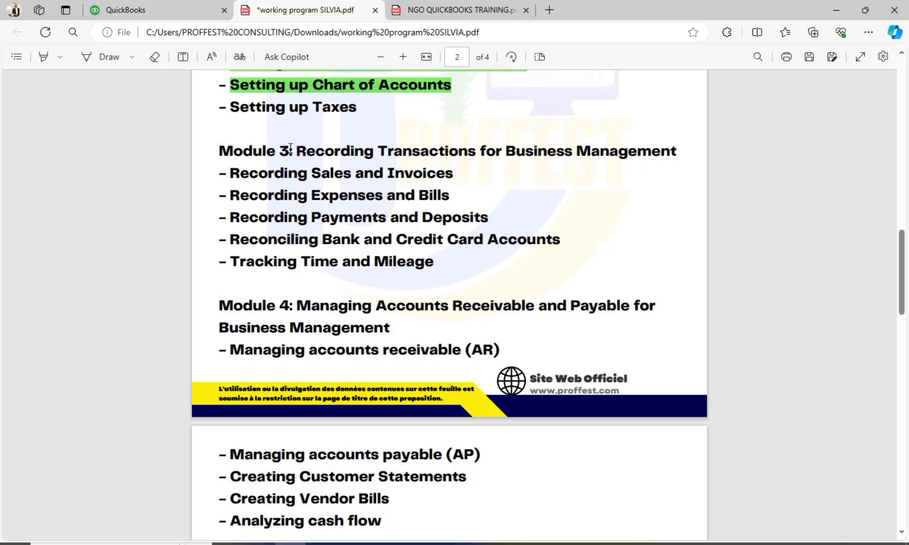
Step: Switch to the QuickBooks sample company and start a new sales receipt
{"action": "left_click", "coordinate": [181, 13]}
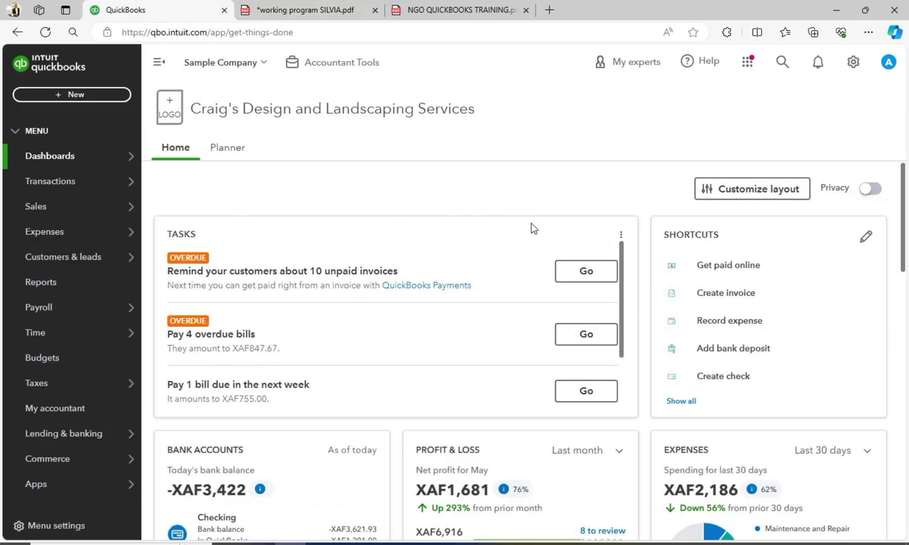
{"action": "left_click", "coordinate": [94, 96]}
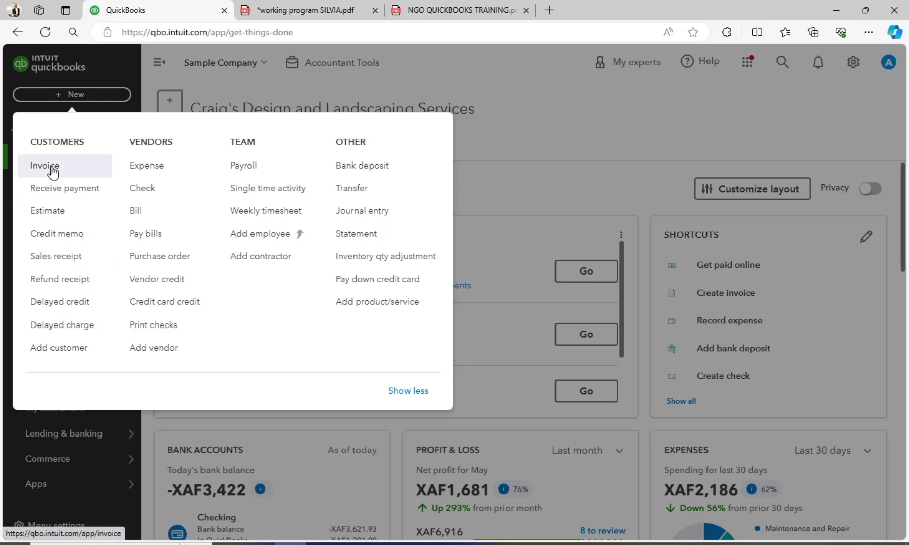
{"action": "left_click", "coordinate": [42, 257]}
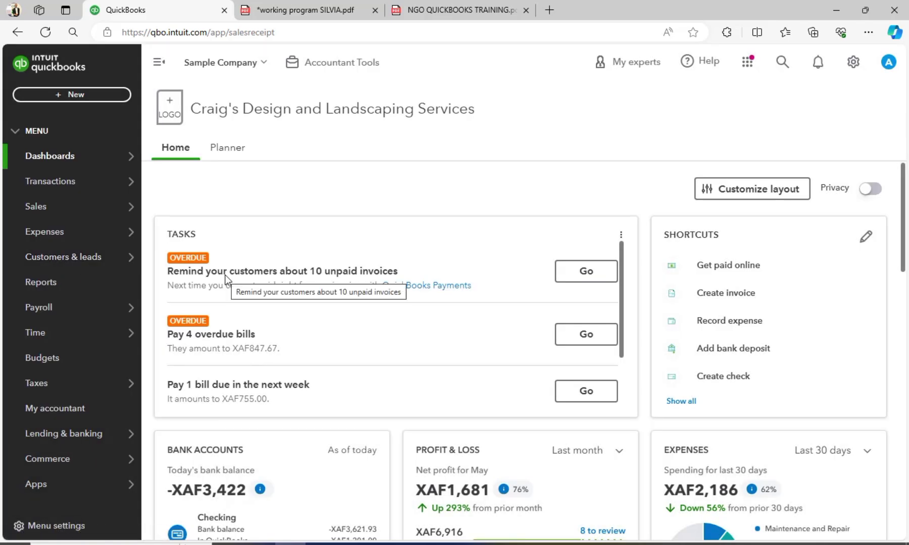
{"action": "scroll", "coordinate": [225, 279], "scroll_direction": "down", "scroll_amount": 2}
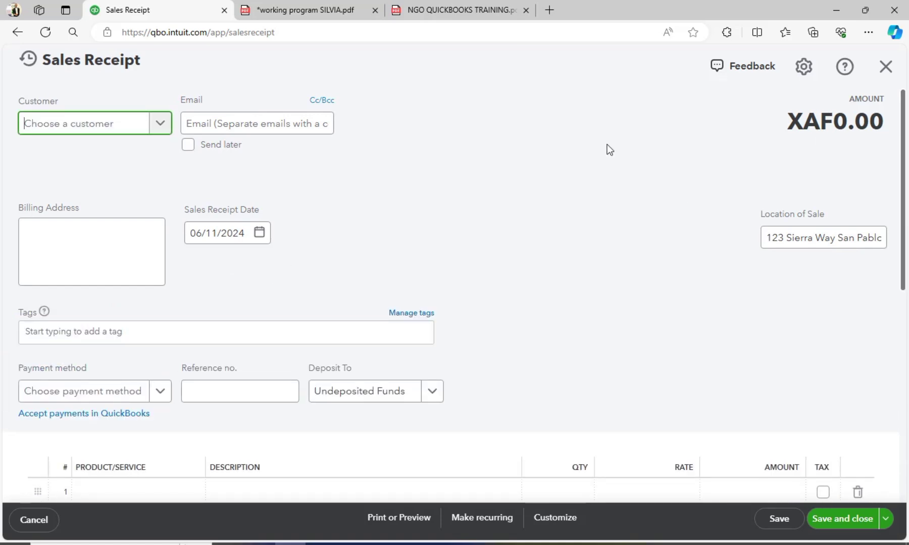
Step: Add a new customer with the display name "other customers" and assign it to the sales receipt
{"action": "left_click", "coordinate": [160, 126]}
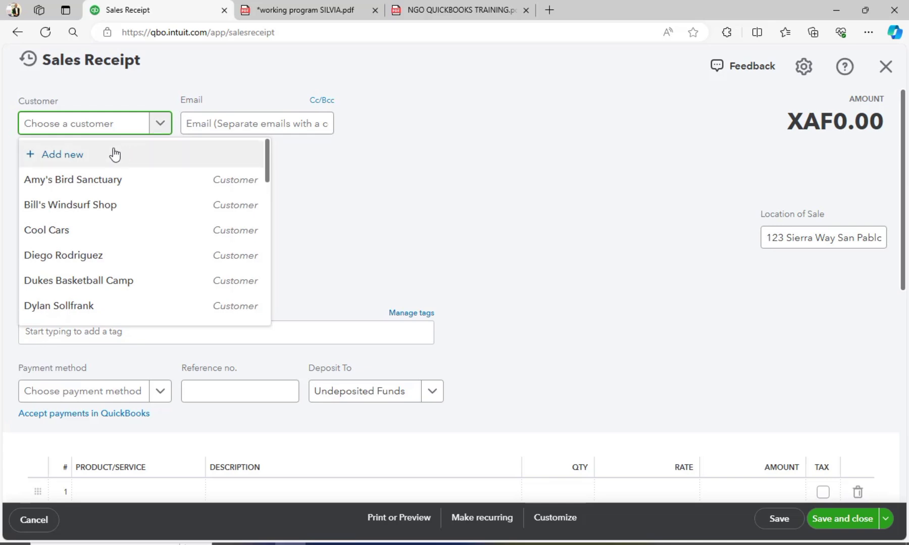
{"action": "left_click", "coordinate": [78, 155]}
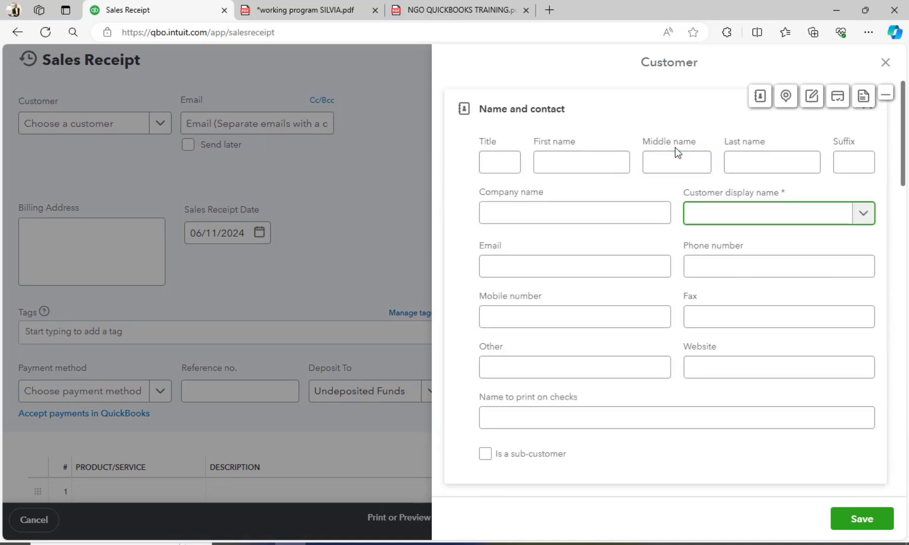
{"action": "type", "text": "other customers"}
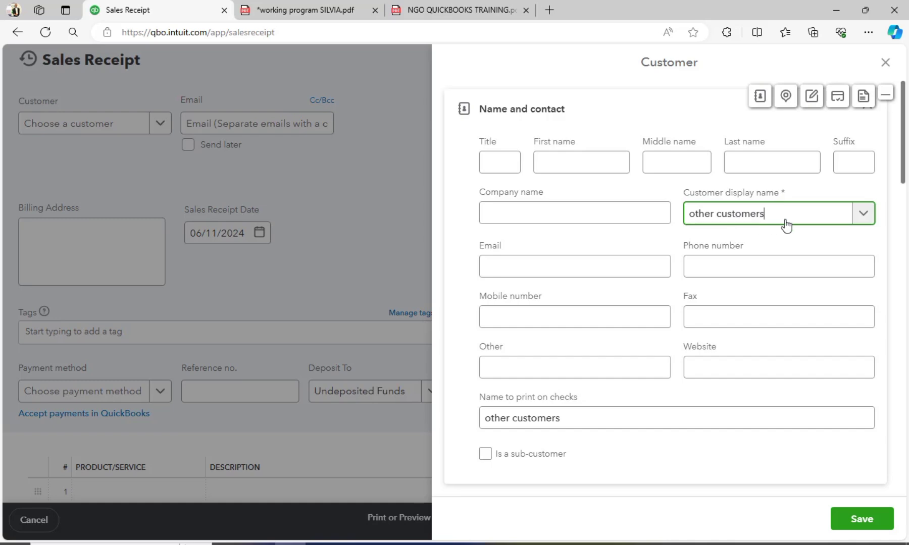
{"action": "left_click", "coordinate": [580, 265]}
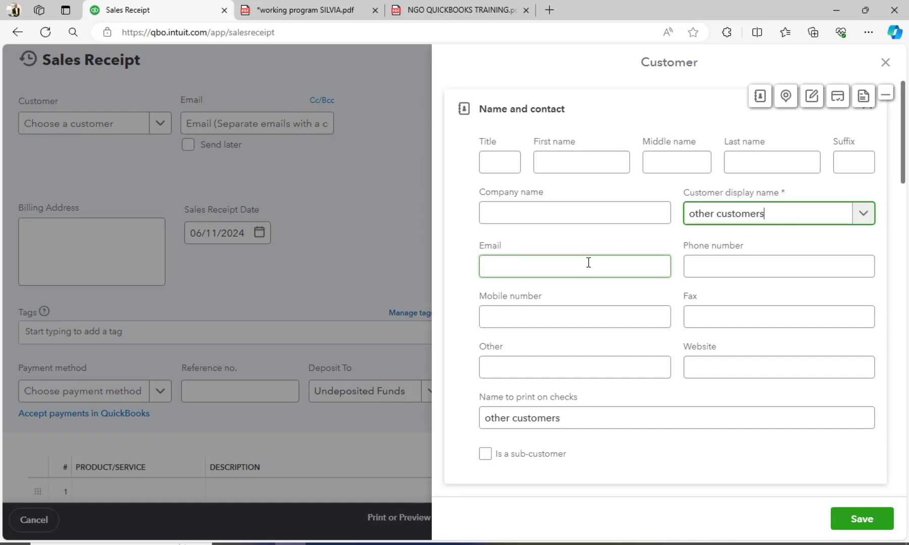
{"action": "left_click", "coordinate": [855, 527]}
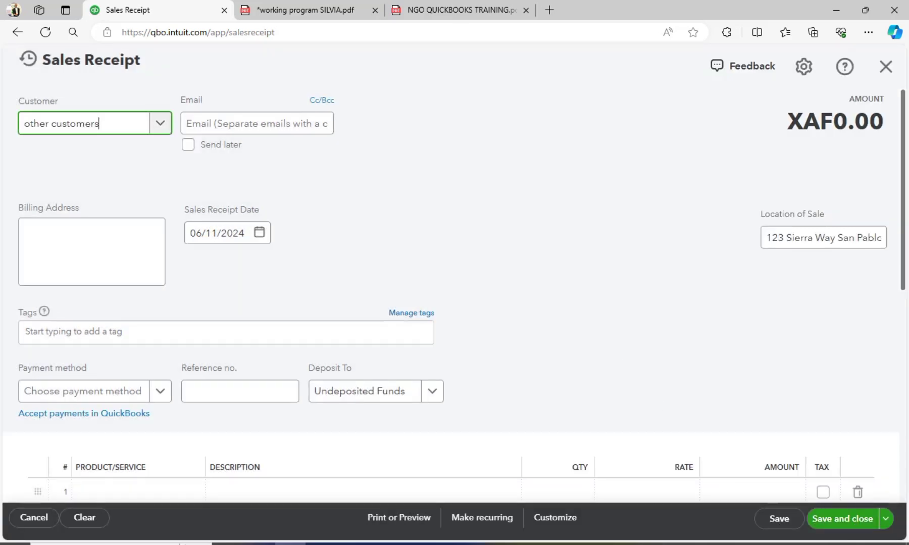
{"action": "scroll", "coordinate": [903, 160], "scroll_direction": "down", "scroll_amount": 2}
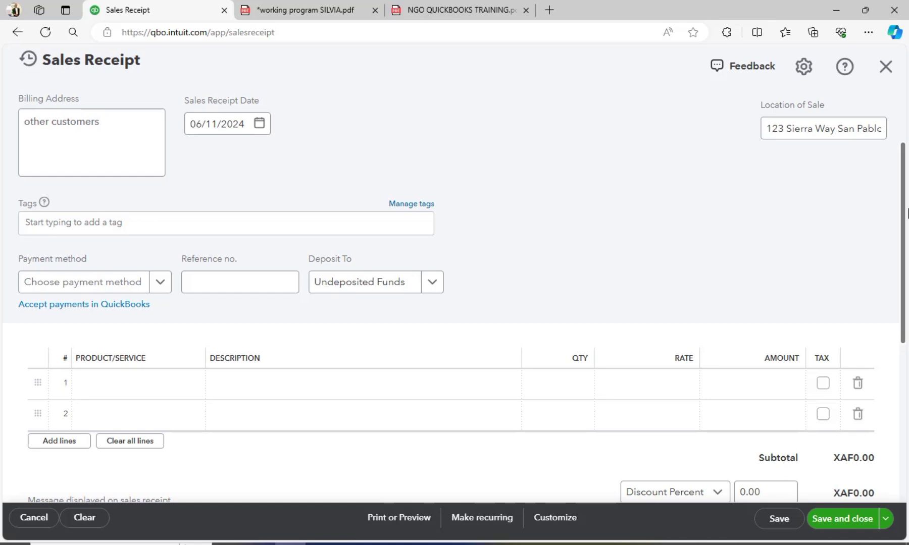
{"action": "scroll", "coordinate": [907, 212], "scroll_direction": "up", "scroll_amount": 2}
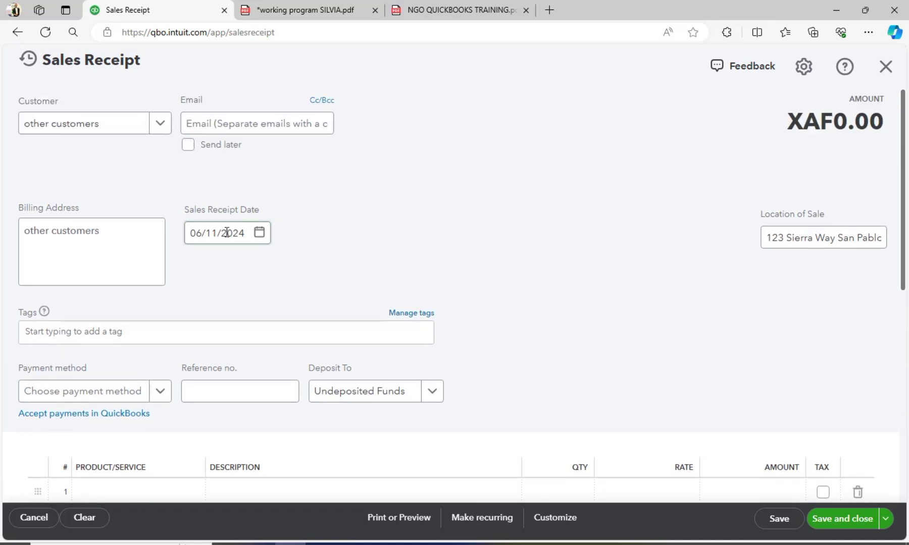
{"action": "scroll", "coordinate": [906, 172], "scroll_direction": "down", "scroll_amount": 1}
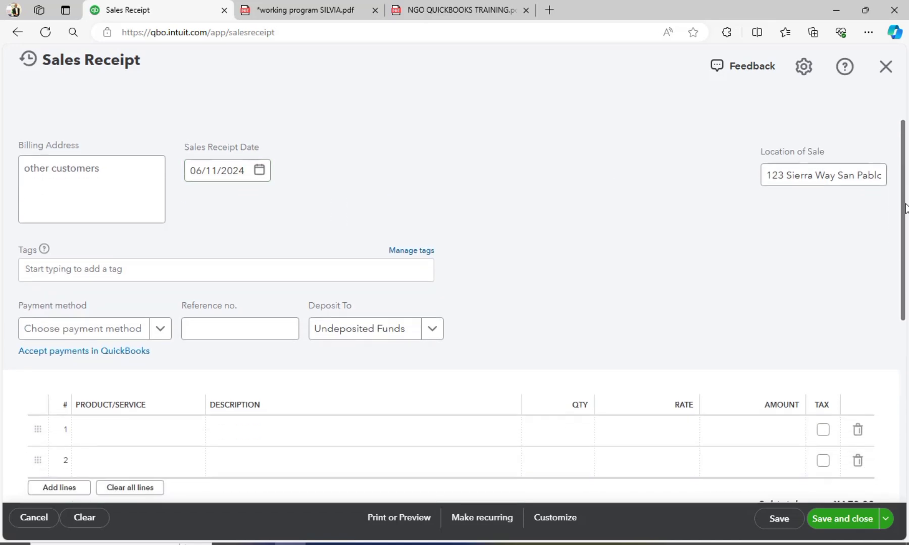
{"action": "scroll", "coordinate": [897, 167], "scroll_direction": "up", "scroll_amount": 1}
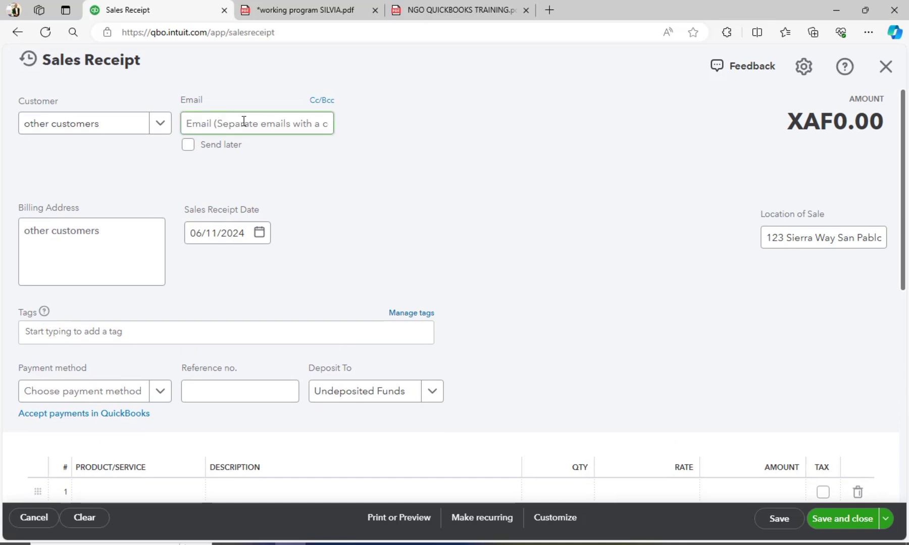
{"action": "left_click", "coordinate": [109, 125]}
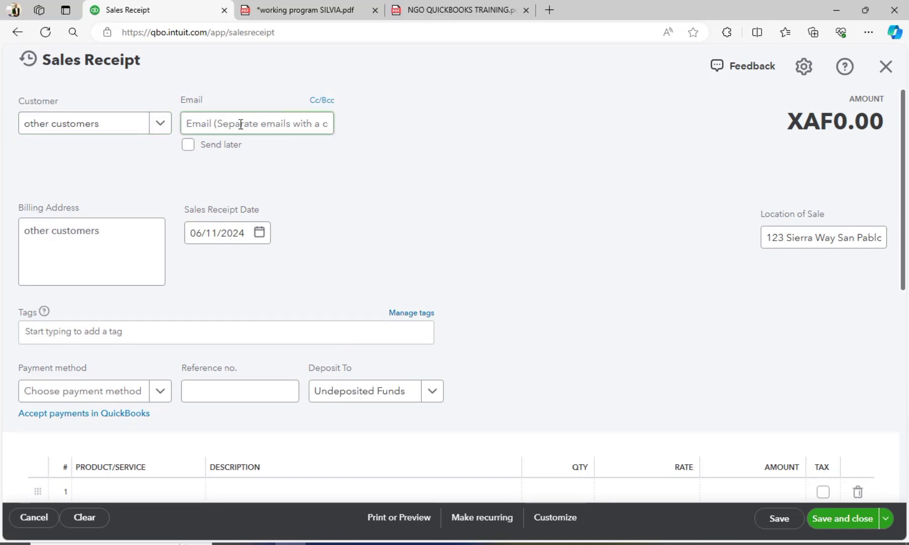
Step: Choose the landscaping Installation service as the product on the first line of the sales receipt
{"action": "scroll", "coordinate": [898, 140], "scroll_direction": "down", "scroll_amount": 5}
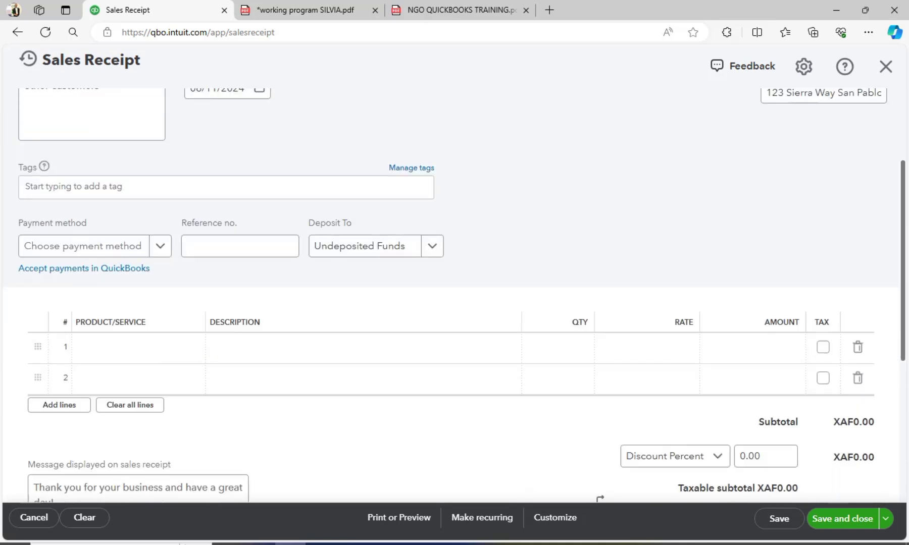
{"action": "left_click", "coordinate": [314, 294]}
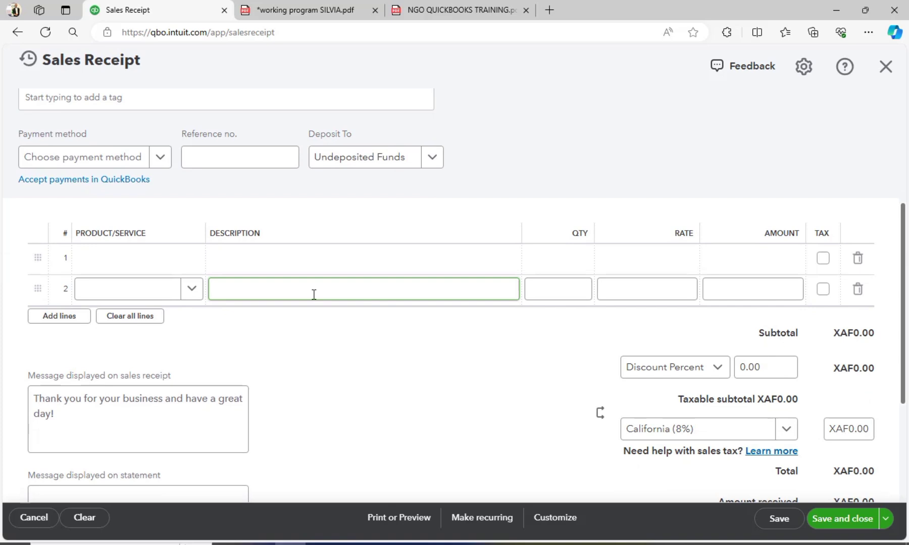
{"action": "left_click", "coordinate": [162, 264]}
{"action": "left_click", "coordinate": [147, 264]}
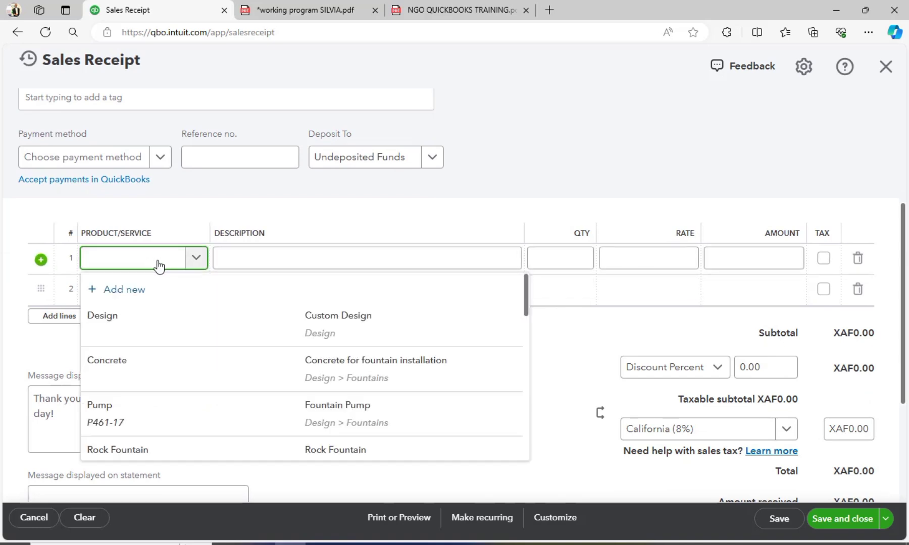
{"action": "mouse_move", "coordinate": [528, 298]}
{"action": "left_mouse_down"}
{"action": "mouse_move", "coordinate": [526, 442]}
{"action": "mouse_move", "coordinate": [516, 296]}
{"action": "left_mouse_up"}
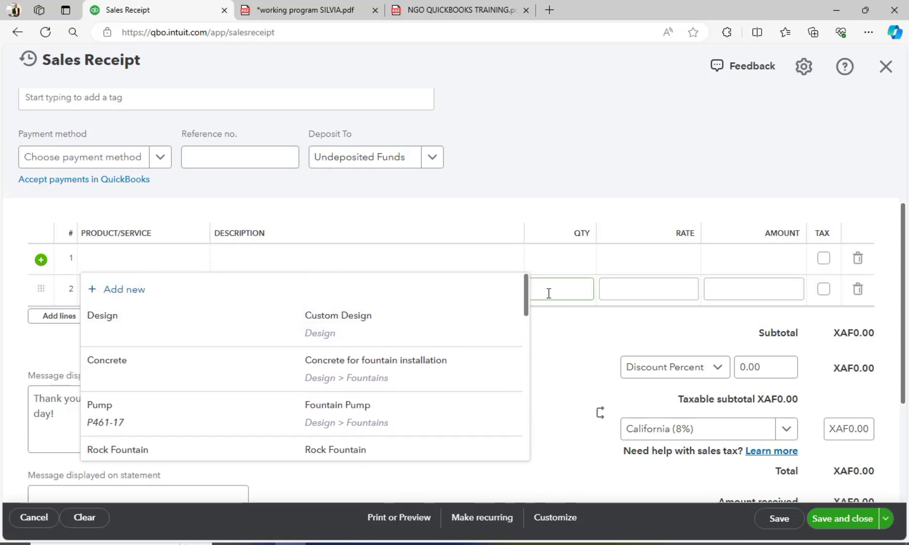
{"action": "left_click_drag", "start_coordinate": [527, 302], "coordinate": [538, 373]}
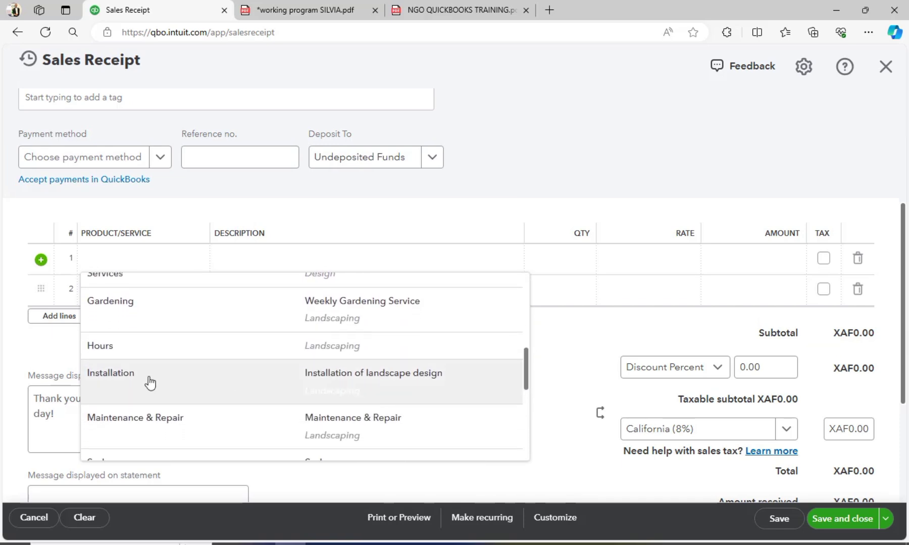
{"action": "left_click", "coordinate": [354, 388]}
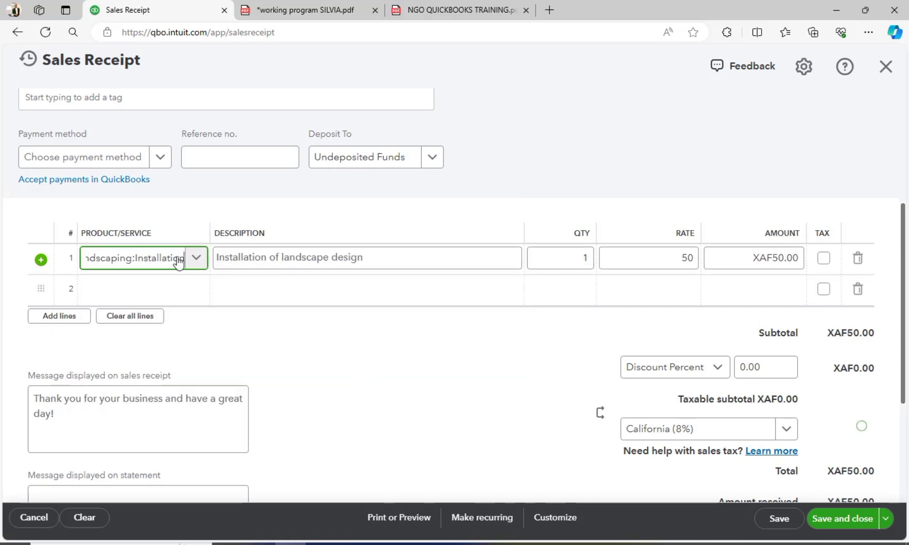
Step: Set the rate of the Installation line to 50000
{"action": "key", "text": "Tab"}
{"action": "key", "text": "Tab"}
{"action": "key", "text": "Tab"}
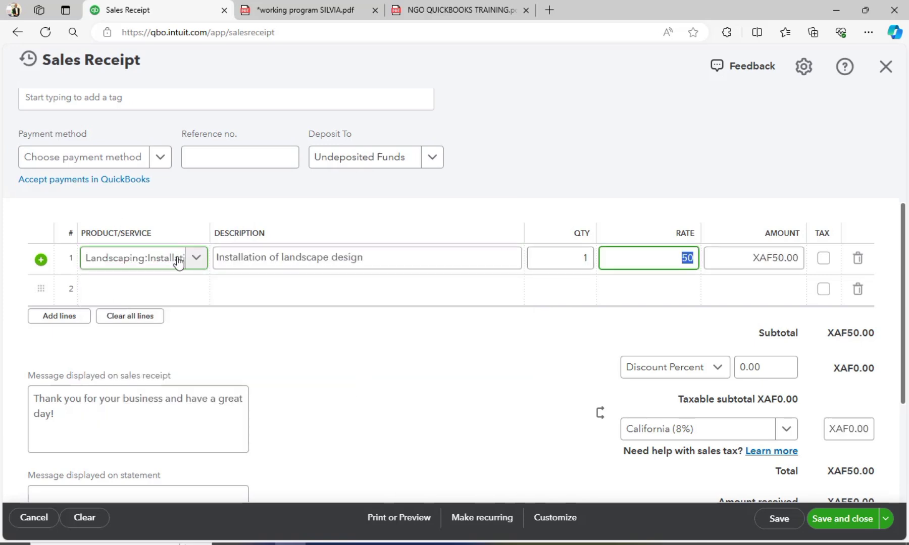
{"action": "type", "text": "50000"}
{"action": "key", "text": "Tab"}
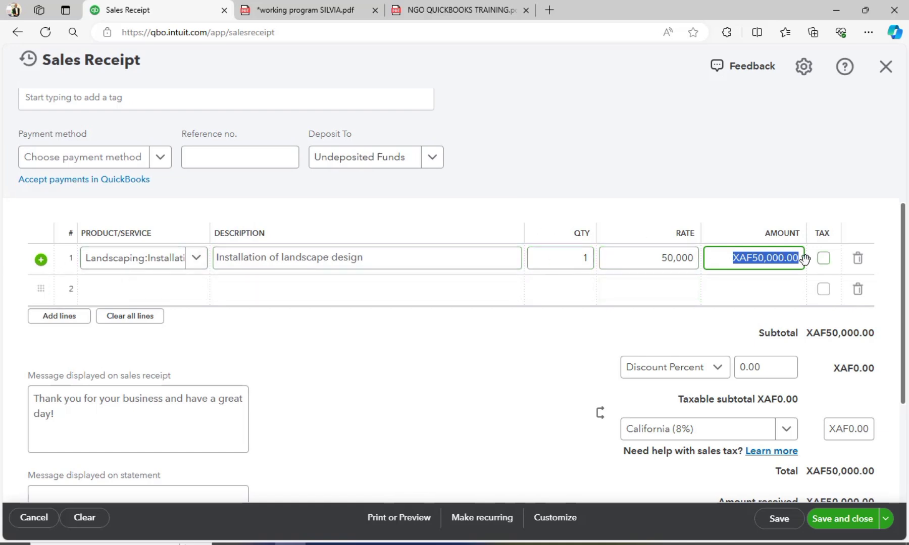
Step: Try marking the Installation line as taxable, and remove the tax from it again
{"action": "left_click", "coordinate": [825, 260]}
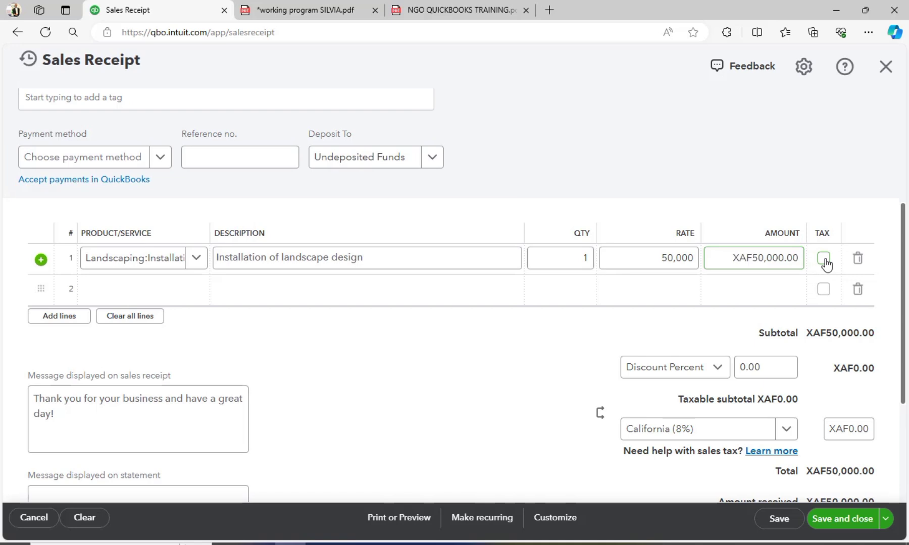
{"action": "left_click", "coordinate": [823, 258]}
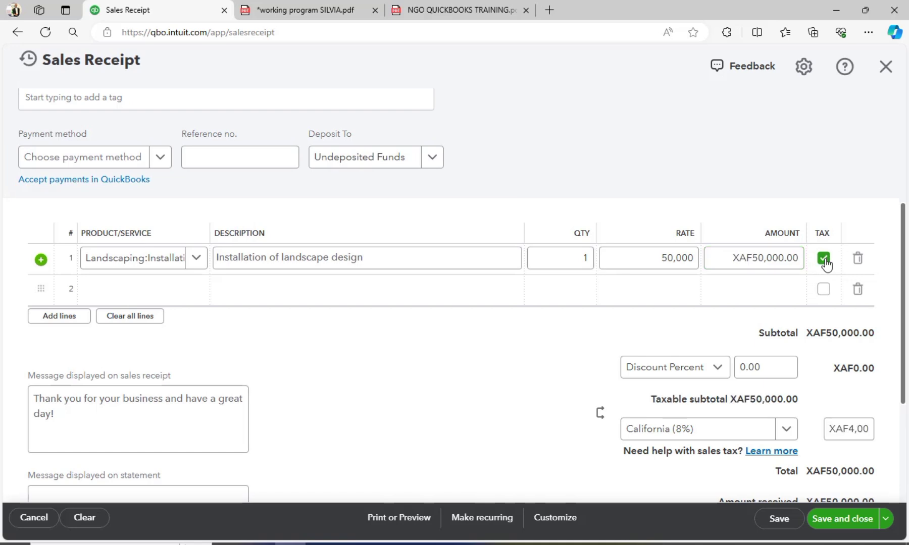
{"action": "left_click", "coordinate": [824, 258]}
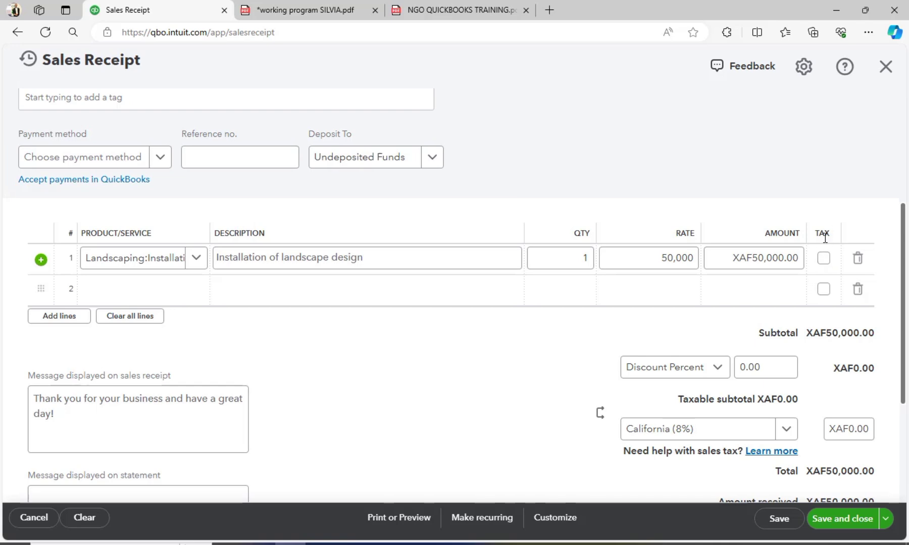
{"action": "left_click", "coordinate": [272, 301]}
{"action": "left_click", "coordinate": [152, 295]}
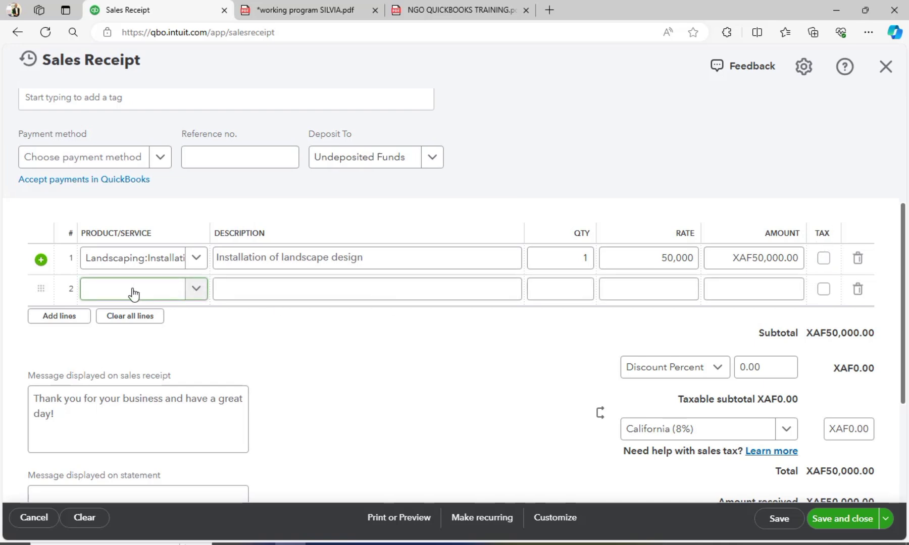
{"action": "left_click", "coordinate": [196, 290]}
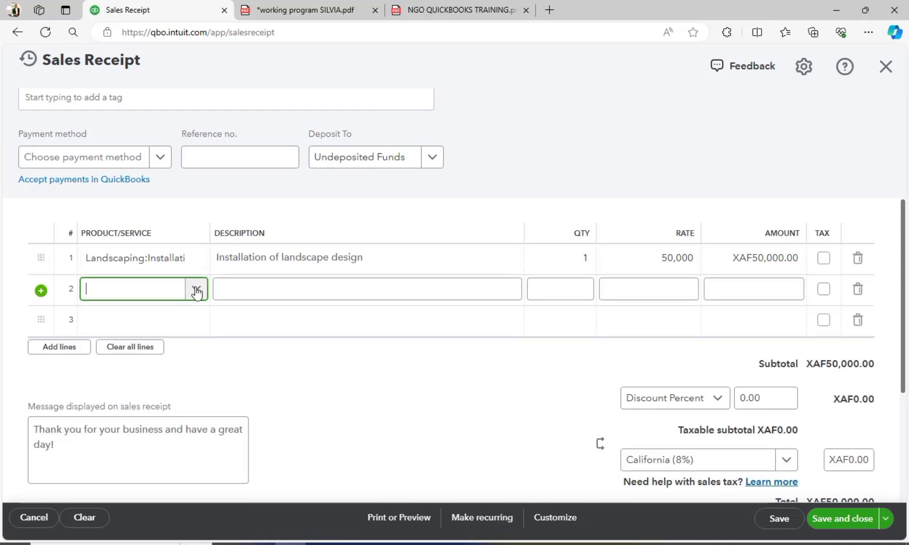
{"action": "left_click_drag", "start_coordinate": [900, 304], "coordinate": [906, 355]}
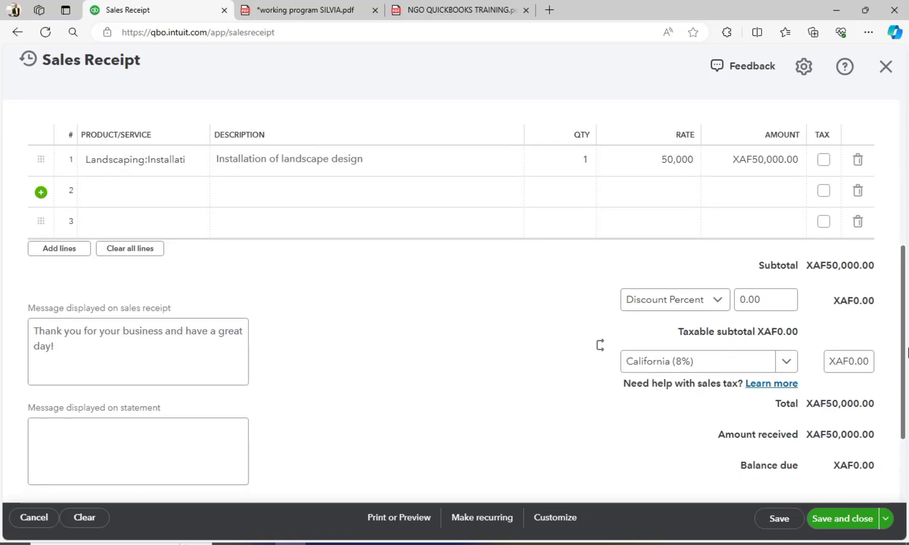
Step: Set the payment method of the sales receipt to Cash
{"action": "scroll", "coordinate": [273, 197], "scroll_direction": "up", "scroll_amount": 5}
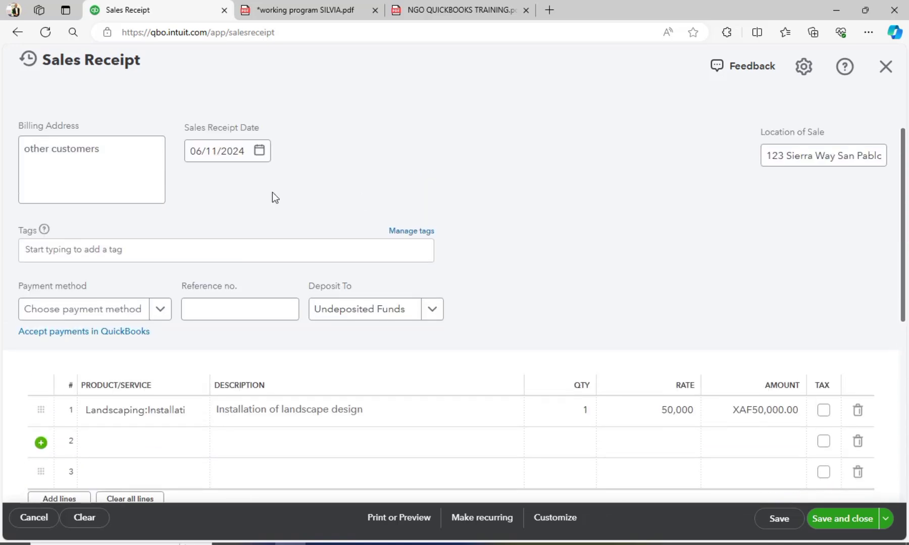
{"action": "left_click", "coordinate": [160, 310]}
{"action": "left_click", "coordinate": [56, 396]}
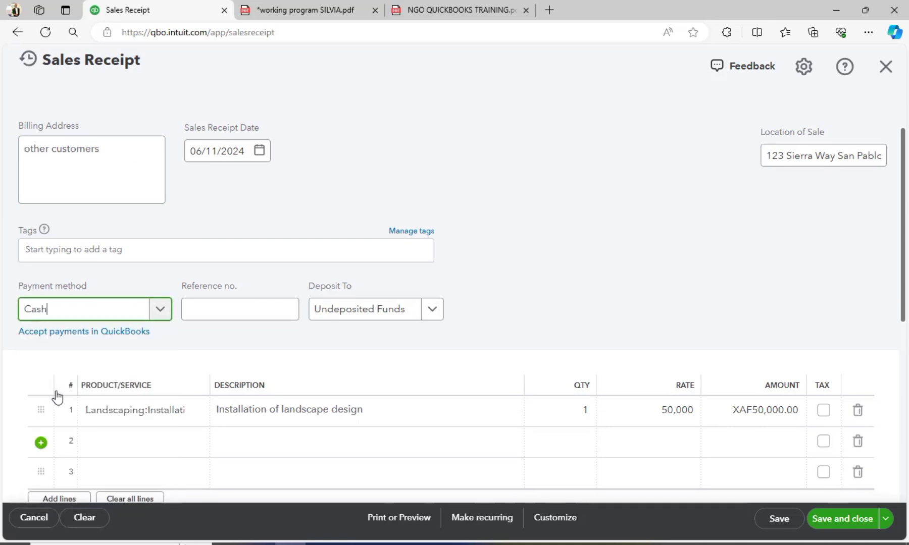
Step: Set the sales receipt to deposit to the Checking account with Check as the payment method
{"action": "left_click", "coordinate": [432, 310]}
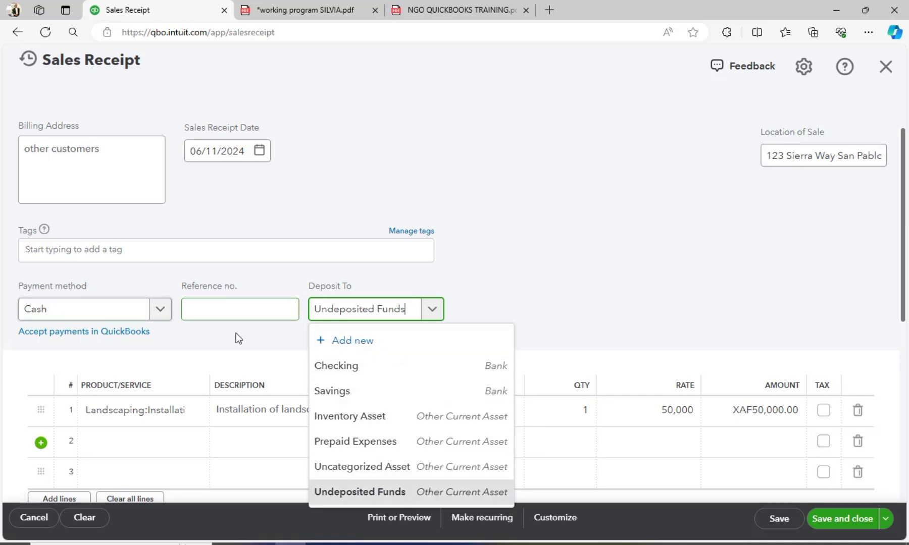
{"action": "left_click", "coordinate": [354, 374]}
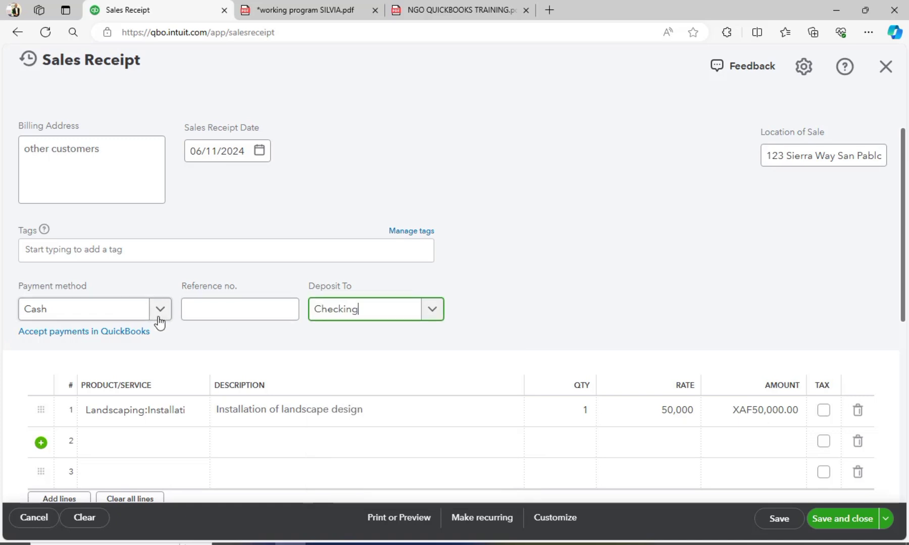
{"action": "left_click", "coordinate": [160, 310]}
{"action": "left_click", "coordinate": [66, 427]}
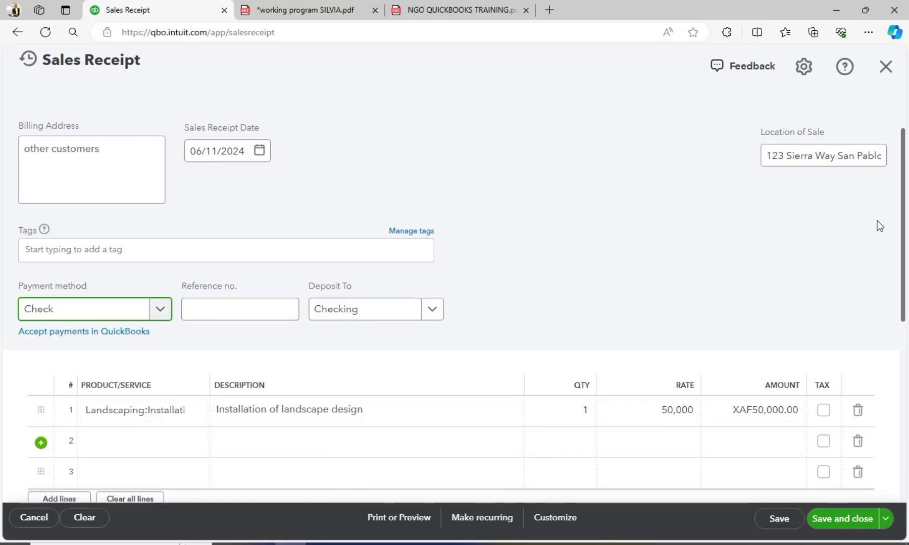
{"action": "left_click", "coordinate": [431, 315]}
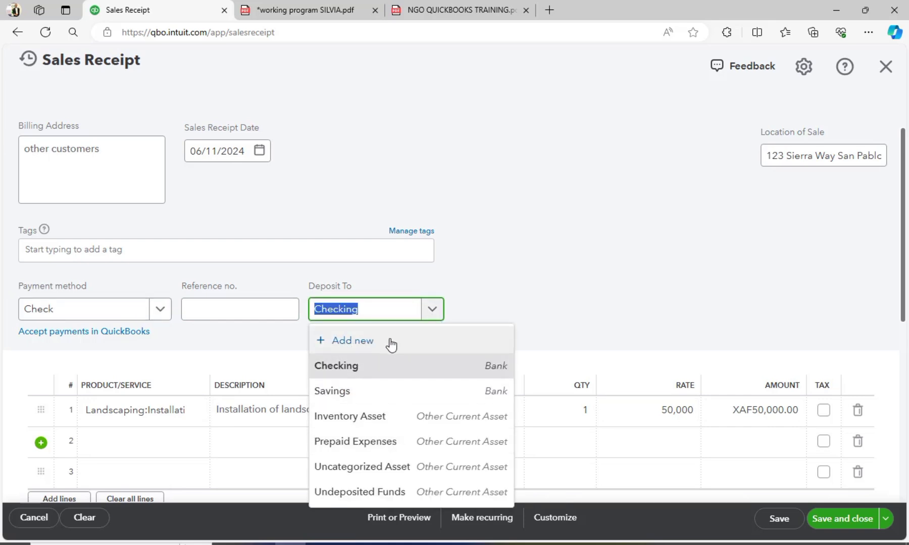
{"action": "left_click", "coordinate": [639, 298]}
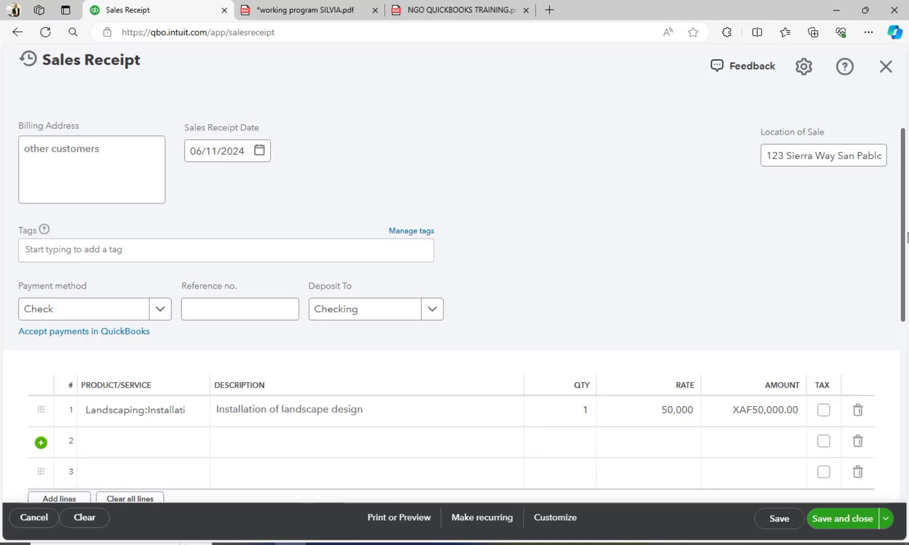
Step: Apply a discount of 1 percent to the sales receipt
{"action": "left_click_drag", "start_coordinate": [903, 193], "coordinate": [906, 323]}
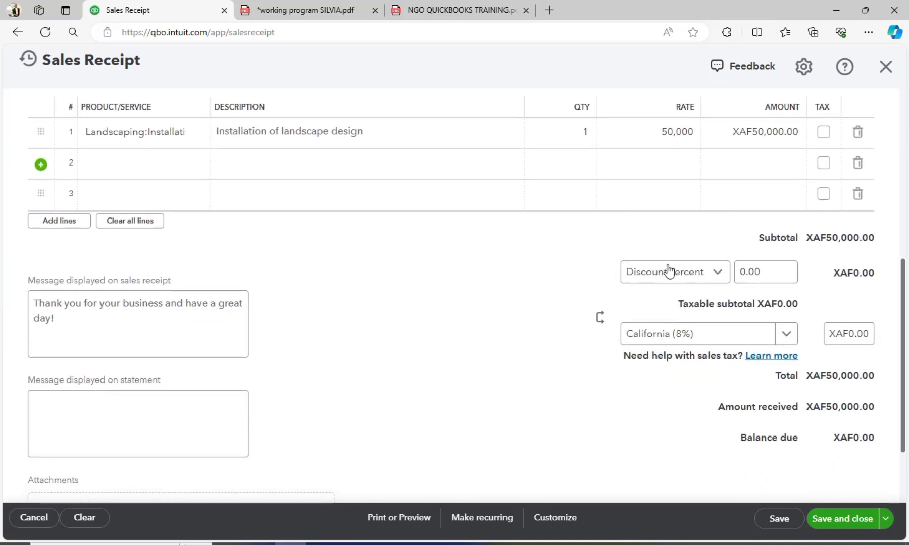
{"action": "left_click", "coordinate": [723, 275]}
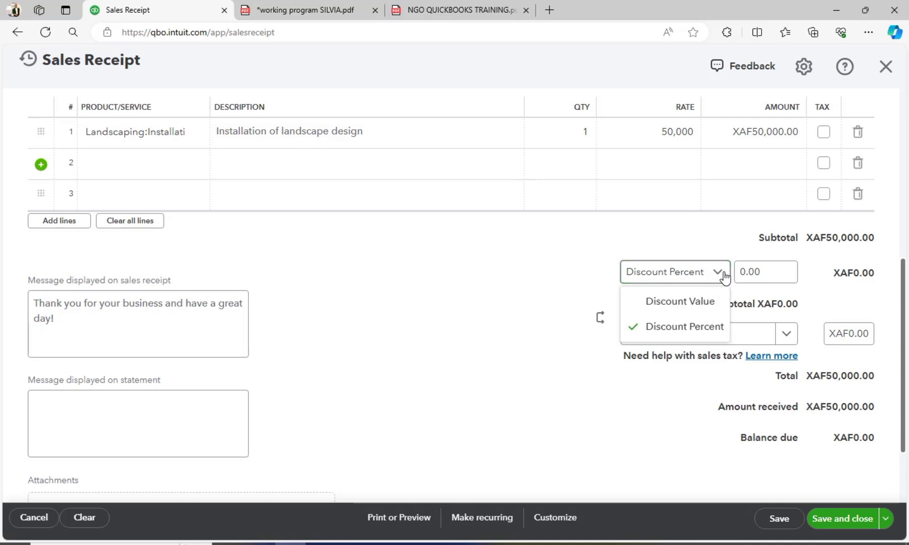
{"action": "left_click", "coordinate": [762, 273]}
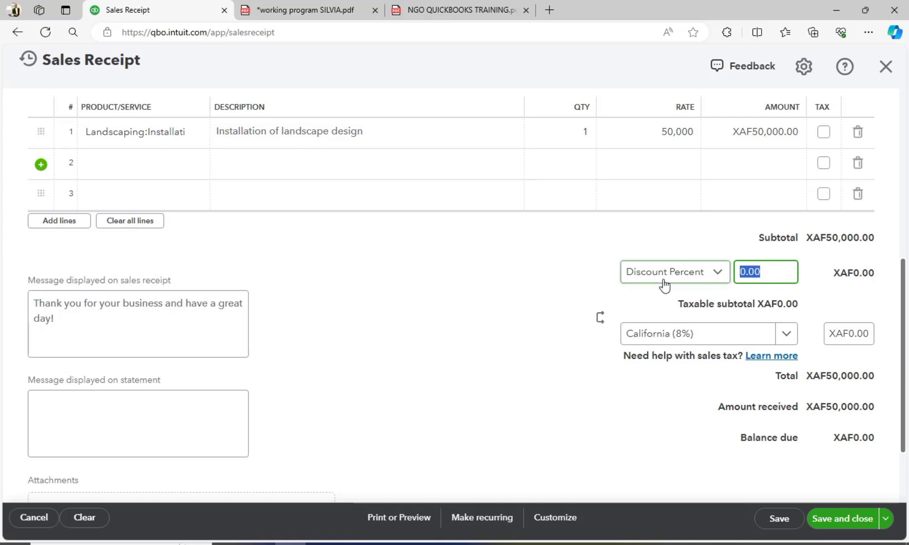
{"action": "type", "text": "1"}
{"action": "key", "text": "BackSpace"}
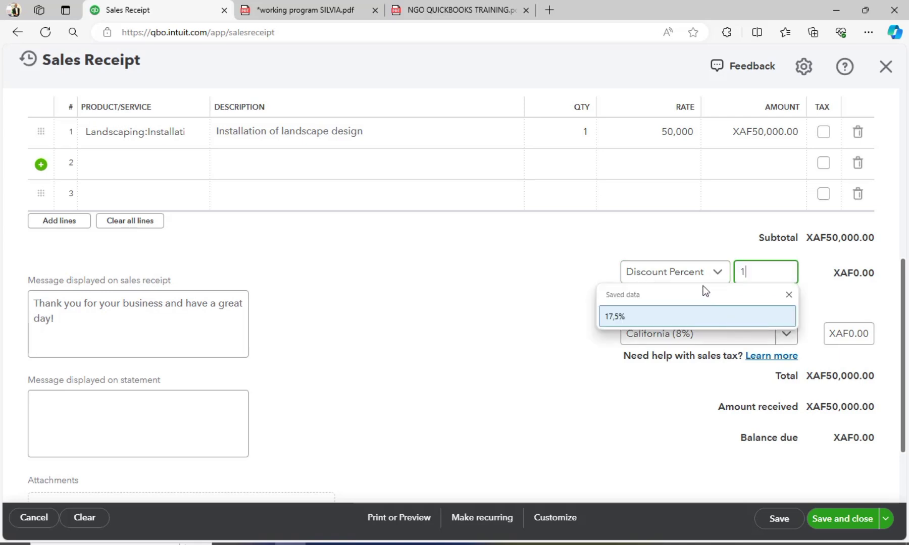
{"action": "left_click", "coordinate": [686, 241]}
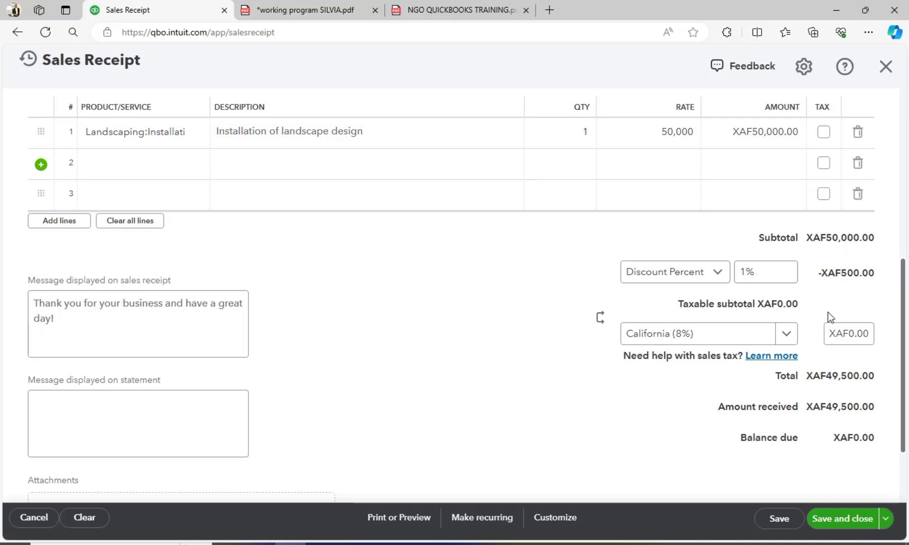
Step: Check the available sales tax rates without changing the selection, and save and close the sales receipt
{"action": "left_click", "coordinate": [785, 334]}
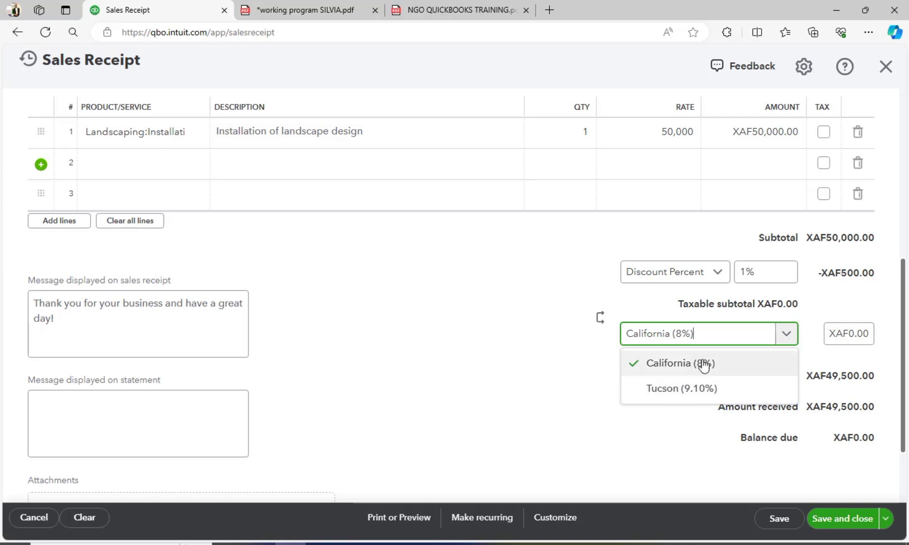
{"action": "left_click", "coordinate": [532, 337]}
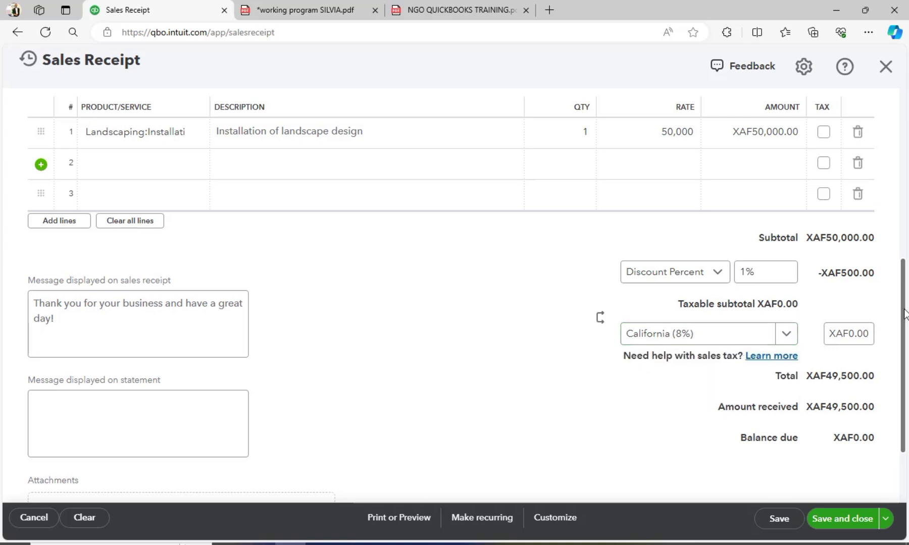
{"action": "left_click_drag", "start_coordinate": [904, 313], "coordinate": [905, 366]}
{"action": "left_click", "coordinate": [885, 518]}
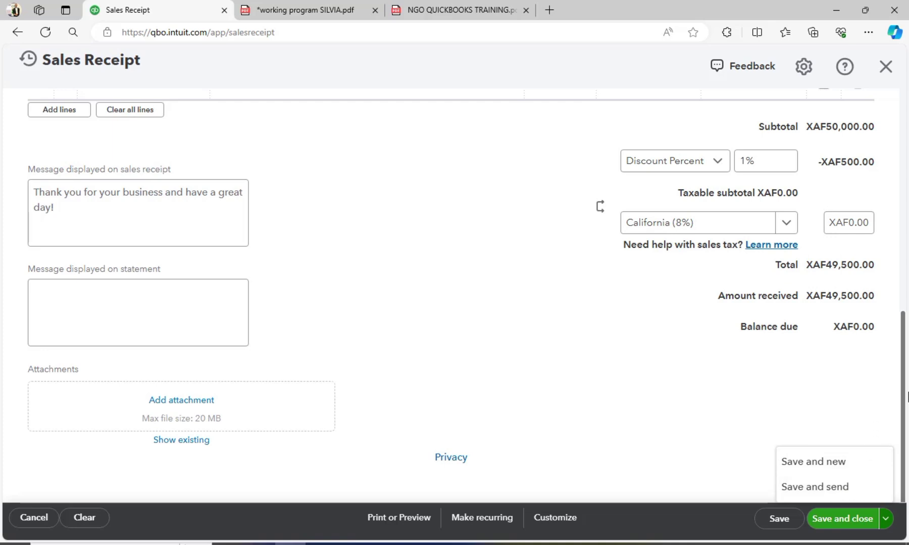
{"action": "left_click_drag", "start_coordinate": [903, 396], "coordinate": [848, 499]}
{"action": "left_click", "coordinate": [841, 520]}
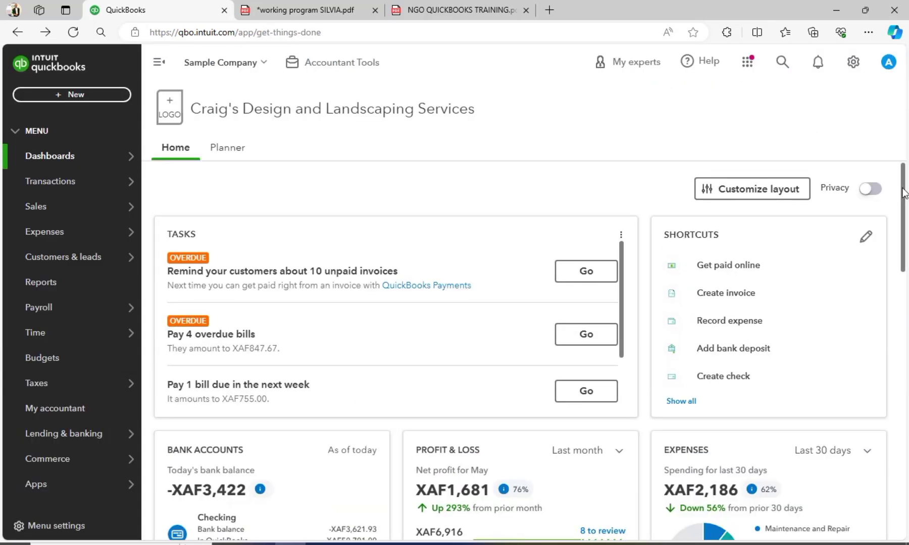
Step: Open the list of all sales transactions and examine the actions available for the new sales receipt
{"action": "left_click_drag", "start_coordinate": [901, 192], "coordinate": [906, 204]}
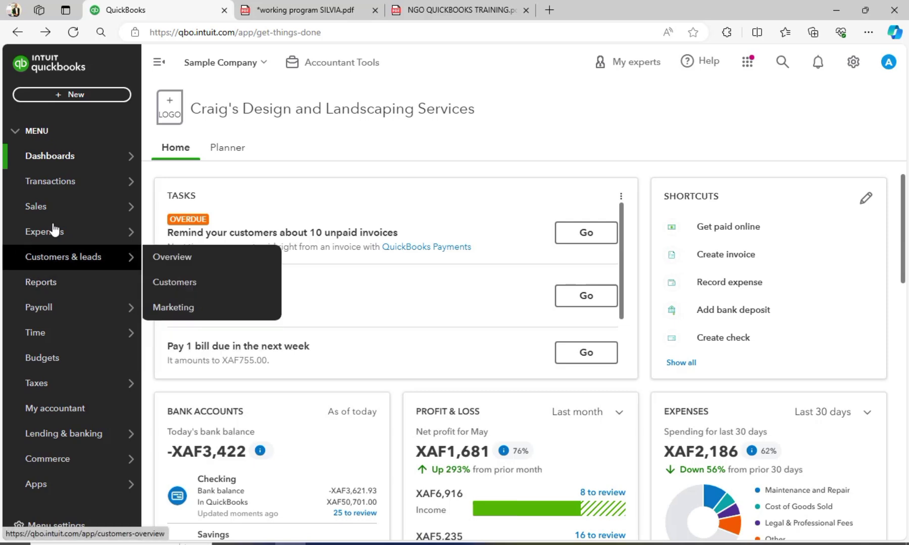
{"action": "mouse_move", "coordinate": [71, 216]}
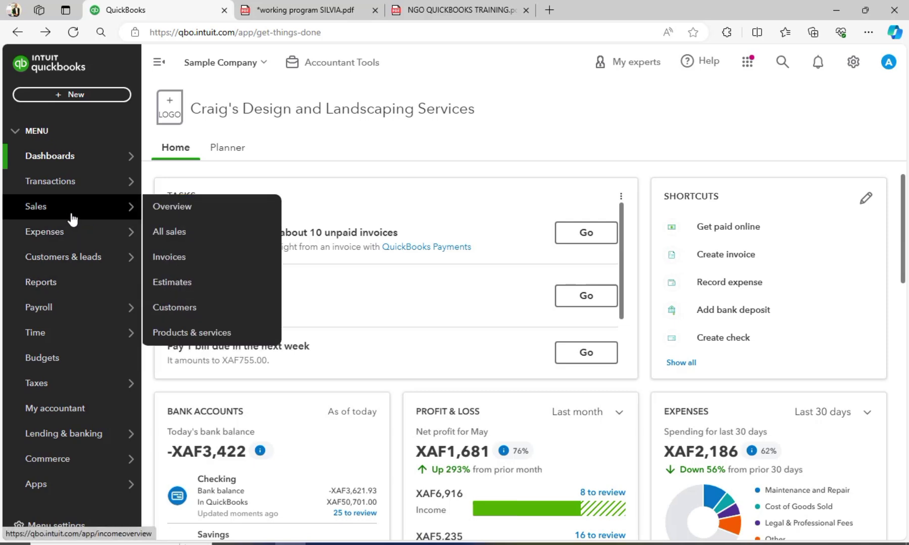
{"action": "left_click", "coordinate": [46, 207]}
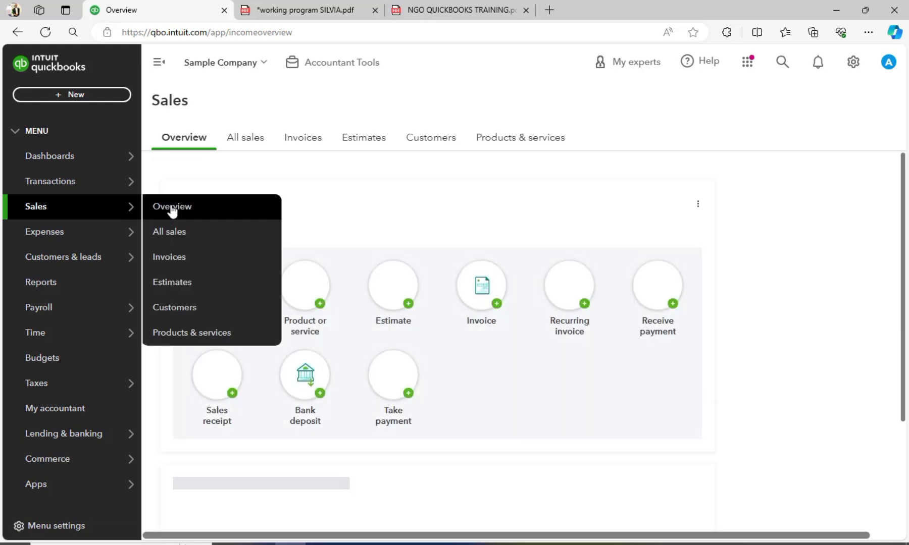
{"action": "left_click", "coordinate": [245, 141]}
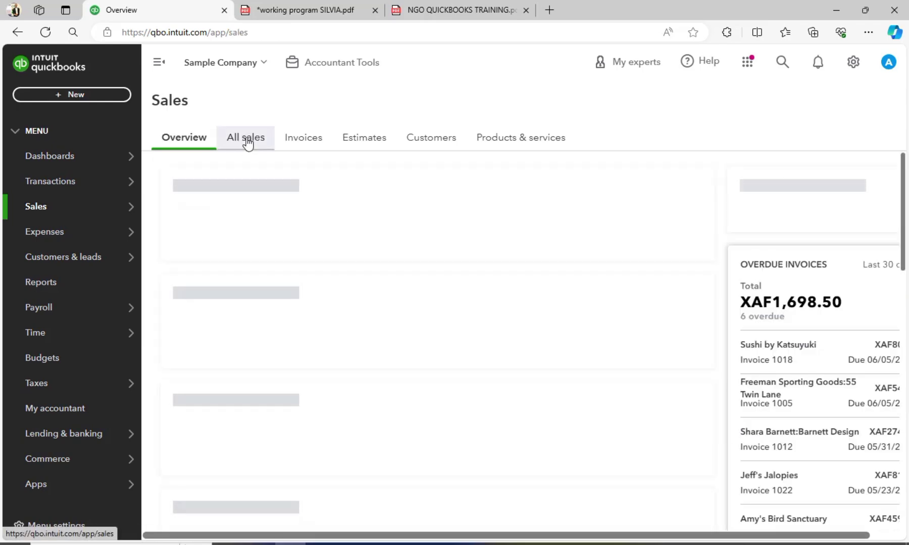
{"action": "left_click", "coordinate": [247, 143]}
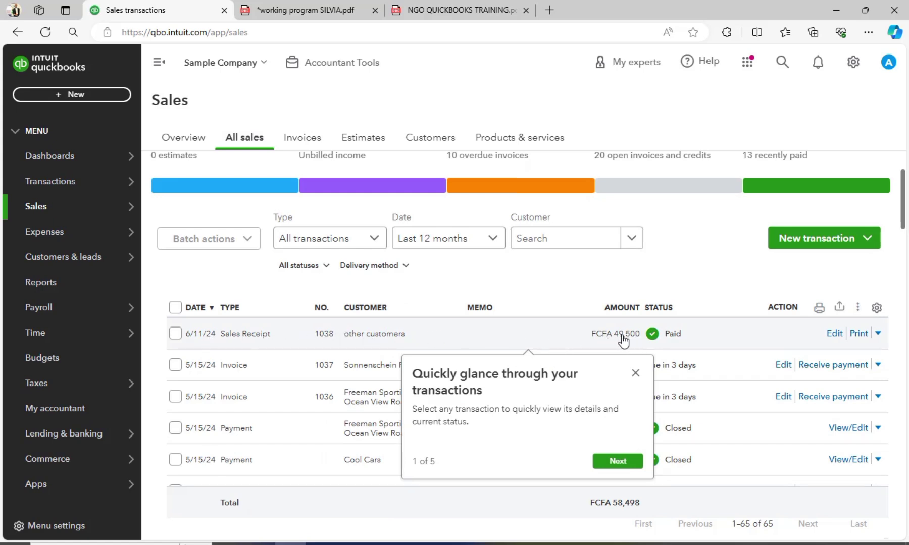
{"action": "left_click", "coordinate": [636, 372]}
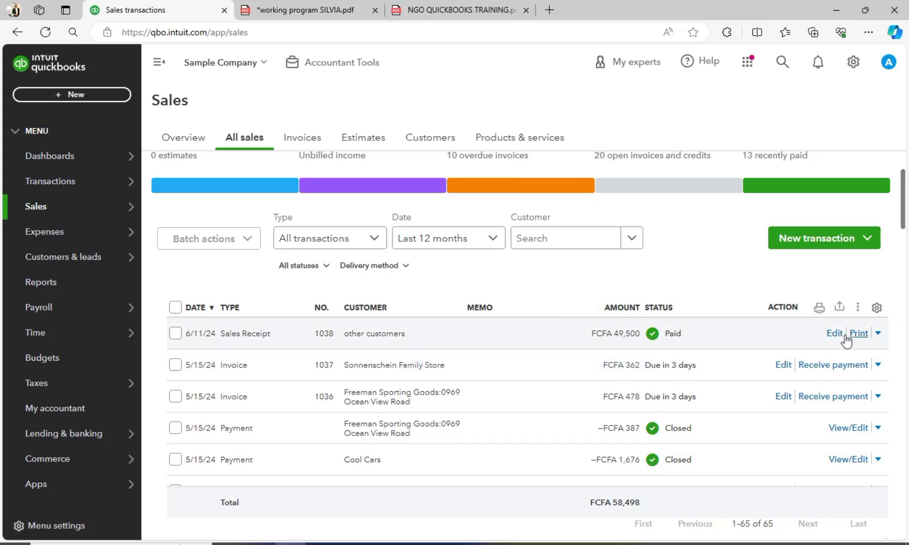
{"action": "left_click", "coordinate": [878, 335]}
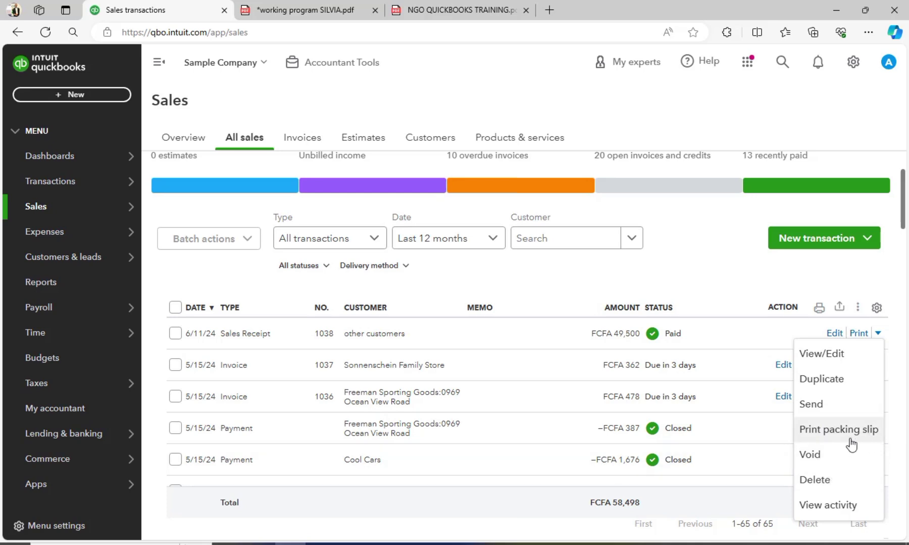
{"action": "left_click", "coordinate": [716, 261]}
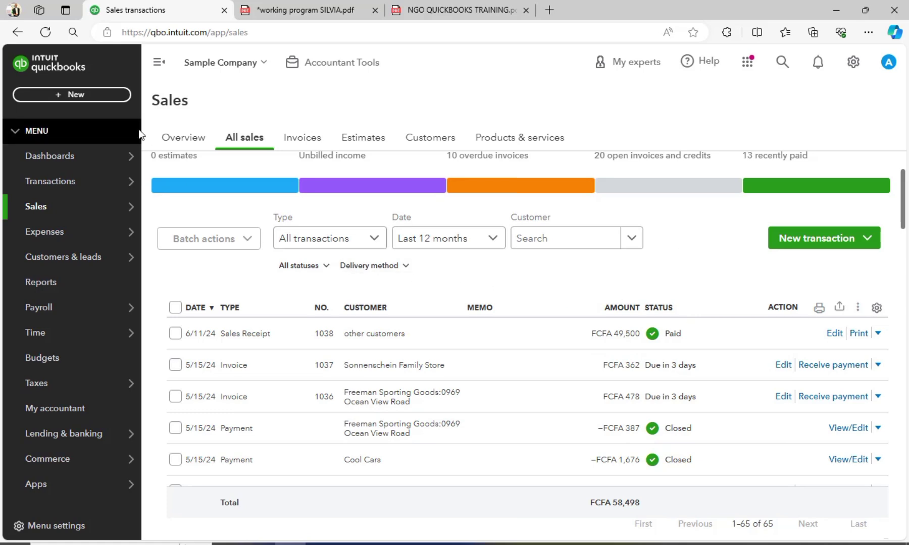
Step: Create a new invoice and select Cool Cars as its customer
{"action": "left_click", "coordinate": [86, 98]}
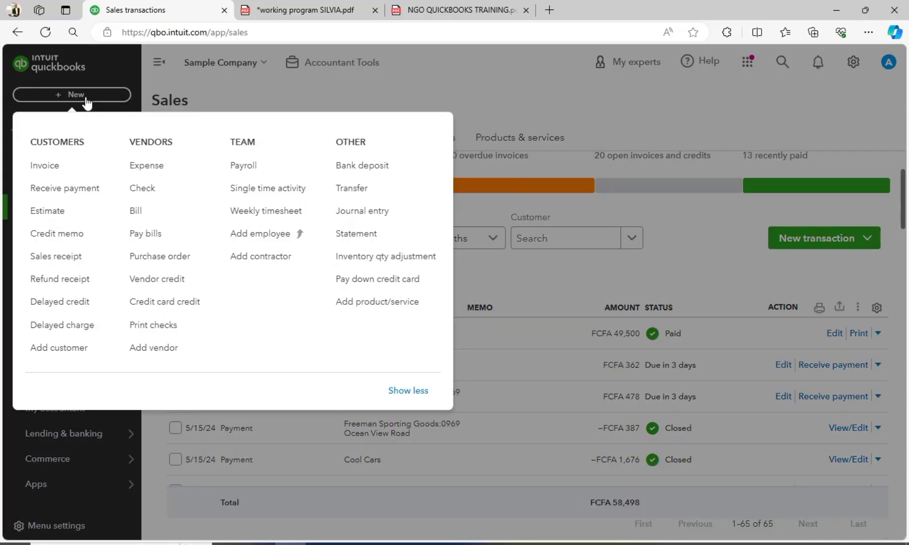
{"action": "left_click", "coordinate": [55, 170]}
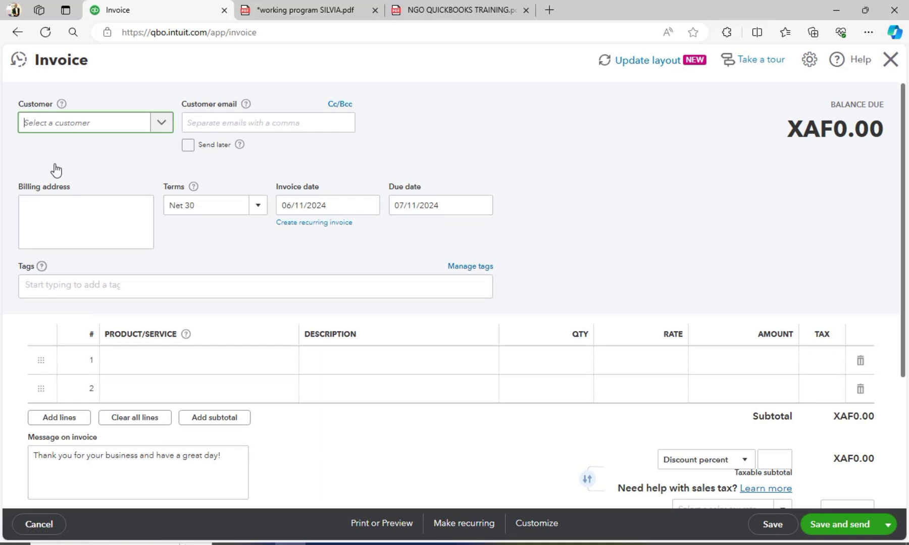
{"action": "left_click", "coordinate": [166, 129]}
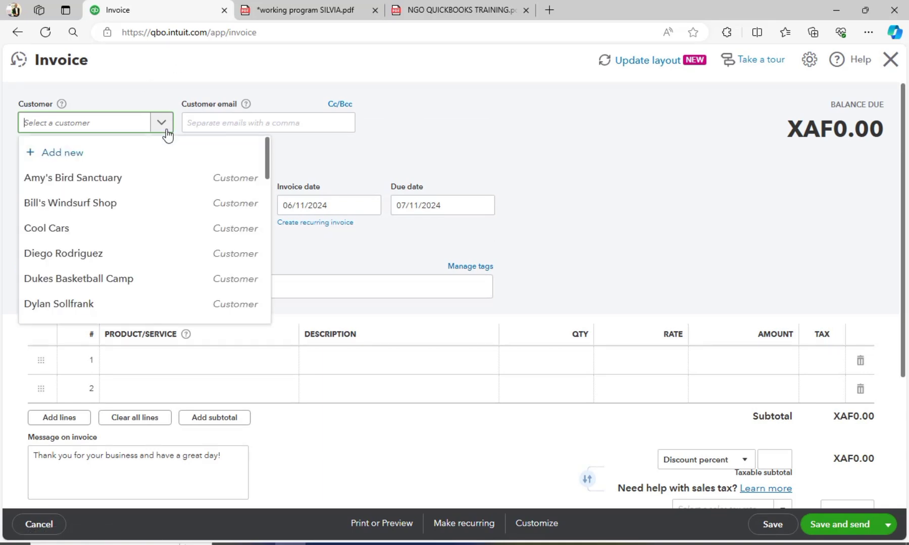
{"action": "left_click", "coordinate": [62, 228]}
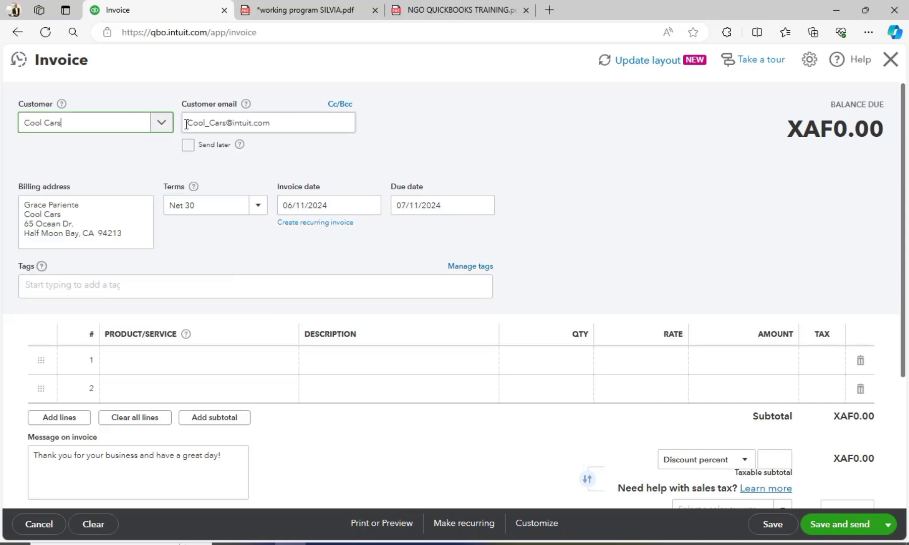
Step: View the form for adding a new payment term, dismiss it, and set the invoice terms to Net 30
{"action": "left_click", "coordinate": [260, 210]}
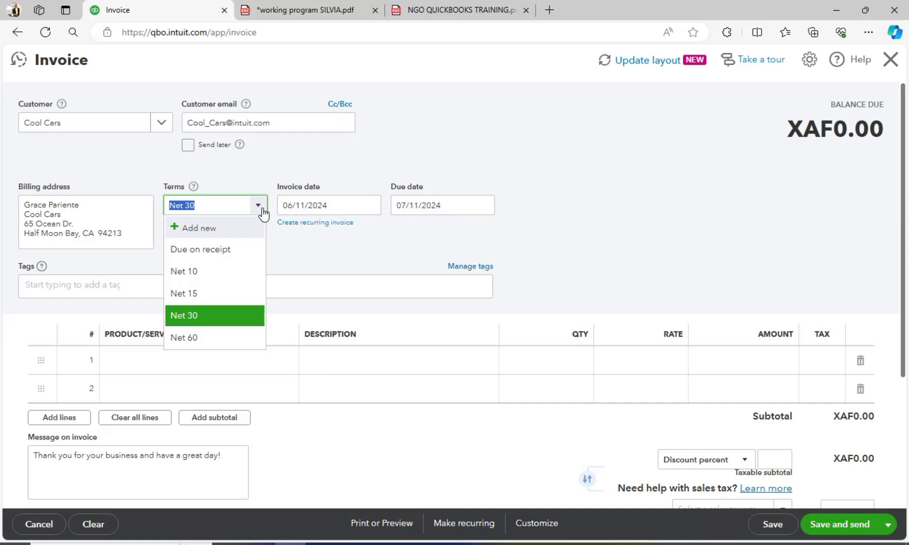
{"action": "left_click", "coordinate": [195, 235]}
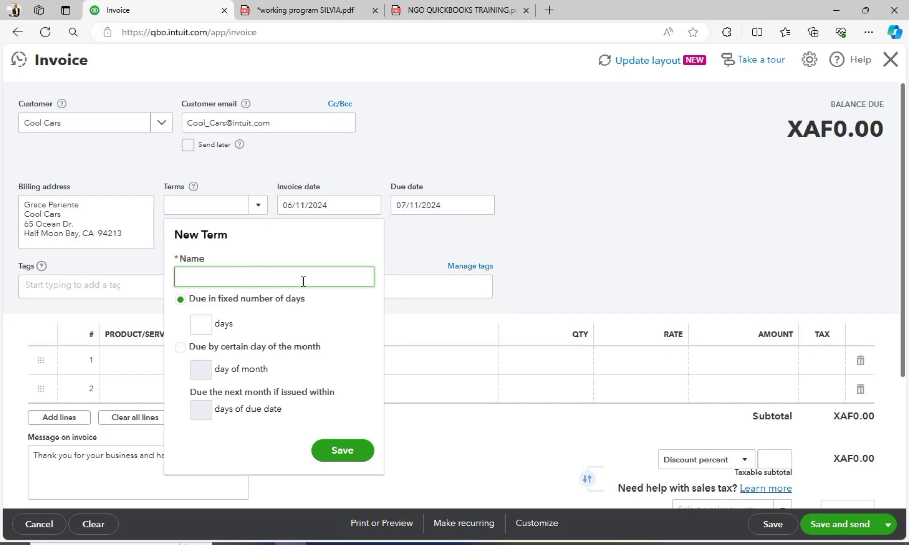
{"action": "double_click", "coordinate": [416, 256]}
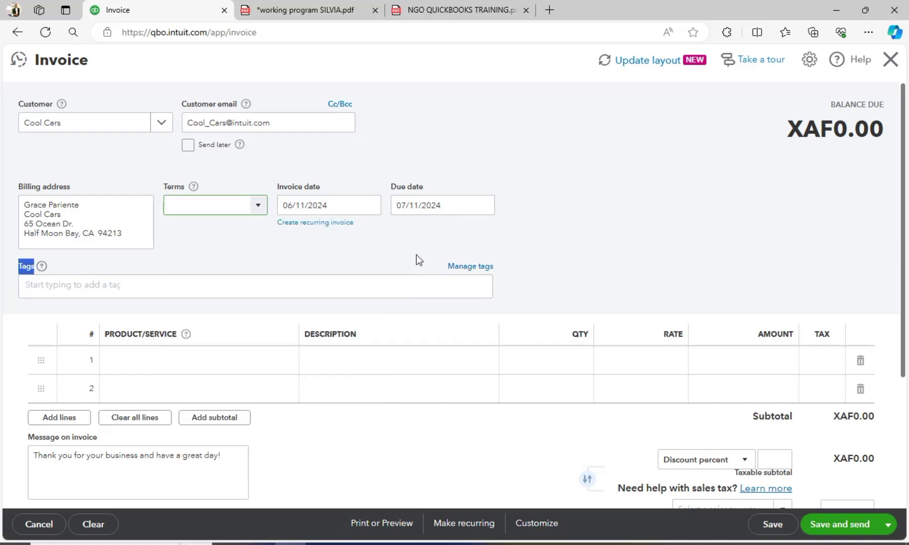
{"action": "left_click", "coordinate": [258, 205]}
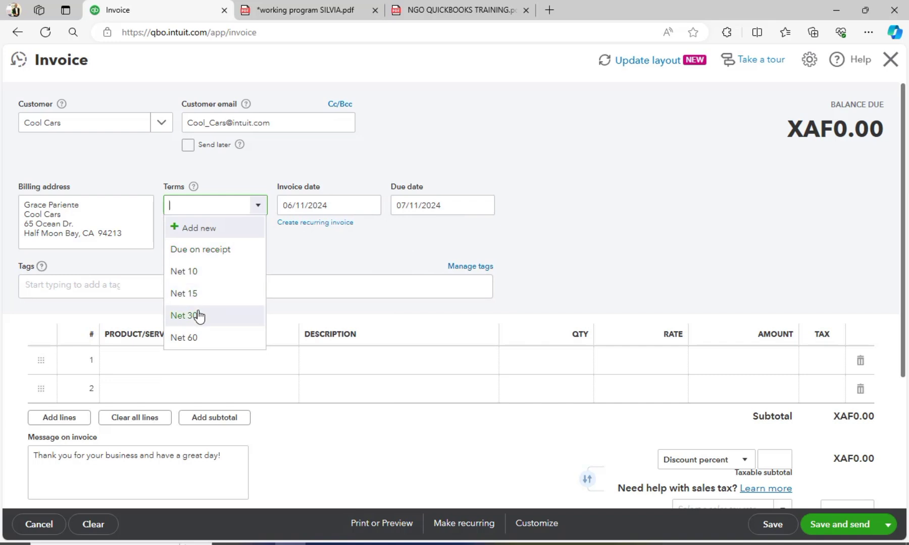
{"action": "left_click", "coordinate": [197, 315]}
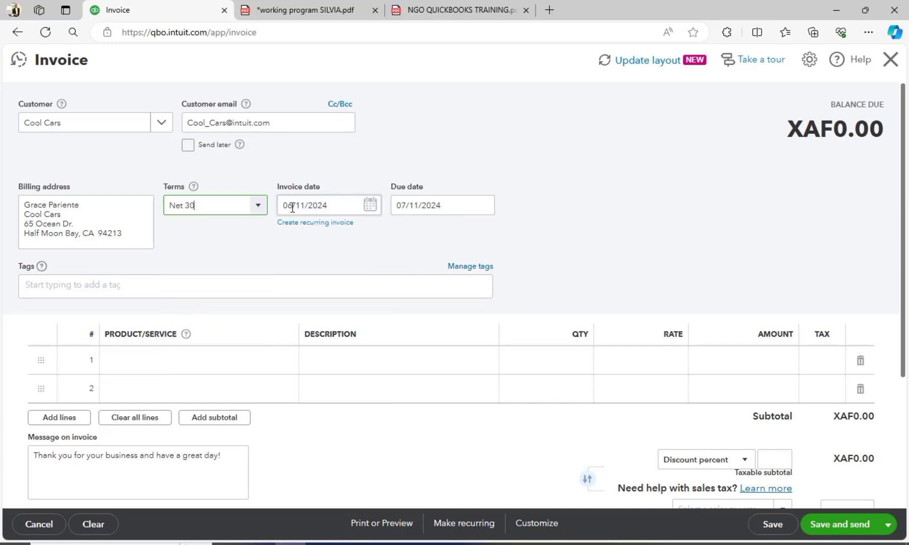
{"action": "left_click", "coordinate": [292, 208]}
{"action": "left_click", "coordinate": [292, 208]}
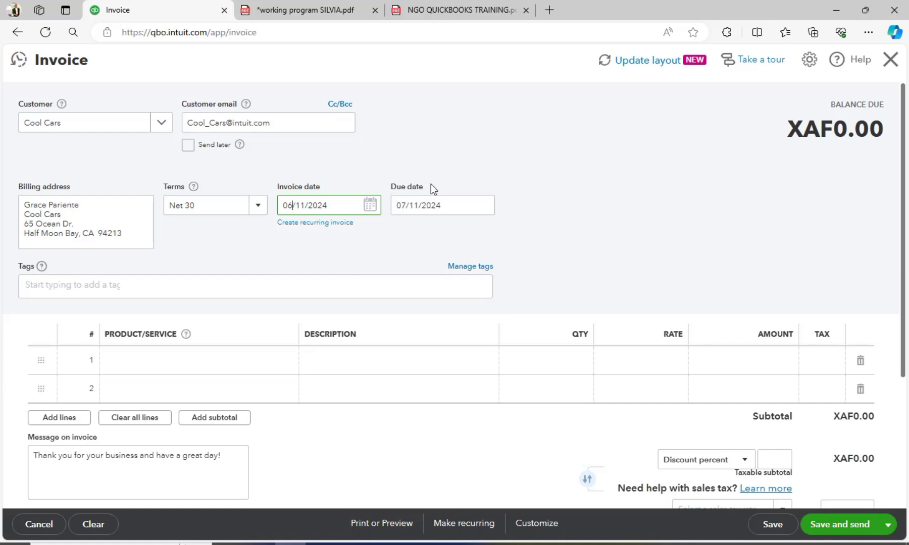
{"action": "scroll", "coordinate": [903, 181], "scroll_direction": "down", "scroll_amount": 1}
{"action": "scroll", "coordinate": [903, 176], "scroll_direction": "up", "scroll_amount": 1}
{"action": "scroll", "coordinate": [904, 183], "scroll_direction": "down", "scroll_amount": 1}
{"action": "scroll", "coordinate": [894, 183], "scroll_direction": "up", "scroll_amount": 1}
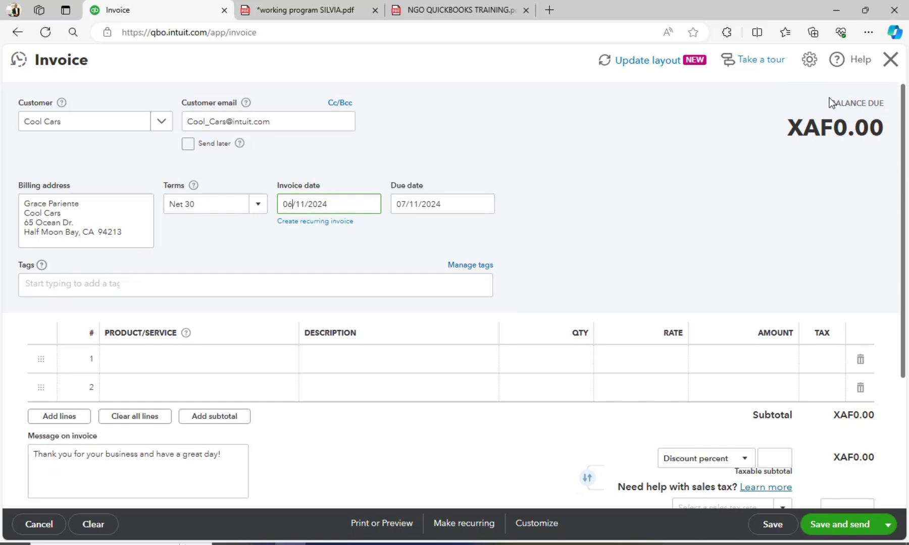
Step: Add the Design service (Custom Design) to the first line of the invoice
{"action": "left_click_drag", "start_coordinate": [904, 114], "coordinate": [906, 235]}
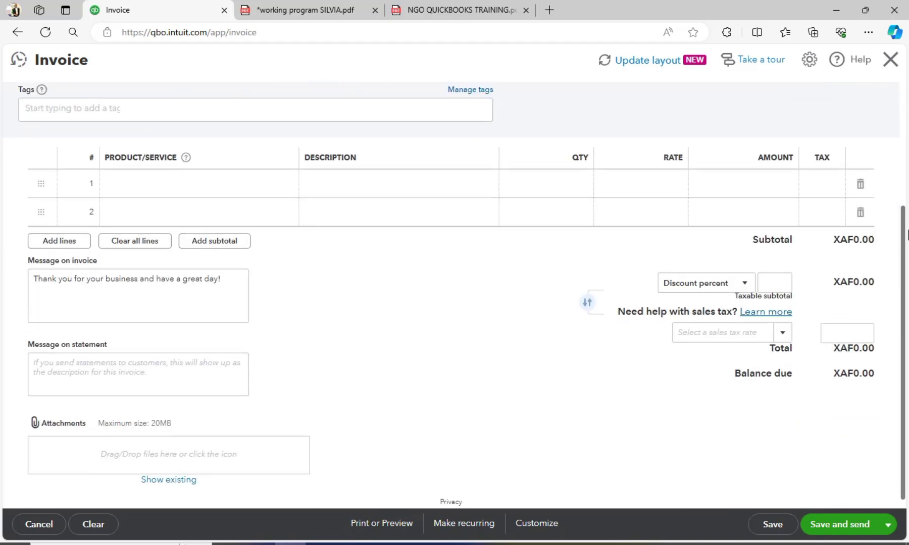
{"action": "left_click", "coordinate": [277, 191]}
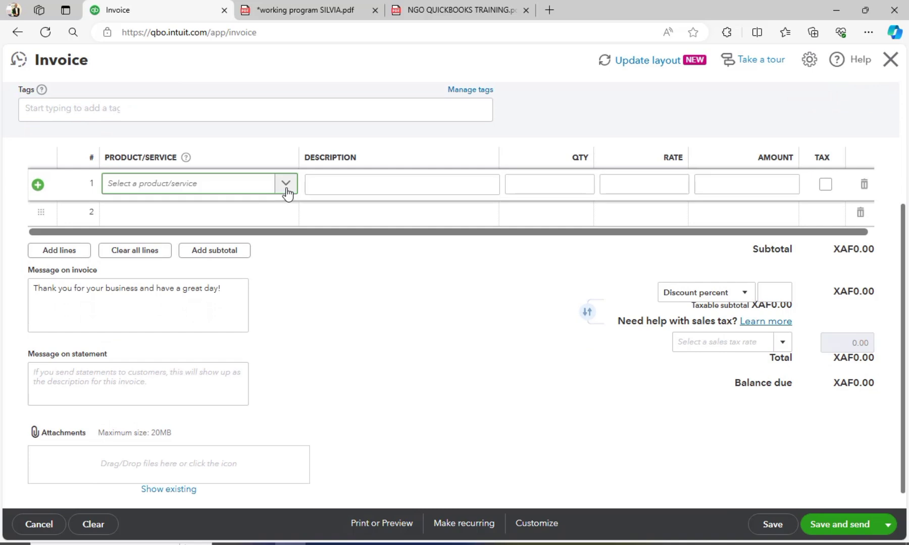
{"action": "left_click", "coordinate": [285, 189]}
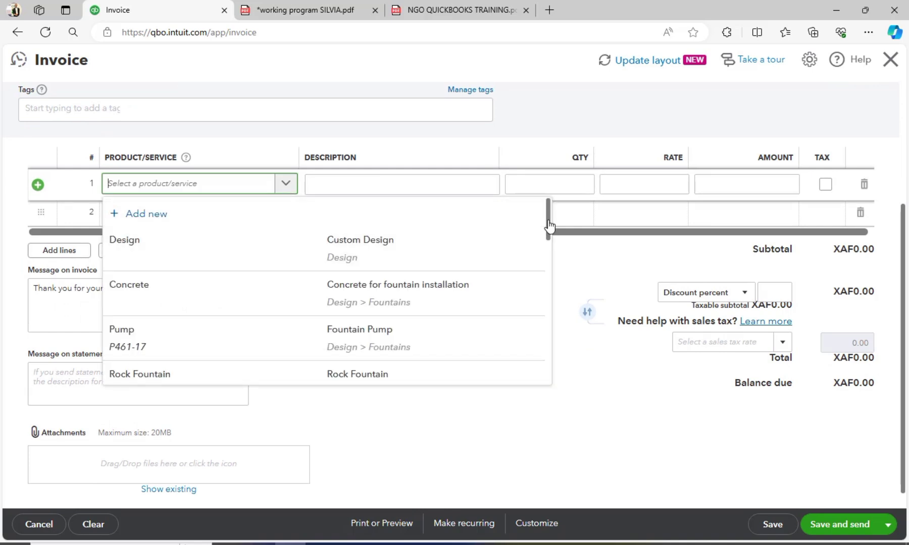
{"action": "left_click", "coordinate": [404, 240]}
Step: Add the Maintenance & Repair service from the Landscaping category to the second line of the invoice
{"action": "left_click", "coordinate": [259, 218]}
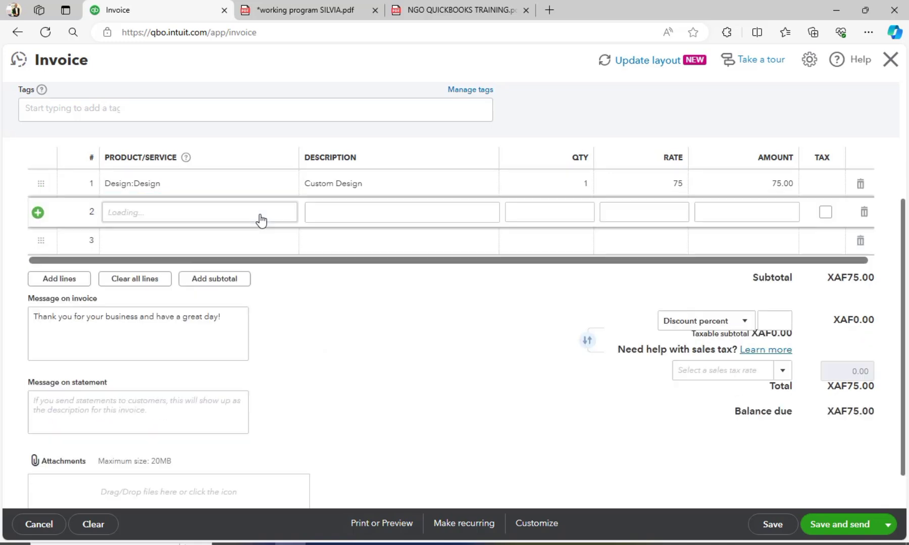
{"action": "left_click", "coordinate": [287, 213]}
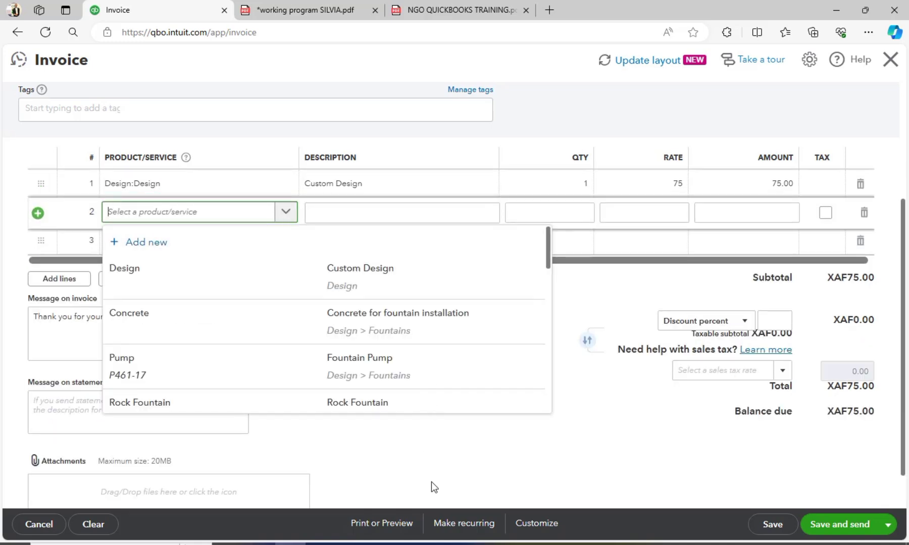
{"action": "left_click", "coordinate": [431, 481]}
{"action": "left_click", "coordinate": [279, 213]}
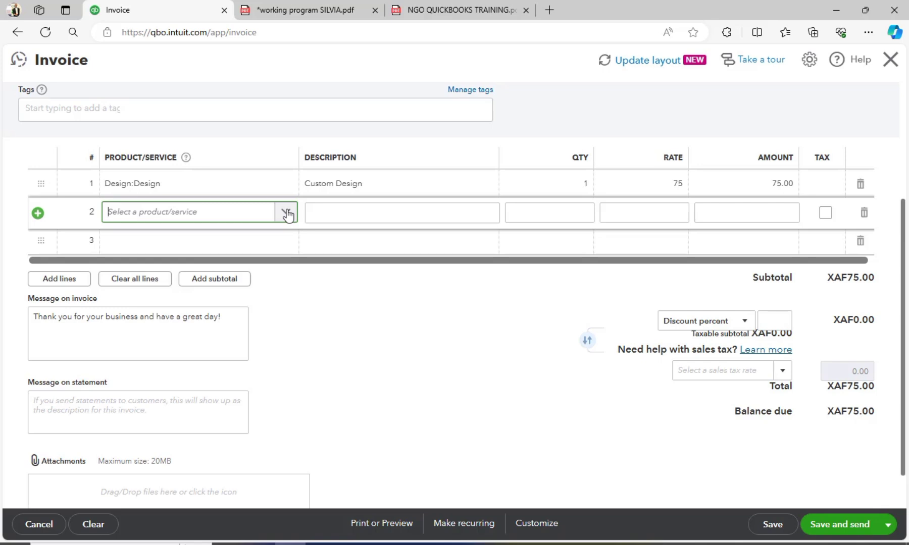
{"action": "left_click", "coordinate": [288, 215]}
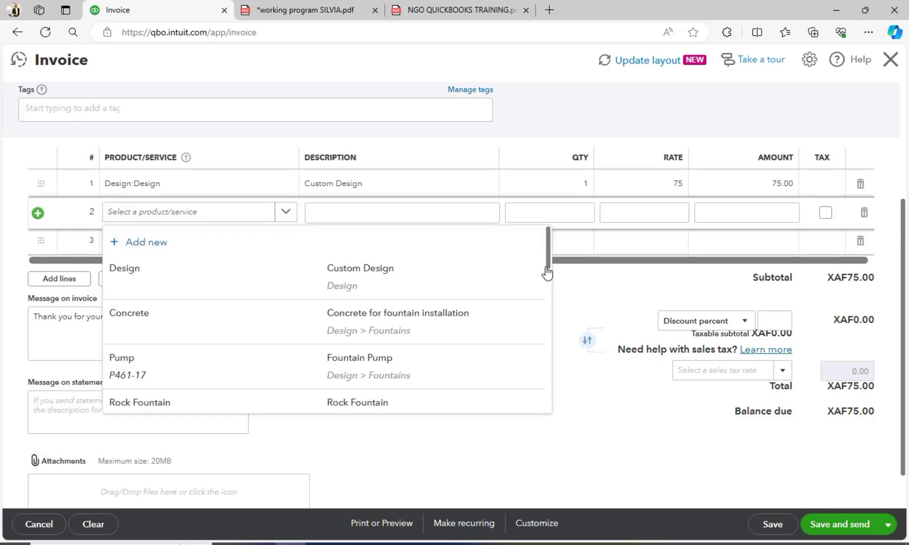
{"action": "left_click_drag", "start_coordinate": [547, 272], "coordinate": [555, 391]}
{"action": "left_click_drag", "start_coordinate": [553, 383], "coordinate": [537, 334]}
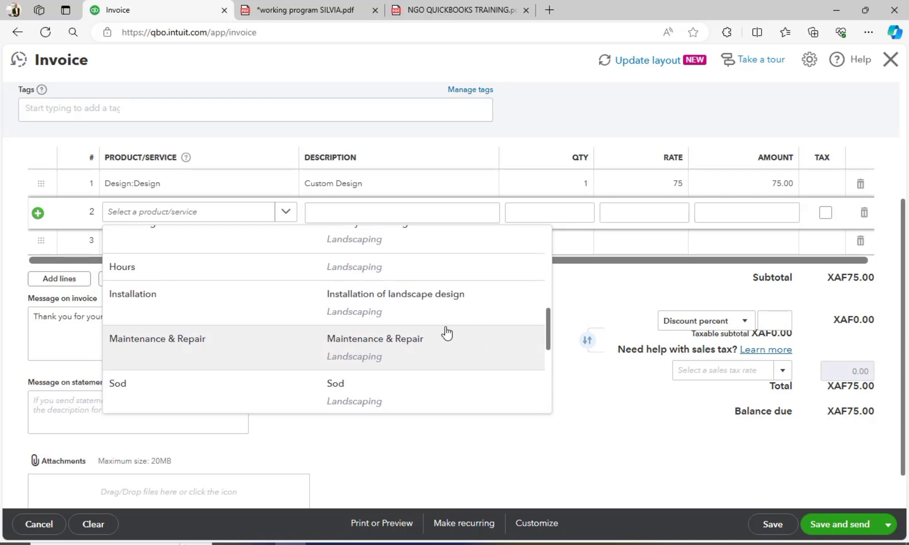
{"action": "left_click", "coordinate": [327, 344]}
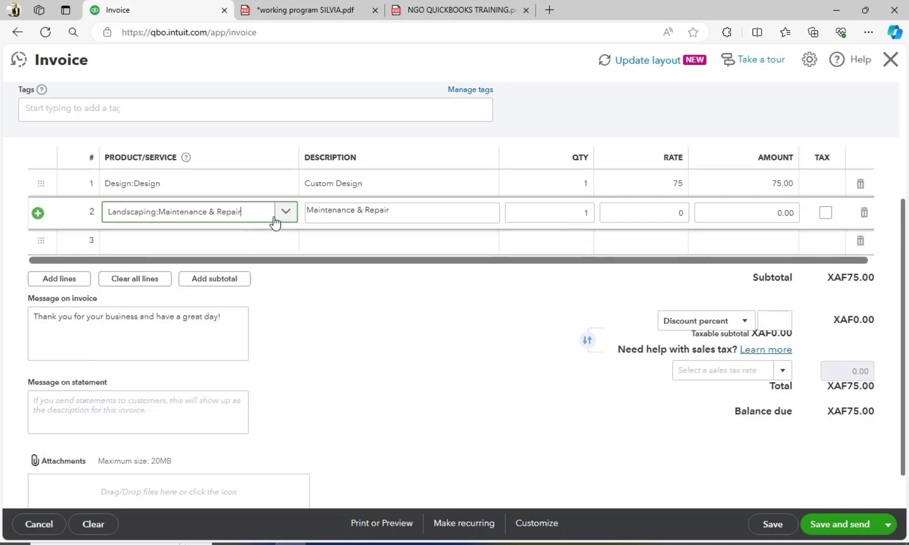
Step: Set the rate of the Design line to 75,000 and the Maintenance & Repair line to 50,000
{"action": "left_click", "coordinate": [647, 192]}
{"action": "type", "text": "75000"}
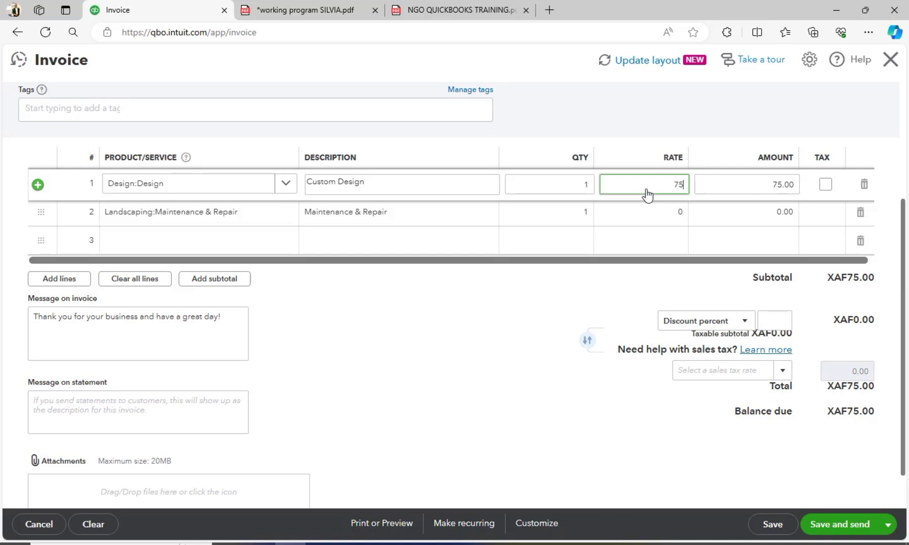
{"action": "left_click", "coordinate": [663, 217]}
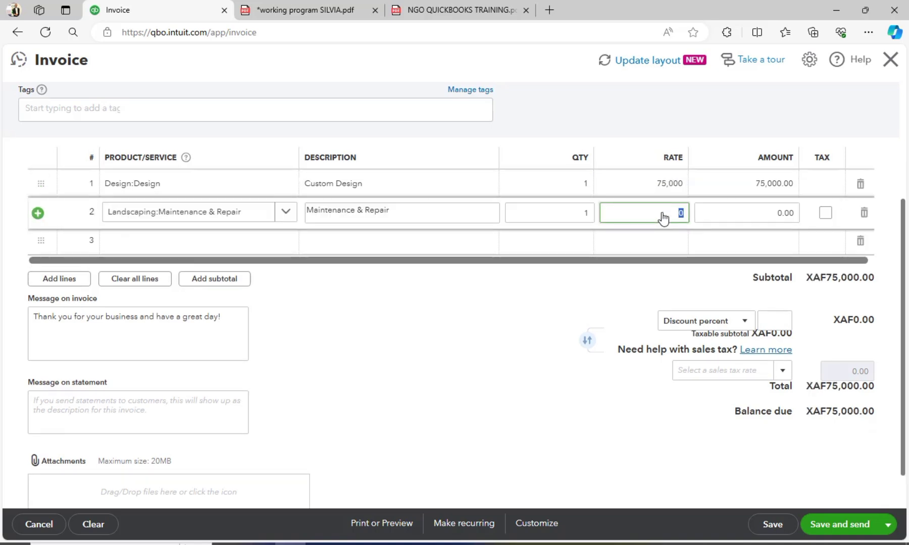
{"action": "type", "text": "50000"}
{"action": "left_click", "coordinate": [506, 300]}
Step: Review the invoice from customer details to totals, then view the discount type choices and keep Discount percent
{"action": "left_click_drag", "start_coordinate": [906, 230], "coordinate": [906, 164]}
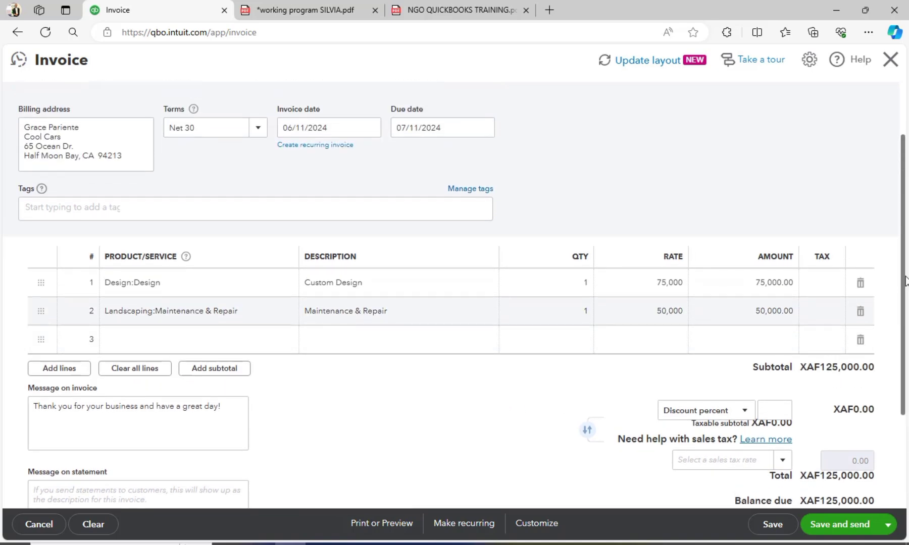
{"action": "scroll", "coordinate": [889, 263], "scroll_direction": "up", "scroll_amount": 2}
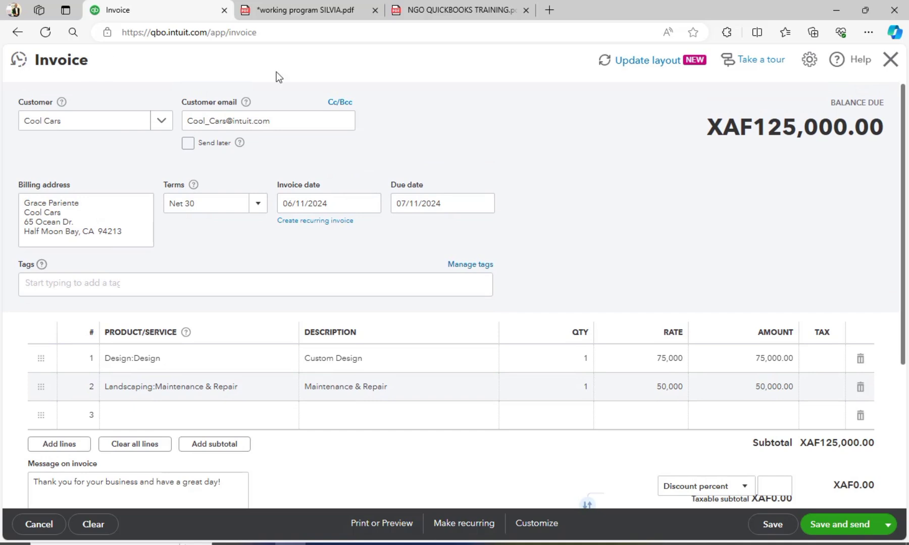
{"action": "scroll", "coordinate": [902, 132], "scroll_direction": "down", "scroll_amount": 3}
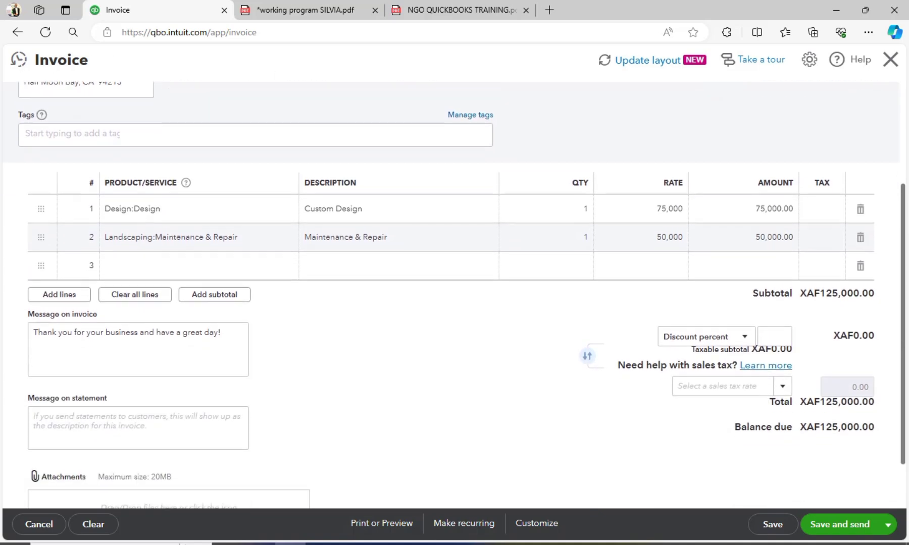
{"action": "left_click", "coordinate": [742, 337]}
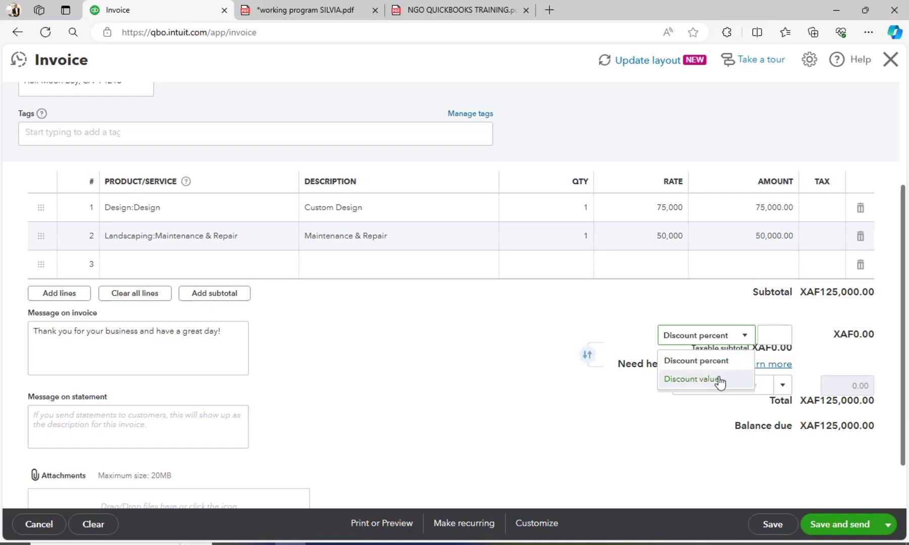
{"action": "left_click", "coordinate": [746, 360]}
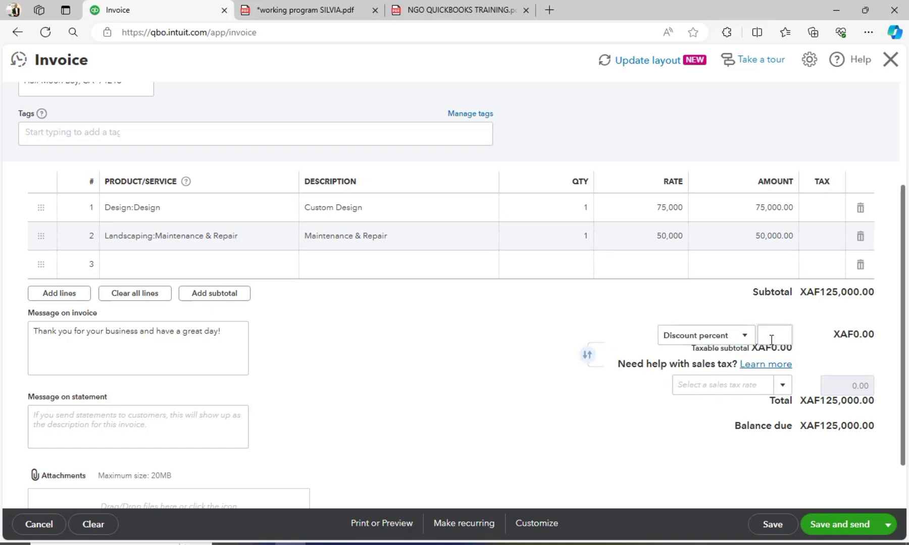
Step: Open the form for a new sales tax rate, view the combined rate fields, and choose a single tax rate
{"action": "left_click", "coordinate": [777, 384]}
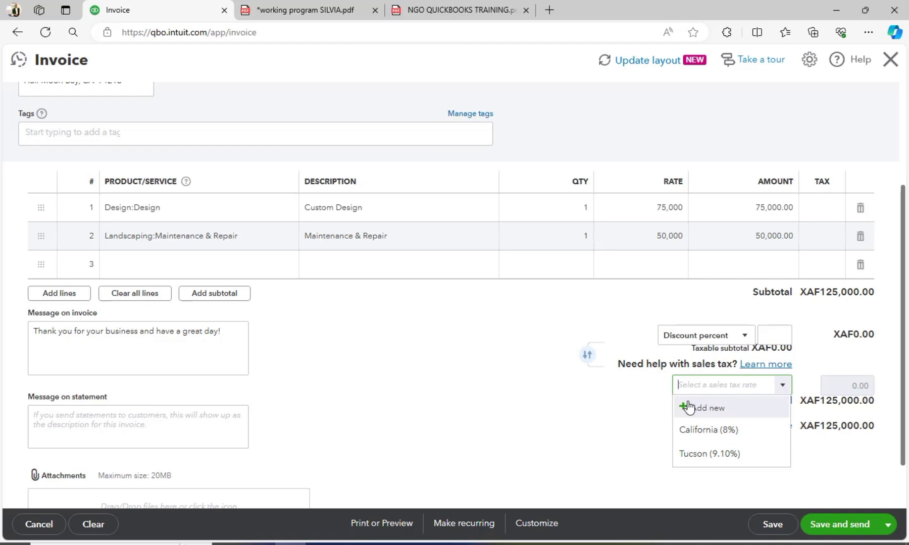
{"action": "left_click", "coordinate": [700, 413]}
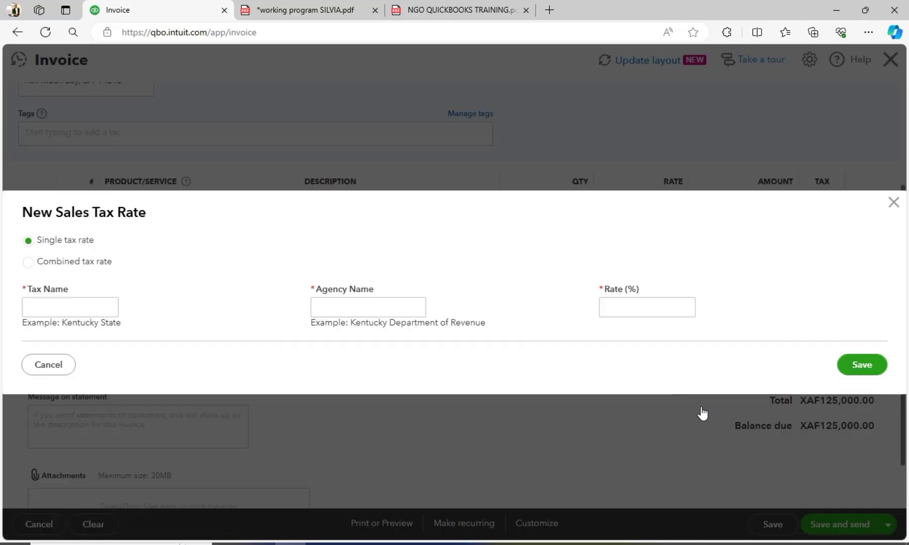
{"action": "left_click", "coordinate": [91, 306]}
{"action": "left_click", "coordinate": [61, 264]}
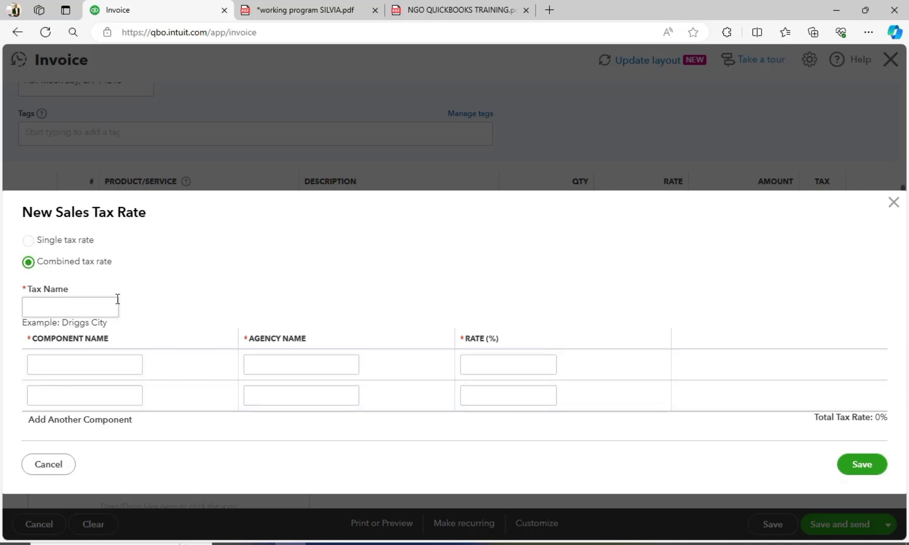
{"action": "left_click", "coordinate": [28, 241]}
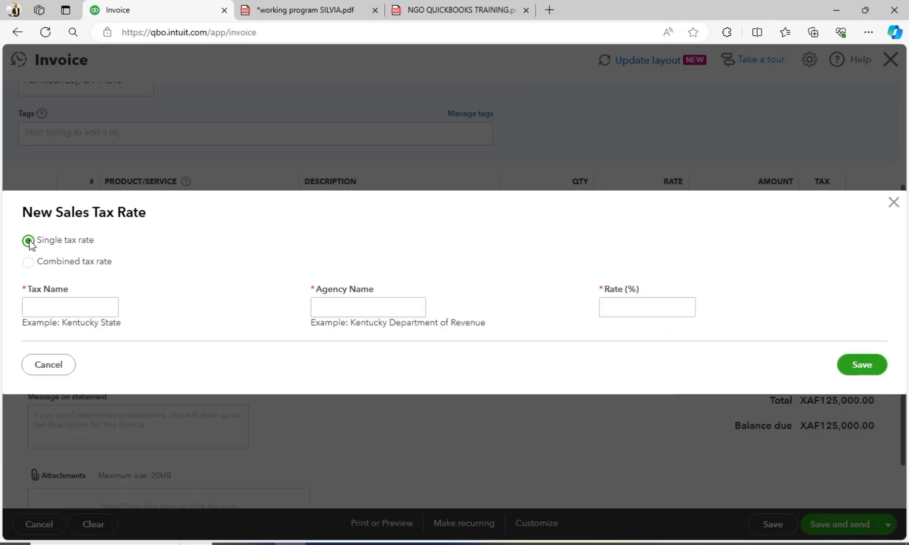
Step: Name the new tax rate "vat on sales", set its agency to CDI YAOUNDE 6 and its rate to 19.25%, and save it
{"action": "left_click", "coordinate": [57, 306]}
{"action": "type", "text": "vat on sa"}
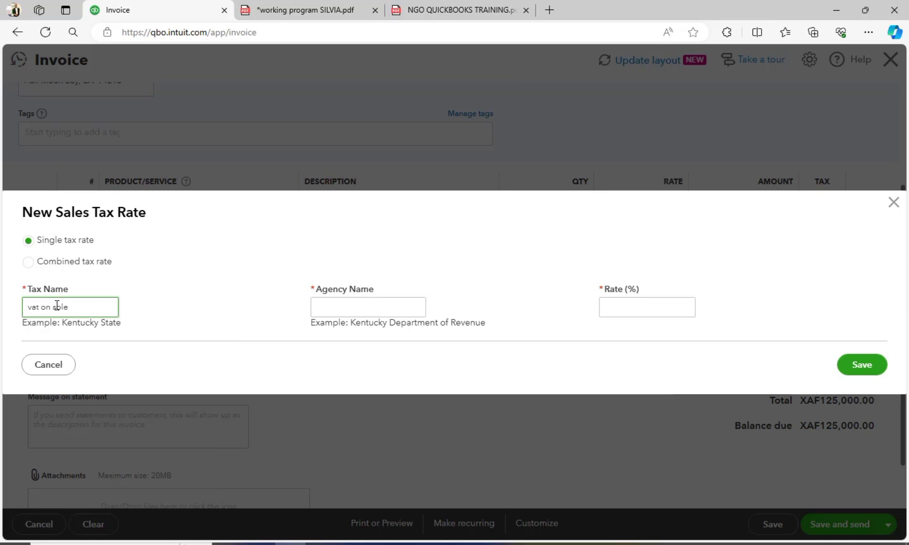
{"action": "type", "text": "le"}
{"action": "key", "text": "BackSpace"}
{"action": "key", "text": "BackSpace"}
{"action": "type", "text": "les"}
{"action": "key", "text": "Tab"}
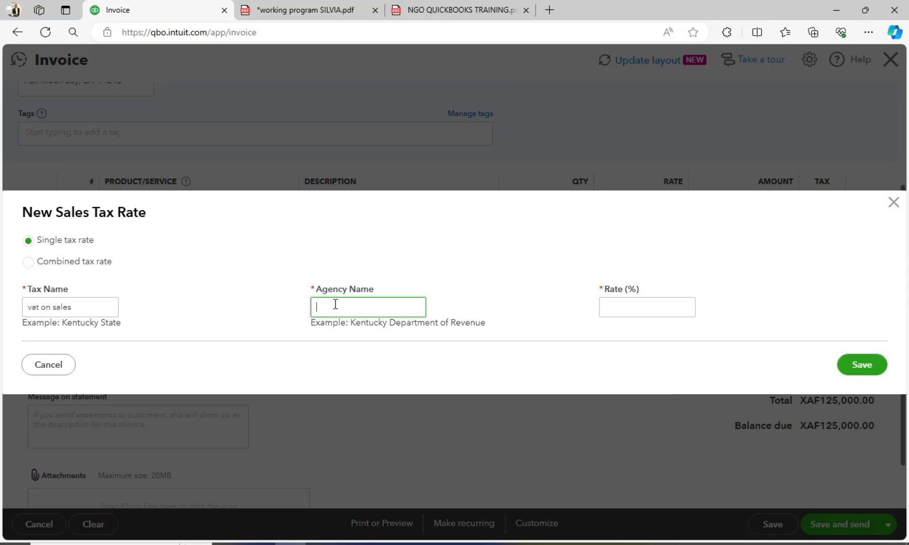
{"action": "type", "text": "CDI YAOUNDE 6"}
{"action": "key", "text": "Tab"}
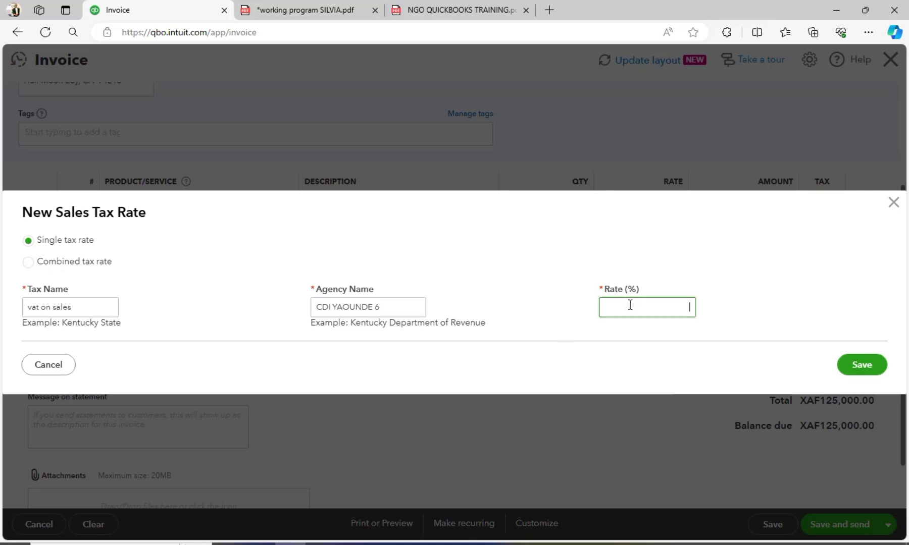
{"action": "type", "text": "19.25"}
{"action": "left_click", "coordinate": [873, 370]}
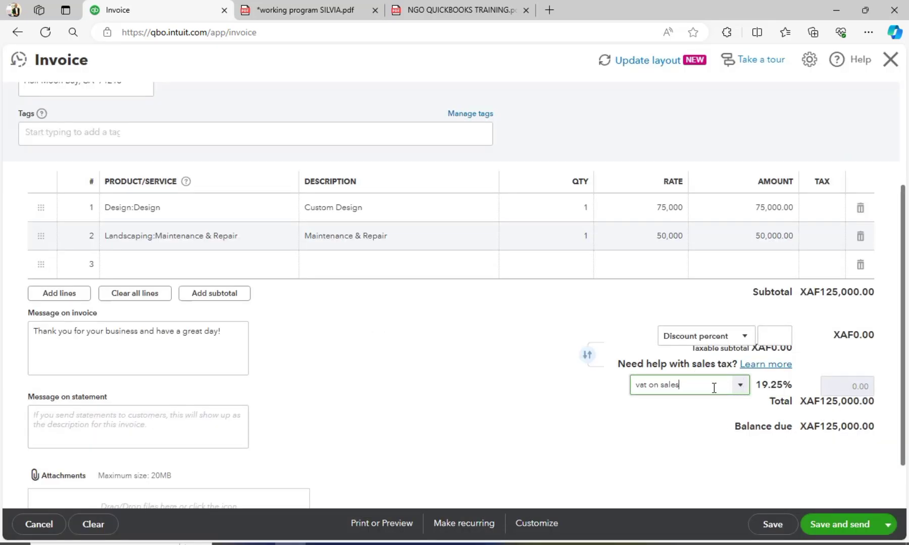
Step: Check the list of sales tax rates with vat on sales selected, and mark both the Design and Maintenance & Repair lines as taxable
{"action": "left_click", "coordinate": [747, 387]}
{"action": "left_click", "coordinate": [740, 385]}
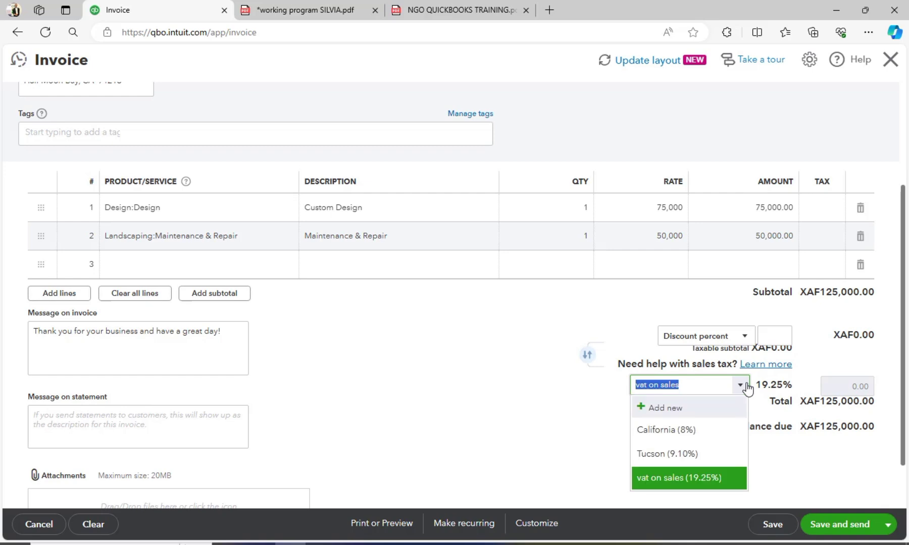
{"action": "left_click", "coordinate": [740, 385]}
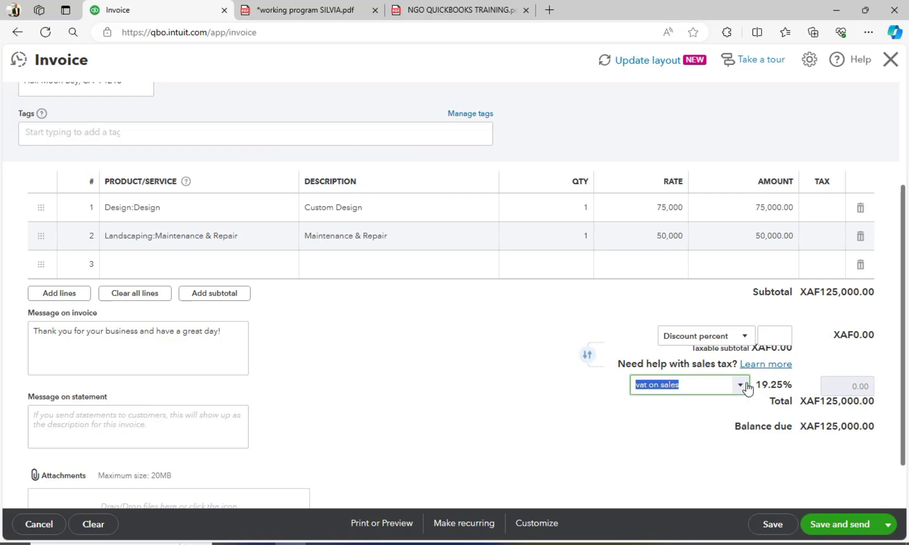
{"action": "left_click", "coordinate": [811, 213]}
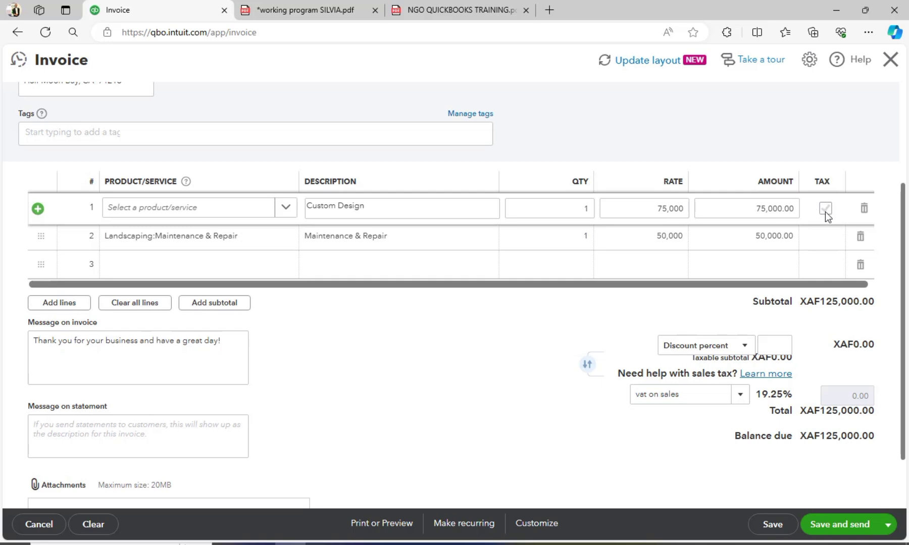
{"action": "left_click", "coordinate": [826, 209]}
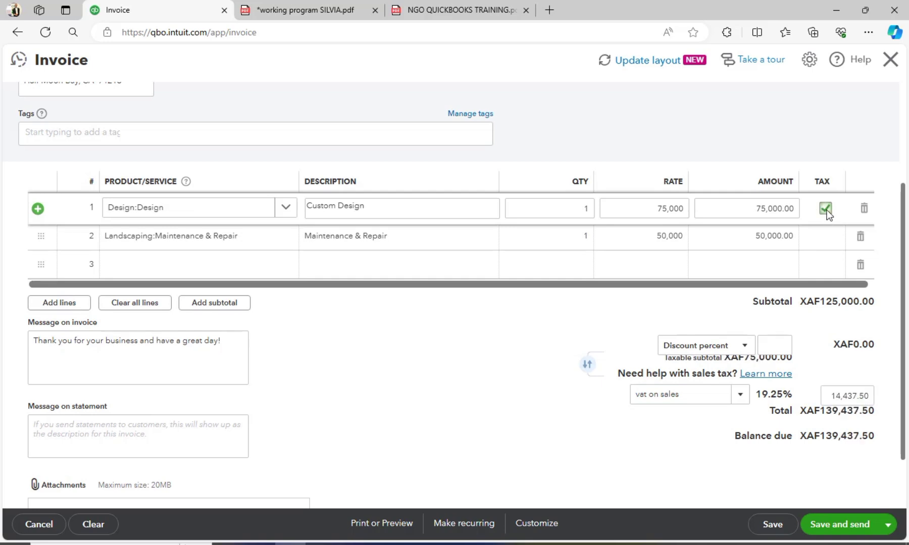
{"action": "left_click", "coordinate": [824, 246]}
{"action": "left_click", "coordinate": [823, 240]}
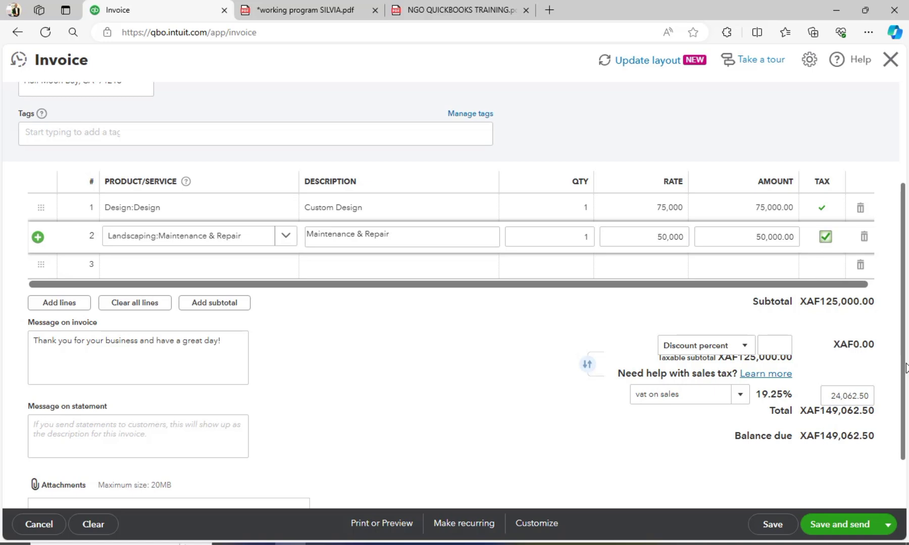
Step: Examine the invoice message, statement message and attachment fields, and dismiss the file selection dialog without attaching anything
{"action": "scroll", "coordinate": [906, 368], "scroll_direction": "down", "scroll_amount": 2}
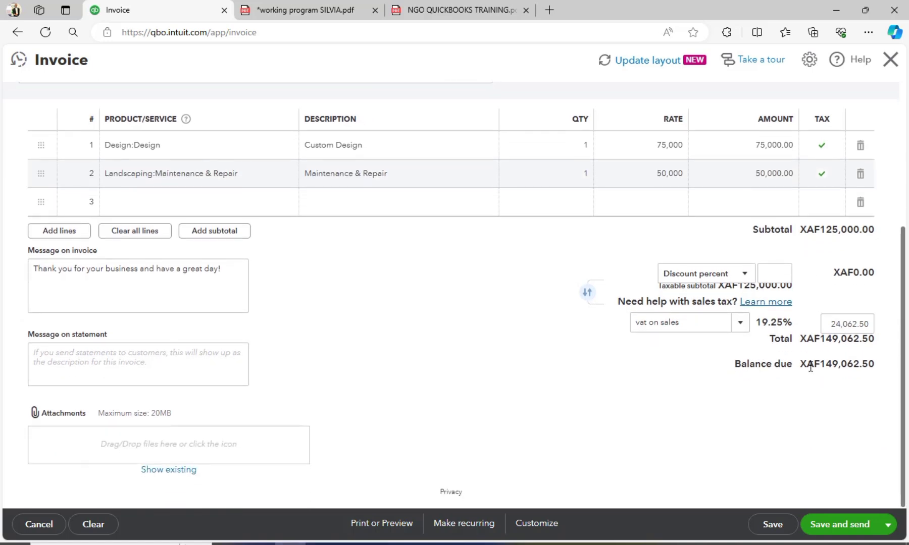
{"action": "left_click", "coordinate": [188, 276]}
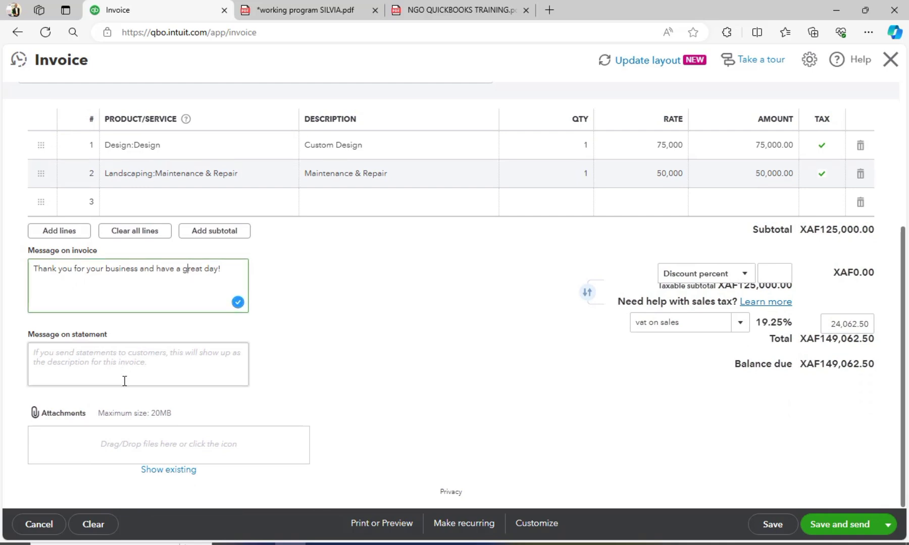
{"action": "left_click", "coordinate": [138, 378]}
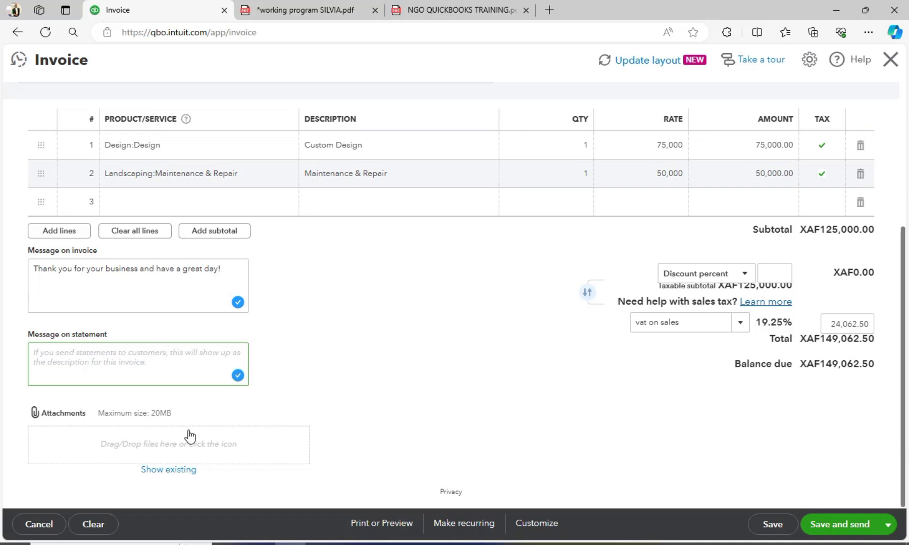
{"action": "left_click", "coordinate": [152, 453]}
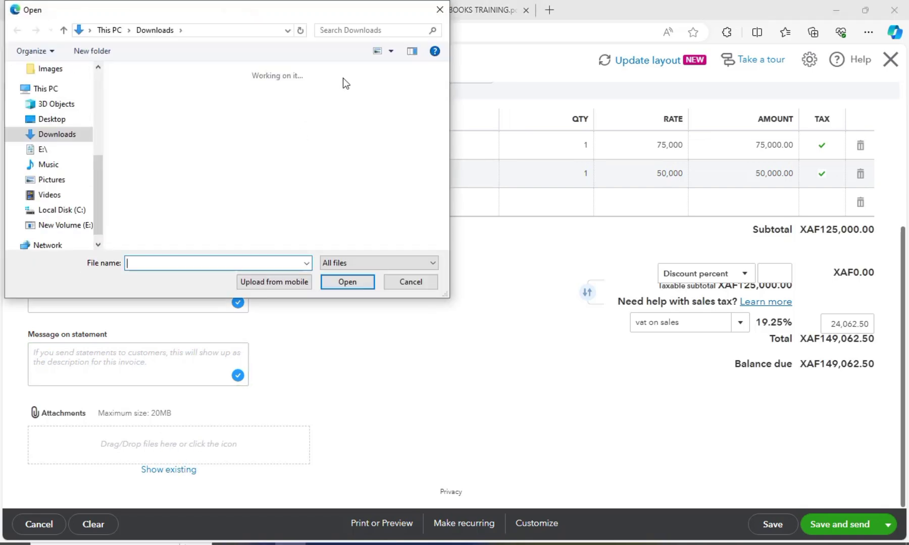
{"action": "left_click", "coordinate": [440, 10]}
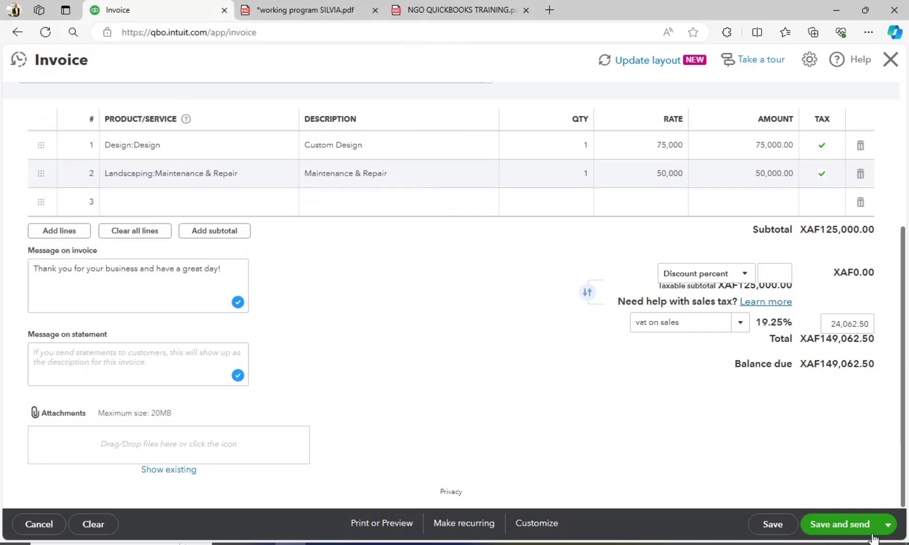
Step: Save and close the Cool Cars invoice, and review it in the sales transactions list with the summary figures
{"action": "left_click", "coordinate": [887, 529]}
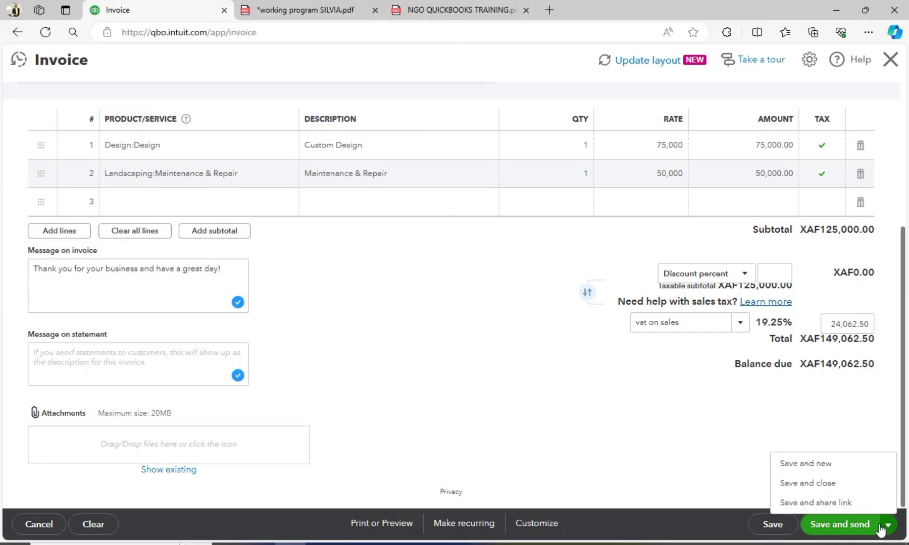
{"action": "left_click", "coordinate": [804, 487]}
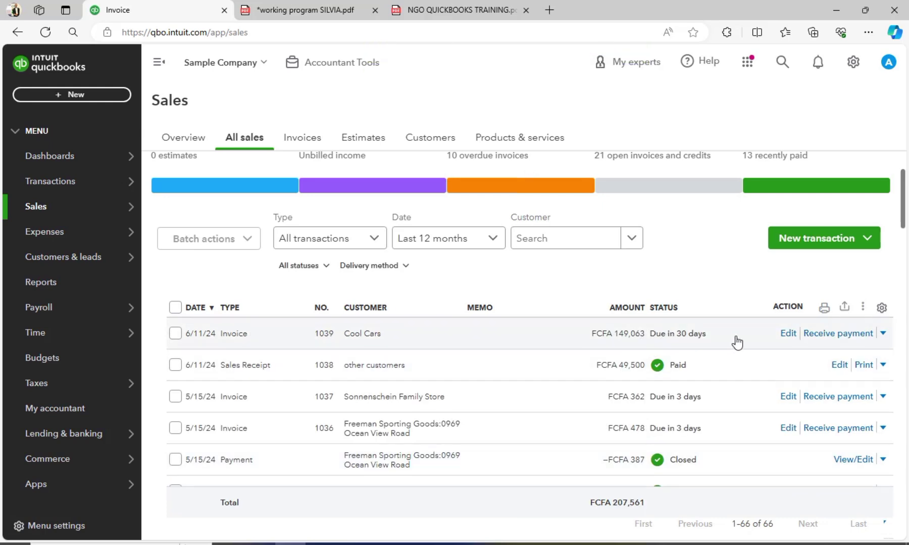
{"action": "left_click_drag", "start_coordinate": [903, 198], "coordinate": [898, 147]}
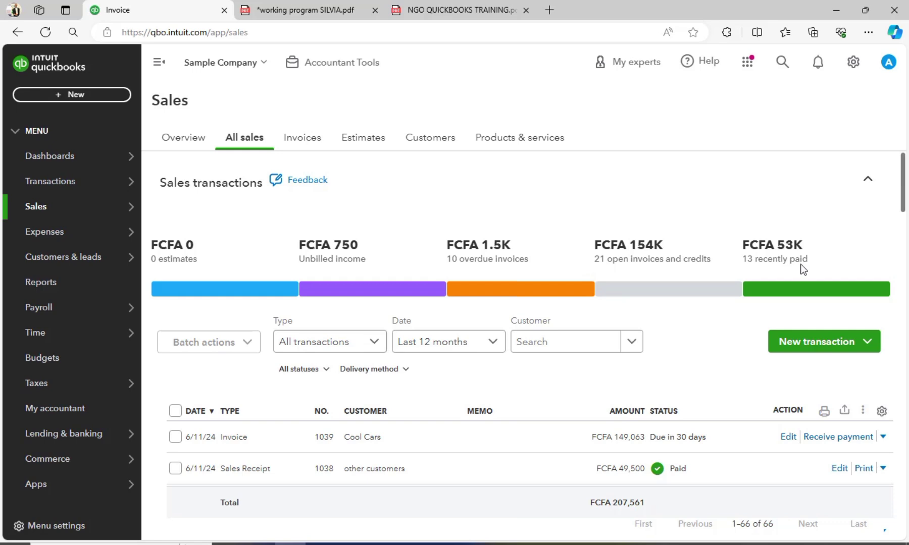
{"action": "left_click", "coordinate": [105, 94]}
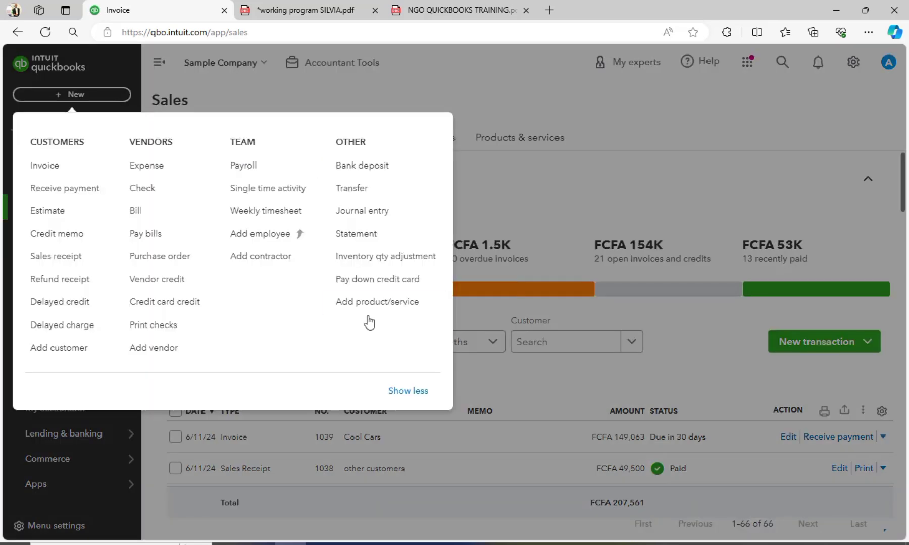
{"action": "left_click", "coordinate": [697, 380]}
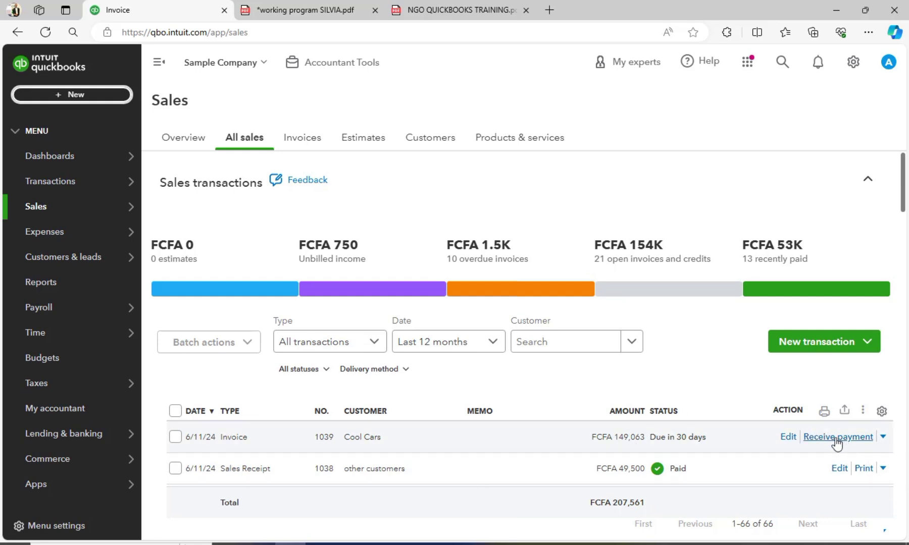
{"action": "left_click", "coordinate": [883, 437]}
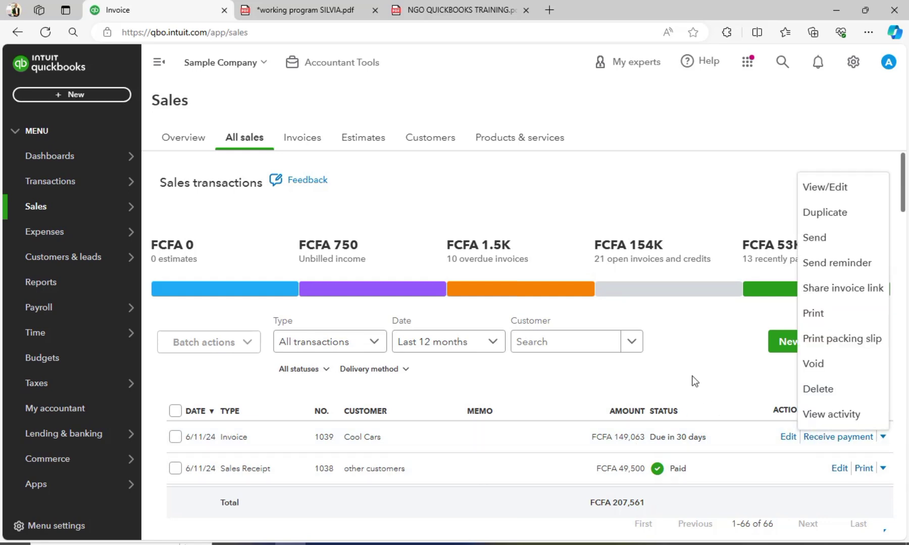
{"action": "left_click", "coordinate": [719, 370]}
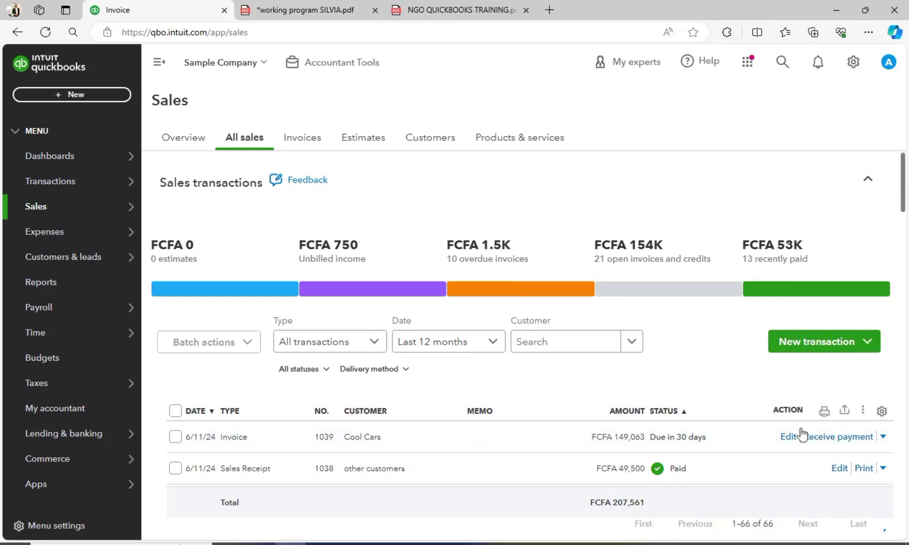
{"action": "left_click", "coordinate": [112, 95]}
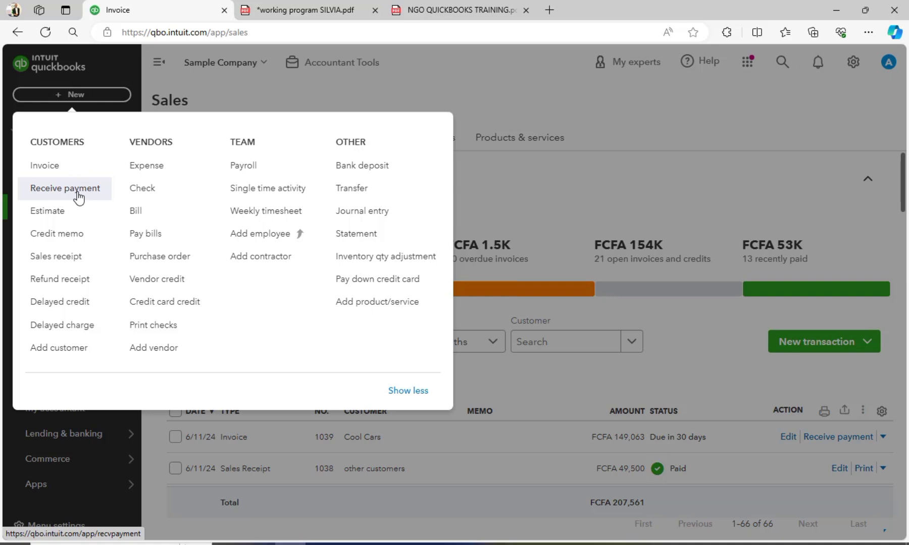
{"action": "left_click", "coordinate": [655, 209]}
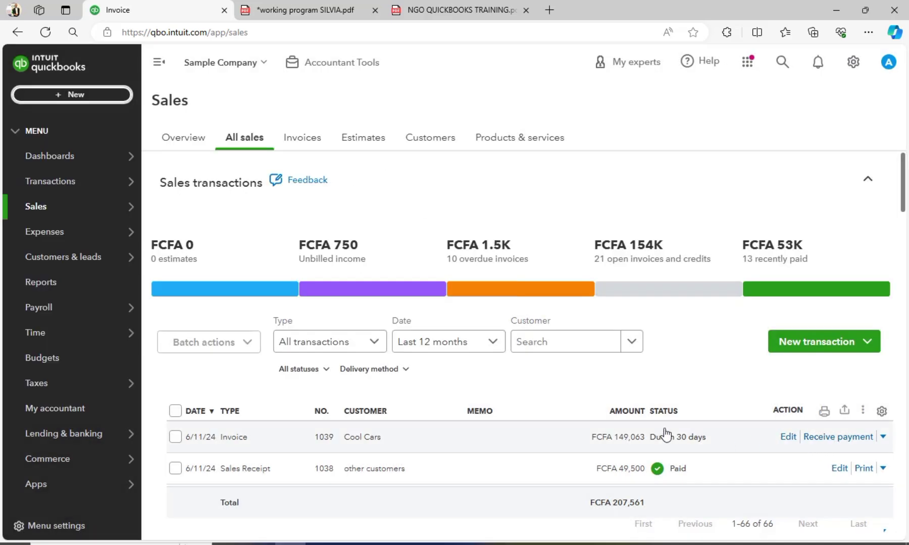
Step: Start receiving a payment against the Cool Cars invoice, and set its deposit account to Checking
{"action": "left_click", "coordinate": [830, 438]}
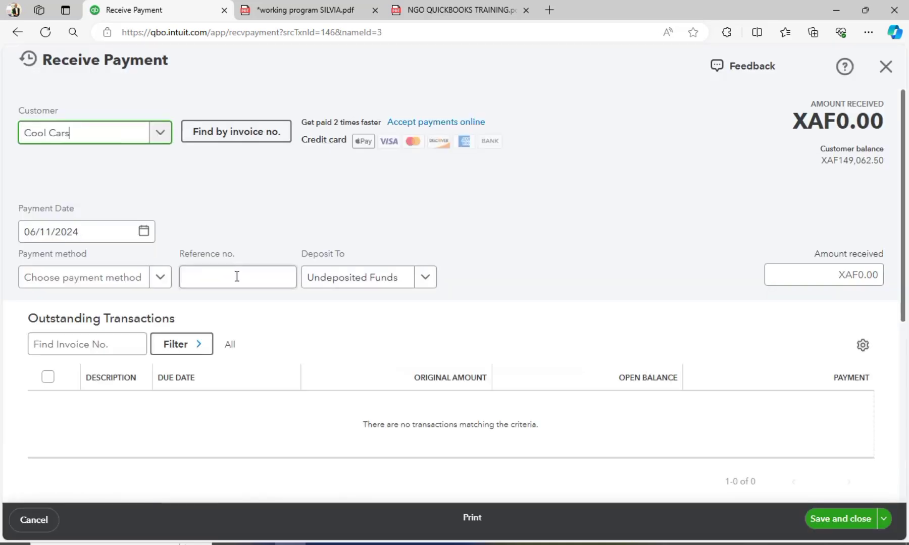
{"action": "left_click", "coordinate": [144, 231]}
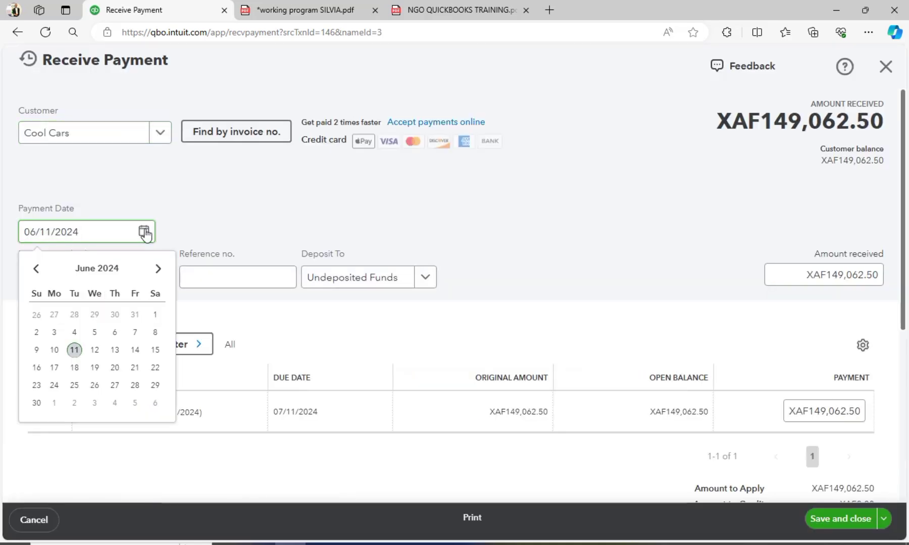
{"action": "left_click", "coordinate": [144, 232]}
{"action": "left_click", "coordinate": [144, 232]}
{"action": "left_click", "coordinate": [144, 232]}
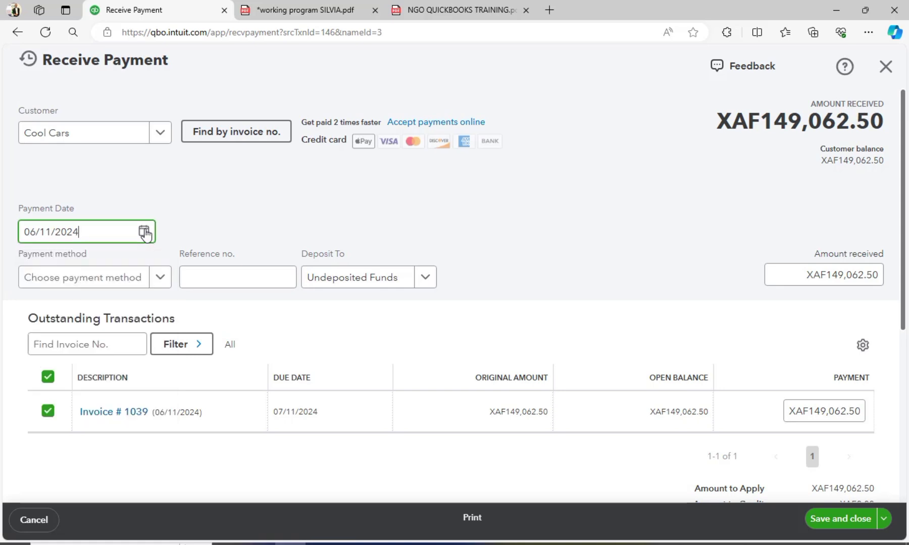
{"action": "left_click", "coordinate": [419, 281]}
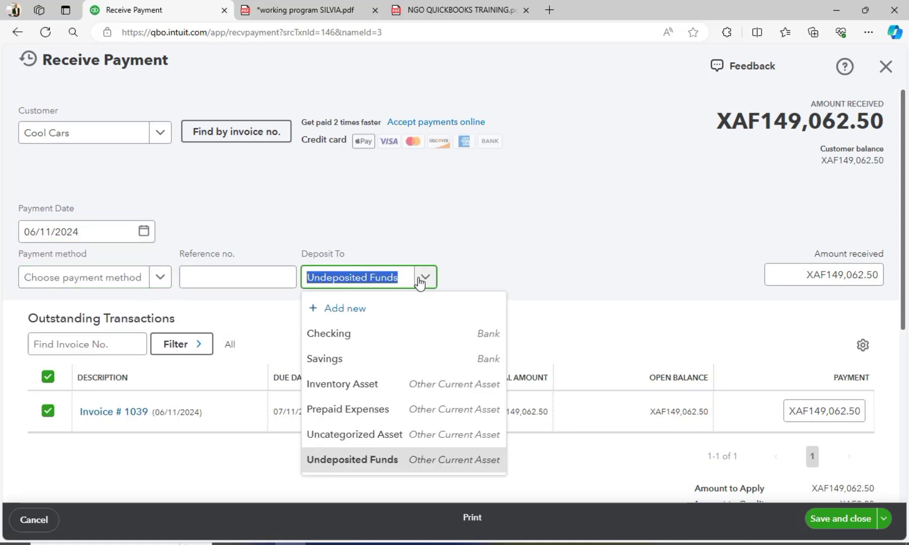
{"action": "left_click", "coordinate": [385, 335]}
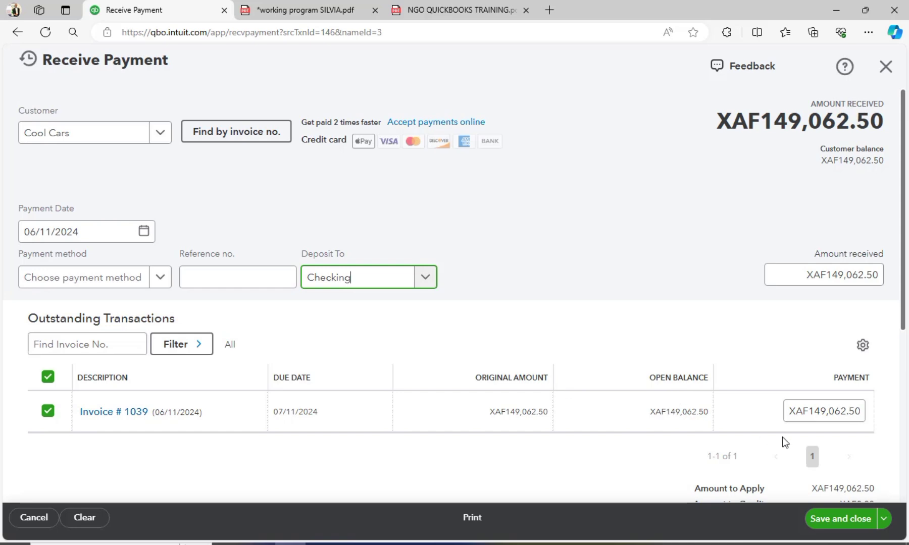
Step: Set the payment applied to the outstanding Cool Cars invoice to XAF100,000.00
{"action": "left_click_drag", "start_coordinate": [808, 411], "coordinate": [861, 410]}
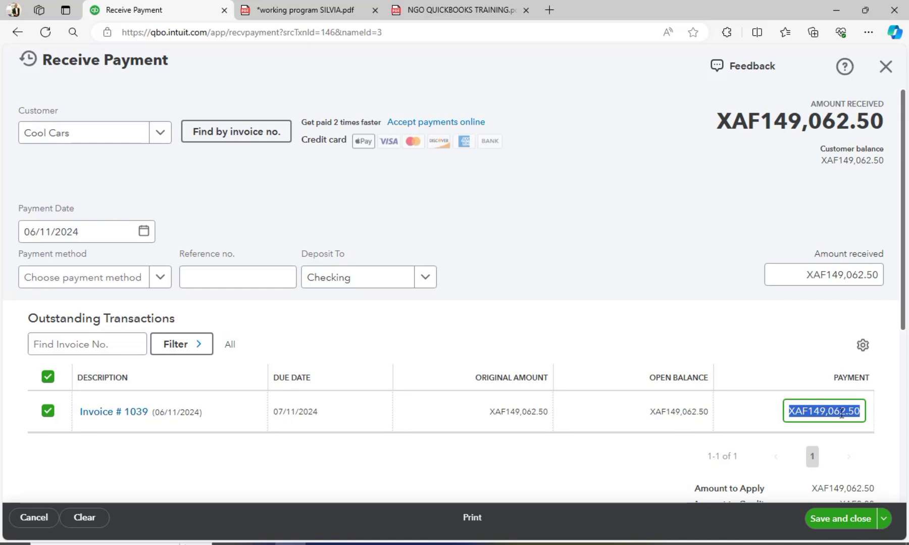
{"action": "type", "text": "100000"}
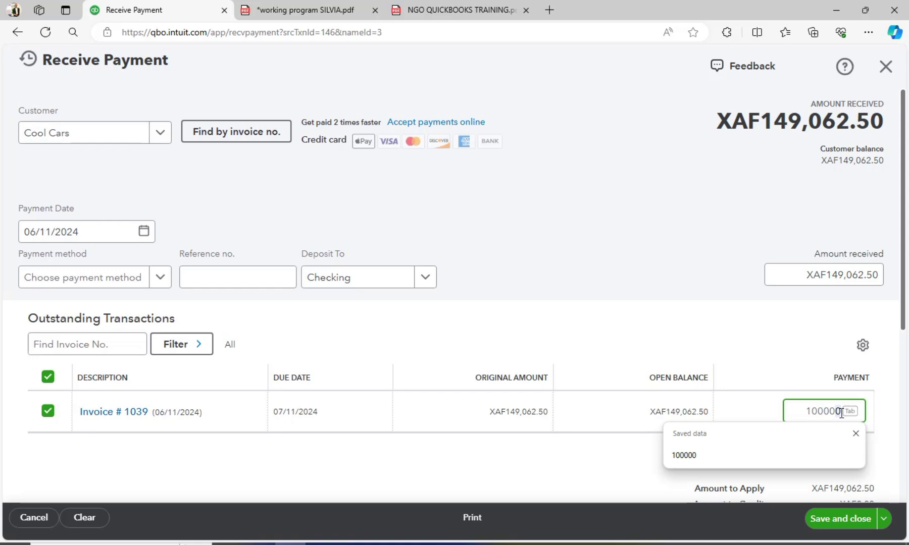
{"action": "key", "text": "Tab"}
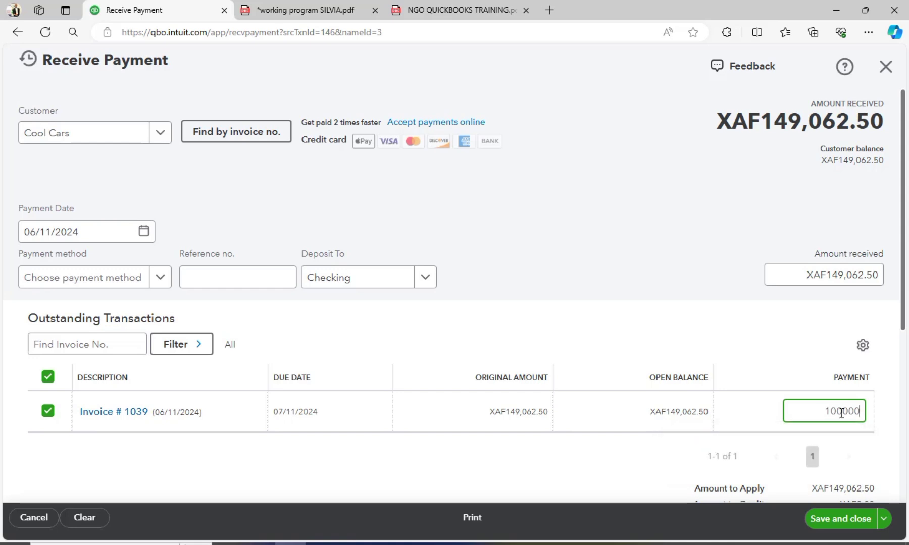
{"action": "left_click", "coordinate": [758, 320]}
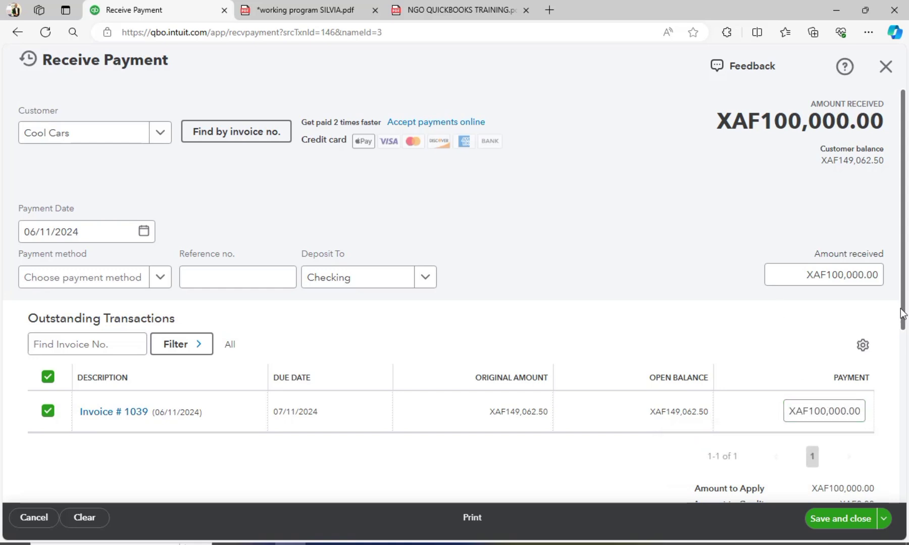
{"action": "scroll", "coordinate": [903, 282], "scroll_direction": "down", "scroll_amount": 3}
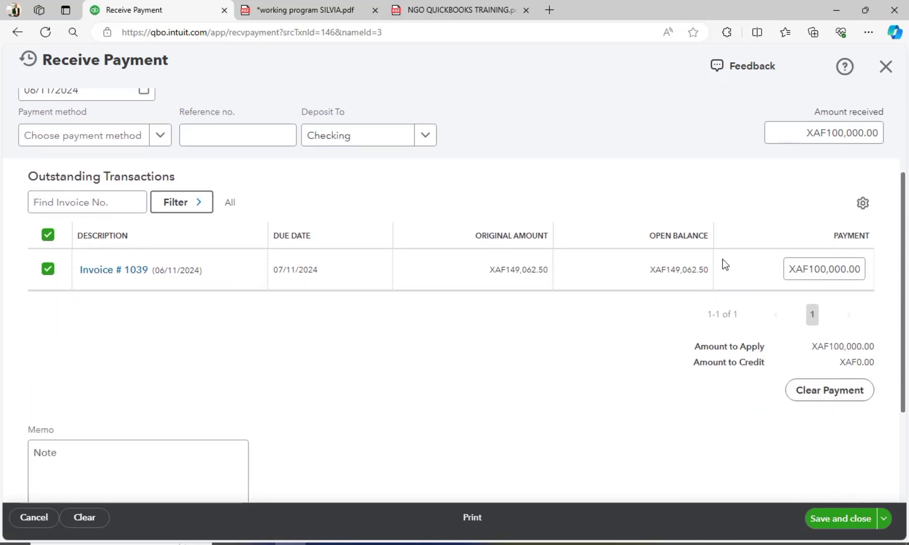
{"action": "left_click", "coordinate": [821, 276]}
{"action": "key", "text": "Tab"}
{"action": "key", "text": "Tab"}
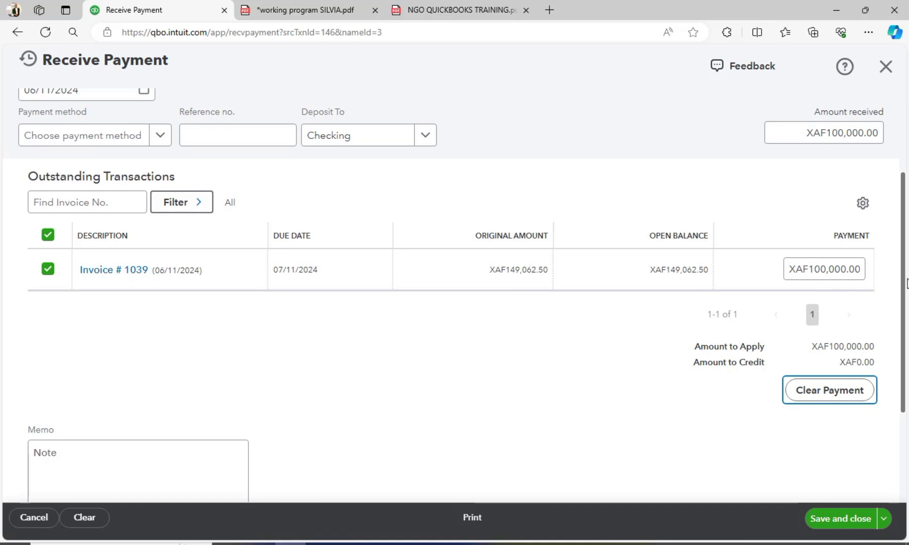
Step: Review the received amount, customer balance, memo and attachment sections, and save and close the Cool Cars payment
{"action": "scroll", "coordinate": [904, 280], "scroll_direction": "up", "scroll_amount": 3}
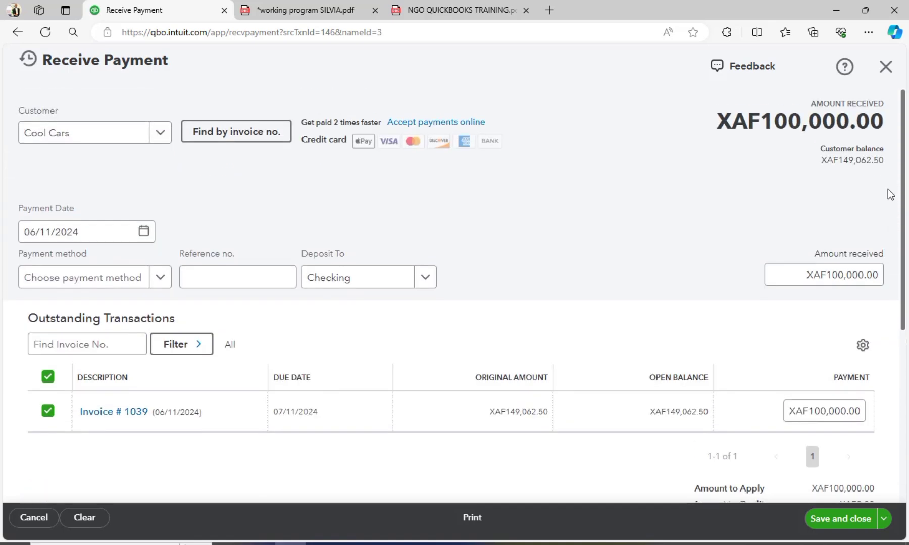
{"action": "scroll", "coordinate": [887, 198], "scroll_direction": "down", "scroll_amount": 3}
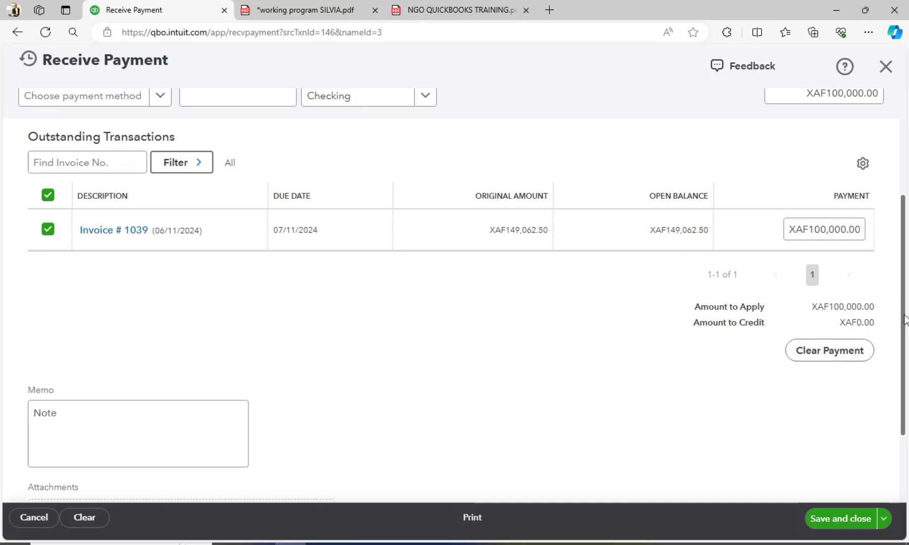
{"action": "scroll", "coordinate": [904, 319], "scroll_direction": "up", "scroll_amount": 4}
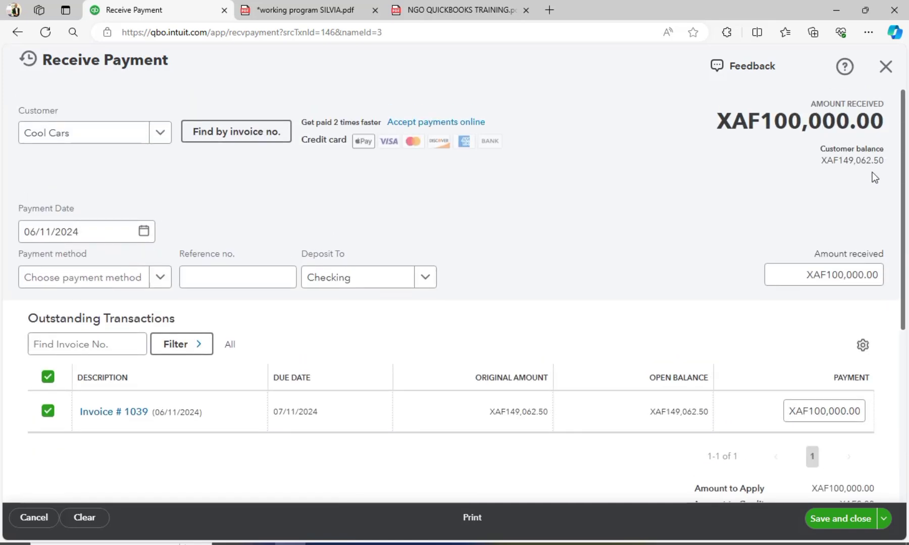
{"action": "scroll", "coordinate": [901, 309], "scroll_direction": "down", "scroll_amount": 3}
{"action": "scroll", "coordinate": [901, 309], "scroll_direction": "down", "scroll_amount": 3}
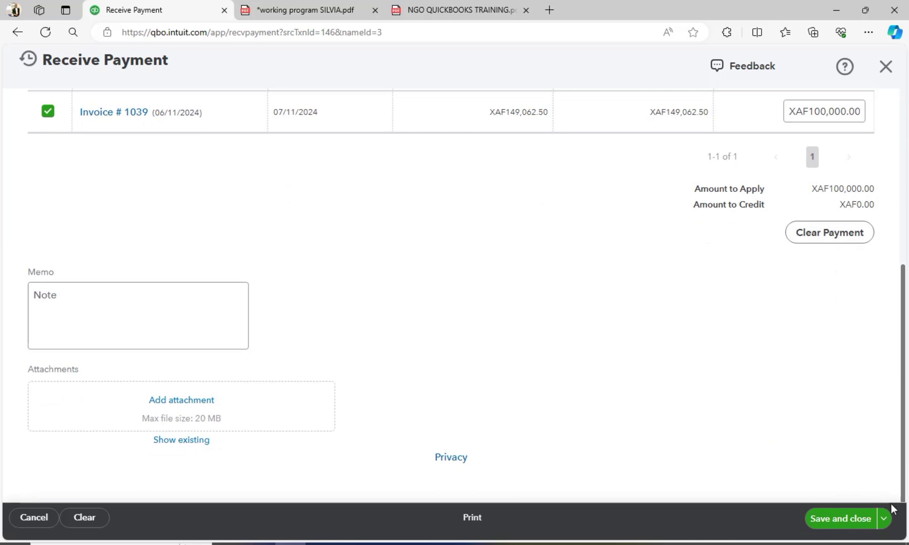
{"action": "left_click", "coordinate": [850, 522]}
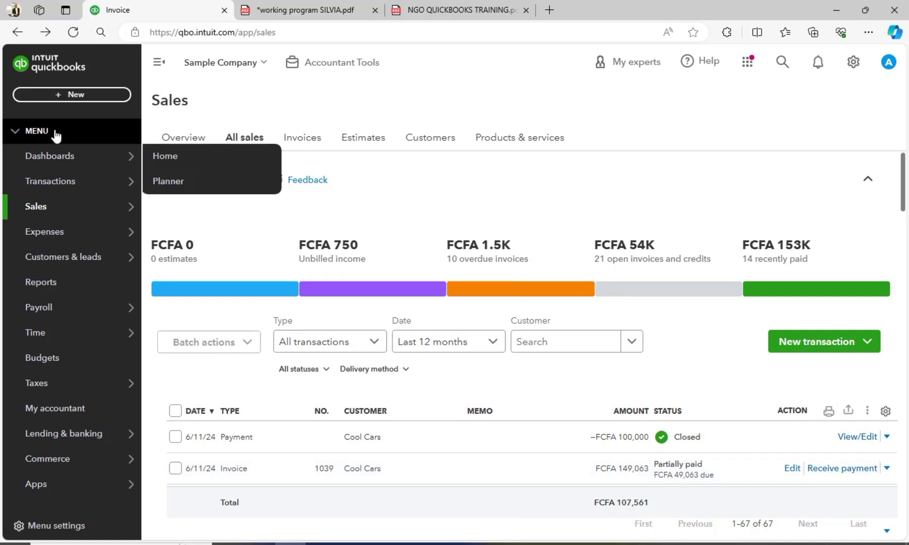
Step: Check the remaining open balance of Cool Cars in a new receive payment form, and leave it without saving
{"action": "left_click", "coordinate": [67, 106]}
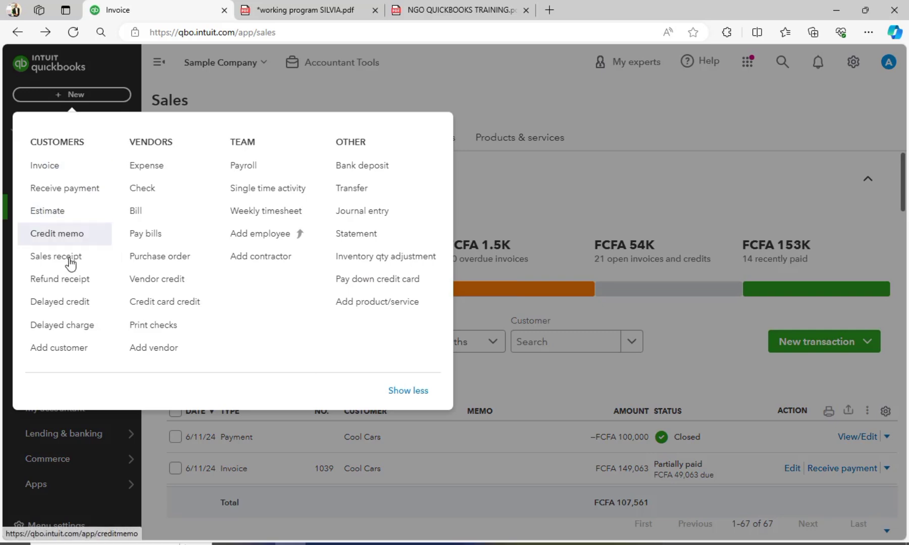
{"action": "left_click", "coordinate": [90, 190]}
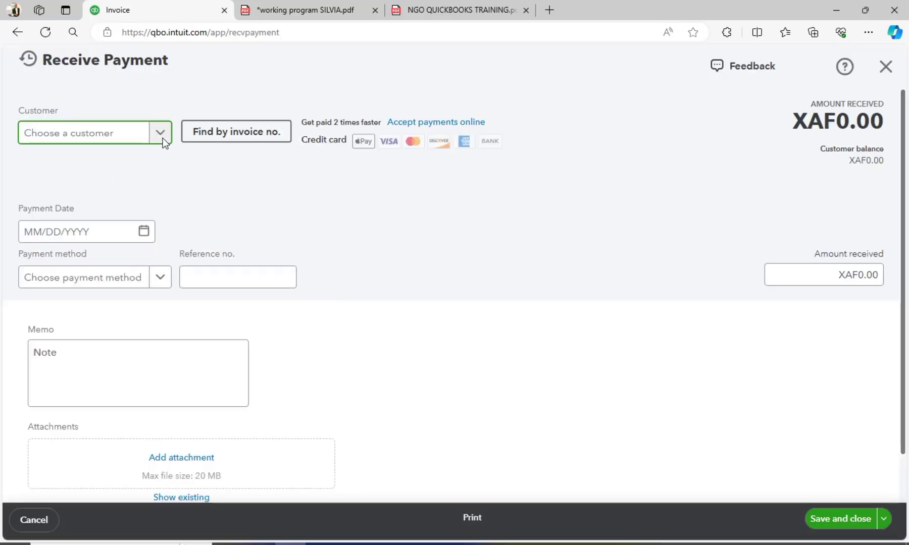
{"action": "left_click", "coordinate": [161, 136]}
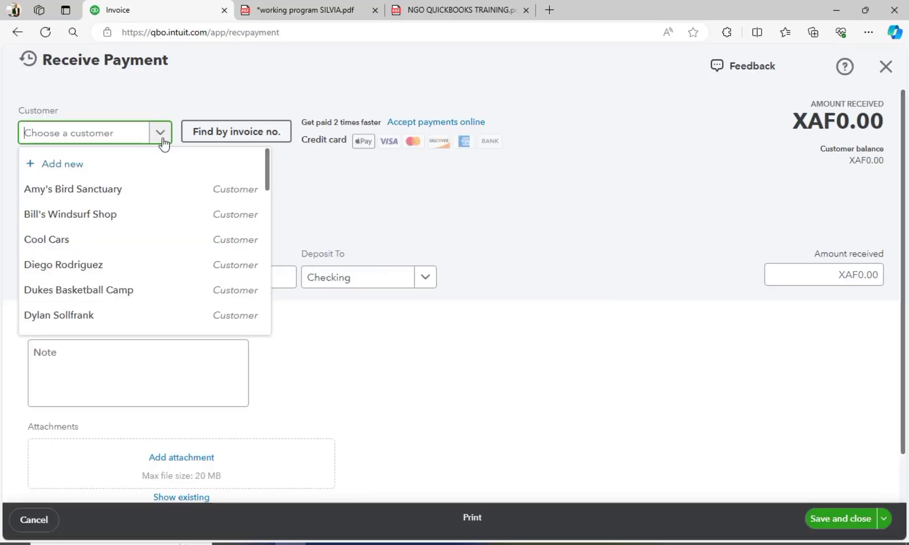
{"action": "left_click", "coordinate": [111, 247]}
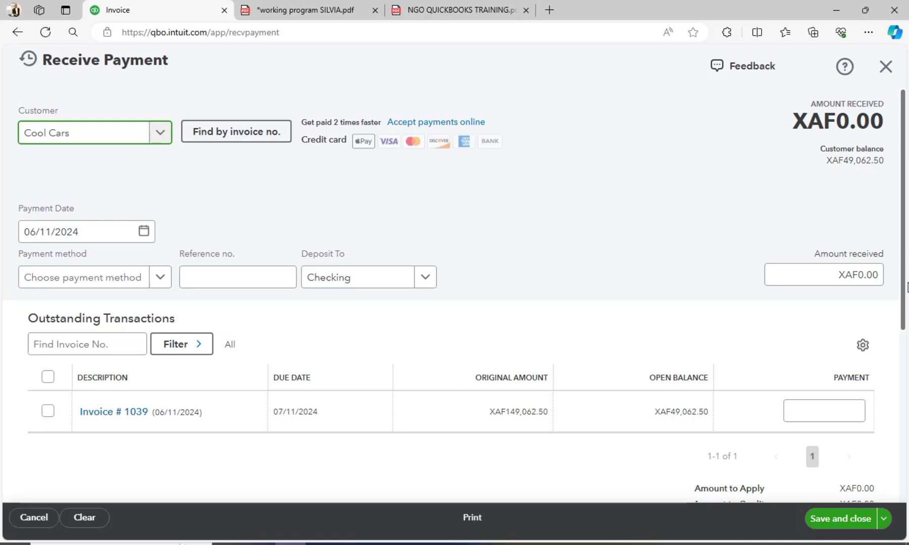
{"action": "scroll", "coordinate": [903, 283], "scroll_direction": "down", "scroll_amount": 5}
{"action": "scroll", "coordinate": [900, 313], "scroll_direction": "up", "scroll_amount": 5}
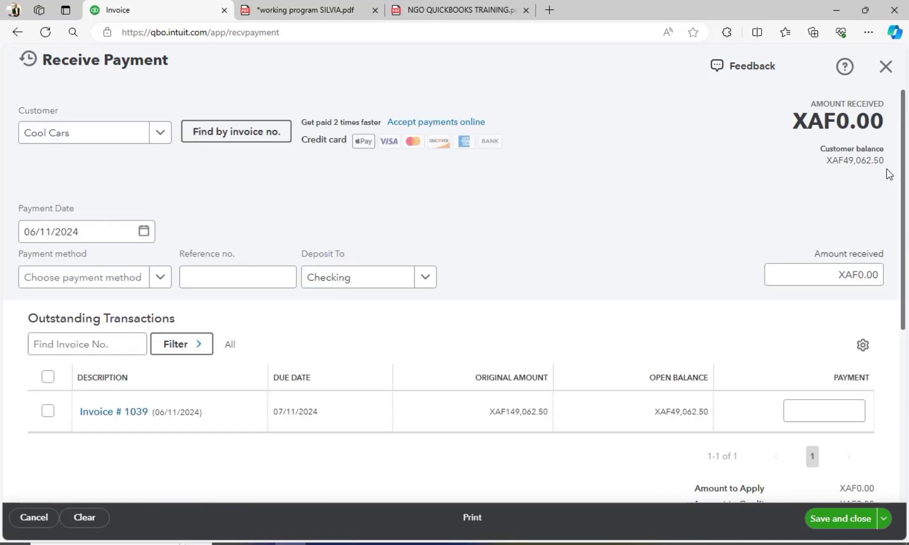
{"action": "left_click", "coordinate": [884, 65]}
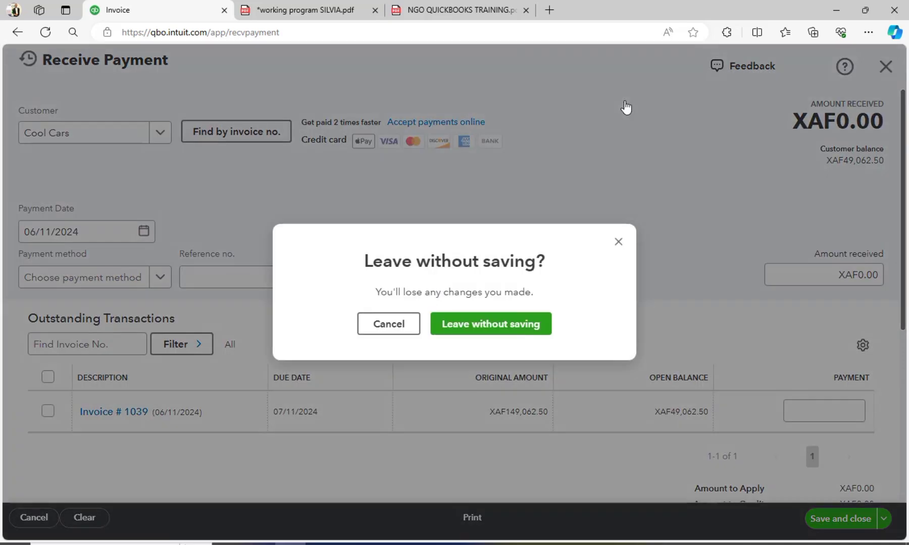
{"action": "left_click", "coordinate": [493, 325]}
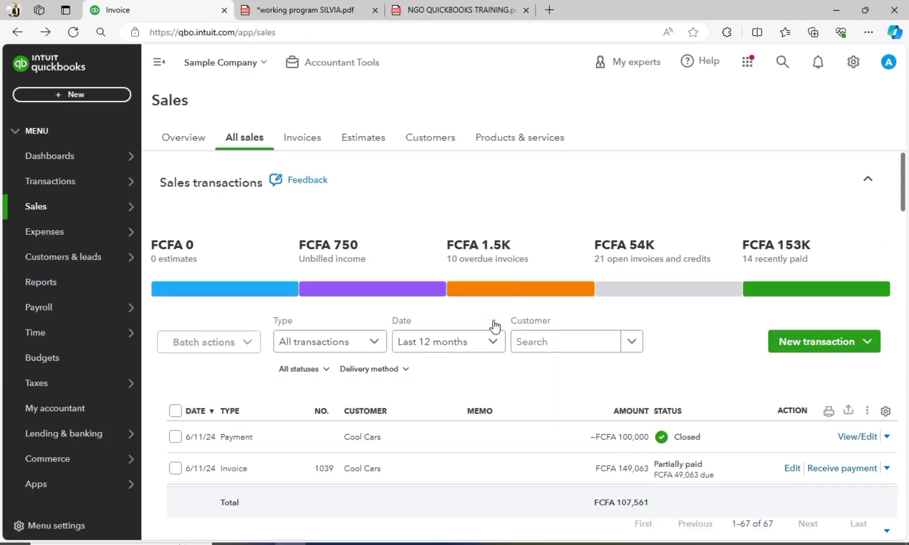
Step: Check the Module 3 topics in the working program SILVIA.pdf file, and return to the QuickBooks sales transactions list
{"action": "key", "text": "ctrl+Tab"}
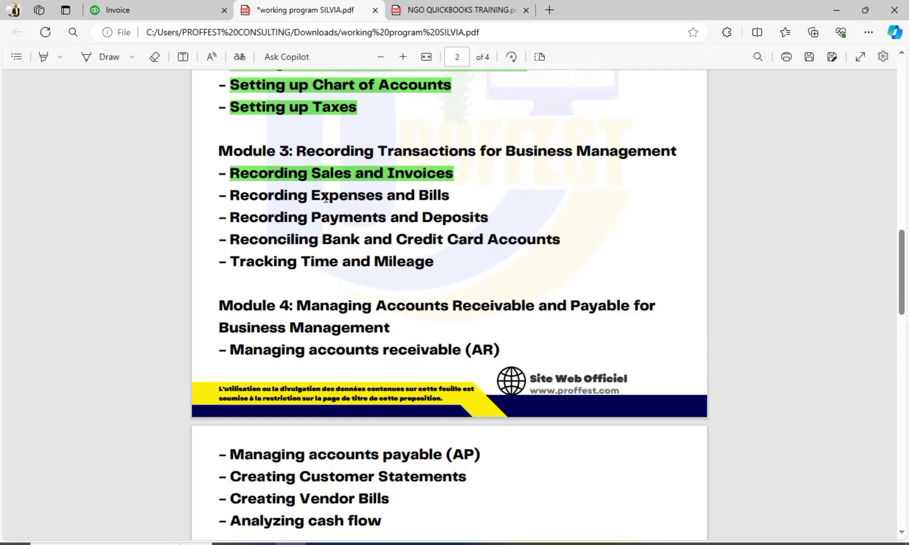
{"action": "left_click", "coordinate": [167, 6]}
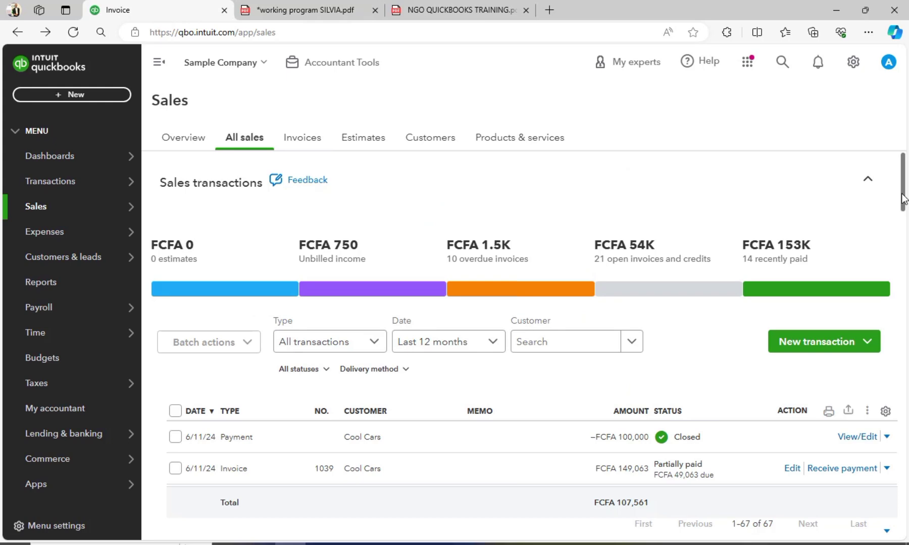
{"action": "left_click_drag", "start_coordinate": [902, 198], "coordinate": [900, 168]}
{"action": "left_click", "coordinate": [93, 99]}
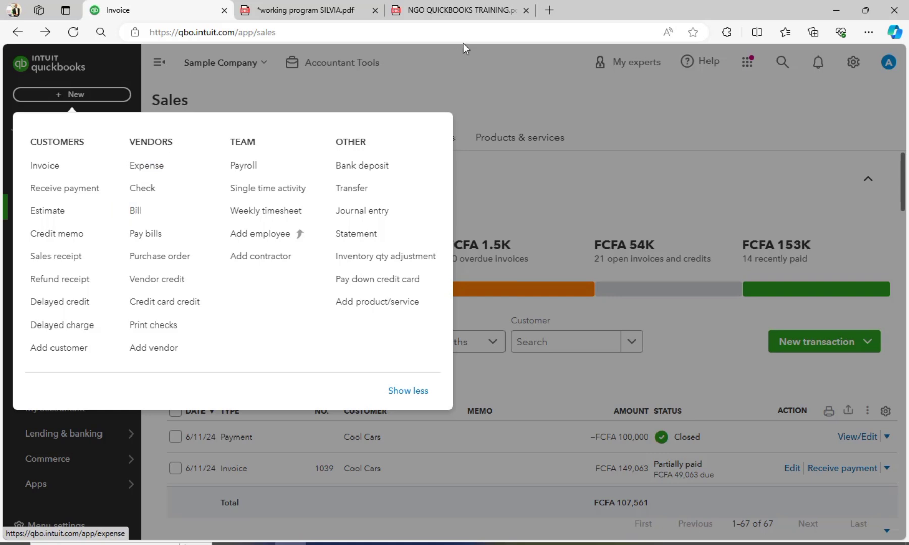
{"action": "left_click", "coordinate": [303, 107]}
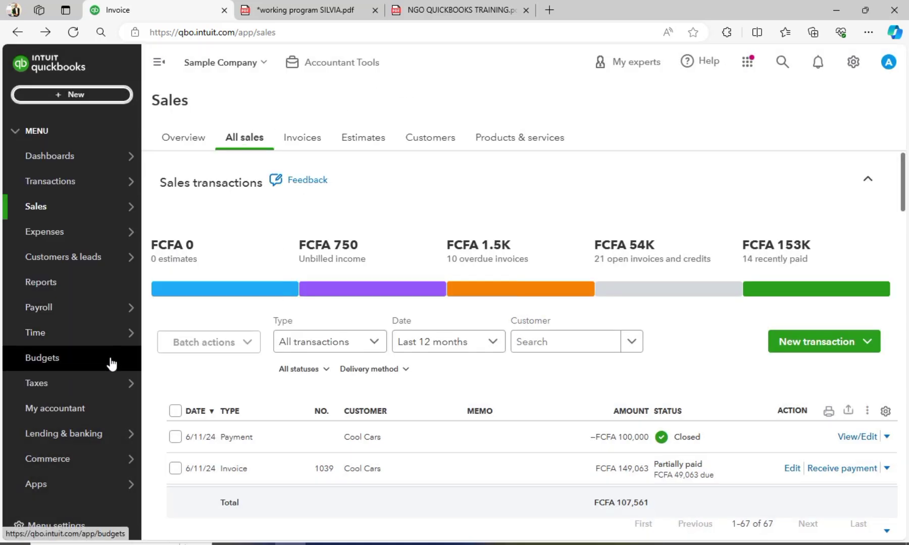
{"action": "mouse_move", "coordinate": [140, 216]}
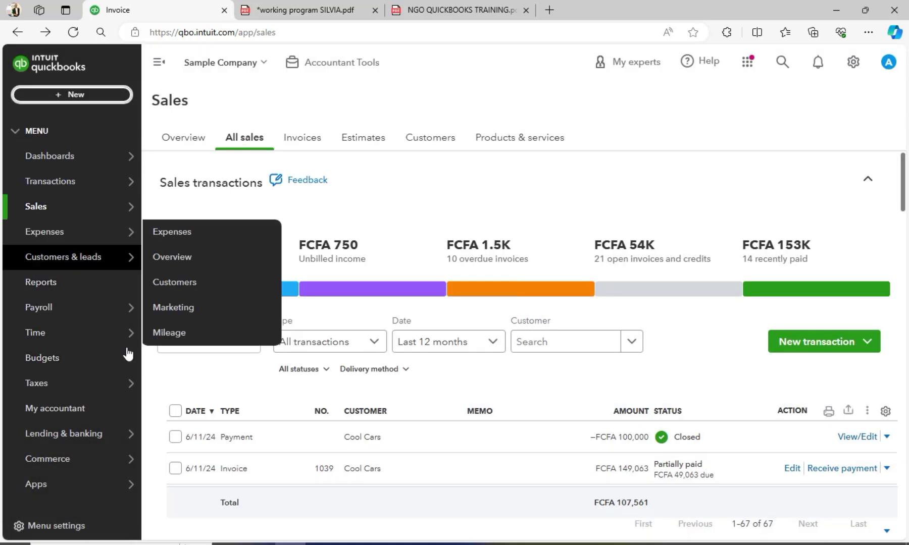
{"action": "mouse_move", "coordinate": [119, 235]}
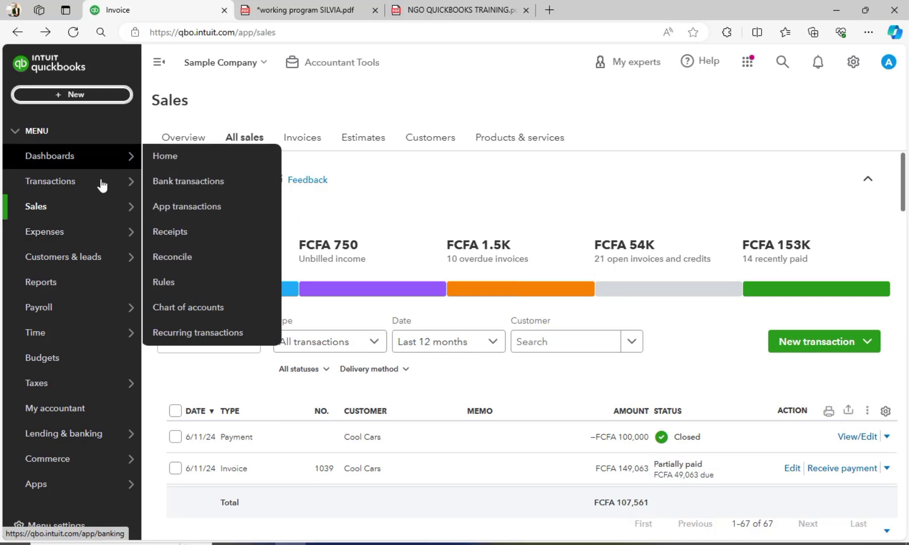
Step: Start a new expense and choose Cal Telephone as the payee
{"action": "left_click", "coordinate": [94, 96]}
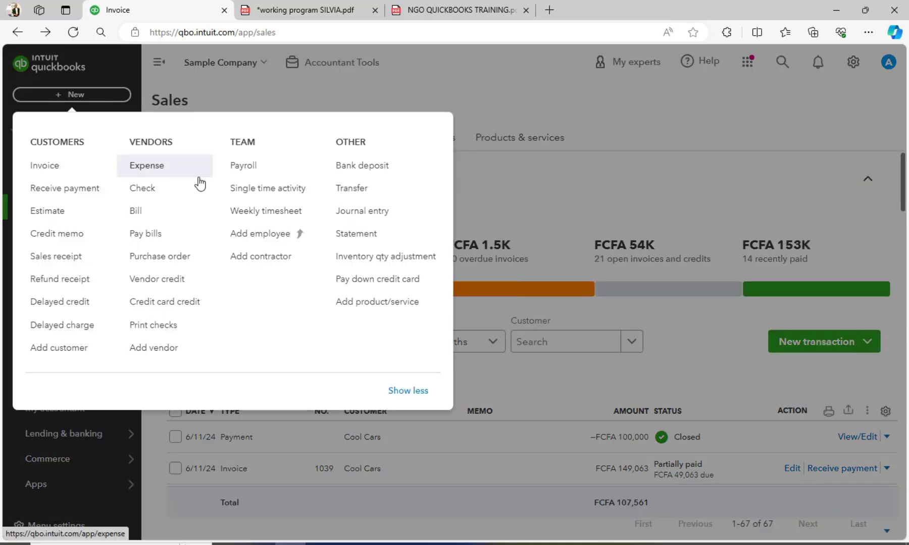
{"action": "left_click", "coordinate": [145, 166]}
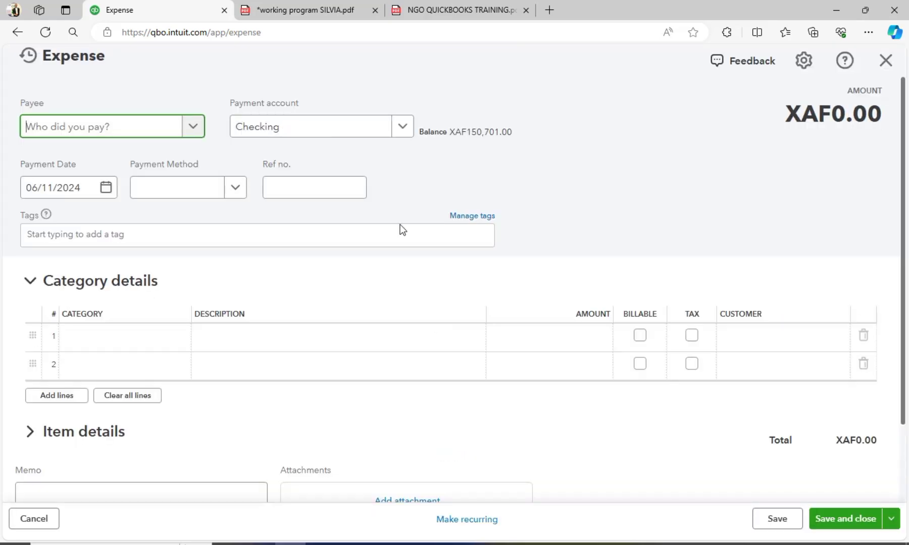
{"action": "left_click", "coordinate": [193, 127]}
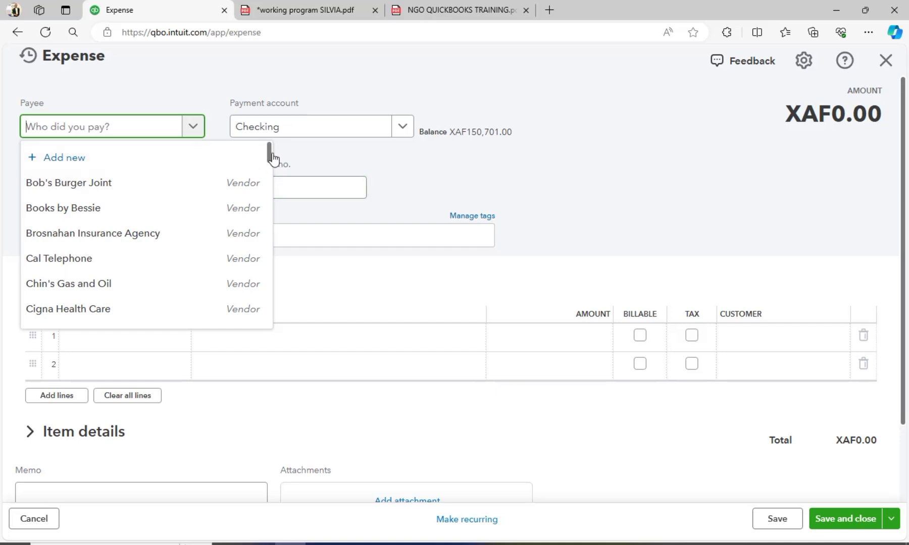
{"action": "mouse_move", "coordinate": [270, 149]}
{"action": "left_mouse_down"}
{"action": "mouse_move", "coordinate": [285, 244]}
{"action": "mouse_move", "coordinate": [283, 182]}
{"action": "mouse_move", "coordinate": [270, 177]}
{"action": "mouse_move", "coordinate": [271, 152]}
{"action": "mouse_move", "coordinate": [274, 161]}
{"action": "left_mouse_up"}
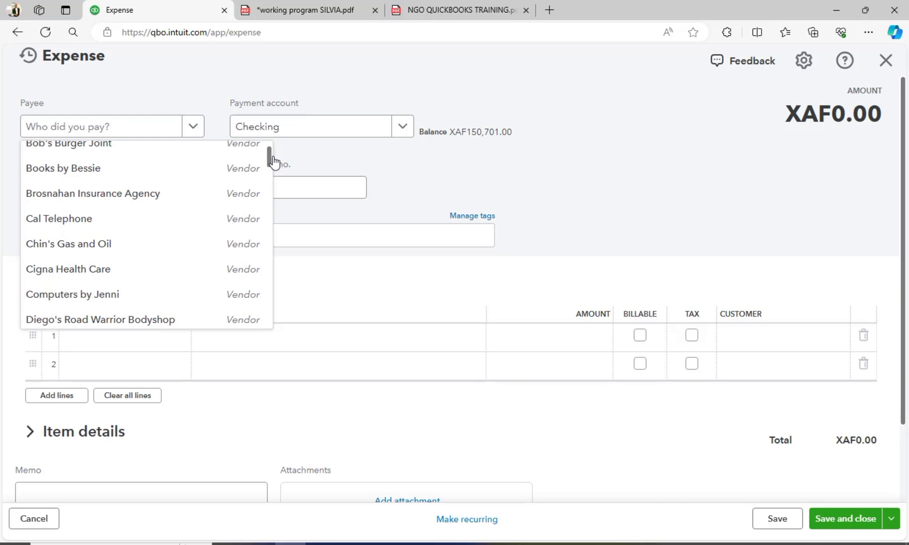
{"action": "left_click", "coordinate": [60, 226]}
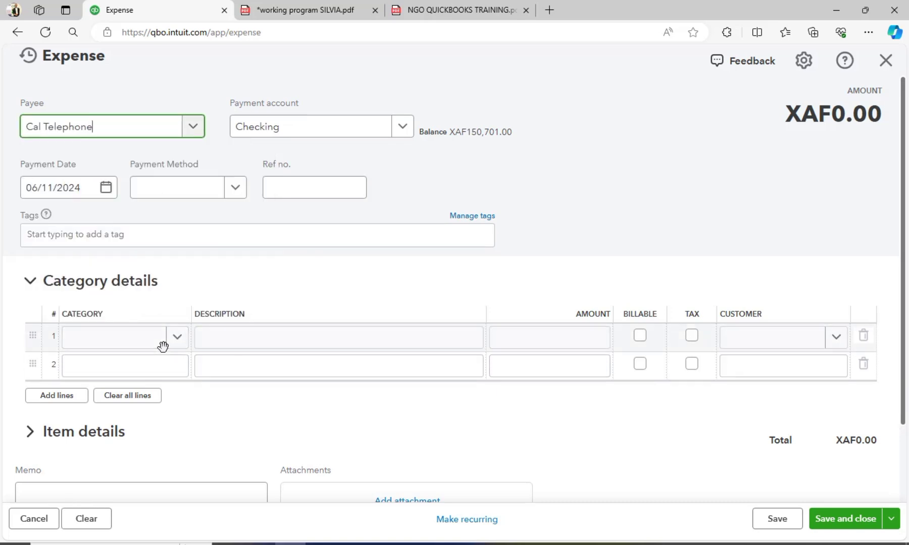
Step: Switch the expense's payment account to Savings and set it back to Checking
{"action": "left_click", "coordinate": [411, 130]}
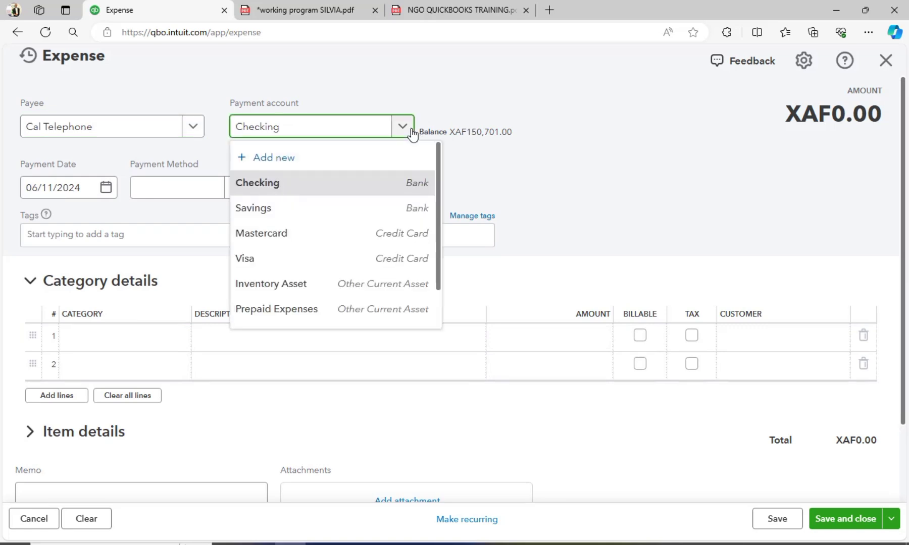
{"action": "left_click", "coordinate": [266, 216]}
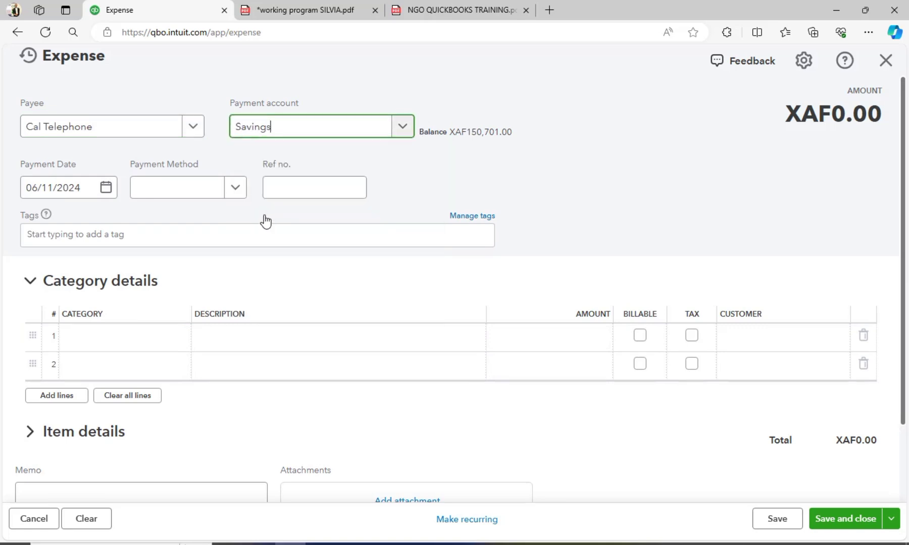
{"action": "left_click", "coordinate": [402, 126]}
{"action": "left_click", "coordinate": [339, 186]}
Step: Set the category of the first expense line to Telephone, the sub-account of Utilities
{"action": "left_click", "coordinate": [132, 344]}
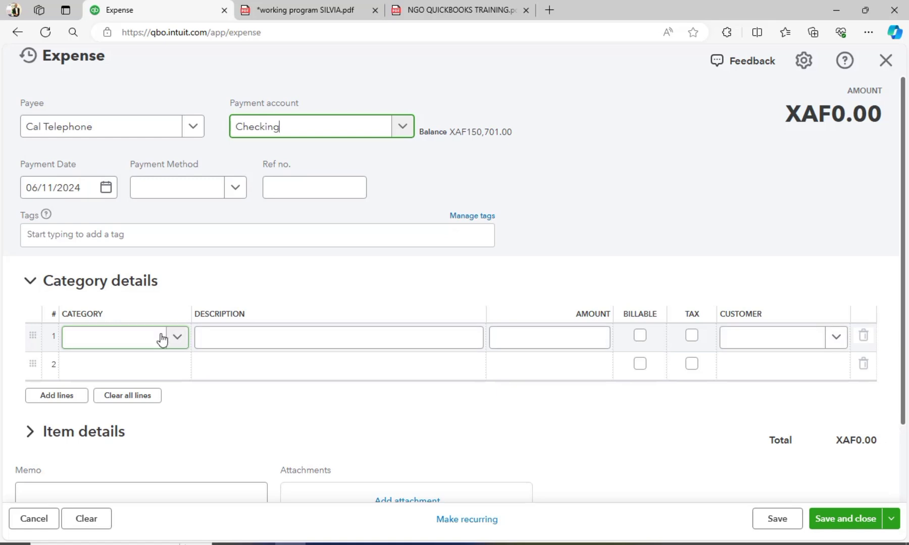
{"action": "left_click", "coordinate": [214, 332]}
{"action": "left_click", "coordinate": [179, 348]}
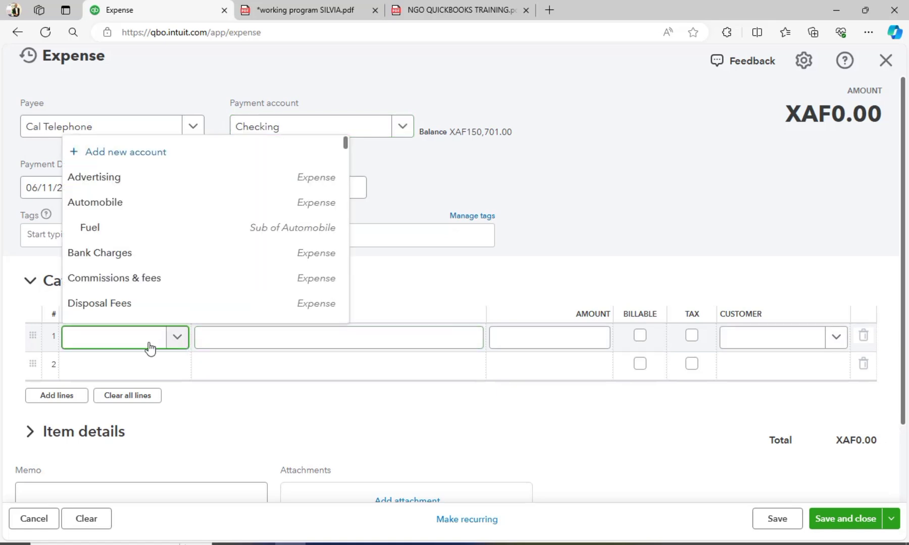
{"action": "type", "text": "TEL"}
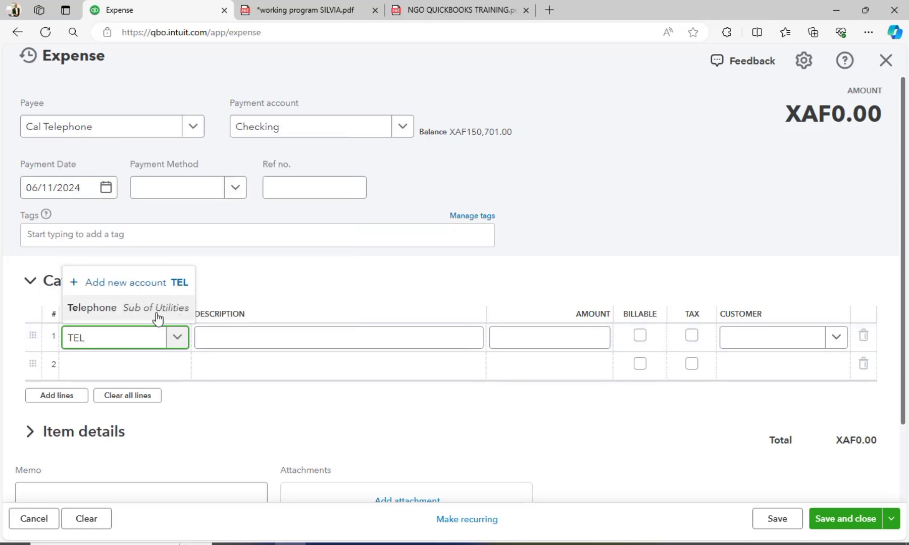
{"action": "left_click", "coordinate": [136, 312]}
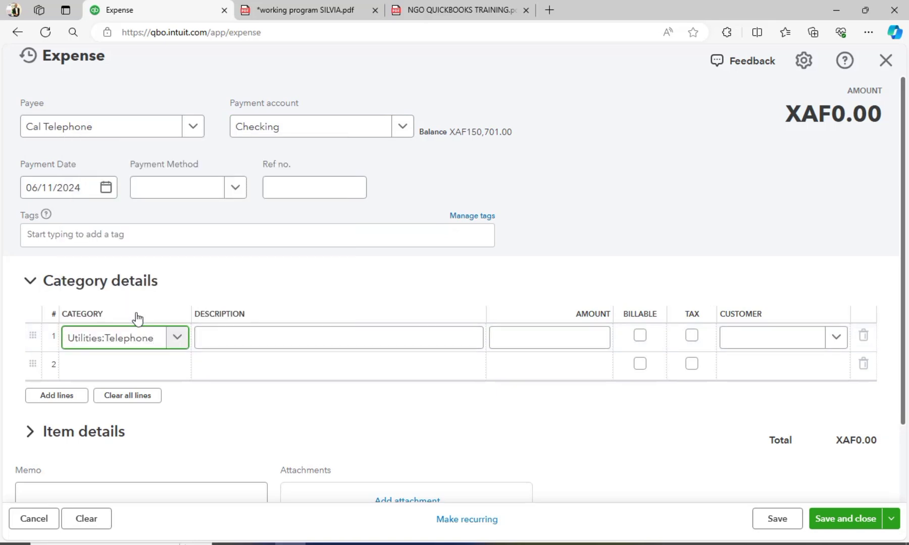
Step: Enter an amount of XAF10,000.00 on the telephone expense line and mark the line as billable
{"action": "key", "text": "Tab"}
{"action": "key", "text": "Tab"}
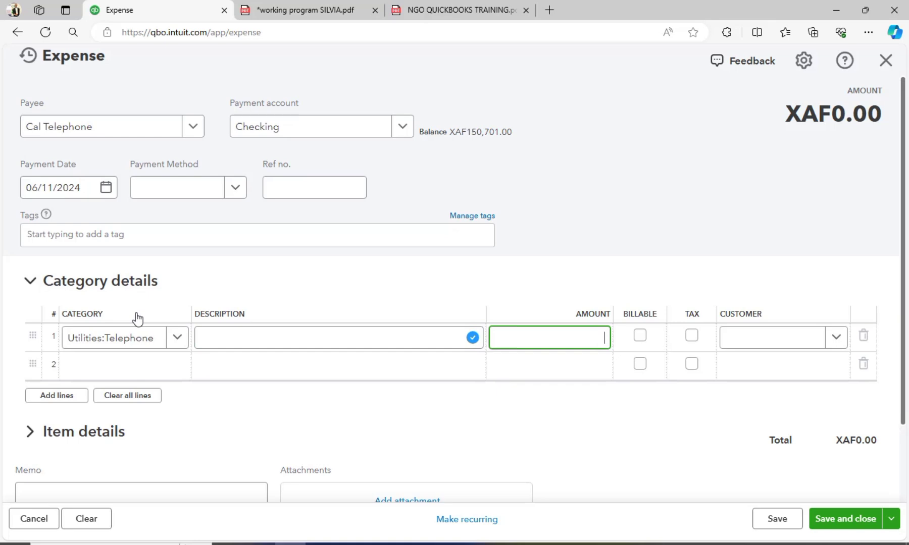
{"action": "type", "text": "10000"}
{"action": "key", "text": "Tab"}
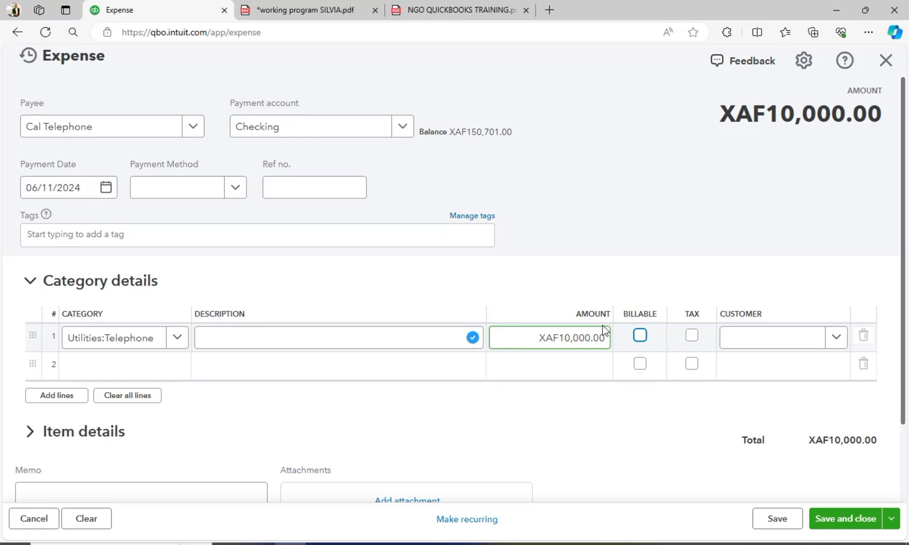
{"action": "left_click", "coordinate": [639, 337]}
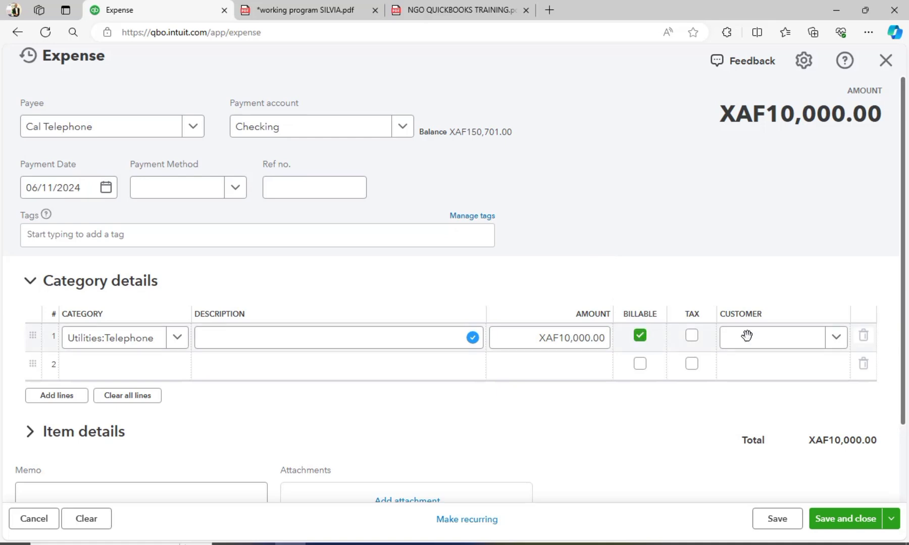
Step: Examine the customers available for the billable telephone line, leaving the customer field empty
{"action": "left_click", "coordinate": [836, 337]}
{"action": "left_click", "coordinate": [836, 338]}
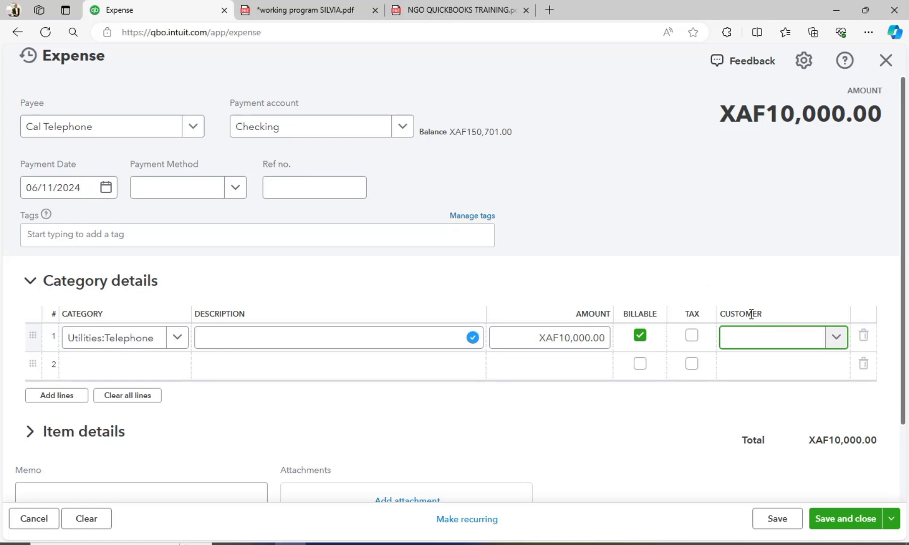
{"action": "left_click", "coordinate": [836, 338]}
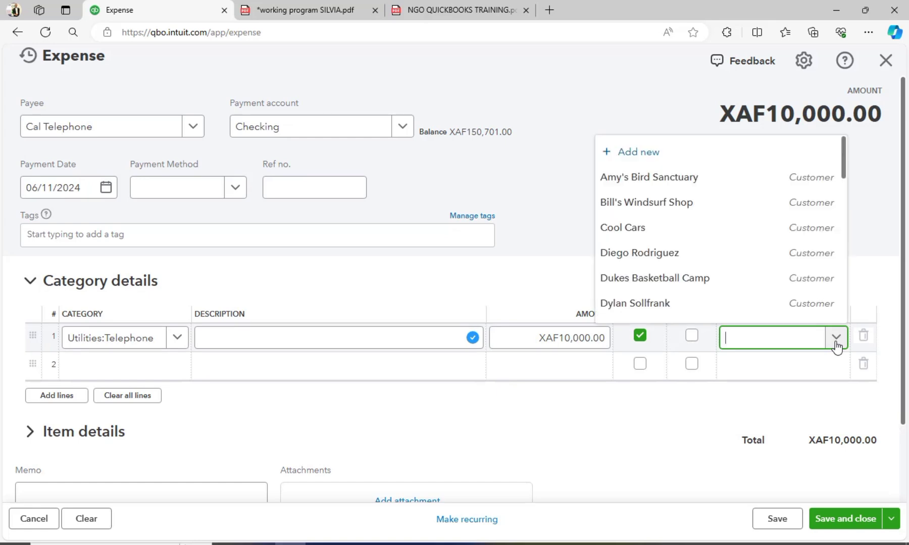
{"action": "left_click", "coordinate": [538, 224]}
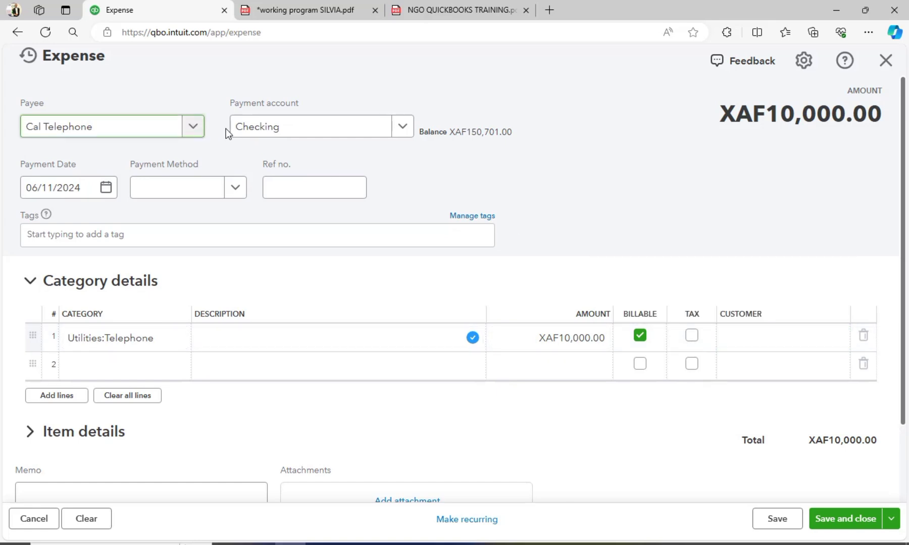
{"action": "left_click", "coordinate": [849, 340]}
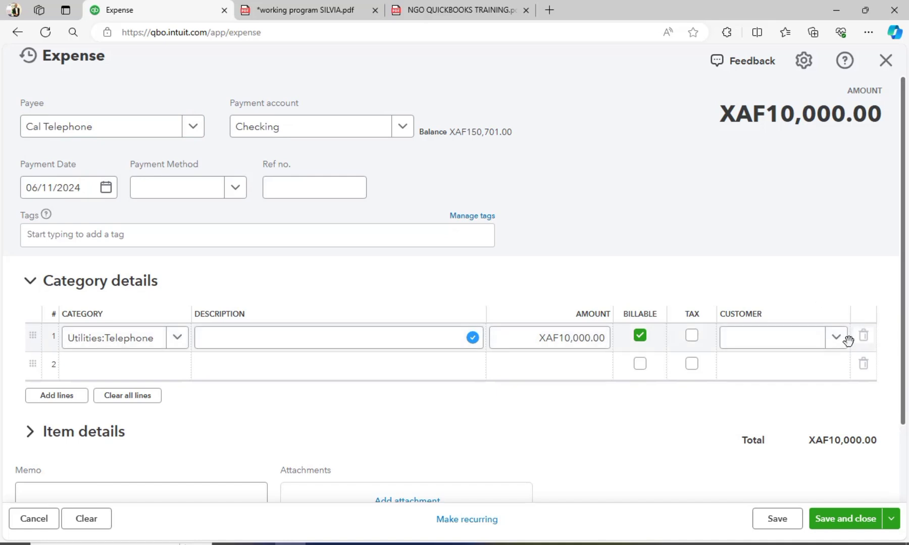
{"action": "left_click", "coordinate": [841, 343]}
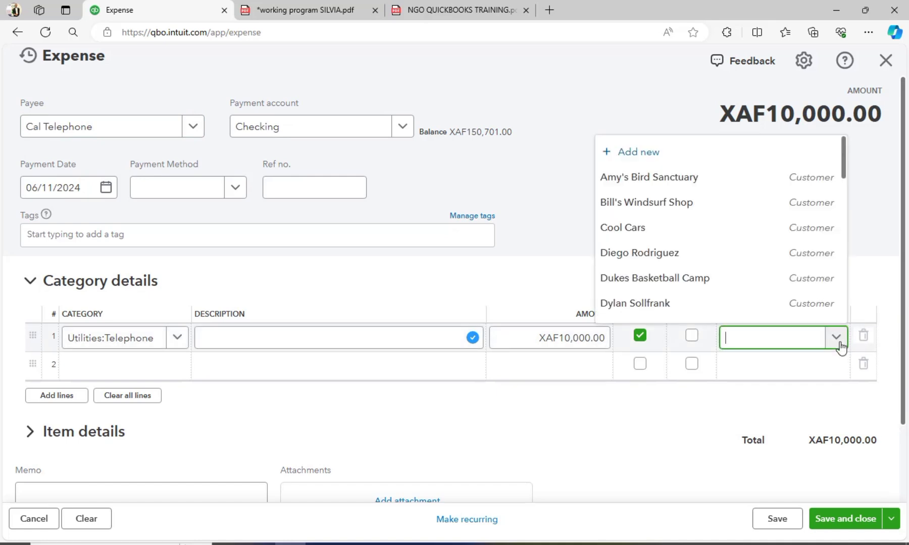
{"action": "left_click", "coordinate": [559, 187]}
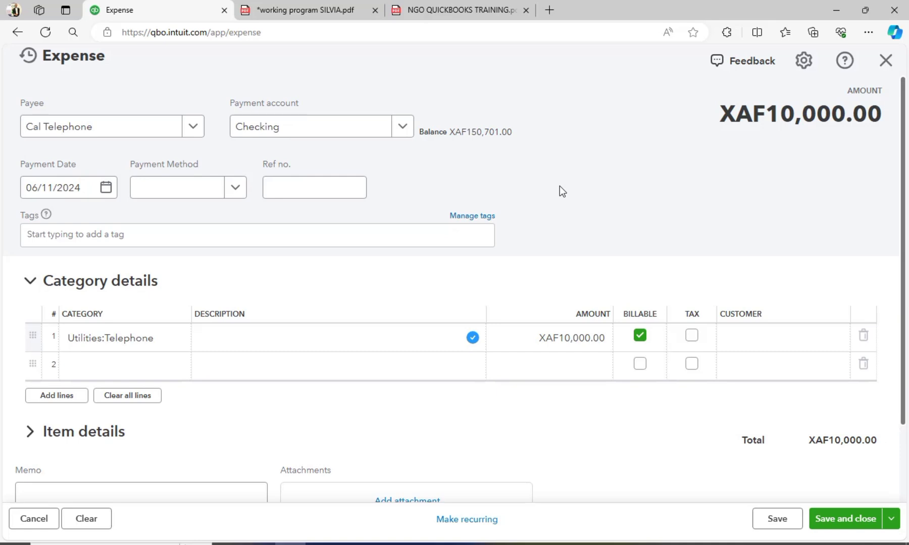
{"action": "left_click", "coordinate": [788, 338]}
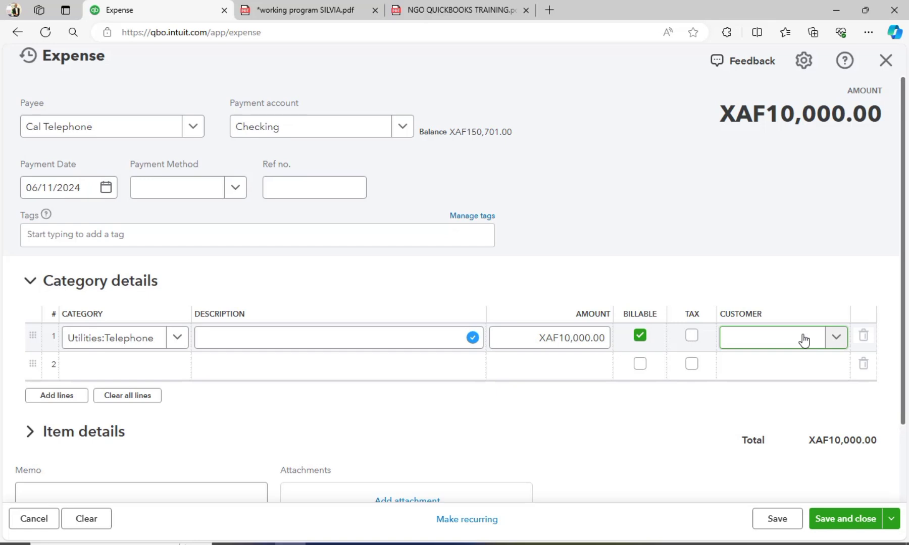
{"action": "left_click", "coordinate": [272, 152]}
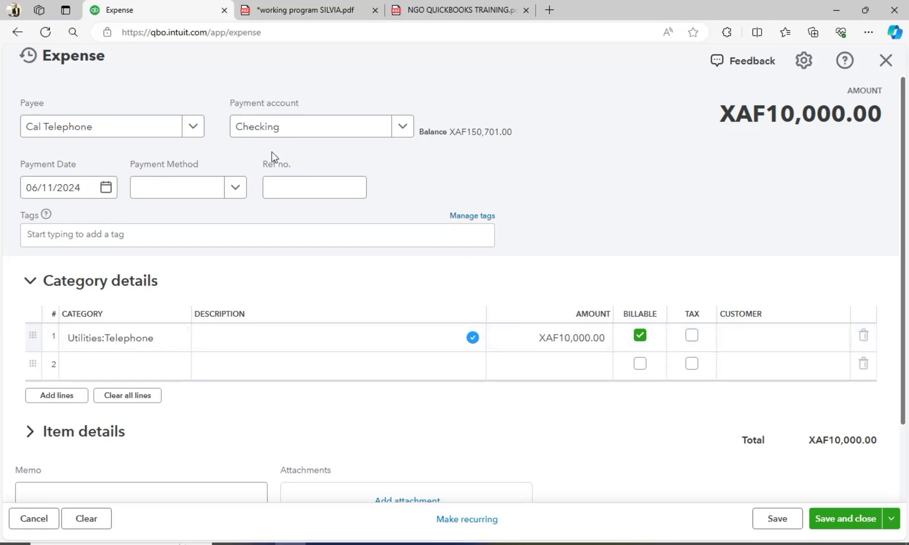
{"action": "left_click", "coordinate": [831, 340]}
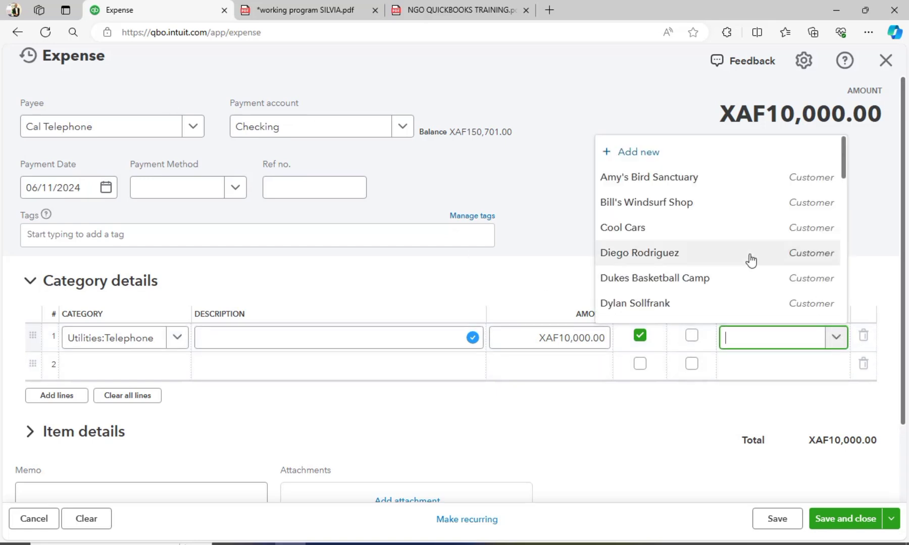
{"action": "left_click", "coordinate": [550, 202]}
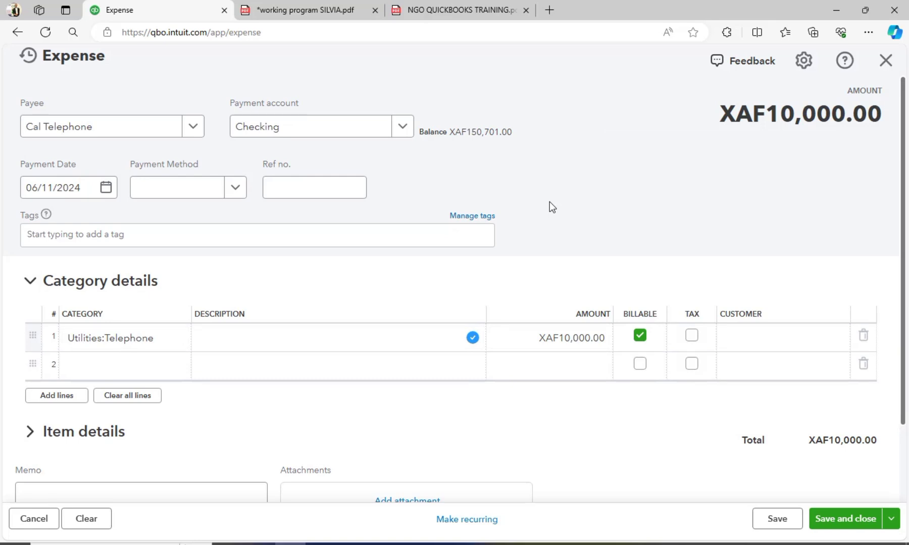
Step: Assign Cool Cars as the customer of the billable telephone line
{"action": "left_click", "coordinate": [775, 336]}
{"action": "left_click", "coordinate": [837, 338]}
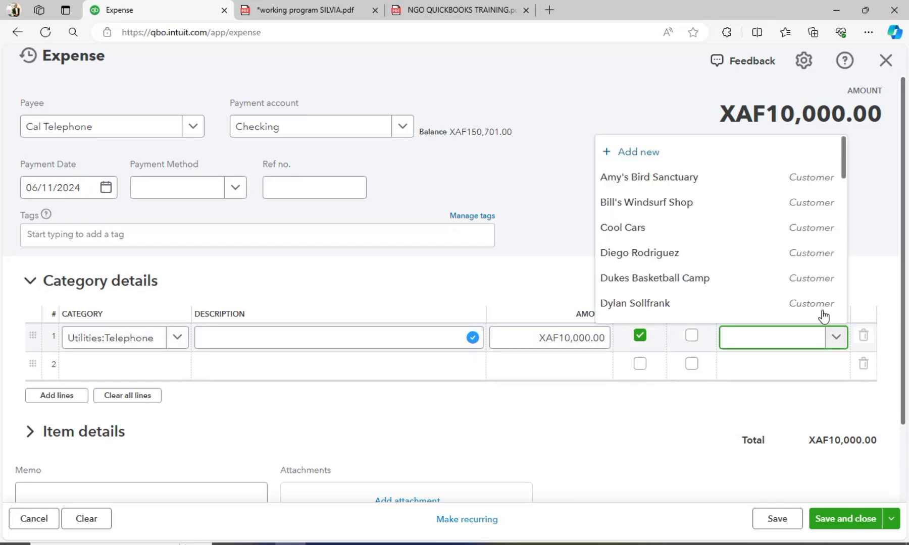
{"action": "left_click", "coordinate": [653, 226]}
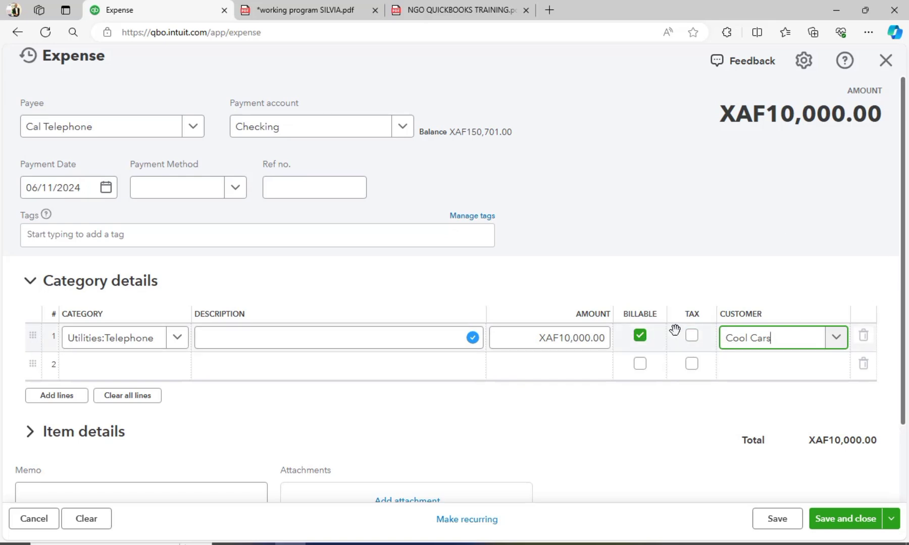
Step: Mark the telephone expense line as taxable and clear the tax mark again
{"action": "left_click", "coordinate": [691, 336]}
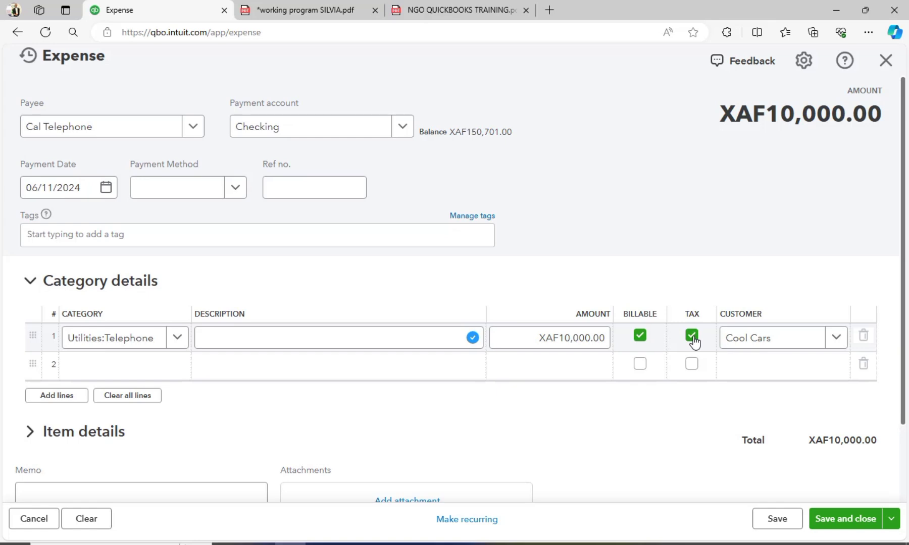
{"action": "left_click", "coordinate": [692, 336]}
{"action": "mouse_move", "coordinate": [900, 301]}
{"action": "left_mouse_down"}
{"action": "mouse_move", "coordinate": [907, 418]}
{"action": "mouse_move", "coordinate": [886, 298]}
{"action": "left_mouse_up"}
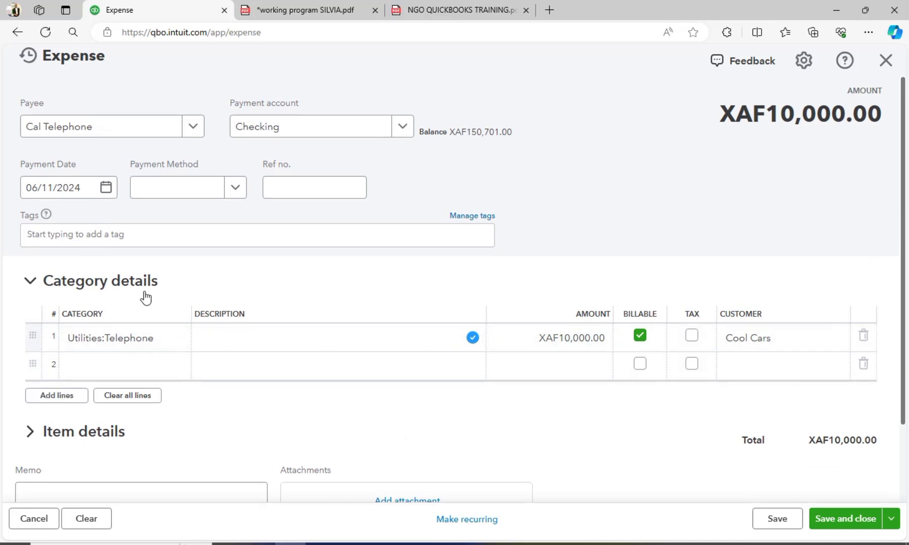
Step: Examine the Category details section and the expense, income and asset accounts available as categories for the telephone line
{"action": "left_click", "coordinate": [28, 283]}
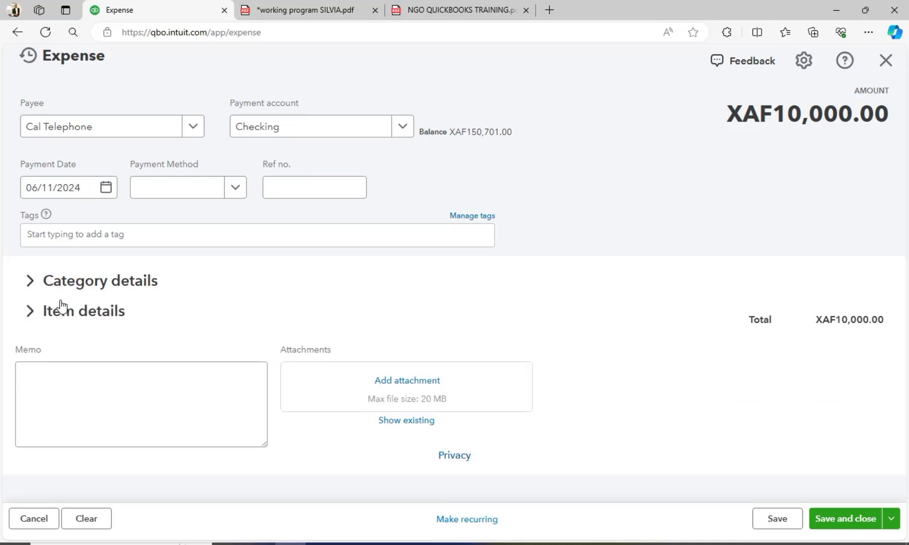
{"action": "left_click", "coordinate": [32, 283]}
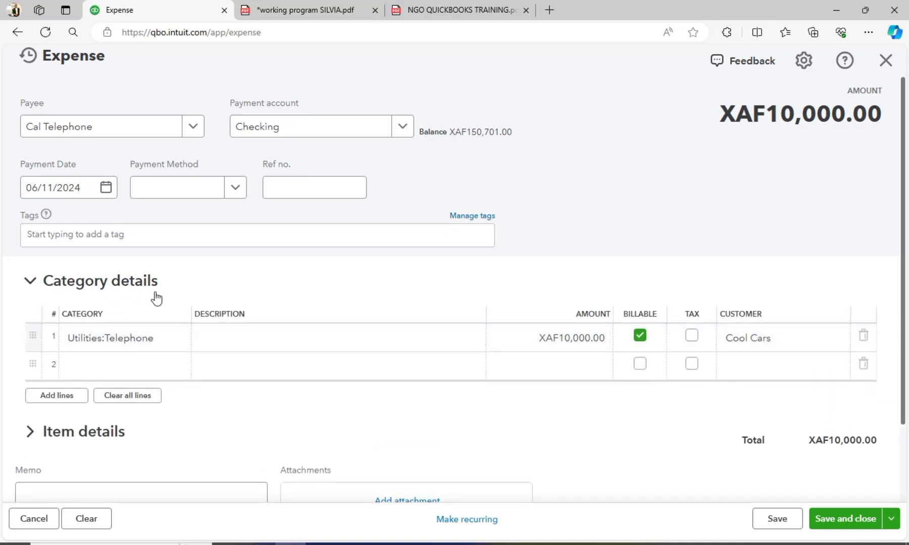
{"action": "left_click", "coordinate": [215, 338]}
{"action": "left_click", "coordinate": [181, 343]}
{"action": "left_click", "coordinate": [180, 341]}
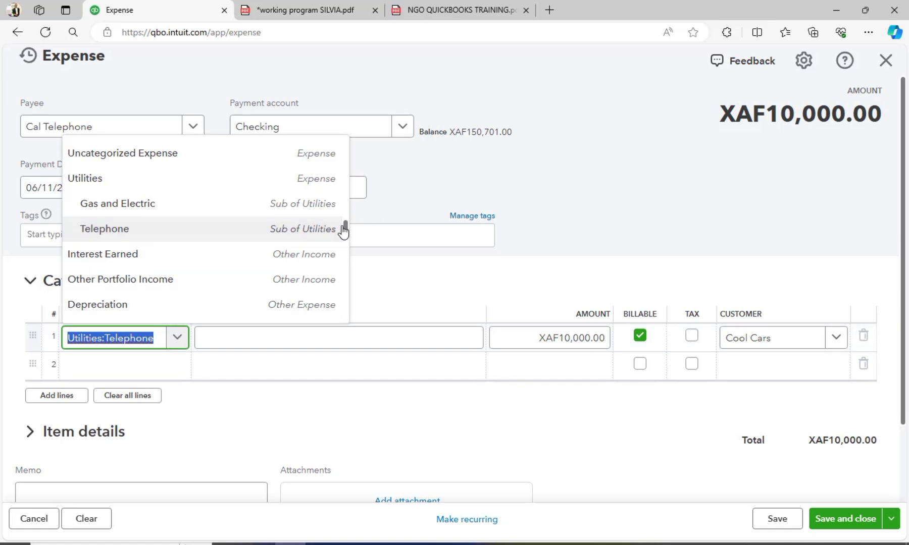
{"action": "left_click_drag", "start_coordinate": [345, 231], "coordinate": [347, 212]}
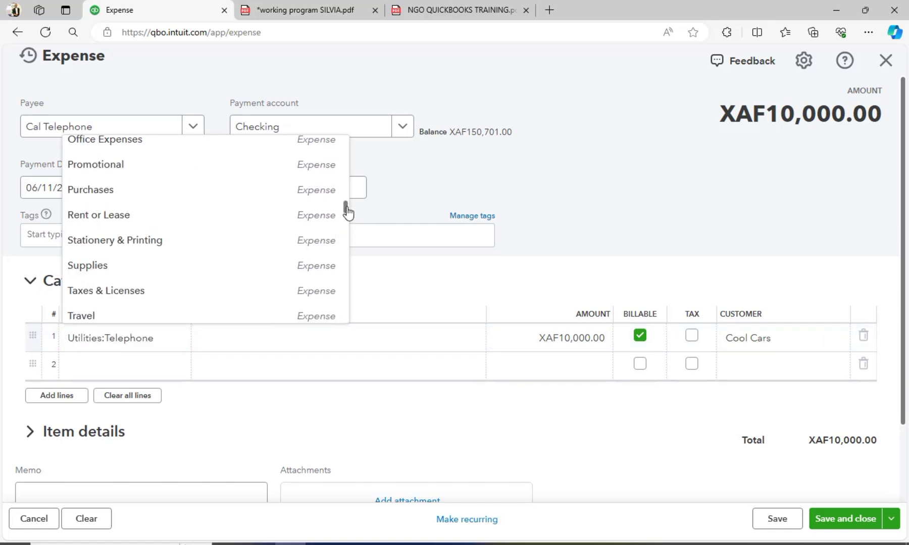
{"action": "left_click", "coordinate": [426, 181]}
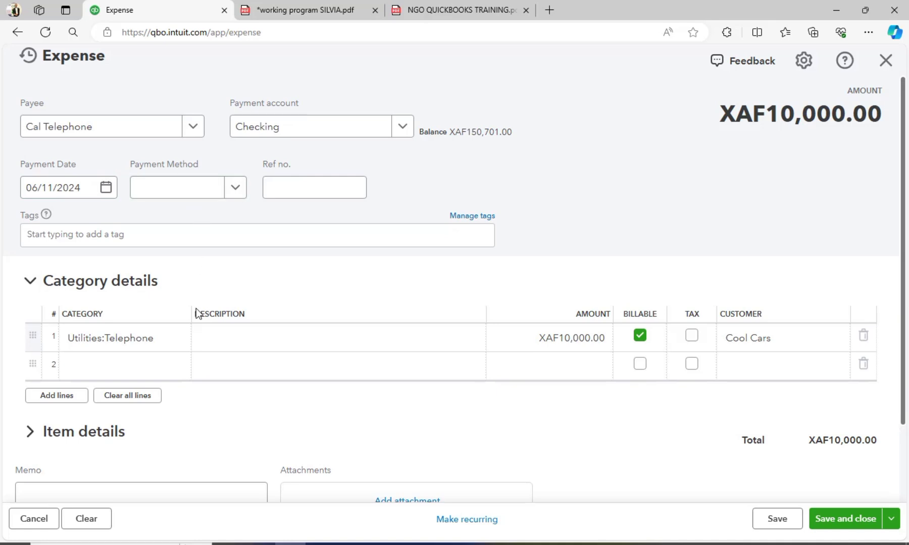
{"action": "left_click", "coordinate": [176, 338]}
{"action": "left_click", "coordinate": [177, 340]}
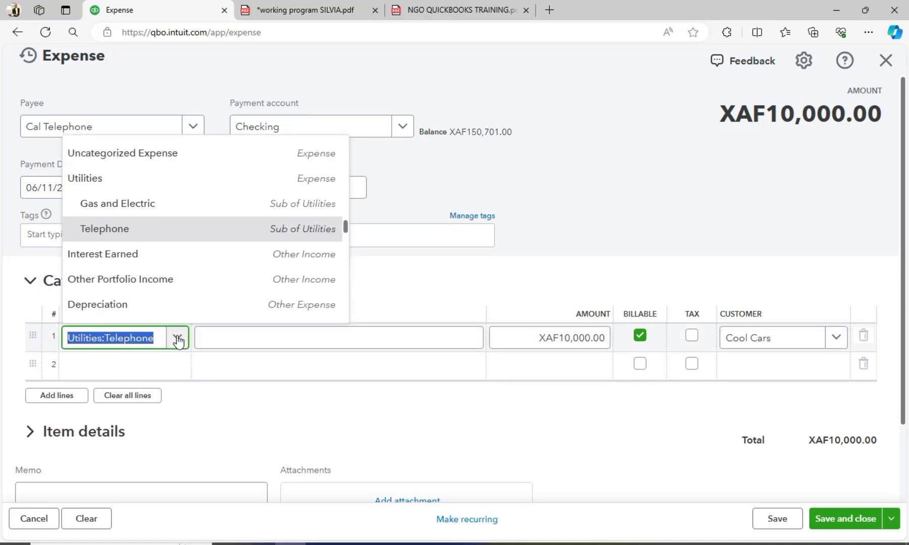
{"action": "left_click_drag", "start_coordinate": [348, 233], "coordinate": [357, 299]}
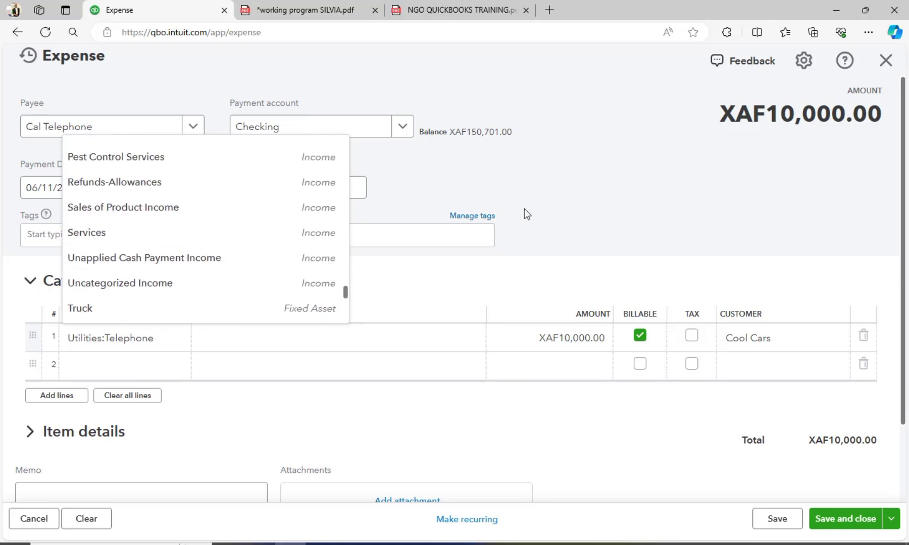
{"action": "left_click_drag", "start_coordinate": [524, 209], "coordinate": [542, 298]}
{"action": "left_click", "coordinate": [508, 176]}
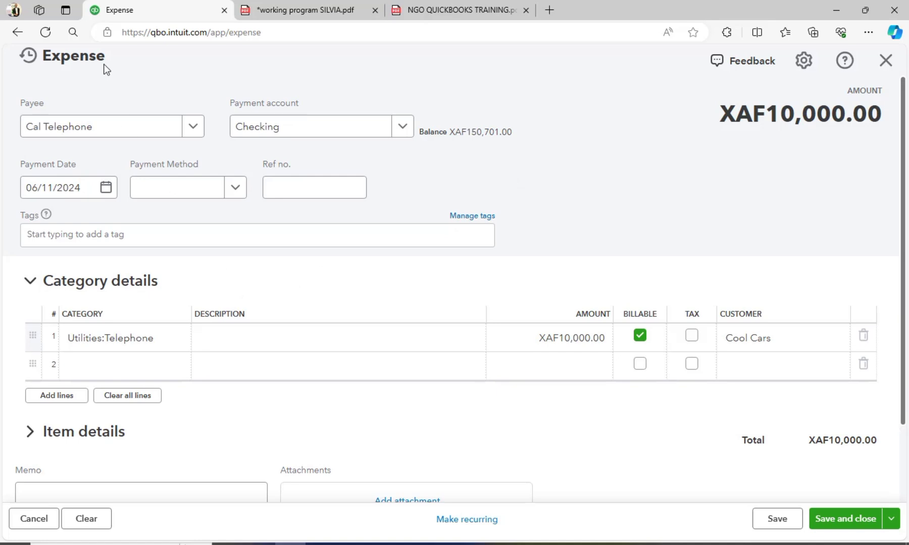
{"action": "left_click_drag", "start_coordinate": [104, 57], "coordinate": [42, 56]}
{"action": "left_click", "coordinate": [53, 53]}
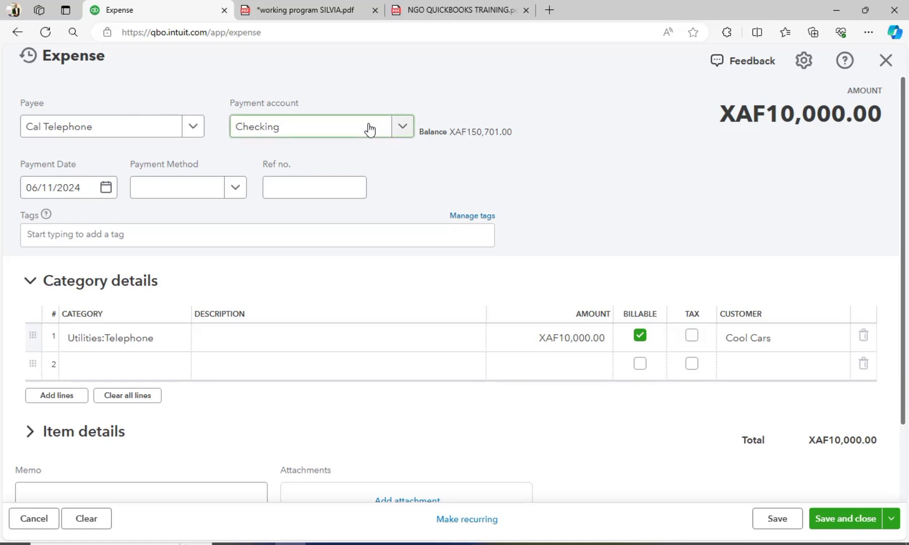
Step: Collapse the Category details section and expand the Item details section of the expense
{"action": "left_click", "coordinate": [171, 338]}
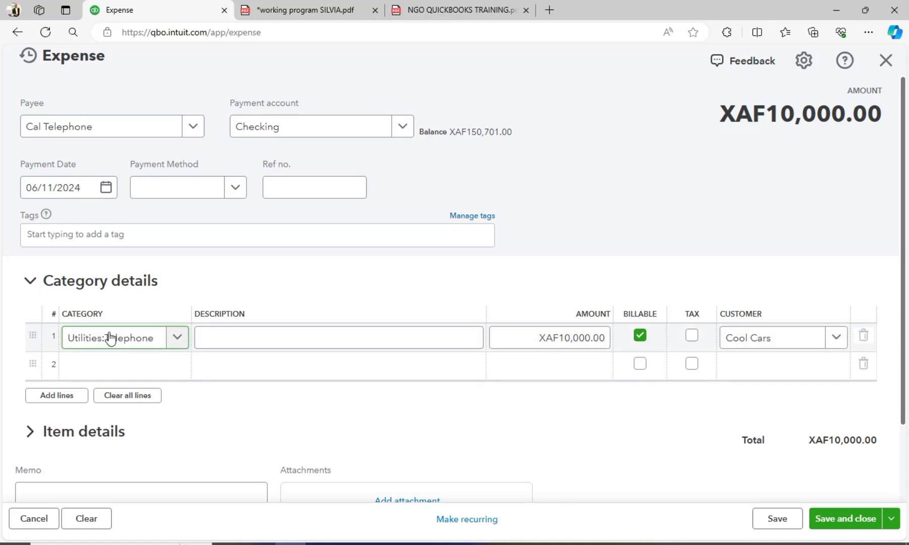
{"action": "left_click", "coordinate": [49, 298]}
{"action": "left_click", "coordinate": [31, 284]}
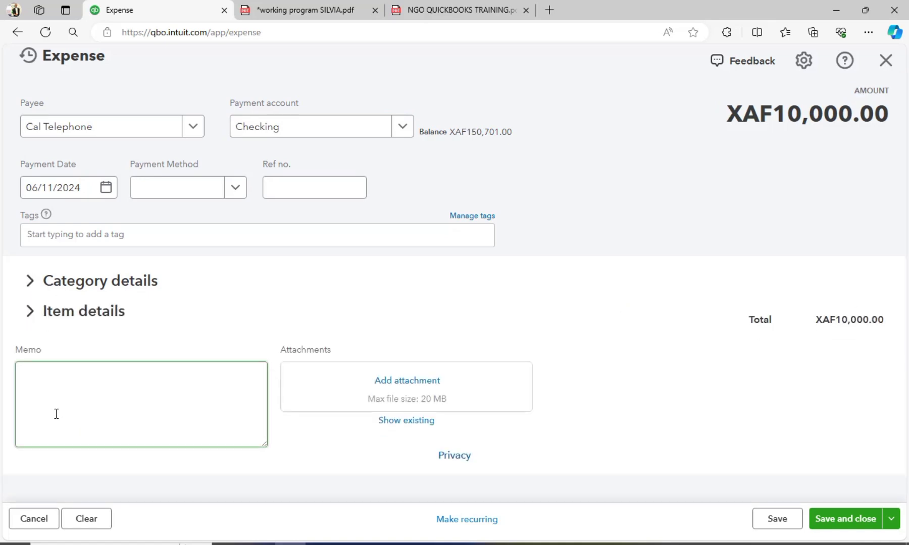
{"action": "left_click", "coordinate": [30, 313]}
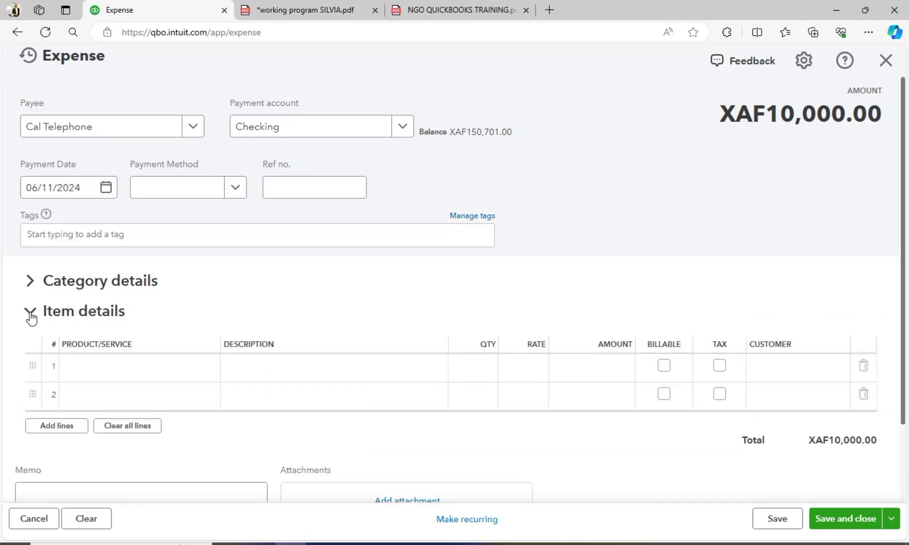
{"action": "left_click", "coordinate": [88, 359]}
{"action": "left_click", "coordinate": [125, 116]}
{"action": "left_click_drag", "start_coordinate": [108, 58], "coordinate": [43, 56]}
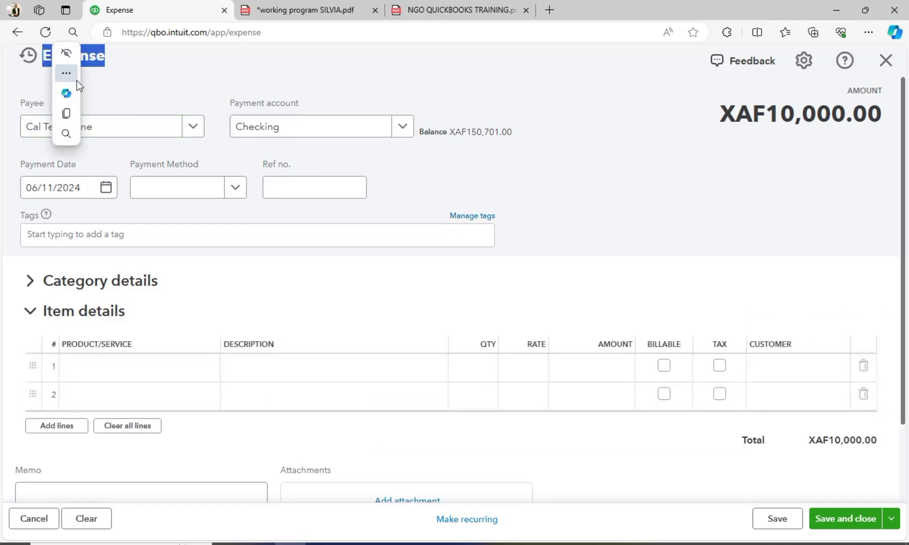
{"action": "left_click", "coordinate": [77, 80]}
{"action": "left_click", "coordinate": [327, 83]}
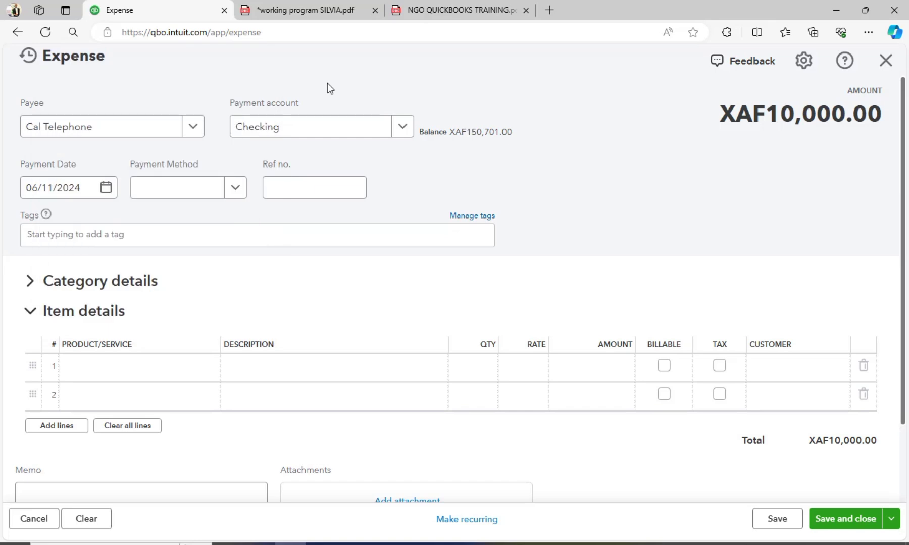
Step: Examine the products available for the first item line and compare the section with Category details
{"action": "left_click", "coordinate": [207, 379]}
{"action": "left_click", "coordinate": [201, 374]}
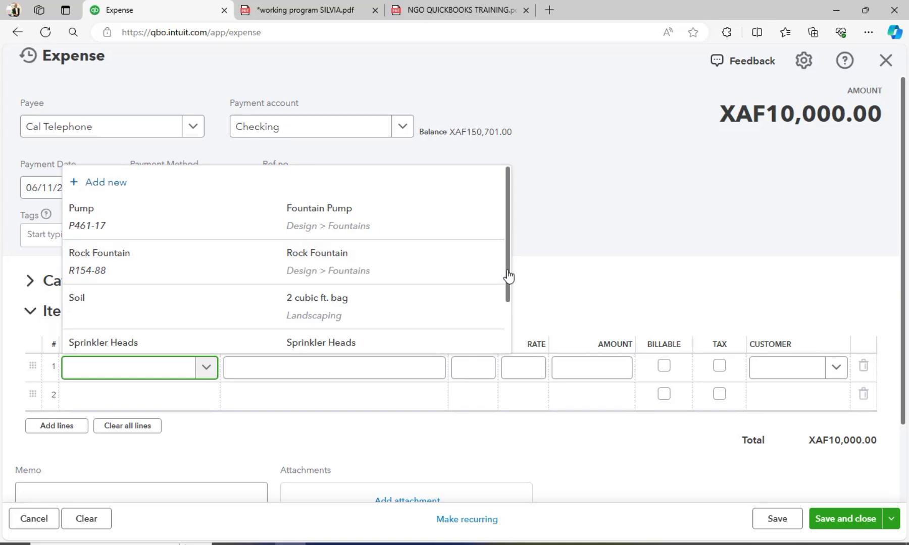
{"action": "left_click_drag", "start_coordinate": [507, 277], "coordinate": [513, 225]}
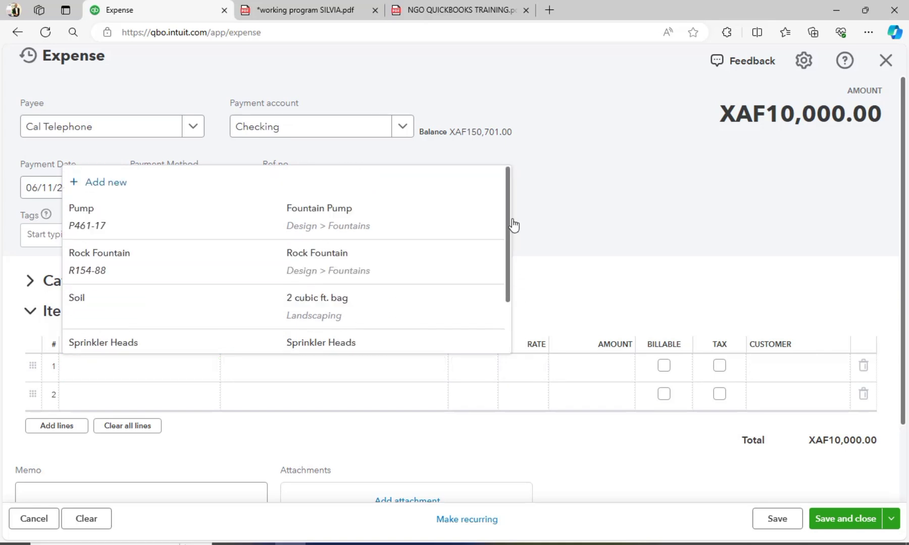
{"action": "left_click", "coordinate": [559, 215]}
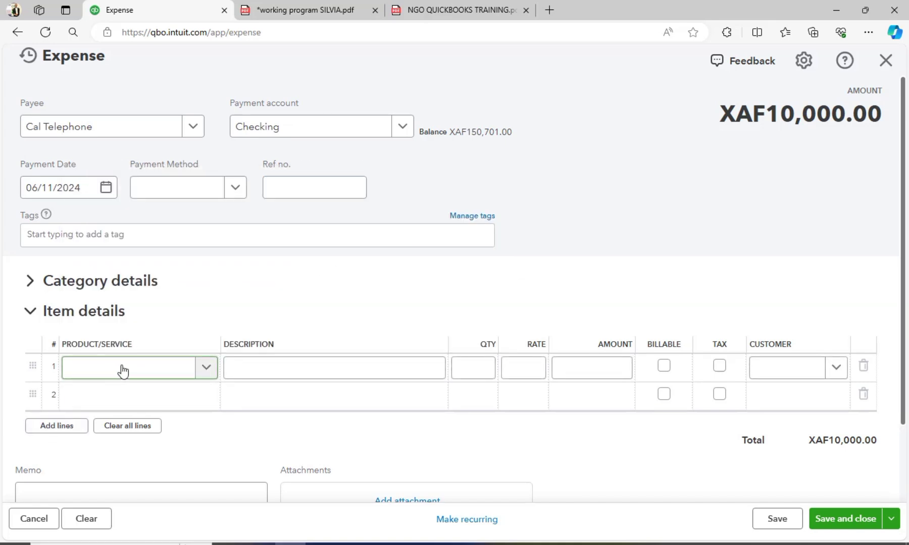
{"action": "left_click", "coordinate": [31, 284]}
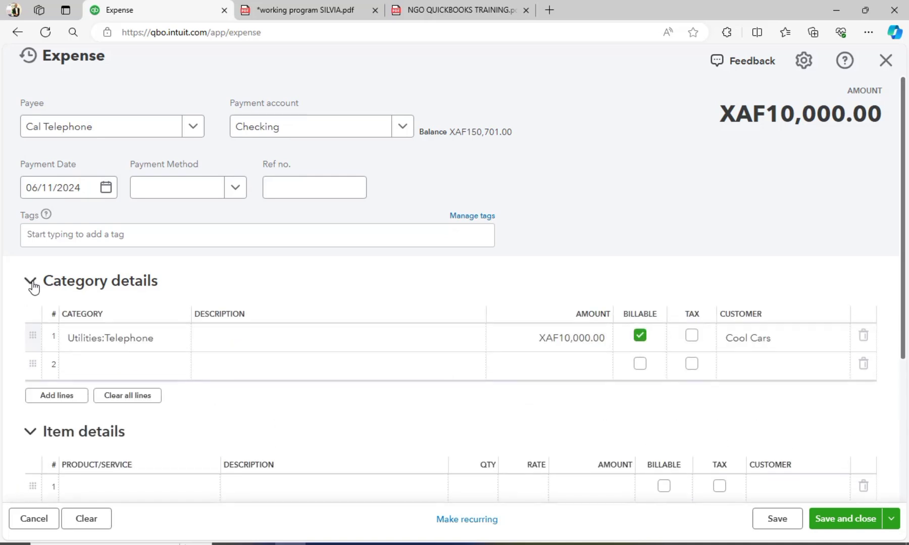
{"action": "left_click", "coordinate": [31, 284]}
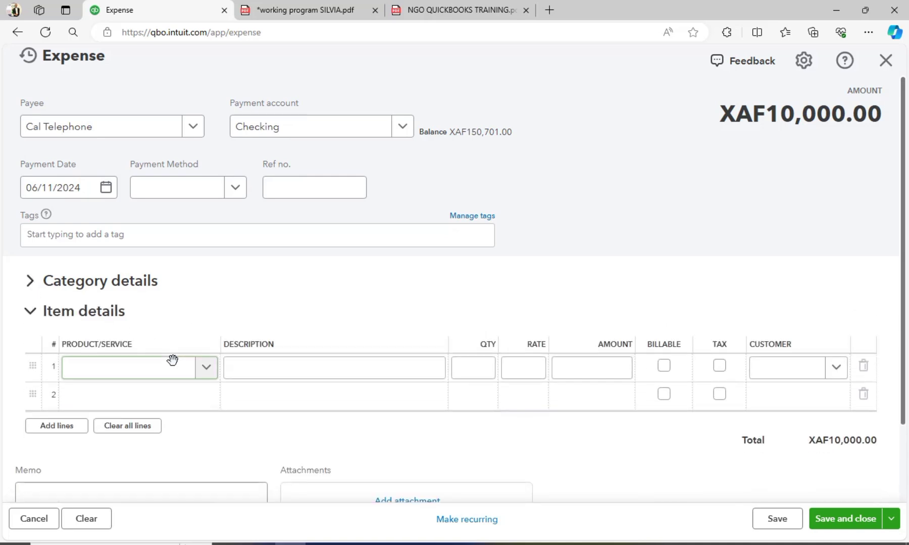
Step: Start a new inventory product from the first item line and name it OLIVE OIL
{"action": "left_click", "coordinate": [202, 367]}
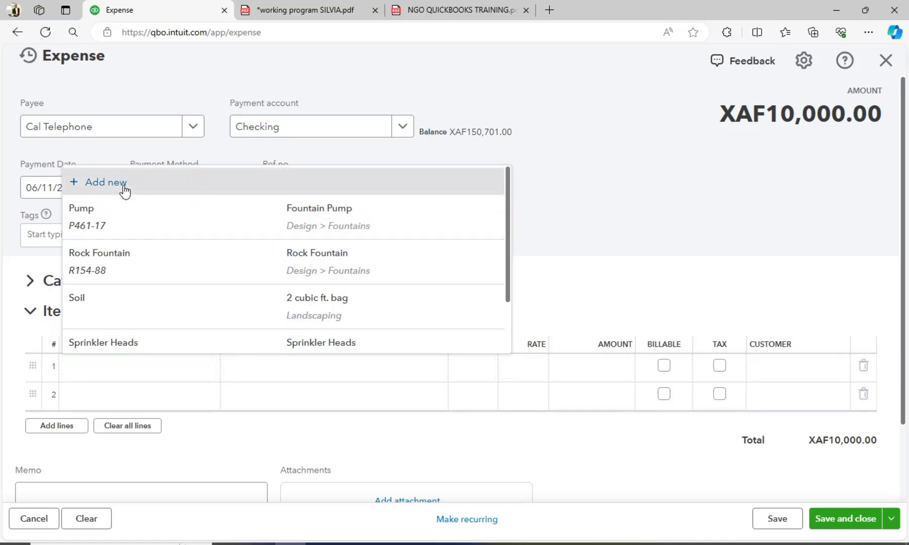
{"action": "left_click", "coordinate": [125, 190]}
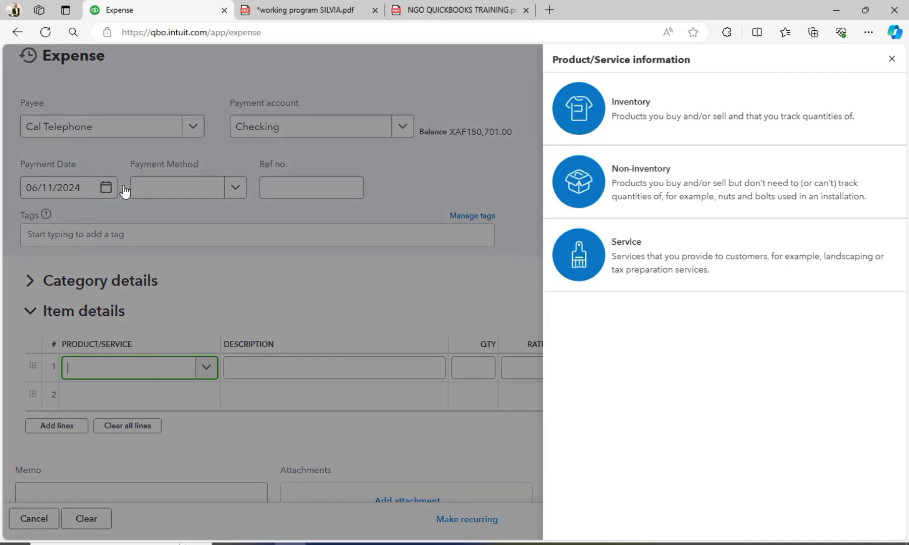
{"action": "left_click", "coordinate": [646, 123]}
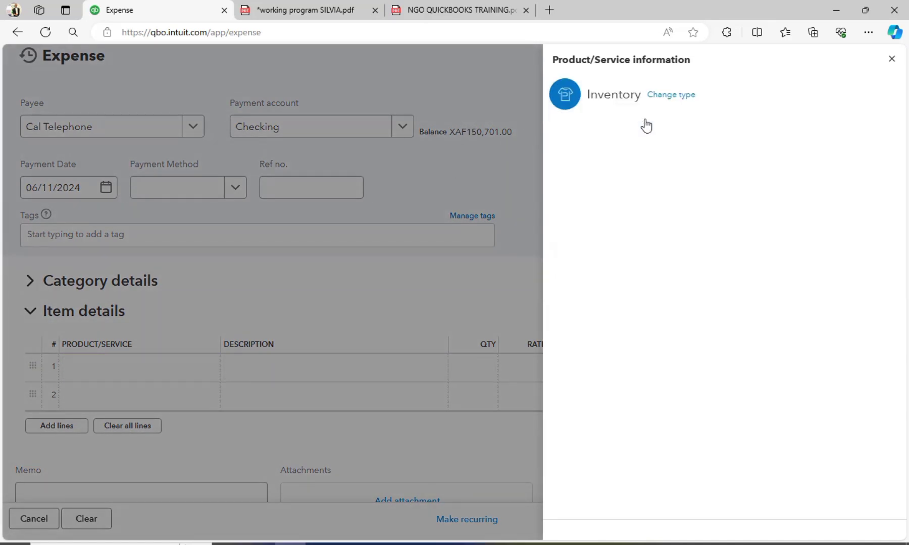
{"action": "left_click", "coordinate": [600, 150]}
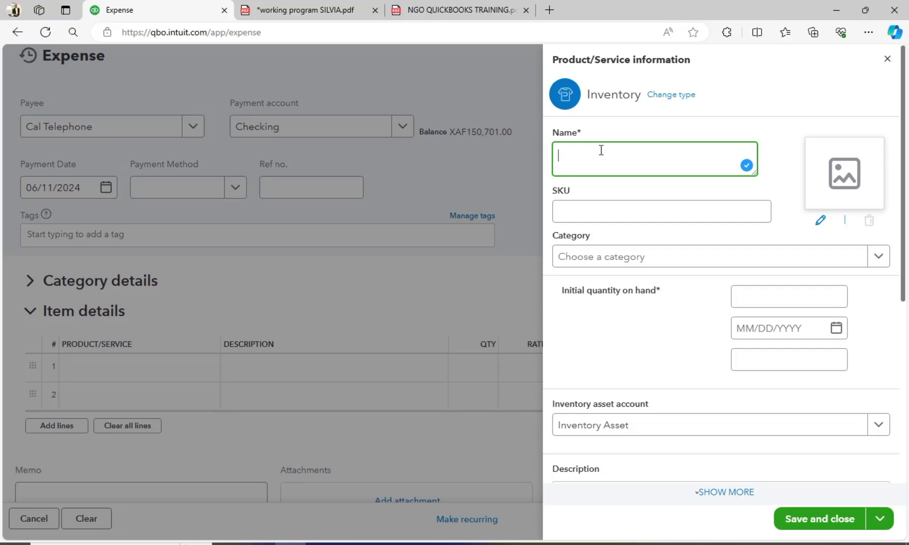
{"action": "type", "text": "OLIVE OI"}
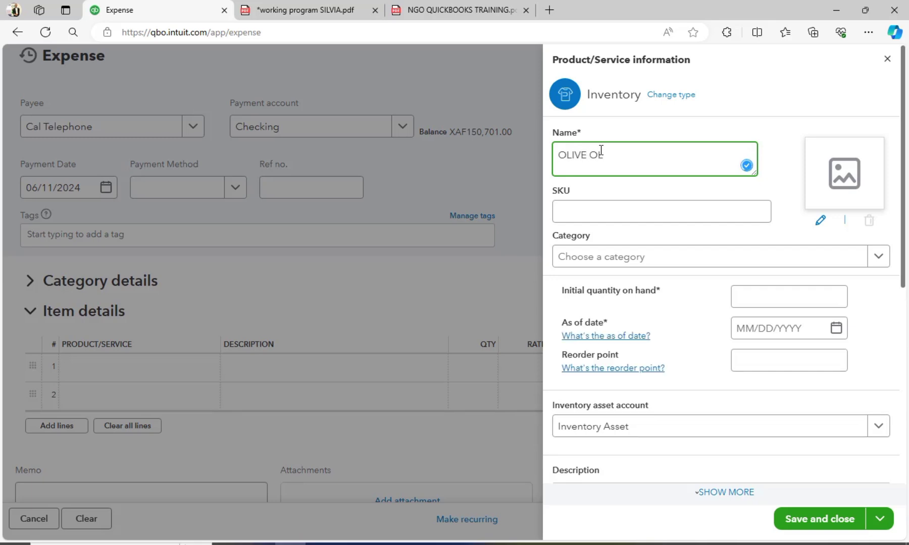
{"action": "key", "text": "BackSpace"}
{"action": "type", "text": "IL"}
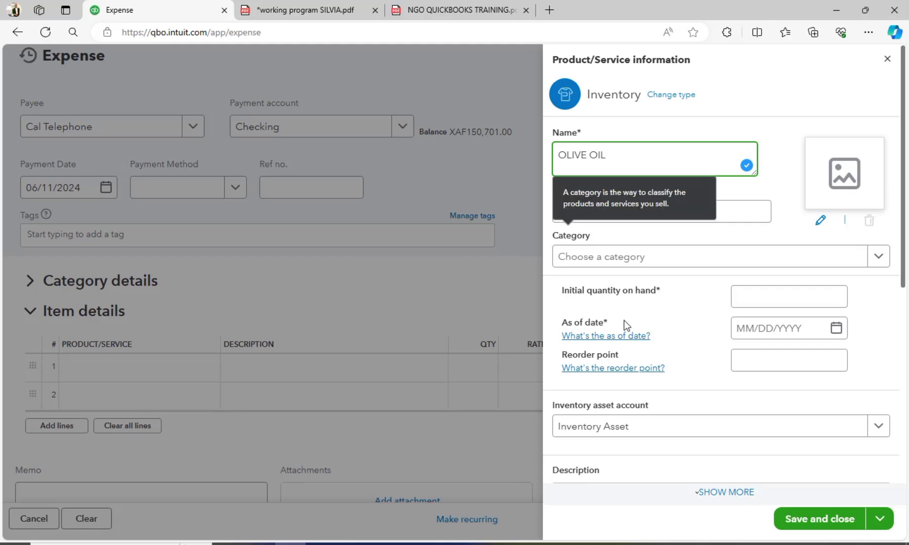
Step: Set the sales price of the OLIVE OIL product to 8000
{"action": "left_click", "coordinate": [762, 303]}
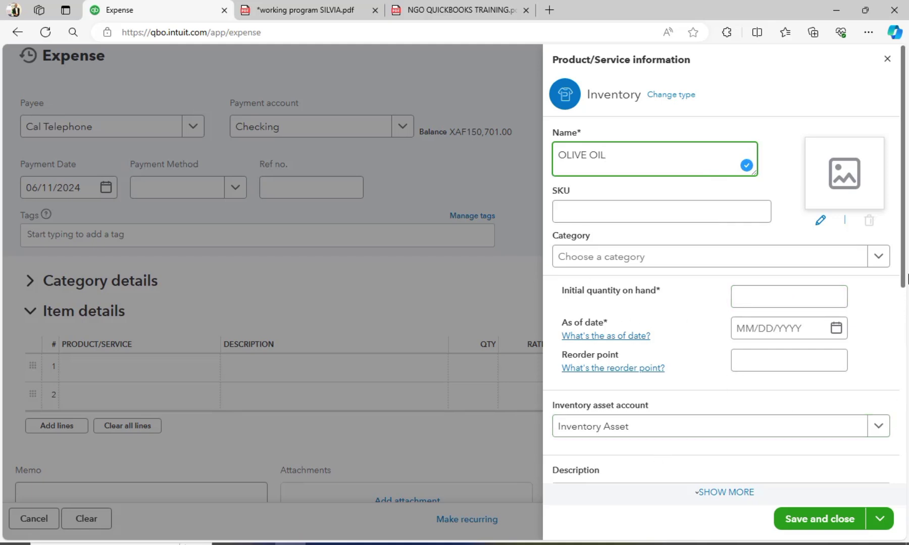
{"action": "left_click", "coordinate": [907, 314]}
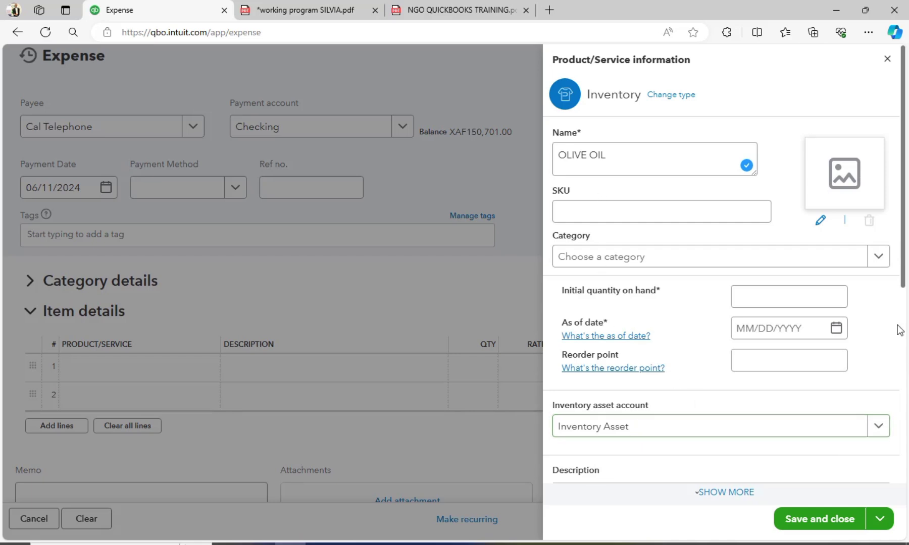
{"action": "scroll", "coordinate": [908, 328], "scroll_direction": "down", "scroll_amount": 1}
{"action": "scroll", "coordinate": [907, 327], "scroll_direction": "down", "scroll_amount": 3}
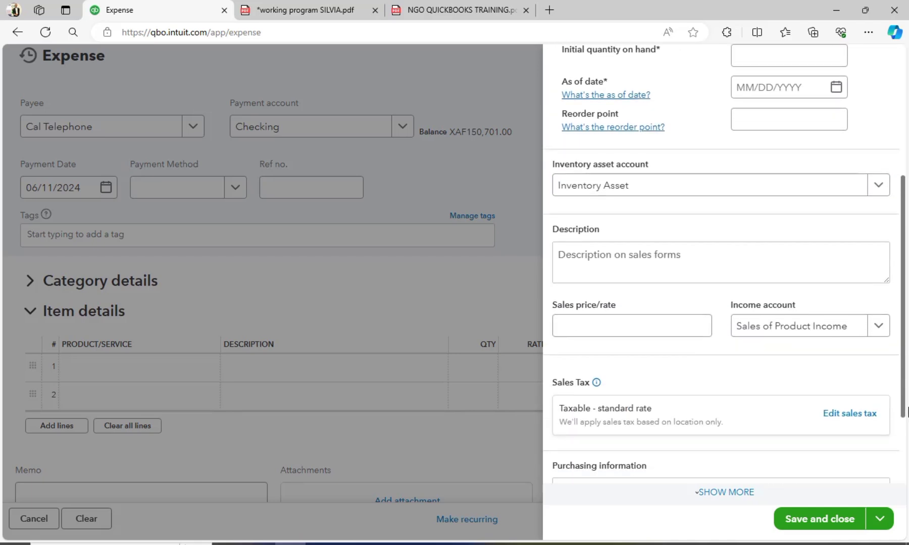
{"action": "left_click", "coordinate": [627, 318]}
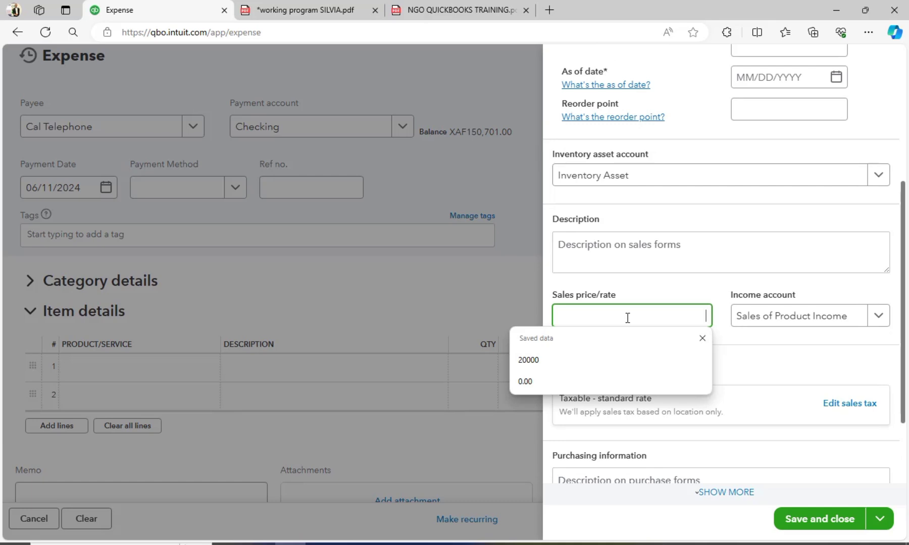
{"action": "type", "text": "8000"}
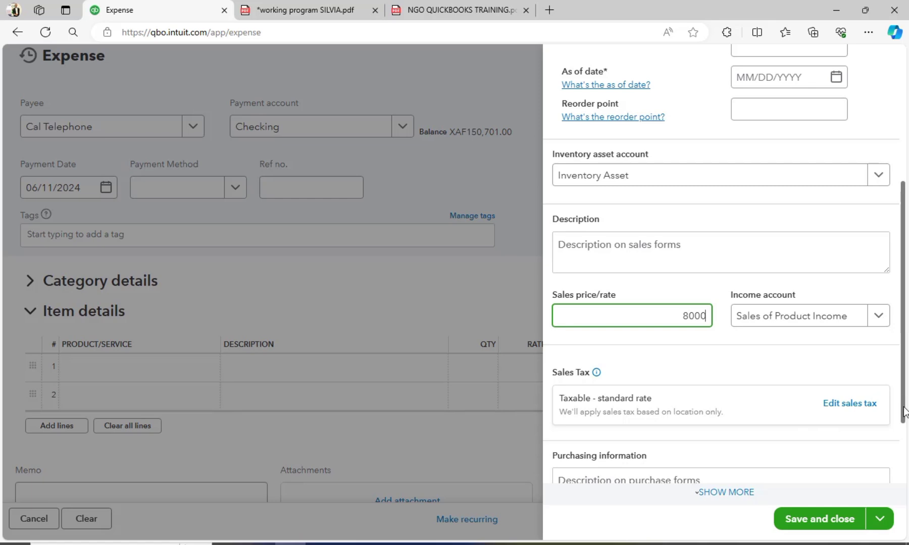
Step: Set the product's purchase cost to 50000 and try to save the product
{"action": "scroll", "coordinate": [904, 412], "scroll_direction": "down", "scroll_amount": 2}
{"action": "left_click", "coordinate": [603, 427]}
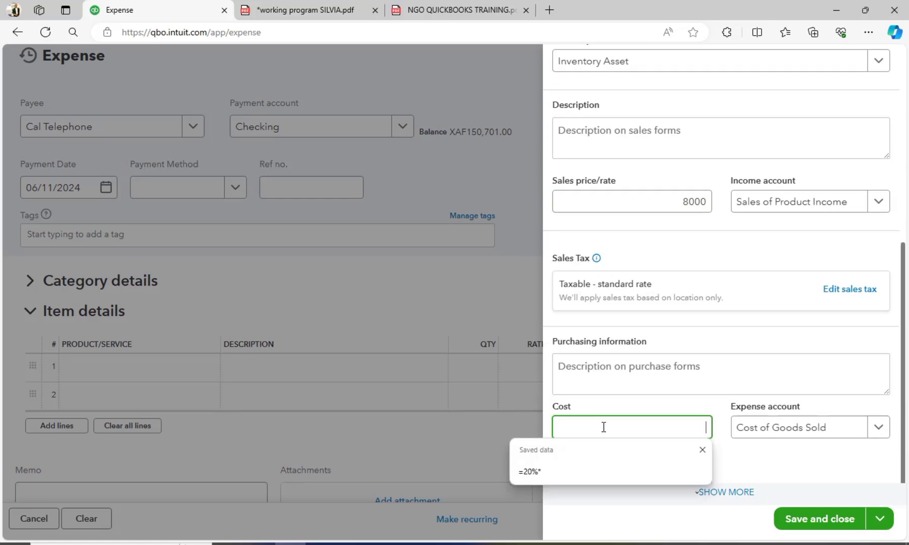
{"action": "type", "text": "50000"}
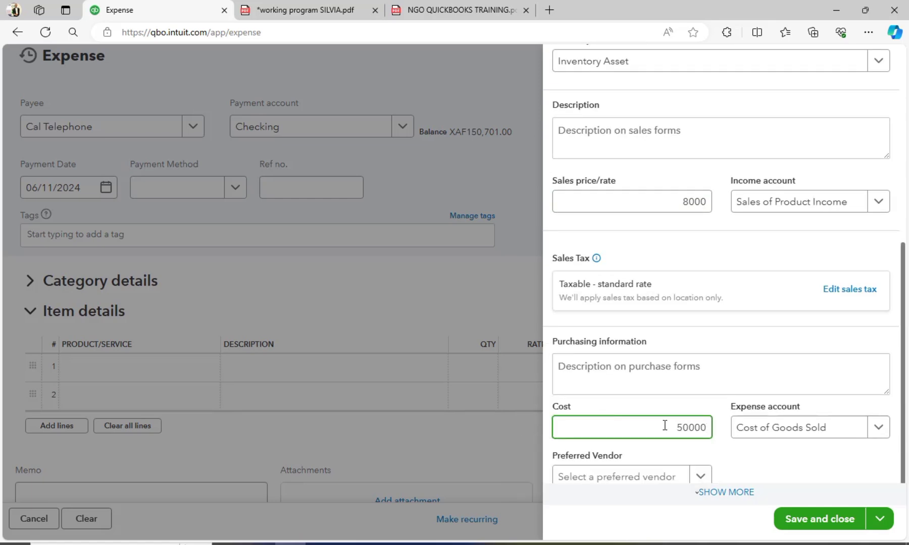
{"action": "scroll", "coordinate": [904, 403], "scroll_direction": "up", "scroll_amount": 2}
{"action": "scroll", "coordinate": [904, 402], "scroll_direction": "down", "scroll_amount": 1}
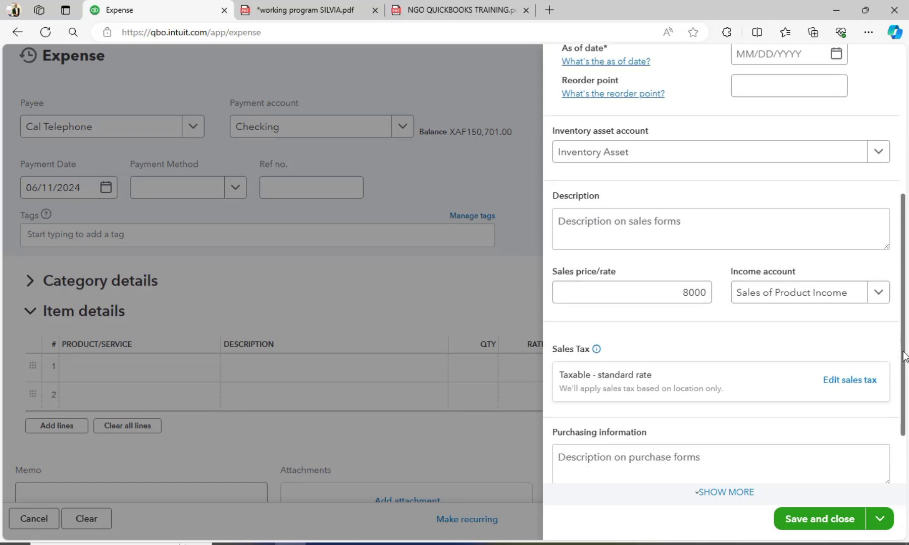
{"action": "left_click", "coordinate": [764, 254]}
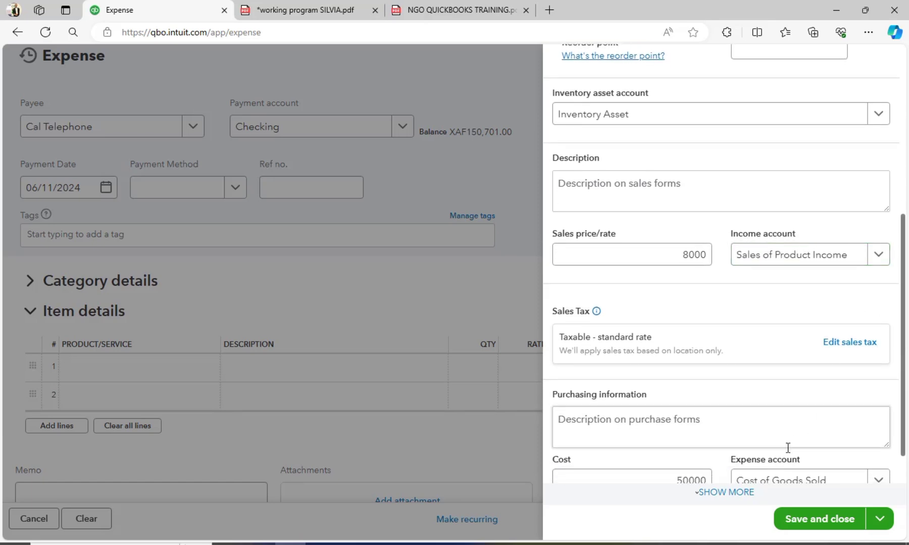
{"action": "left_click", "coordinate": [814, 520]}
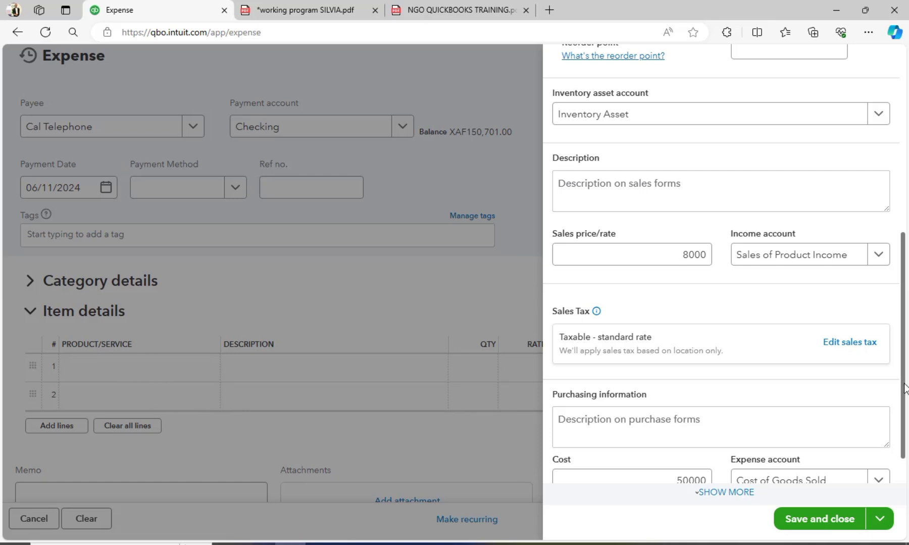
Step: Enter 00 as the initial quantity on hand with an as-of date of 06/11/2024 and try to save the product
{"action": "left_click_drag", "start_coordinate": [906, 389], "coordinate": [889, 218]}
{"action": "left_click", "coordinate": [764, 261]}
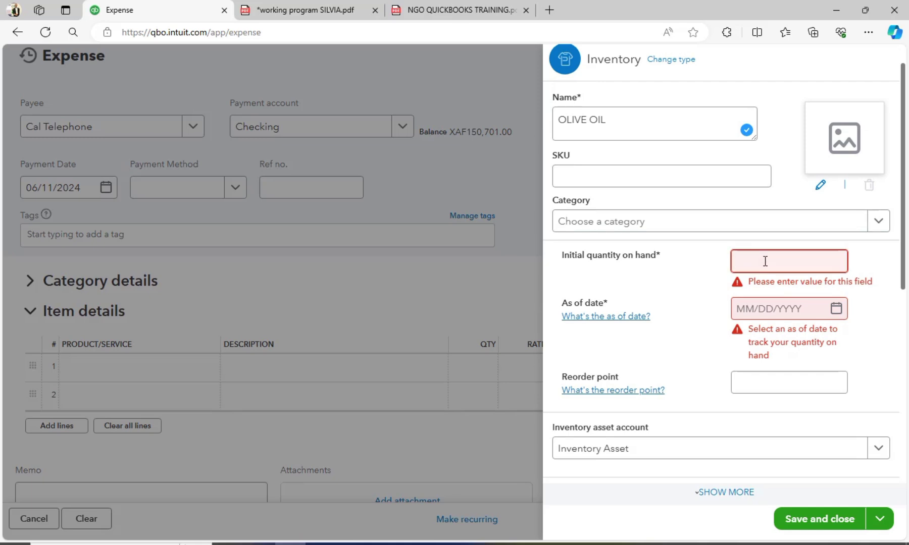
{"action": "type", "text": "00"}
{"action": "key", "text": "BackSpace"}
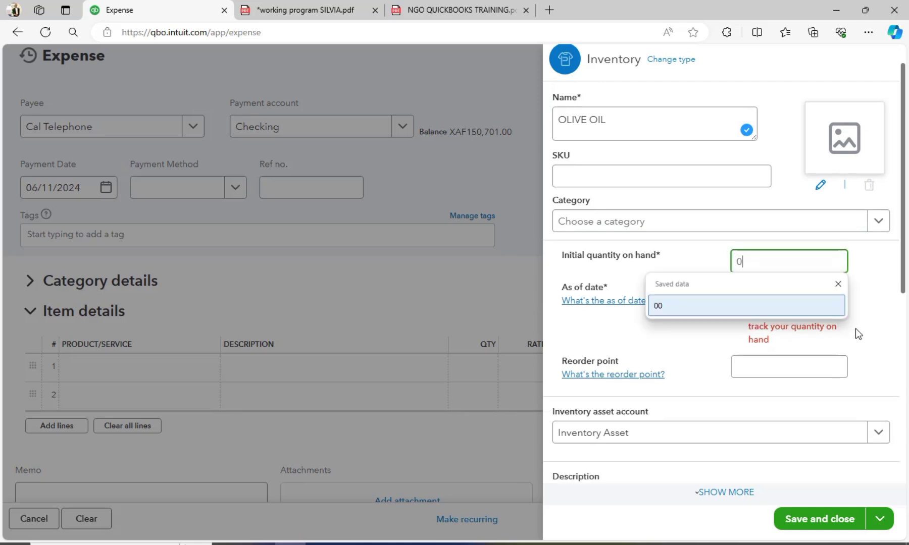
{"action": "left_click", "coordinate": [837, 306]}
{"action": "left_click", "coordinate": [836, 293]}
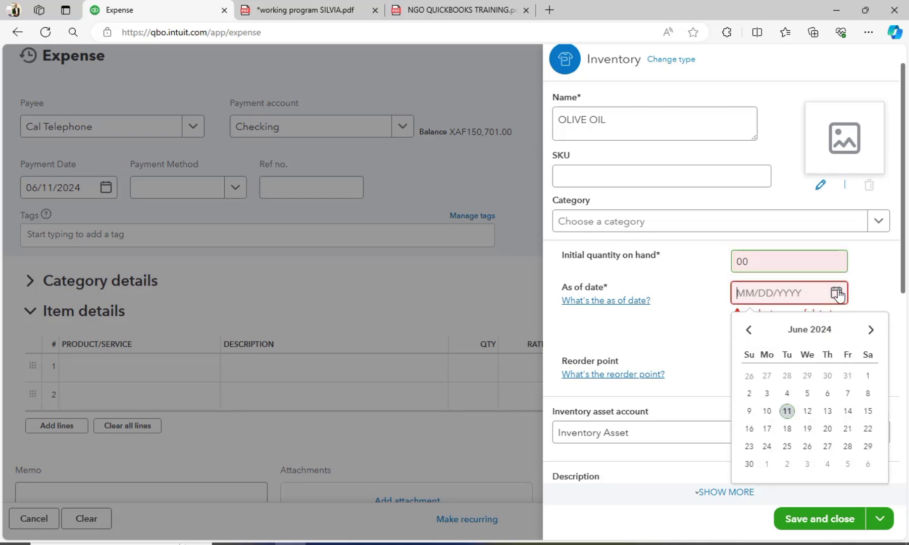
{"action": "left_click", "coordinate": [788, 413]}
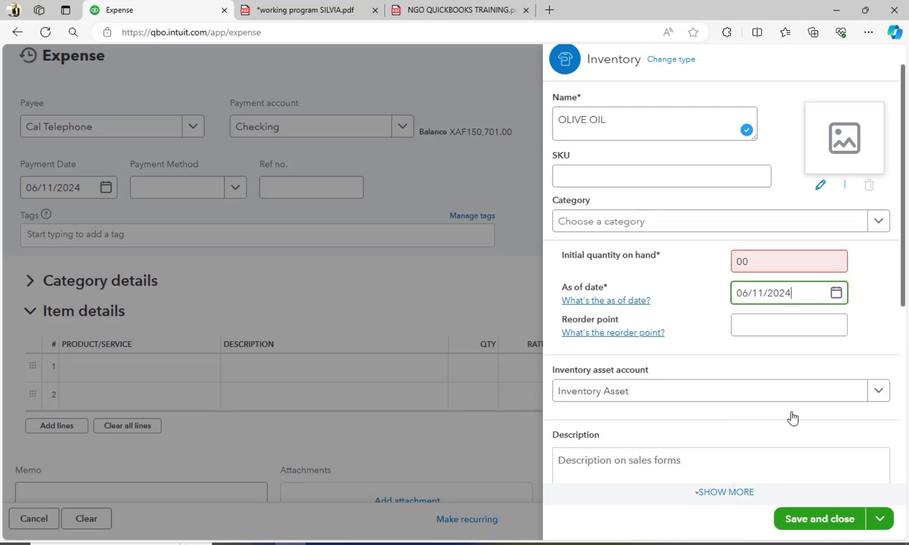
{"action": "left_click", "coordinate": [818, 529]}
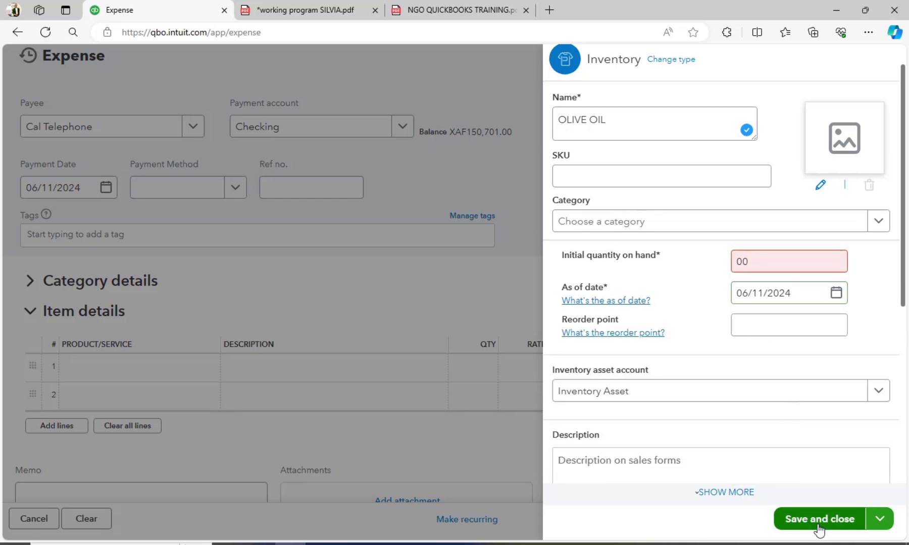
Step: Change the initial quantity on hand to 0 and save the OLIVE OIL product
{"action": "left_click", "coordinate": [762, 265]}
{"action": "key", "text": "BackSpace"}
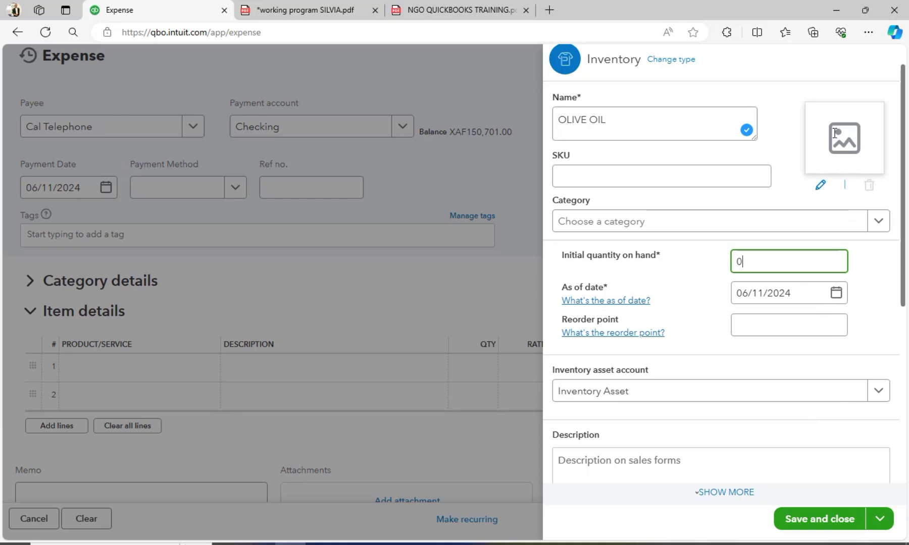
{"action": "key", "text": "ctrl+alt+s"}
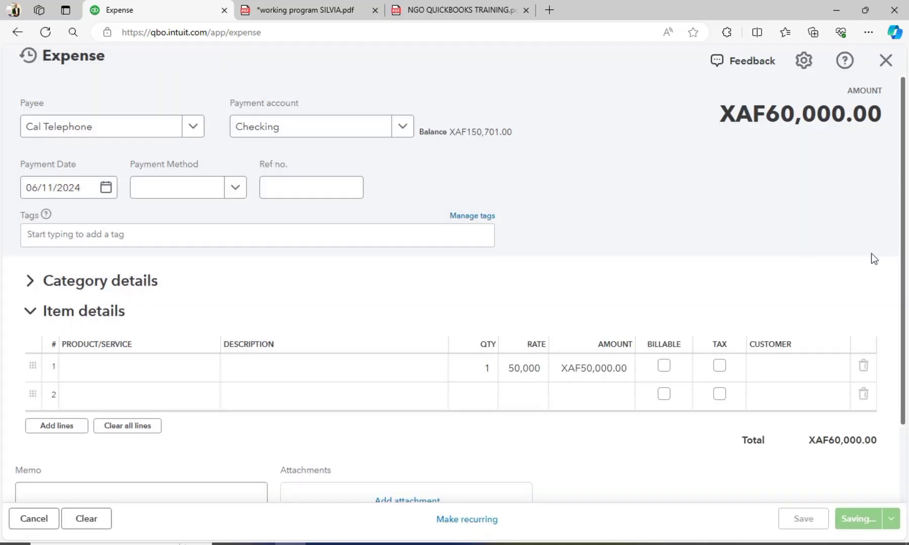
Step: Return to the Expenses list and open the 06/11/2024 Cal Telephone expense for editing
{"action": "left_click", "coordinate": [94, 356]}
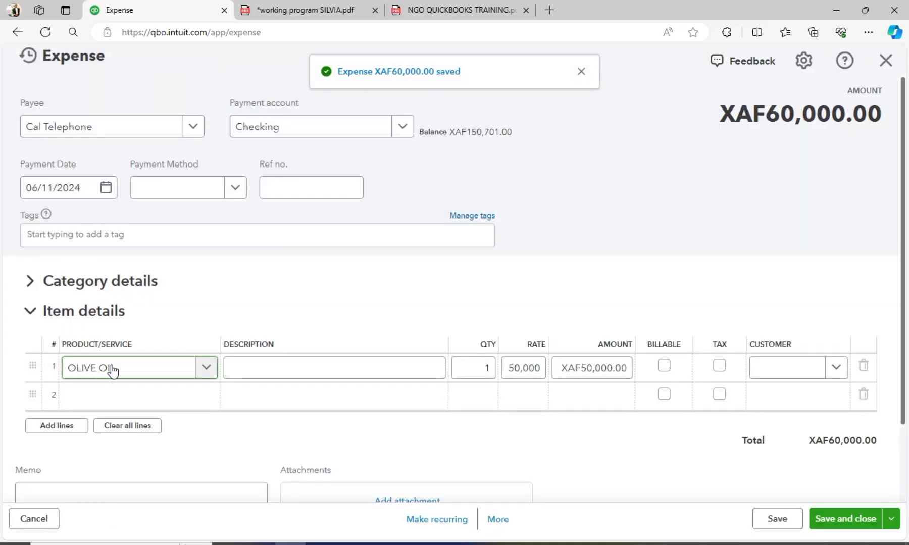
{"action": "key", "text": "alt+Left"}
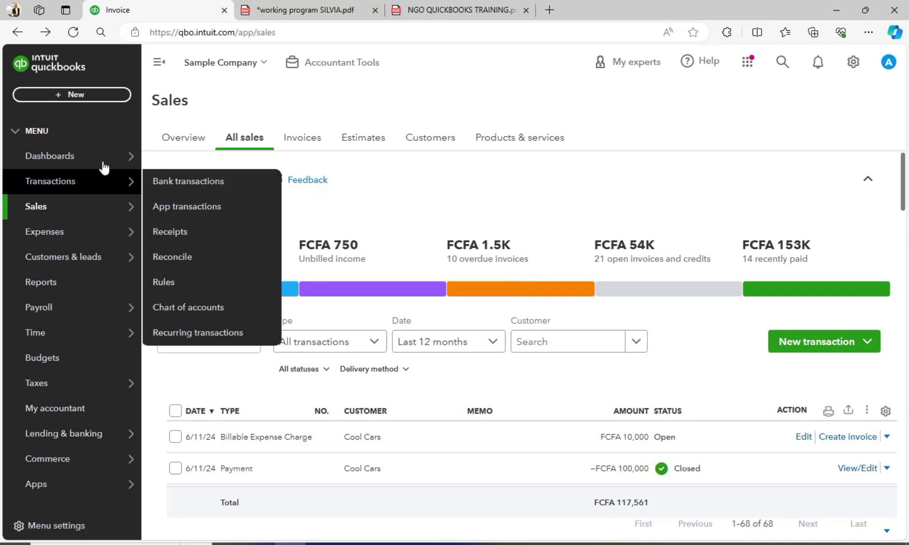
{"action": "mouse_move", "coordinate": [73, 234]}
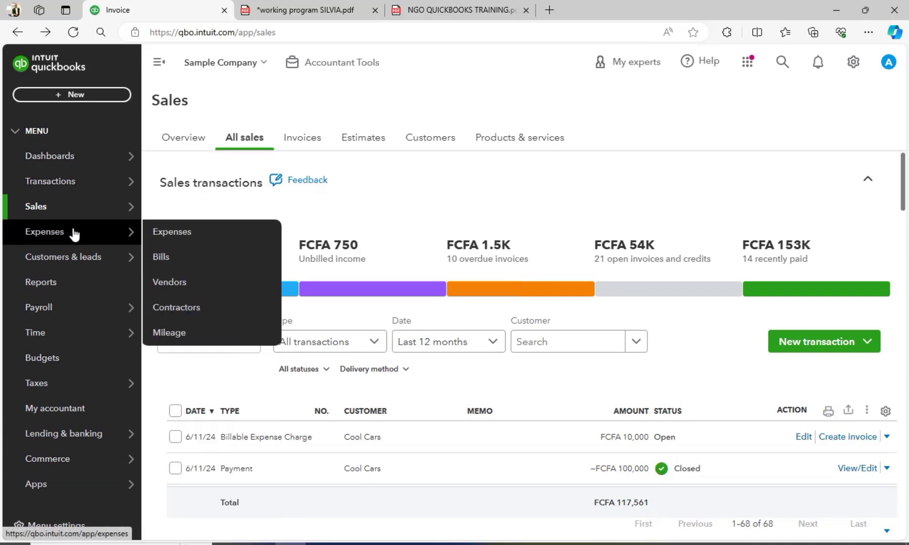
{"action": "left_click", "coordinate": [180, 237]}
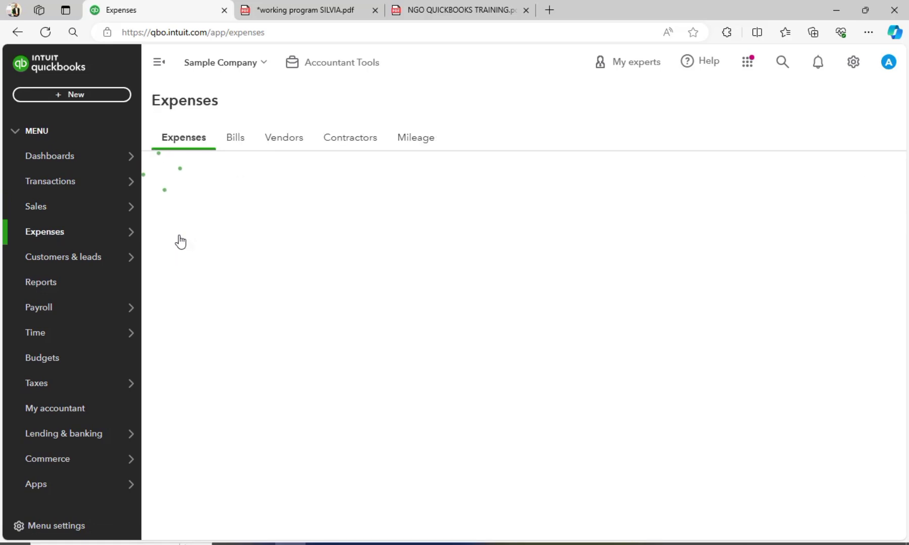
{"action": "mouse_move", "coordinate": [79, 239]}
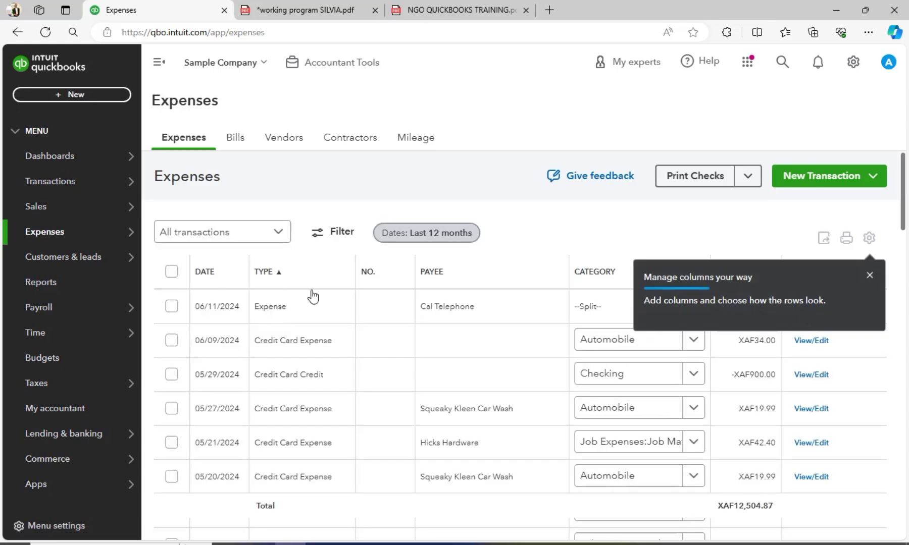
{"action": "left_click", "coordinate": [870, 275]}
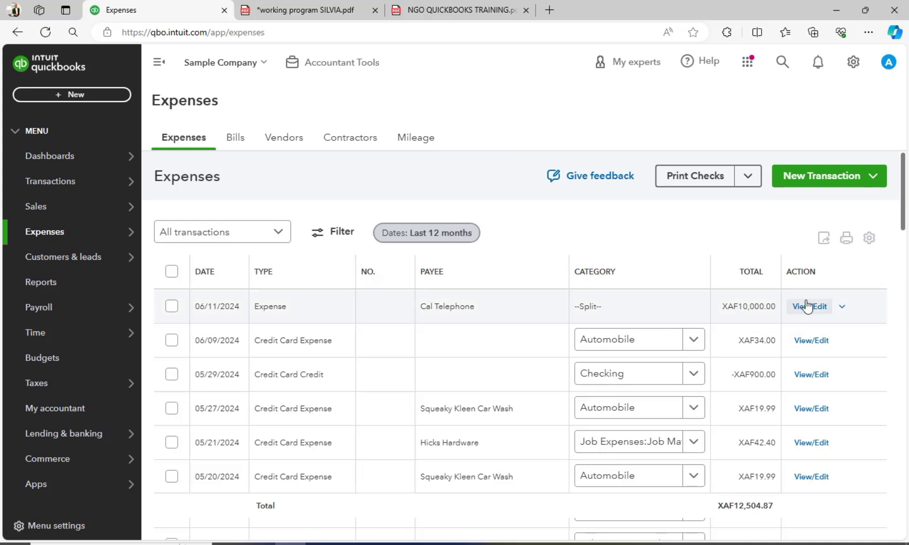
{"action": "left_click", "coordinate": [811, 307]}
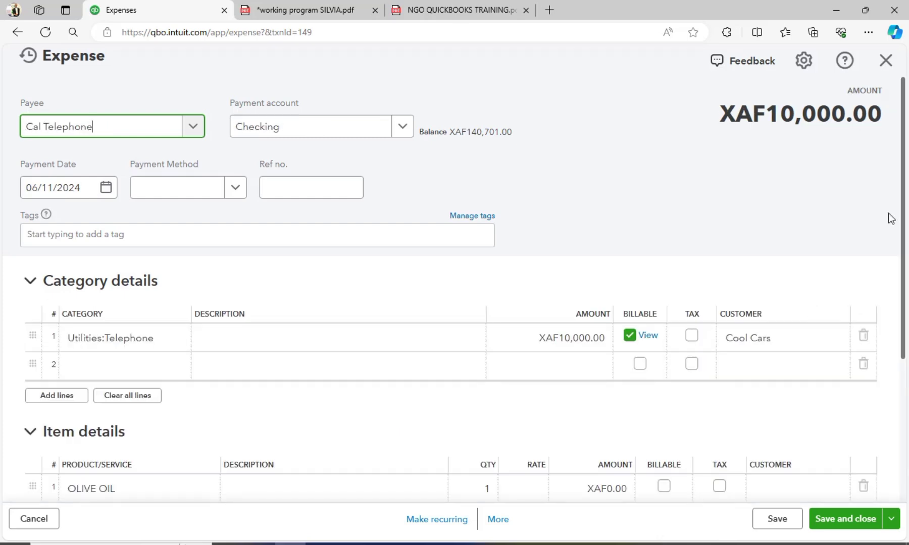
Step: Set the OLIVE OIL item line to a quantity of 20 and a rate of 5,000
{"action": "left_click_drag", "start_coordinate": [900, 217], "coordinate": [898, 307]}
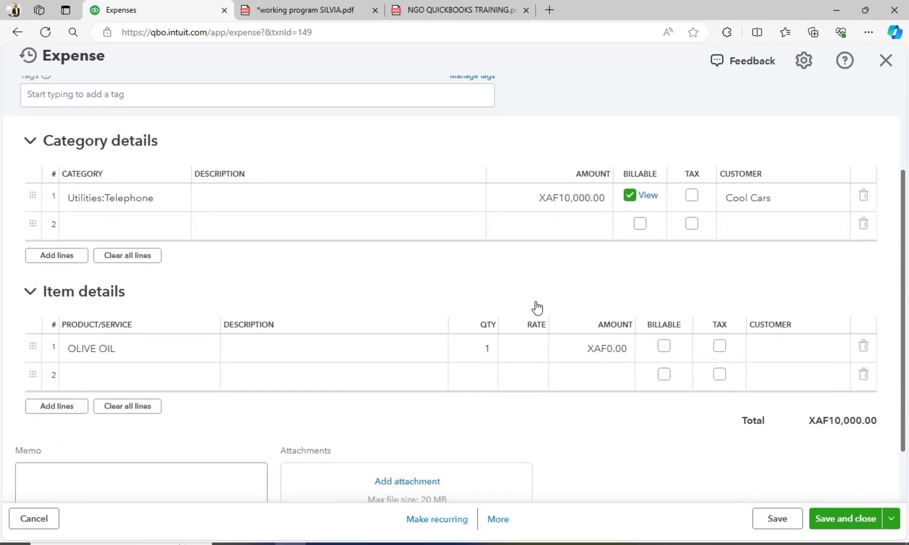
{"action": "left_click", "coordinate": [494, 355]}
{"action": "left_click", "coordinate": [493, 353]}
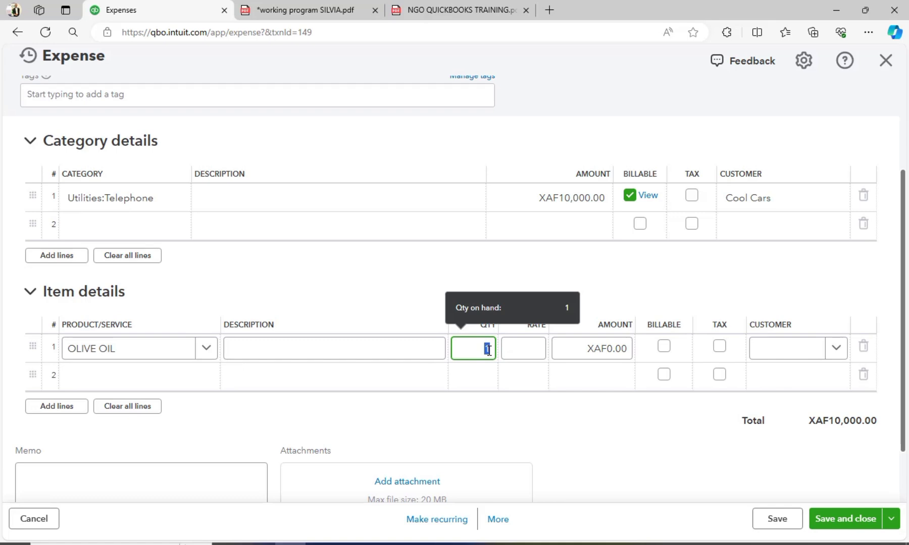
{"action": "type", "text": "20"}
{"action": "key", "text": "Tab"}
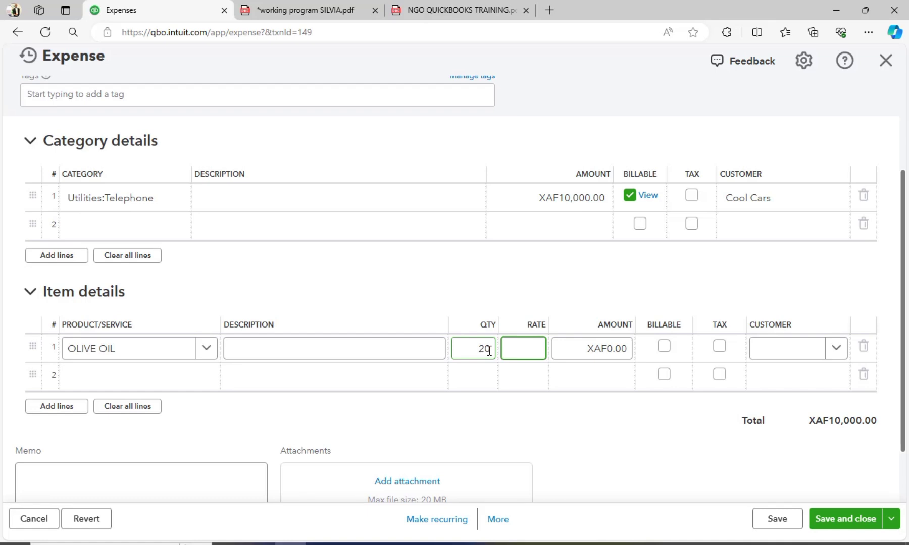
{"action": "type", "text": "5,0"}
{"action": "type", "text": "000"}
{"action": "key", "text": "Tab"}
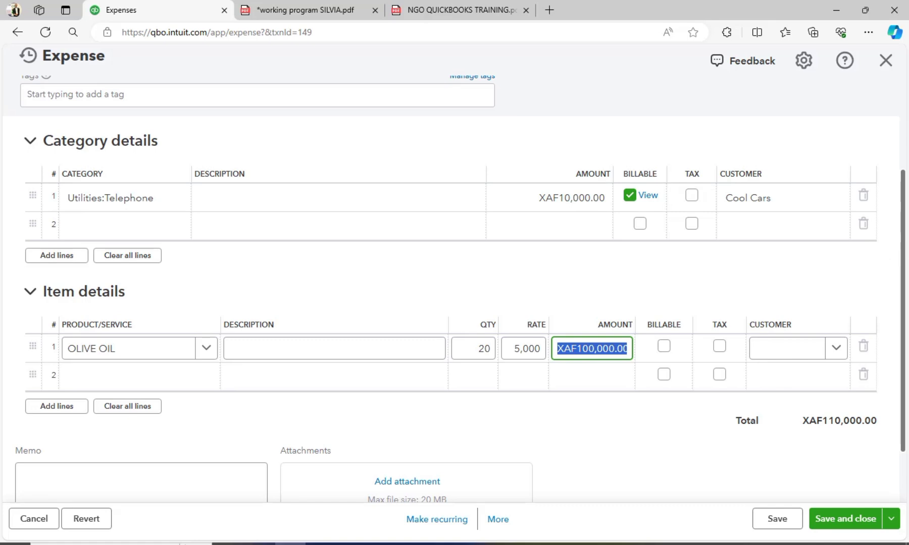
Step: Review the category and item lines of the Cal Telephone expense, and save and close it
{"action": "left_click_drag", "start_coordinate": [903, 247], "coordinate": [898, 135]}
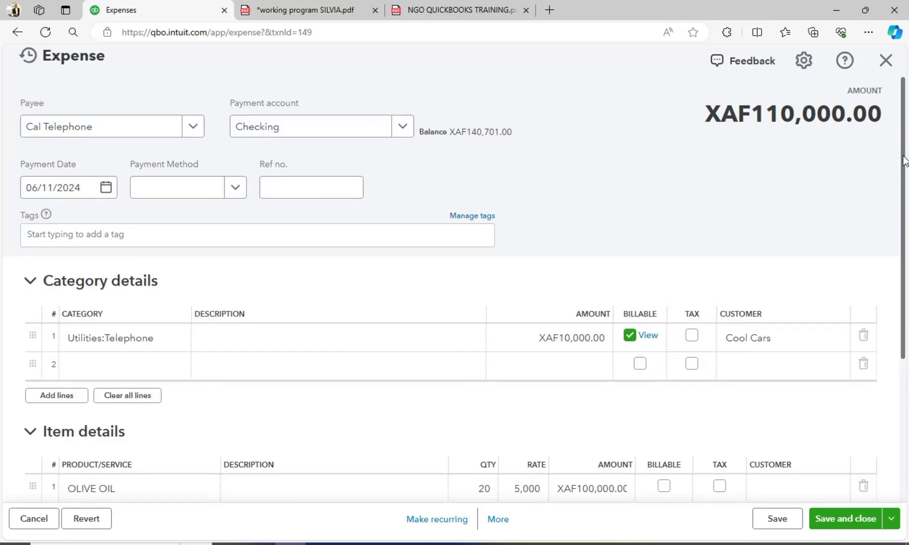
{"action": "left_click_drag", "start_coordinate": [906, 161], "coordinate": [906, 299]}
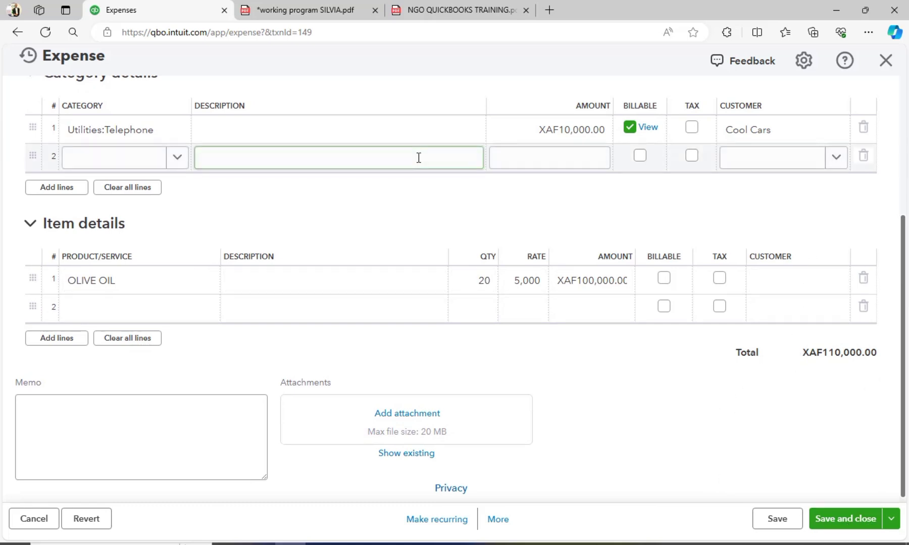
{"action": "left_click", "coordinate": [202, 297]}
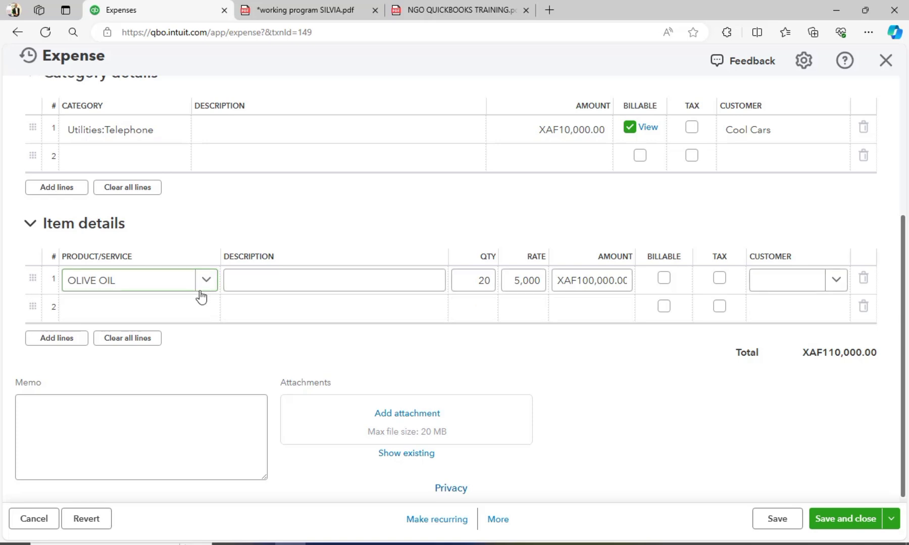
{"action": "left_click", "coordinate": [197, 150]}
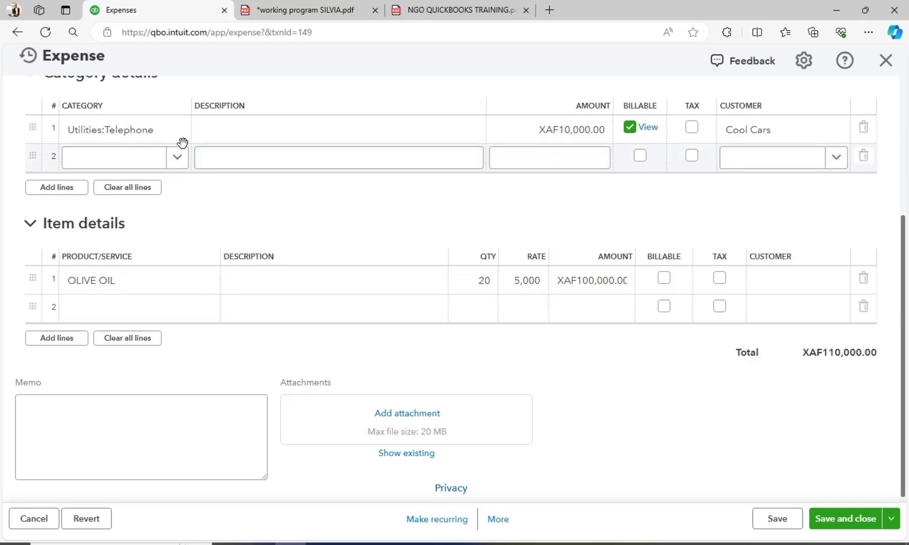
{"action": "left_click", "coordinate": [545, 212]}
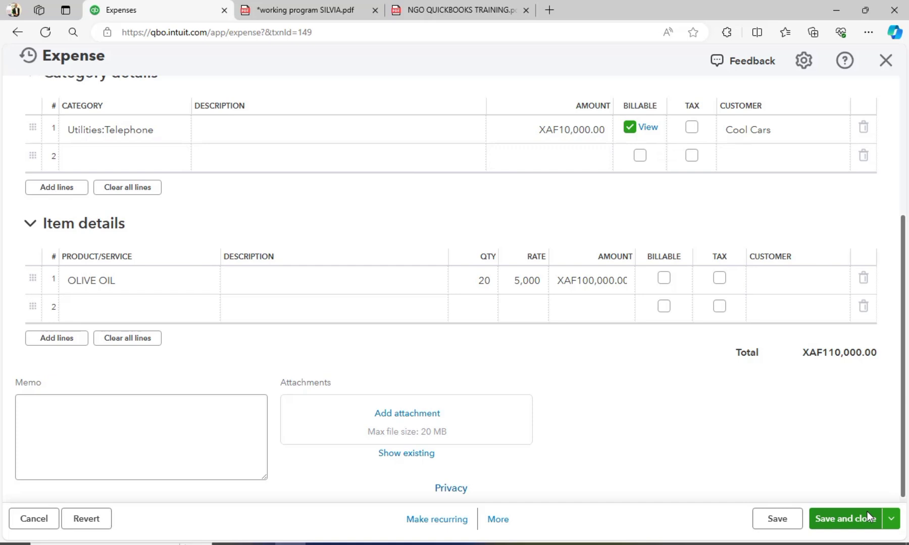
{"action": "left_click", "coordinate": [853, 519]}
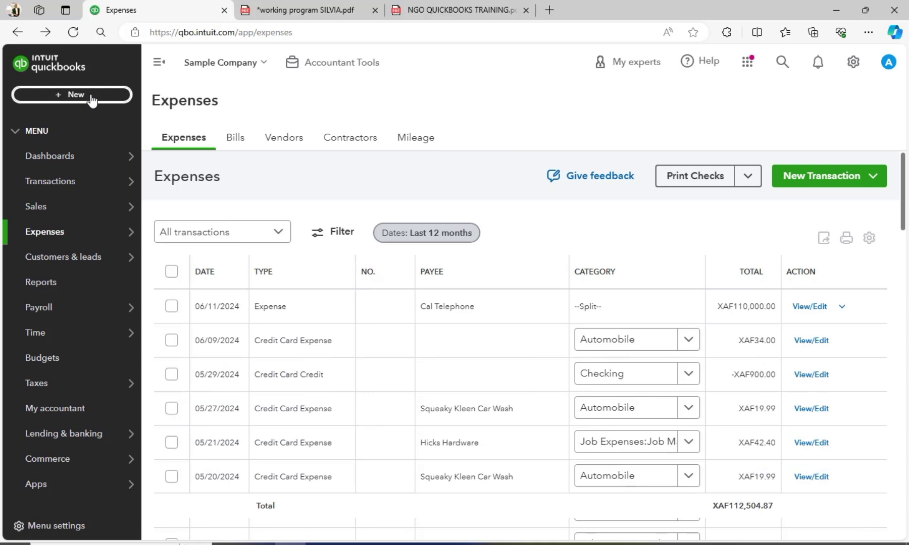
Step: Create a new bill for the vendor Books by Bessie
{"action": "left_click", "coordinate": [91, 99]}
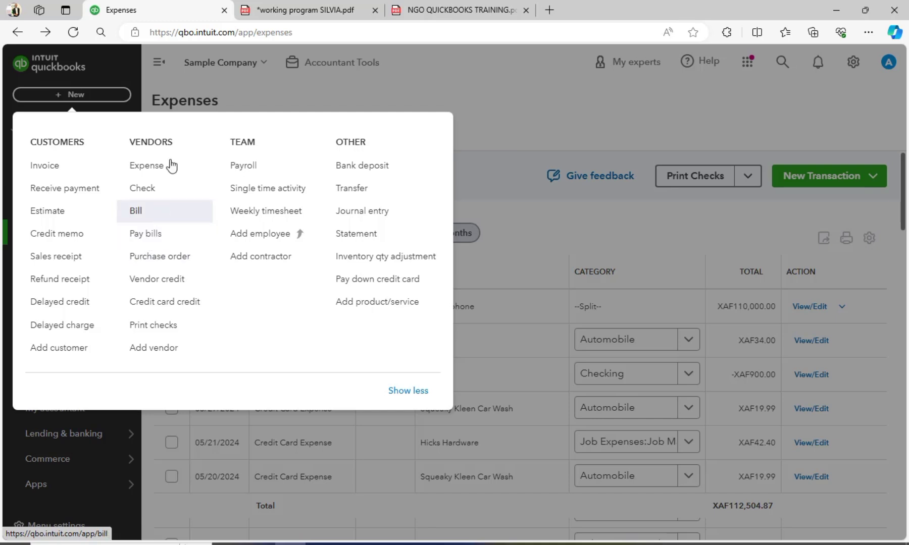
{"action": "left_click", "coordinate": [153, 214]}
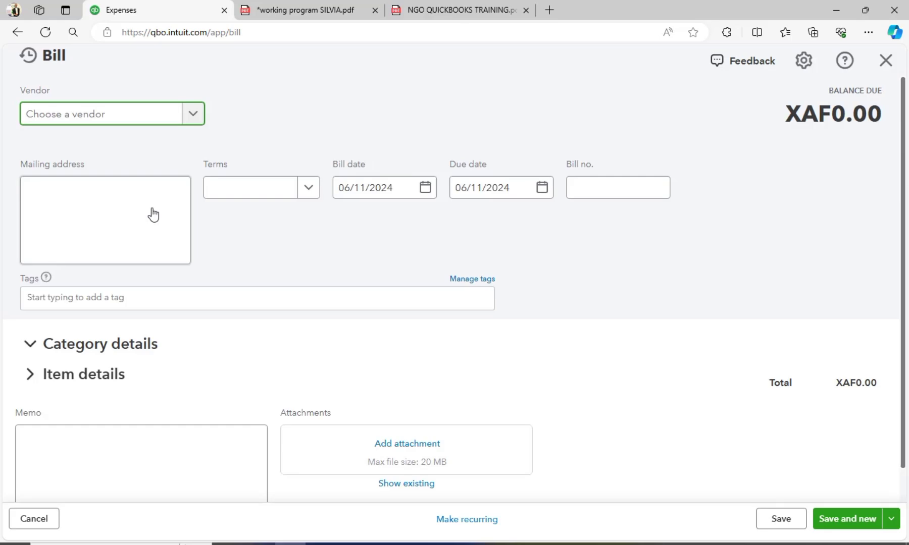
{"action": "left_click", "coordinate": [195, 115]}
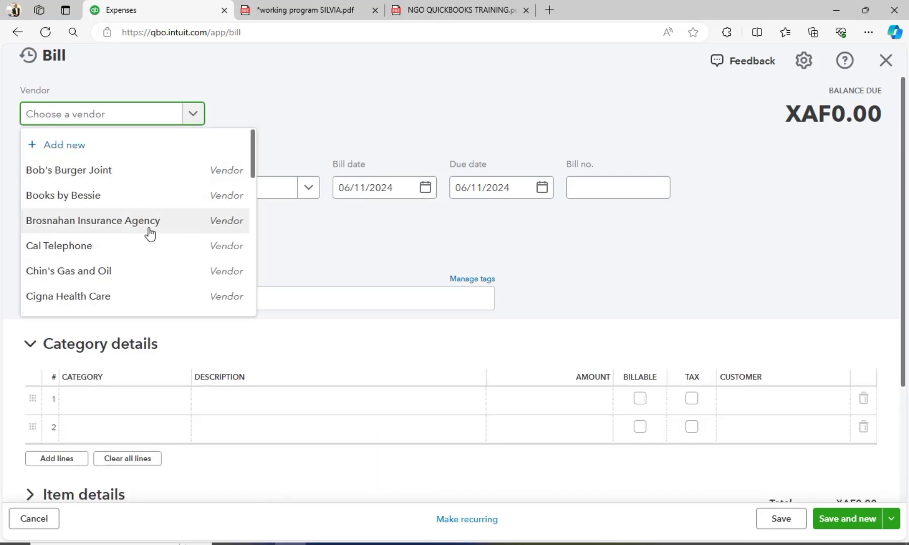
{"action": "left_click", "coordinate": [119, 196]}
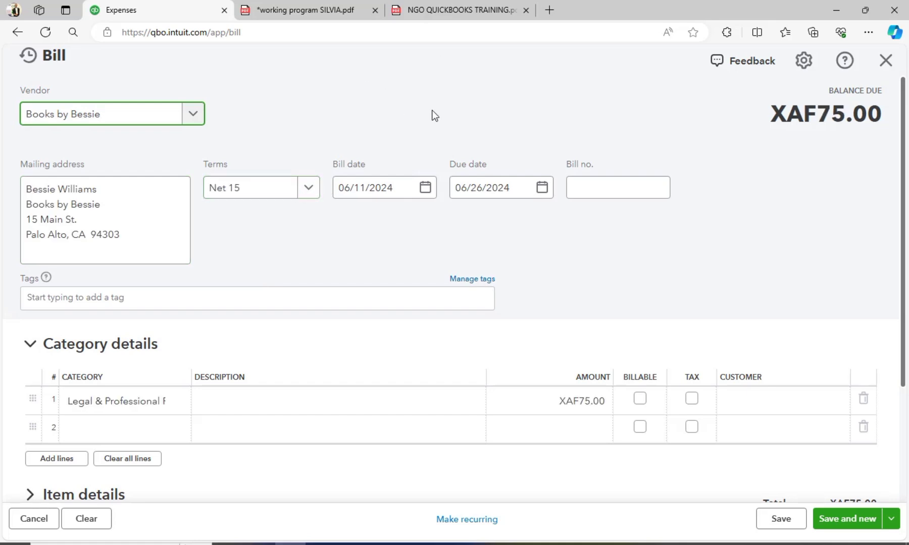
{"action": "left_click", "coordinate": [308, 187]}
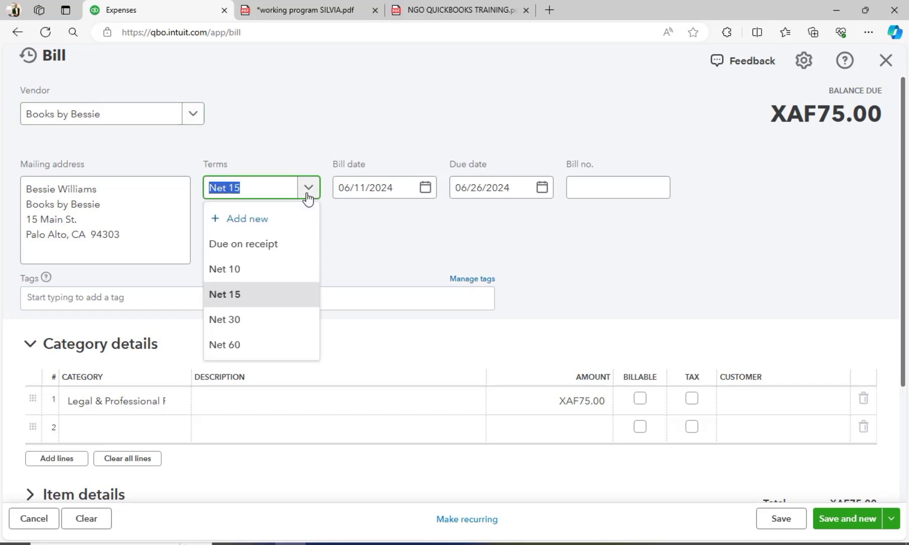
{"action": "left_click", "coordinate": [246, 309]}
{"action": "left_click", "coordinate": [363, 270]}
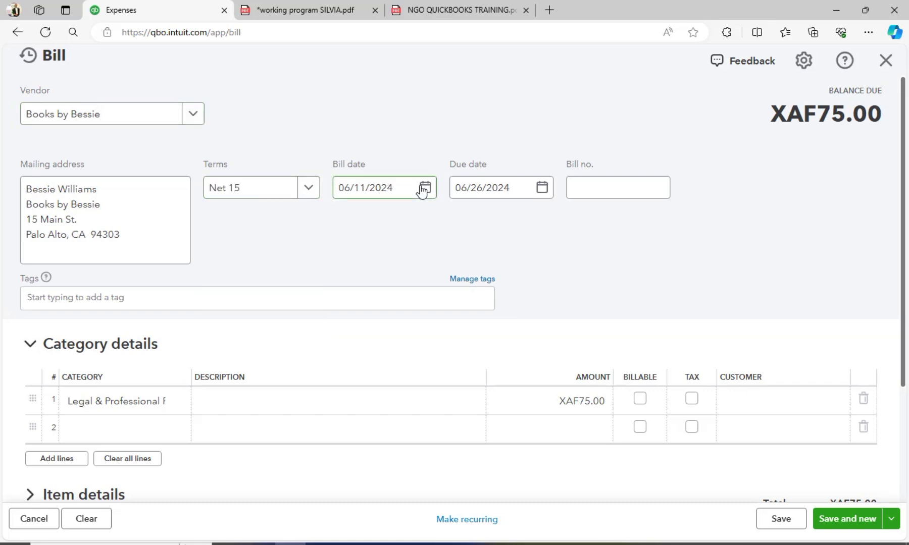
Step: Assign the bill's first line to Accounting under Legal & Professional Fees with an amount of 75,000 and no customer
{"action": "left_click", "coordinate": [170, 407]}
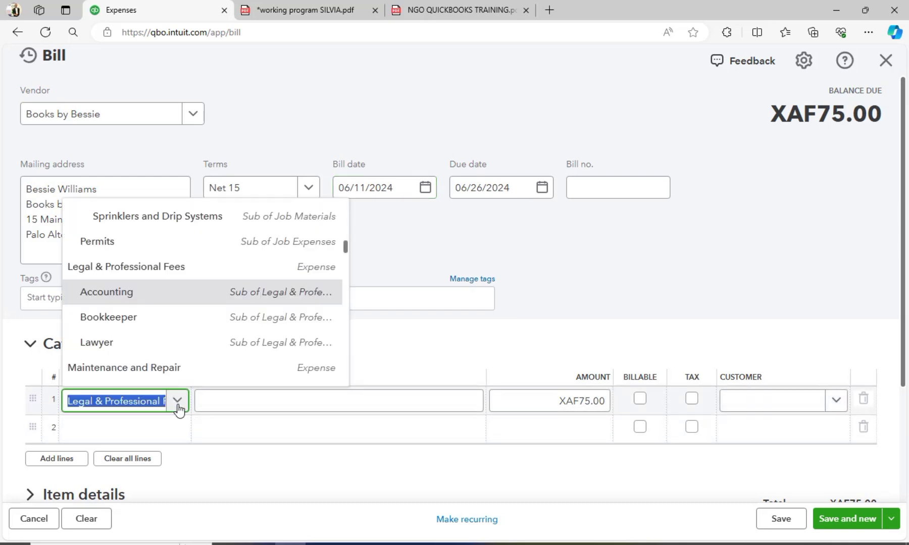
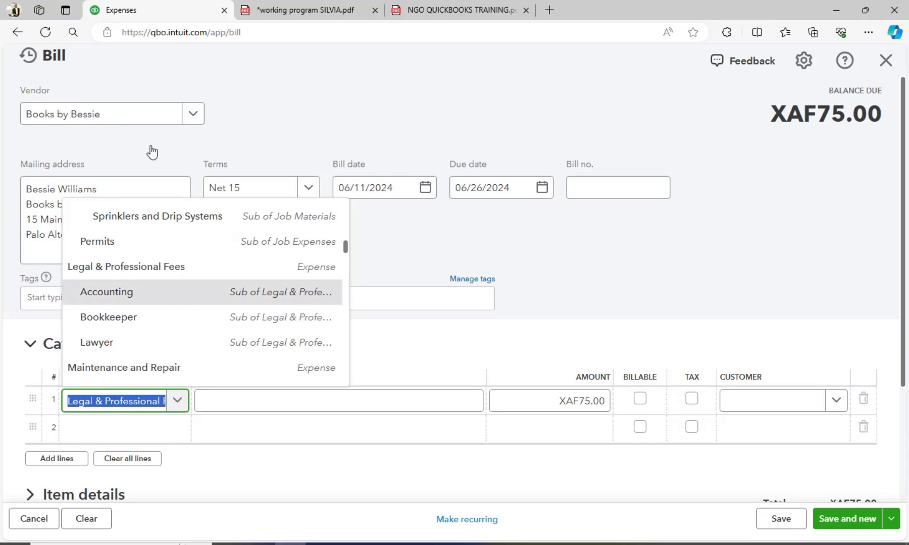
{"action": "left_click", "coordinate": [188, 290]}
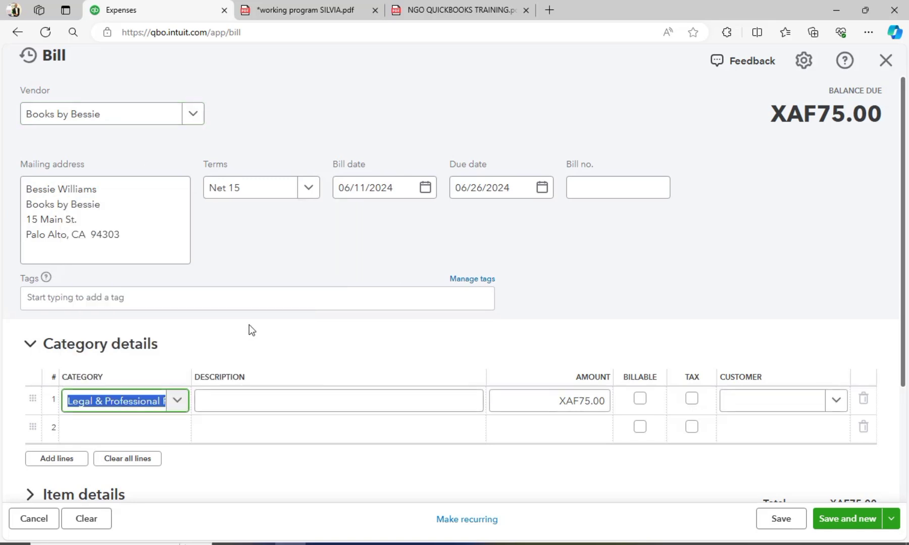
{"action": "left_click_drag", "start_coordinate": [566, 402], "coordinate": [616, 400]}
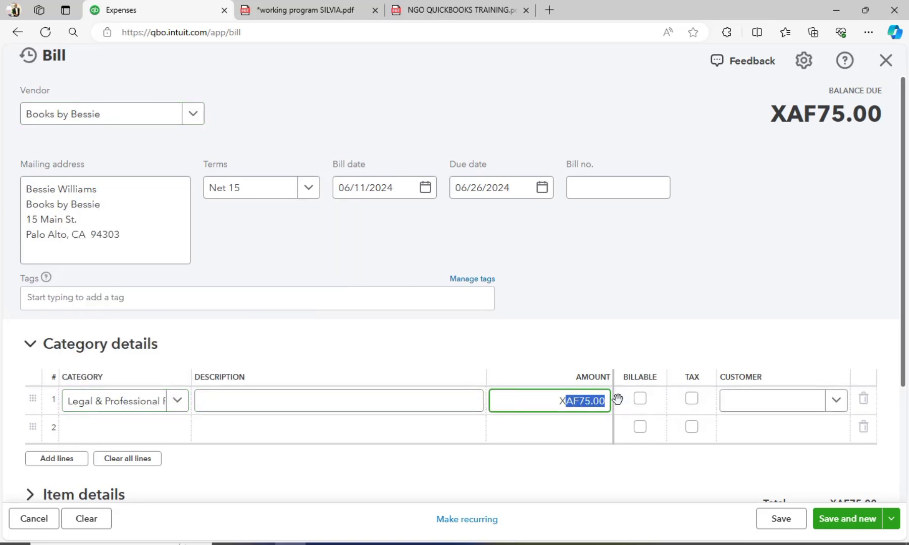
{"action": "key", "text": "BackSpace"}
{"action": "key", "text": "BackSpace"}
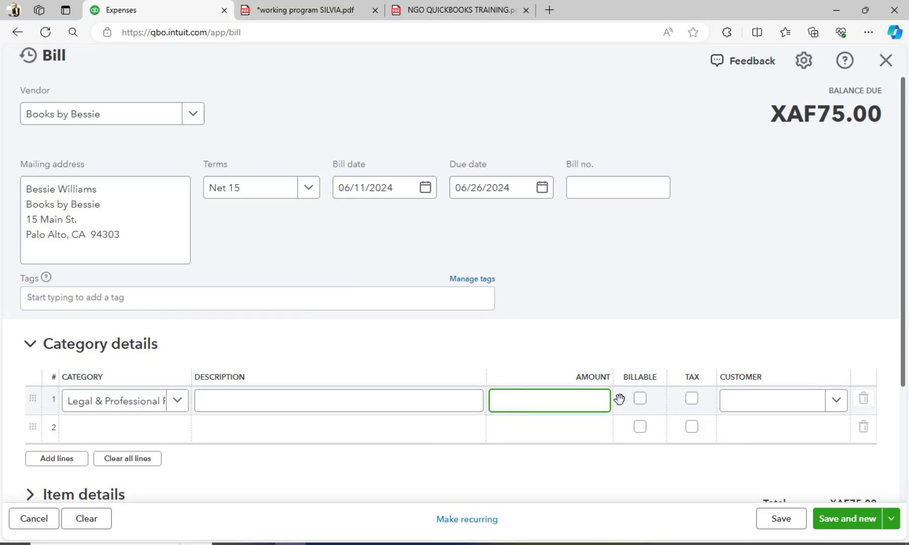
{"action": "type", "text": "75,000"}
{"action": "key", "text": "Tab"}
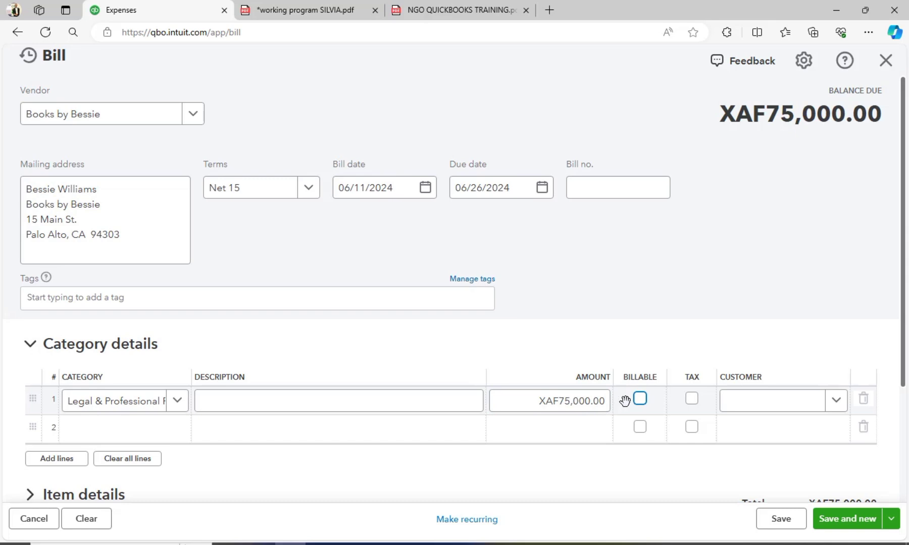
{"action": "left_click", "coordinate": [836, 404]}
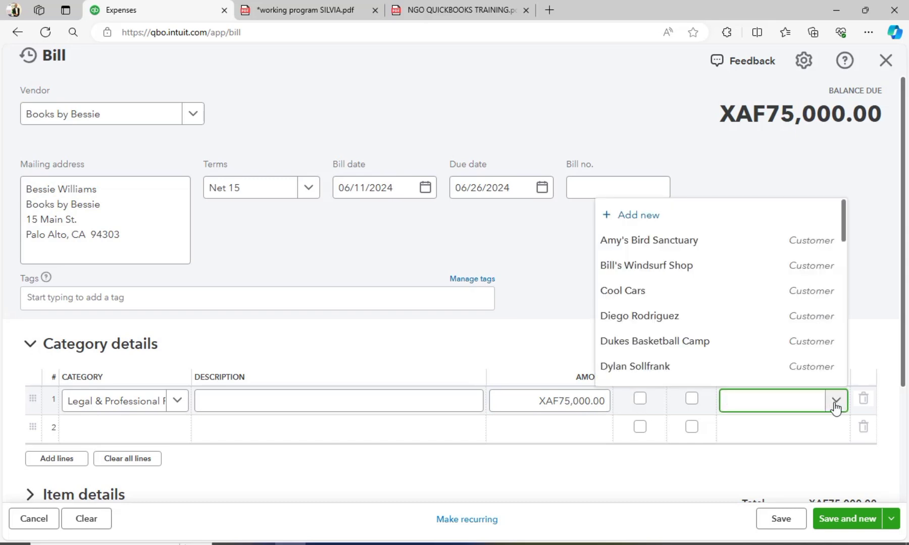
{"action": "left_click", "coordinate": [836, 404]}
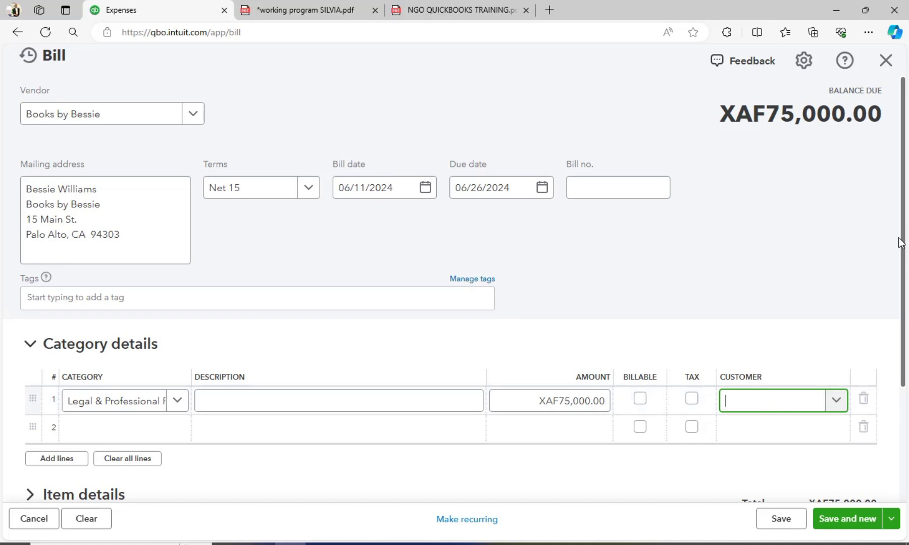
Step: Set the payment terms of the Books by Bessie bill to Net 30
{"action": "left_click_drag", "start_coordinate": [901, 243], "coordinate": [894, 292]}
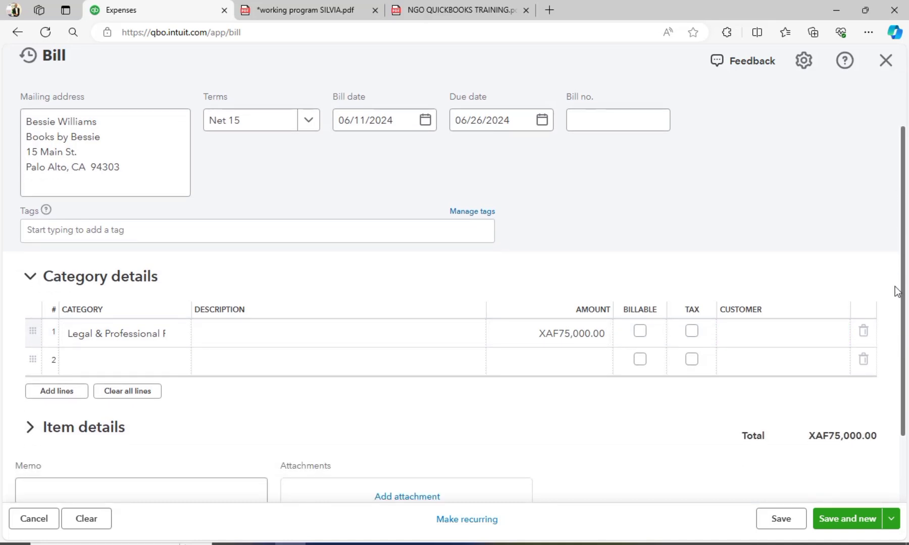
{"action": "left_click", "coordinate": [290, 130]}
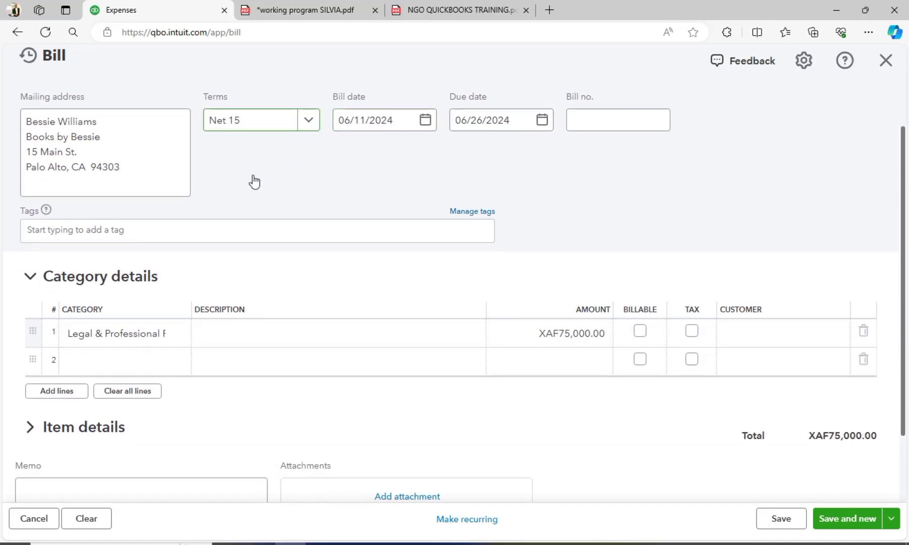
{"action": "left_click", "coordinate": [251, 250]}
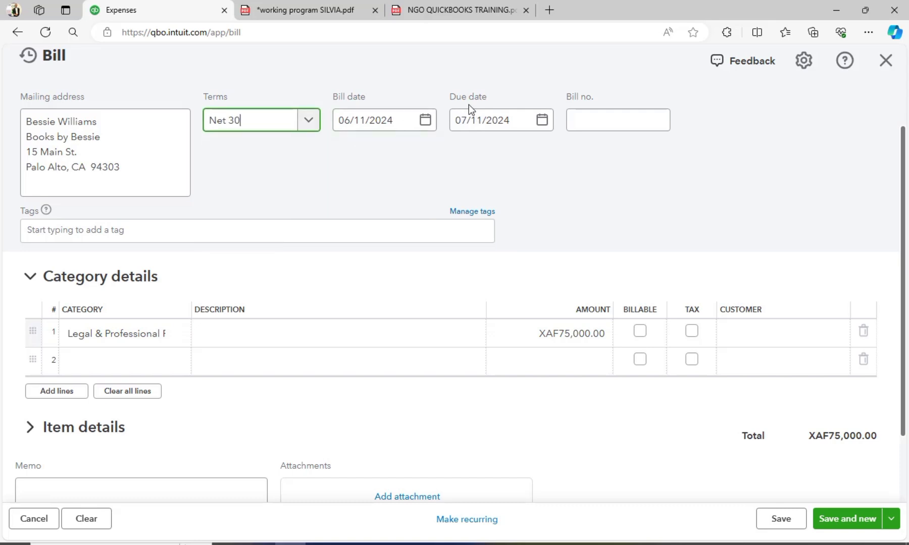
{"action": "left_click", "coordinate": [321, 119]}
{"action": "left_click", "coordinate": [313, 131]}
{"action": "left_click", "coordinate": [313, 130]}
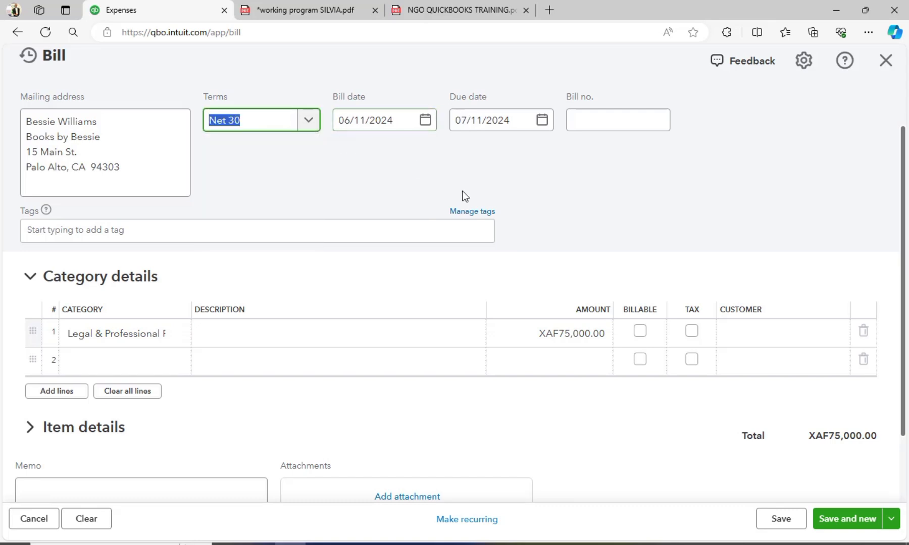
Step: Set the due date of the Books by Bessie bill to 06/30/2024
{"action": "left_click", "coordinate": [519, 126]}
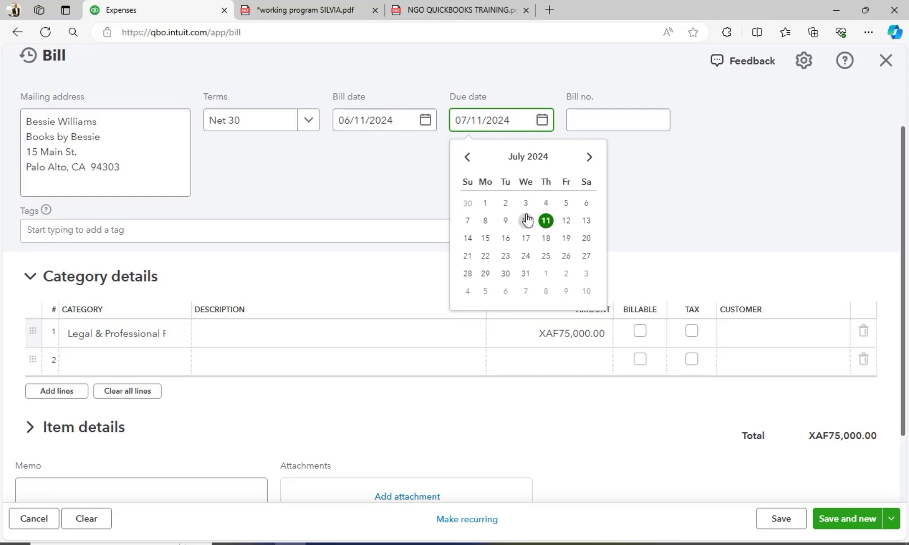
{"action": "left_click", "coordinate": [467, 203]}
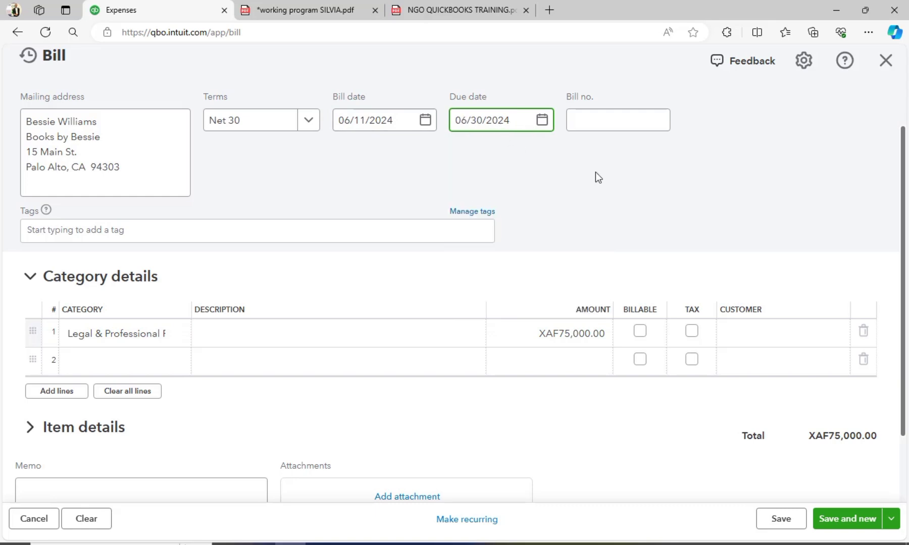
{"action": "scroll", "coordinate": [906, 231], "scroll_direction": "down", "scroll_amount": 1}
{"action": "scroll", "coordinate": [906, 231], "scroll_direction": "down", "scroll_amount": 1}
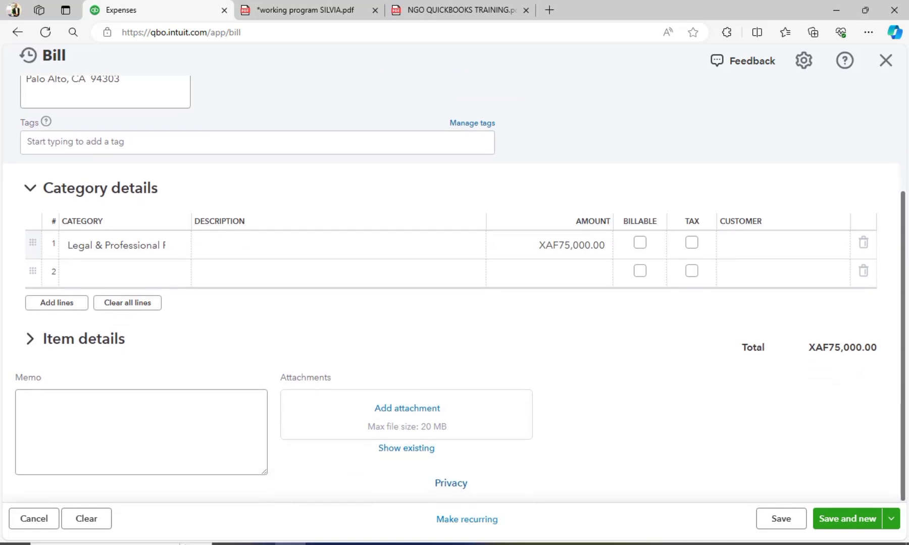
Step: Expand the bill's item details and examine the fields of its category and item lines
{"action": "left_click", "coordinate": [101, 273]}
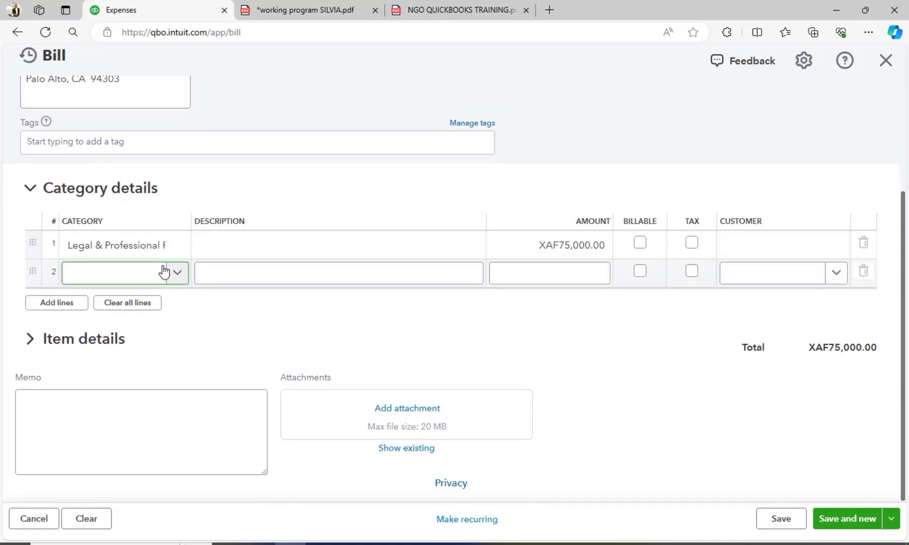
{"action": "left_click", "coordinate": [43, 350]}
{"action": "left_click", "coordinate": [40, 349]}
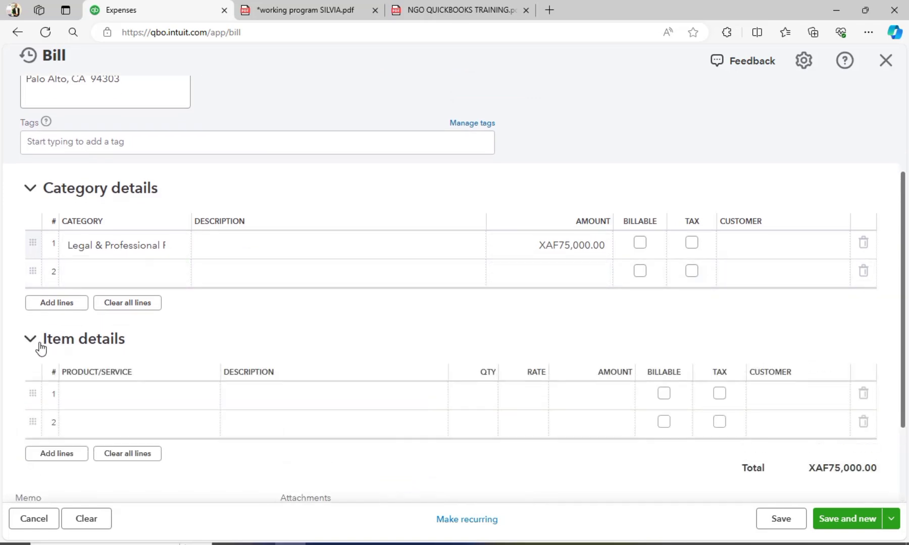
{"action": "left_click", "coordinate": [82, 404]}
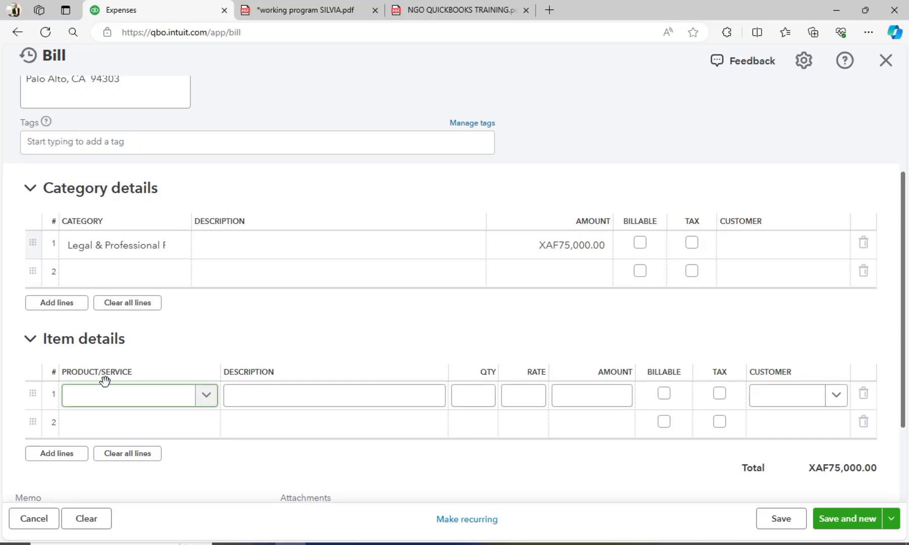
{"action": "left_click", "coordinate": [112, 375]}
{"action": "left_click", "coordinate": [169, 399]}
{"action": "left_click", "coordinate": [252, 400]}
{"action": "left_click", "coordinate": [146, 398]}
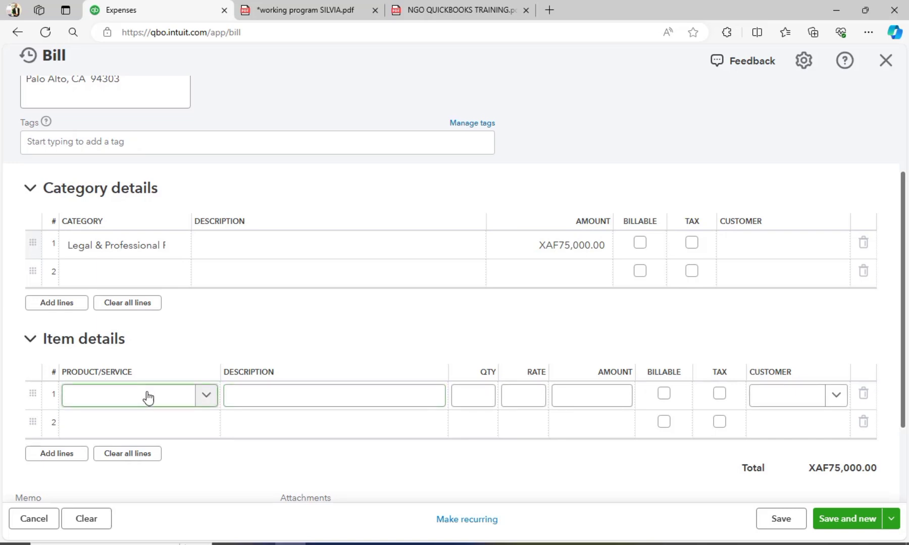
{"action": "left_click", "coordinate": [205, 393]}
{"action": "left_click", "coordinate": [186, 277]}
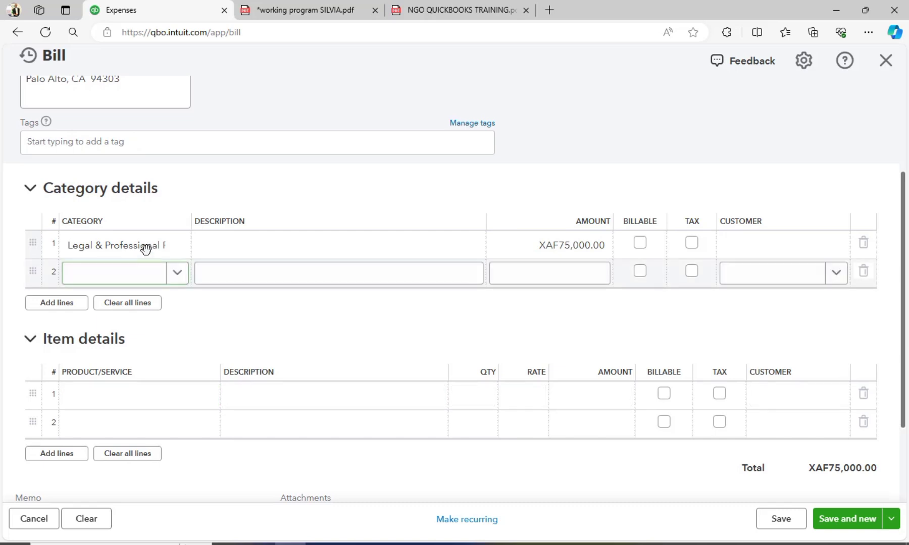
{"action": "left_click", "coordinate": [146, 247]}
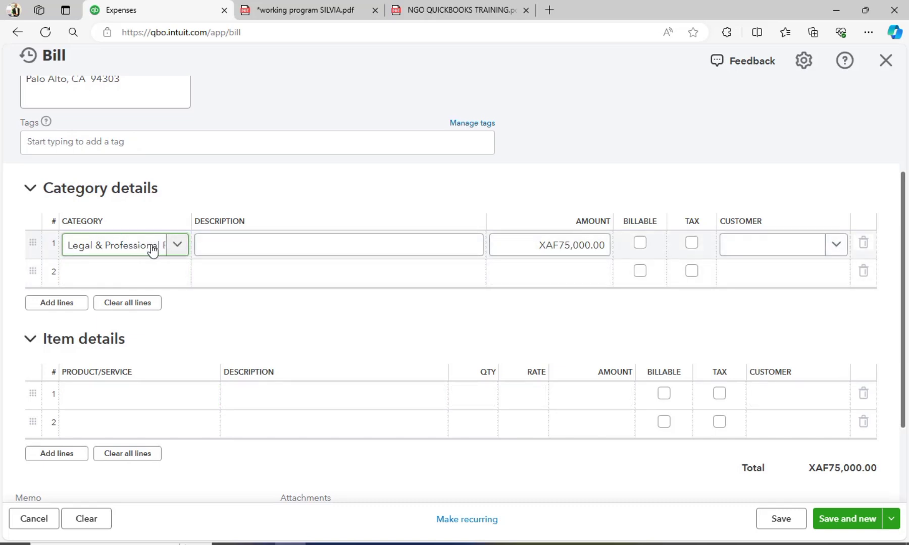
{"action": "left_click", "coordinate": [118, 199]}
{"action": "left_click", "coordinate": [527, 271]}
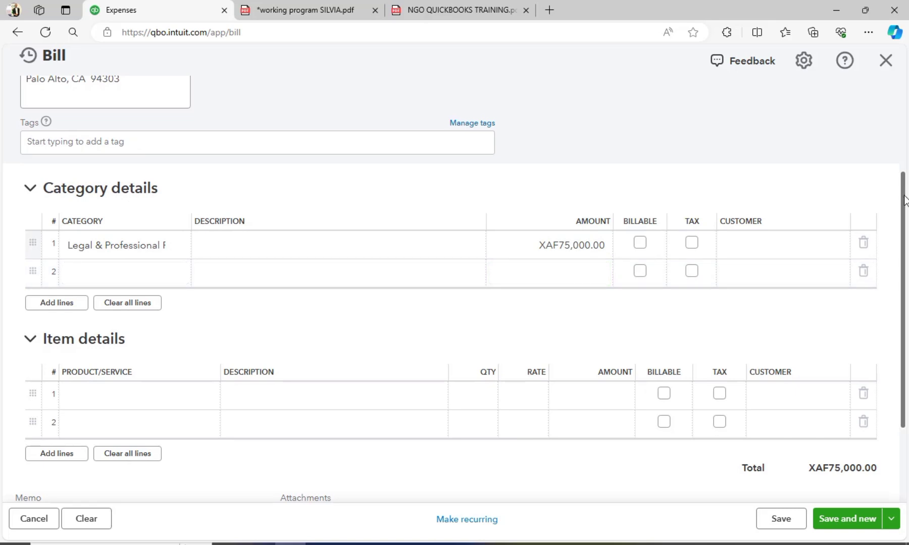
Step: Check the memo, attachments and remaining details of the Books by Bessie bill, and save and close it
{"action": "scroll", "coordinate": [890, 218], "scroll_direction": "down", "scroll_amount": 3}
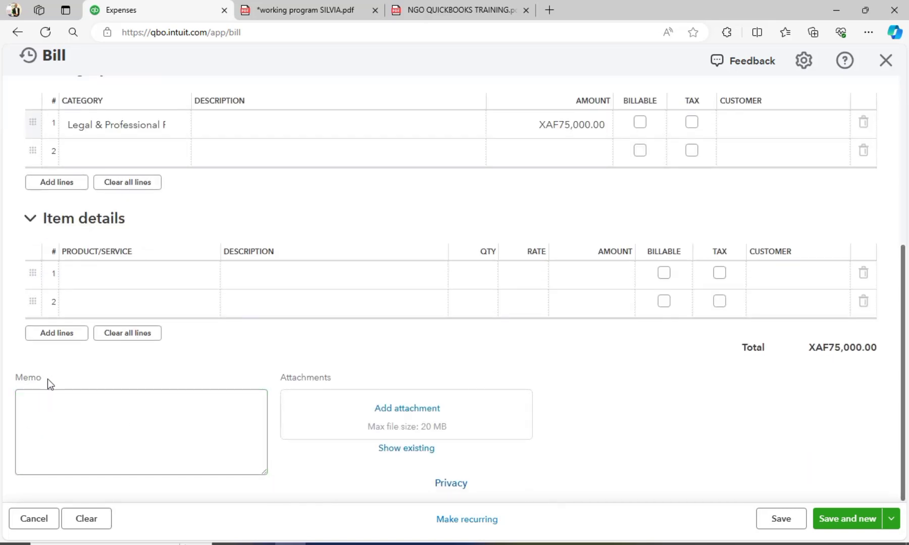
{"action": "left_click_drag", "start_coordinate": [48, 379], "coordinate": [14, 374]}
{"action": "left_click", "coordinate": [102, 433]}
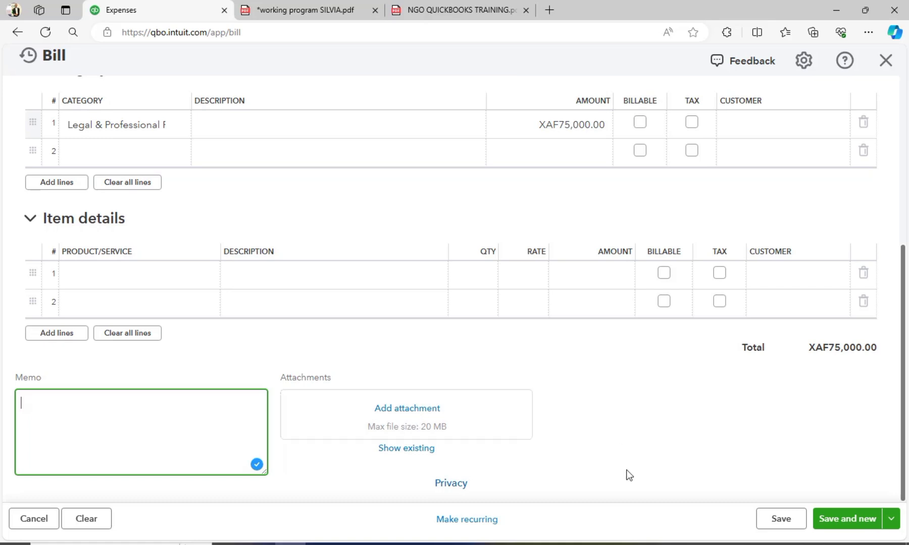
{"action": "left_click", "coordinate": [632, 445]}
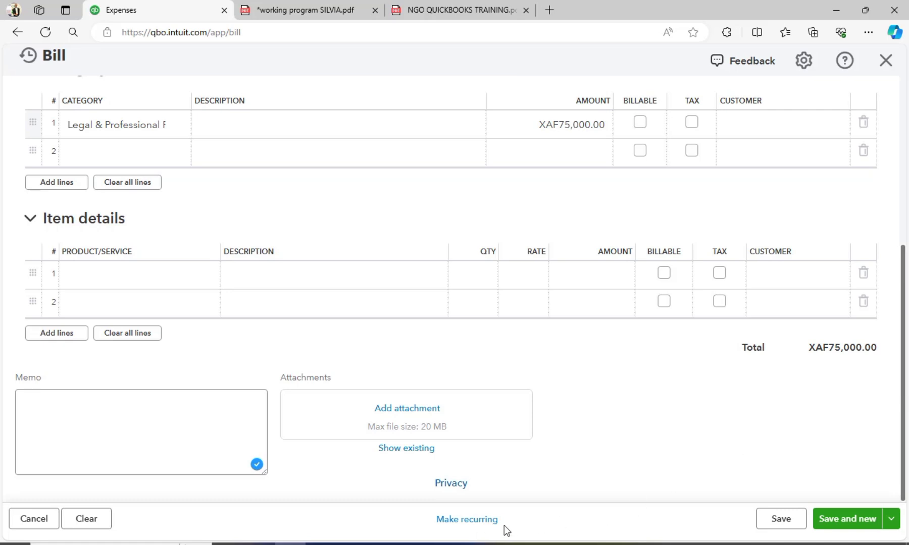
{"action": "left_click_drag", "start_coordinate": [903, 275], "coordinate": [903, 271]}
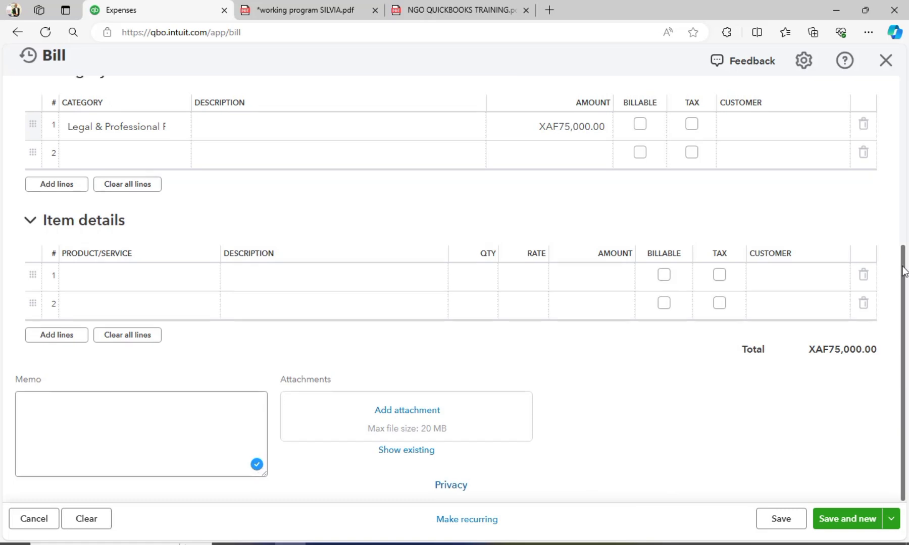
{"action": "scroll", "coordinate": [904, 272], "scroll_direction": "up", "scroll_amount": 5}
{"action": "scroll", "coordinate": [899, 248], "scroll_direction": "down", "scroll_amount": 5}
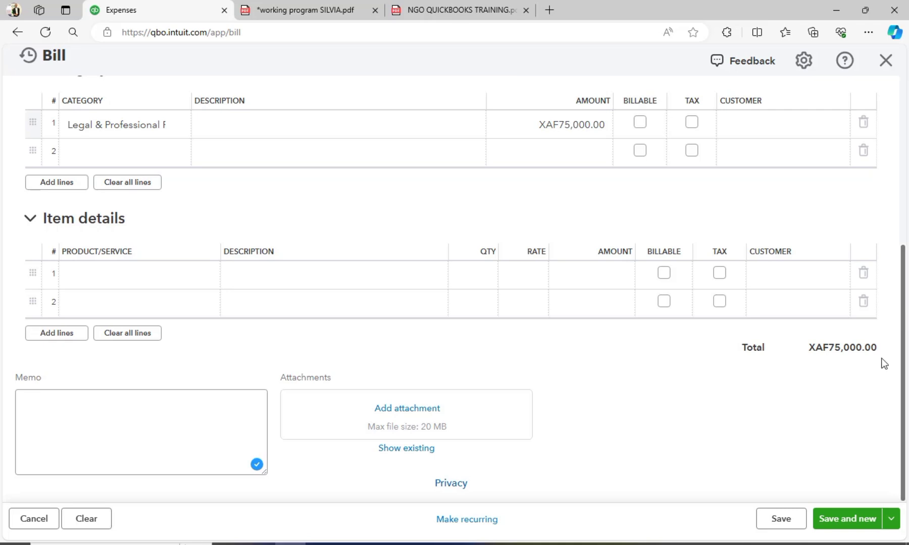
{"action": "left_click", "coordinate": [891, 520]}
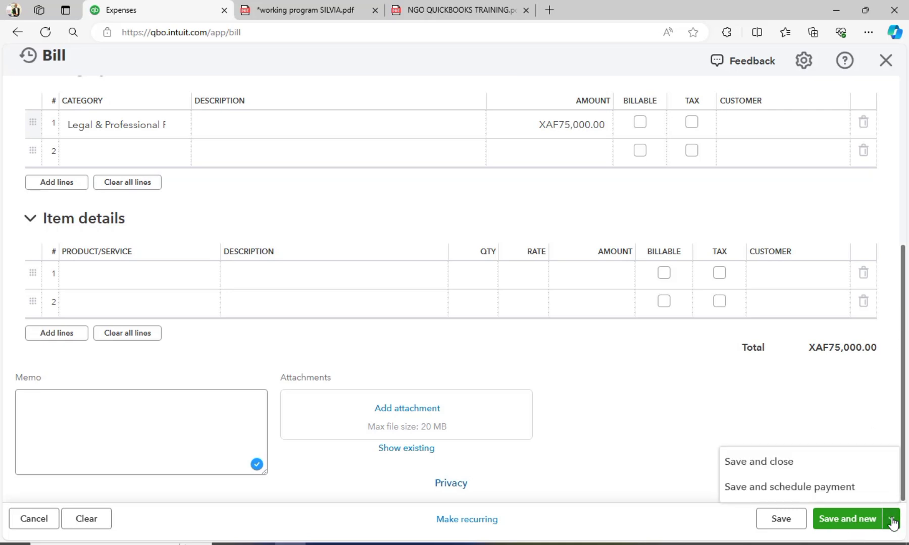
{"action": "left_click", "coordinate": [788, 476]}
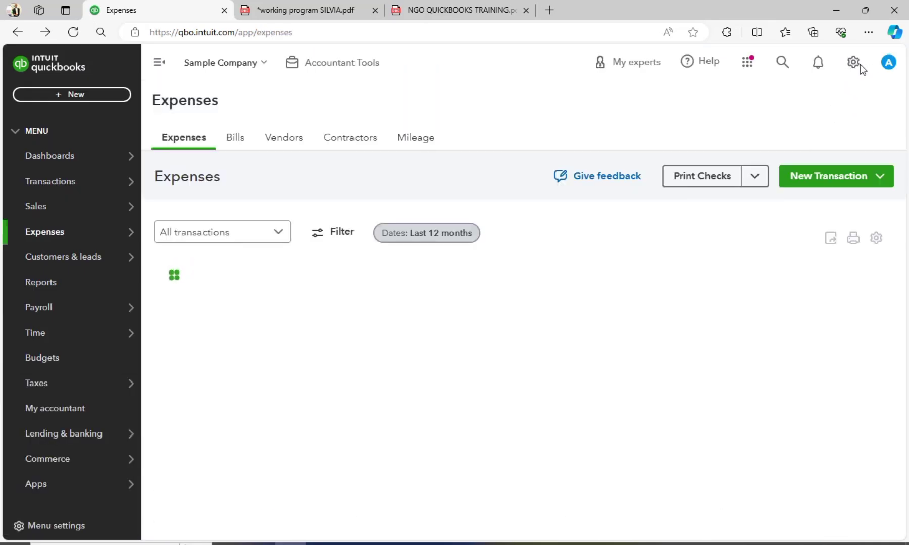
Step: Open the recurring transactions list and start a new recurring template with the transaction type Bill
{"action": "left_click", "coordinate": [853, 63]}
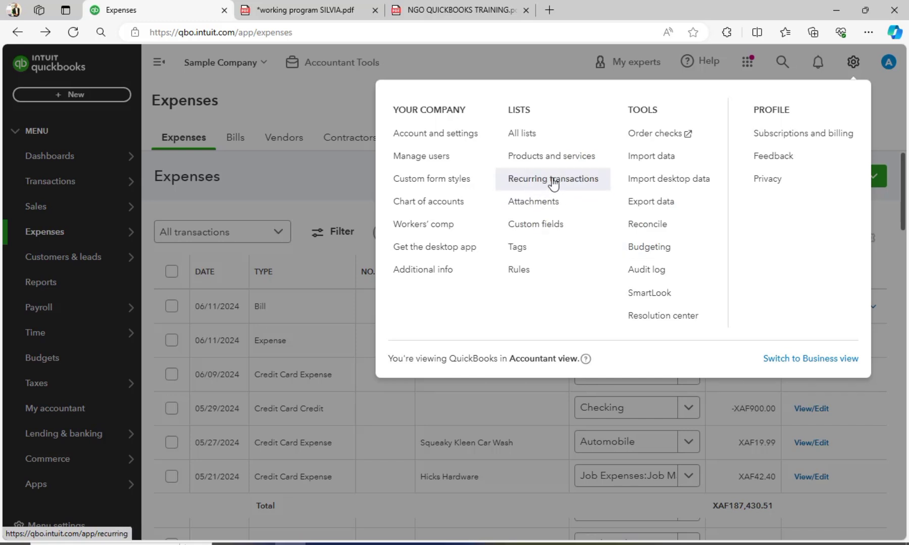
{"action": "left_click", "coordinate": [535, 183]}
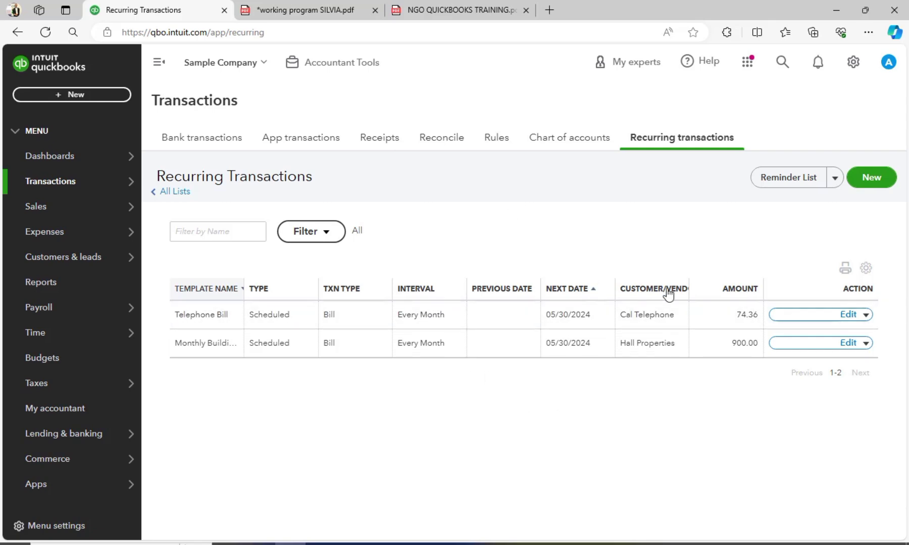
{"action": "left_click", "coordinate": [865, 182]}
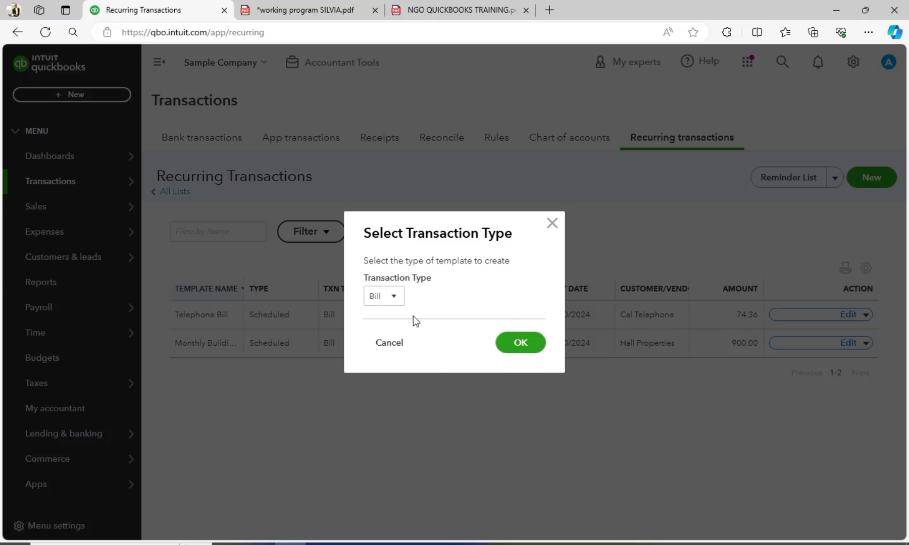
{"action": "left_click", "coordinate": [396, 300]}
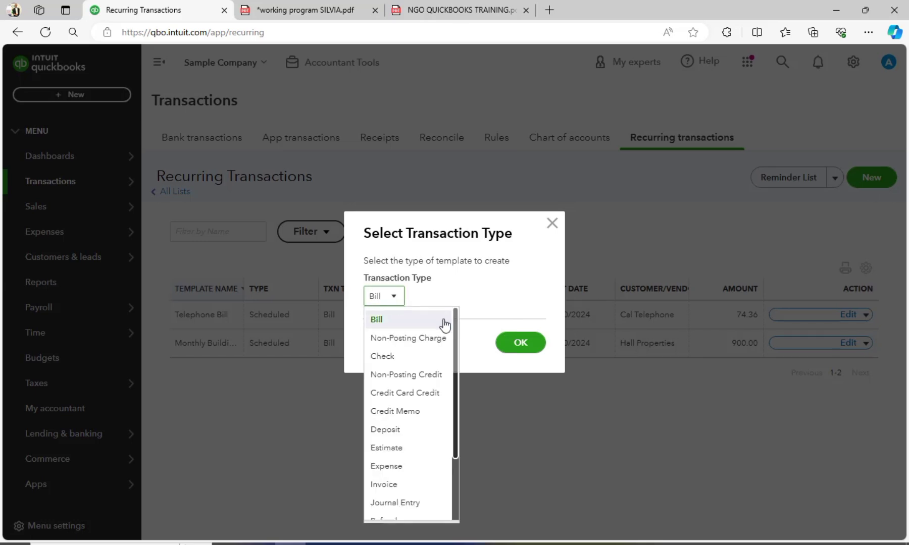
{"action": "mouse_move", "coordinate": [455, 394]}
{"action": "left_mouse_down"}
{"action": "mouse_move", "coordinate": [455, 469]}
{"action": "mouse_move", "coordinate": [458, 397]}
{"action": "left_mouse_up"}
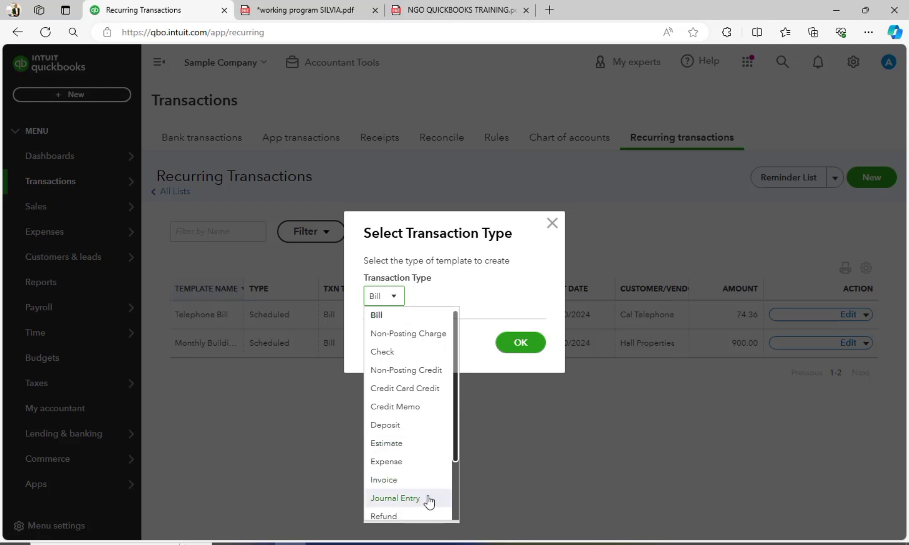
{"action": "left_click", "coordinate": [395, 316]}
{"action": "left_click", "coordinate": [524, 352]}
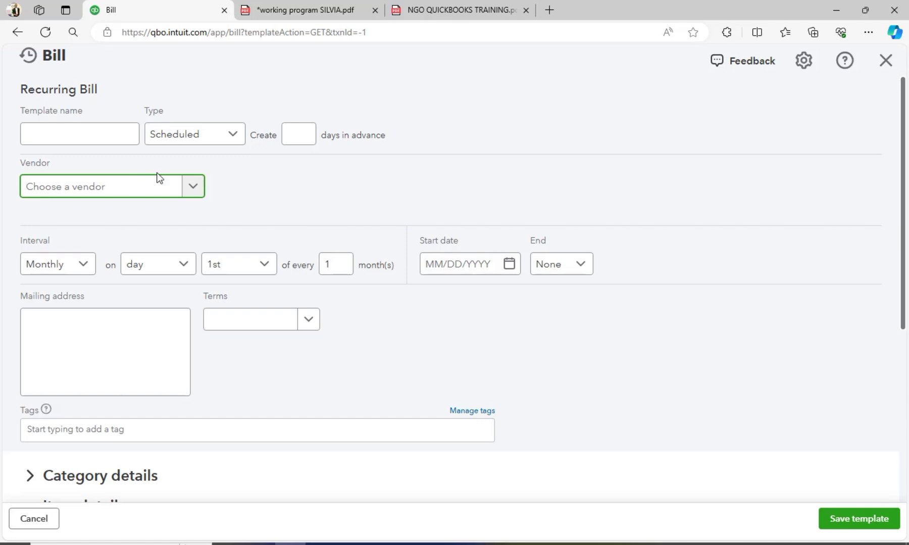
Step: Name the recurring bill template MONTHY RENT
{"action": "left_click", "coordinate": [61, 131]}
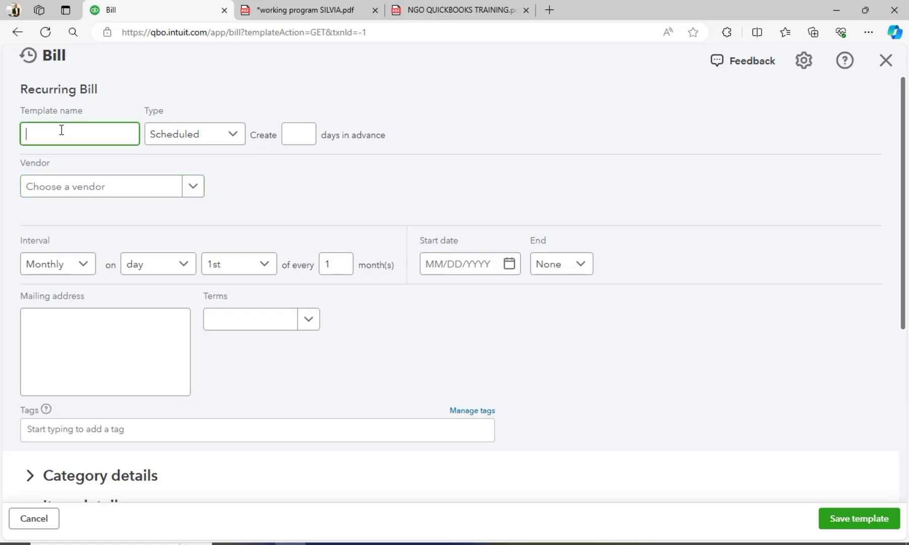
{"action": "type", "text": "RENT"}
{"action": "key", "text": "BackSpace"}
{"action": "key", "text": "BackSpace"}
{"action": "key", "text": "BackSpace"}
{"action": "key", "text": "BackSpace"}
{"action": "key", "text": "BackSpace"}
{"action": "type", "text": "MONTHY RENT"}
Step: Keep the template type Scheduled and set the bill's creation to 0 days in advance
{"action": "left_click", "coordinate": [243, 138]}
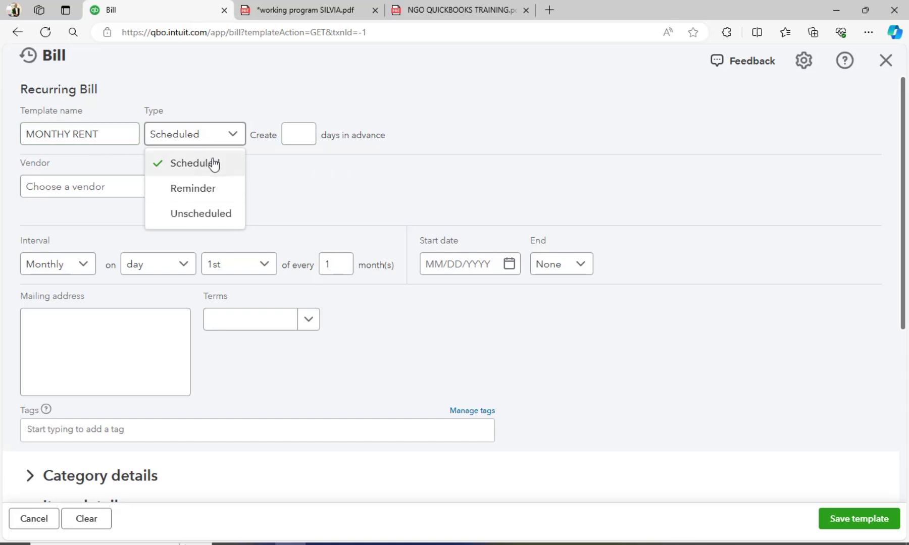
{"action": "left_click", "coordinate": [307, 182]}
{"action": "left_click", "coordinate": [299, 134]}
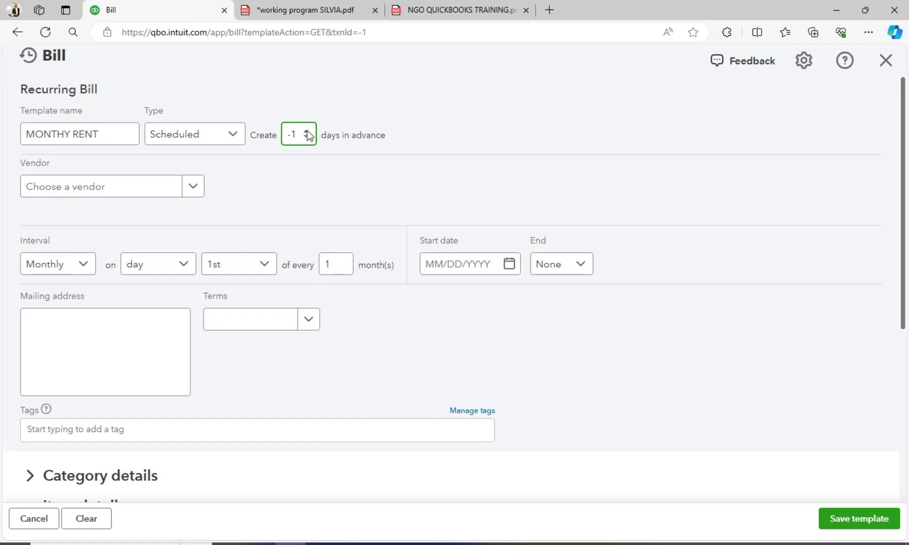
{"action": "left_click", "coordinate": [307, 137]}
Step: Add a new vendor with the display name LANDLORD and assign it to the recurring bill
{"action": "left_click", "coordinate": [192, 194]}
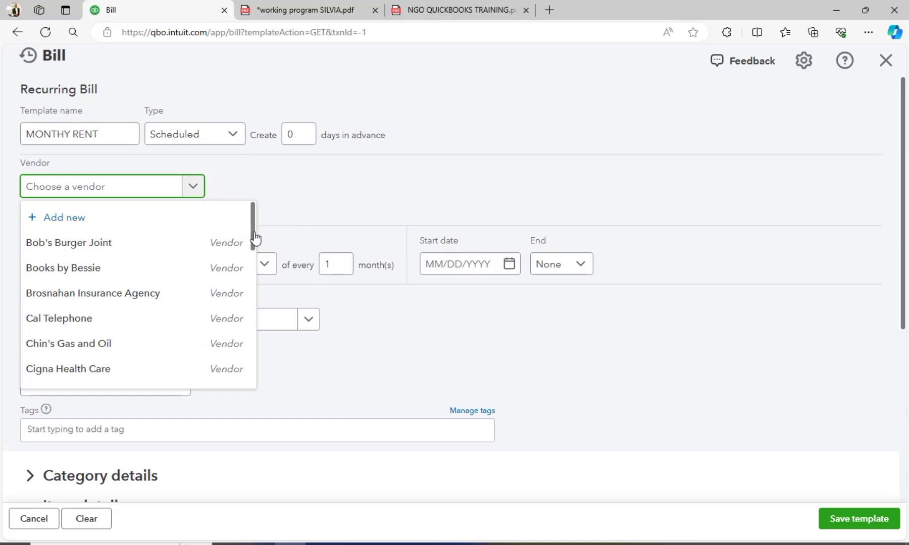
{"action": "type", "text": "L"}
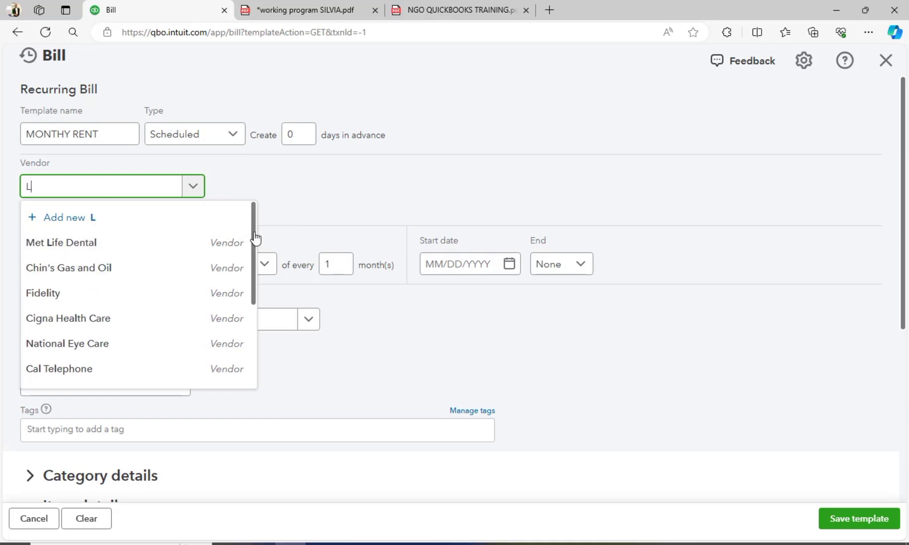
{"action": "key", "text": "BackSpace"}
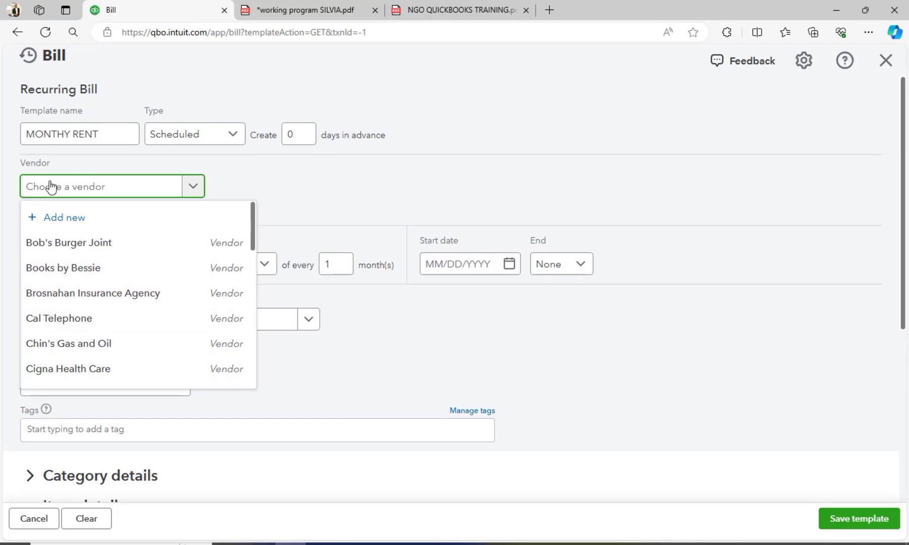
{"action": "left_click", "coordinate": [65, 217]}
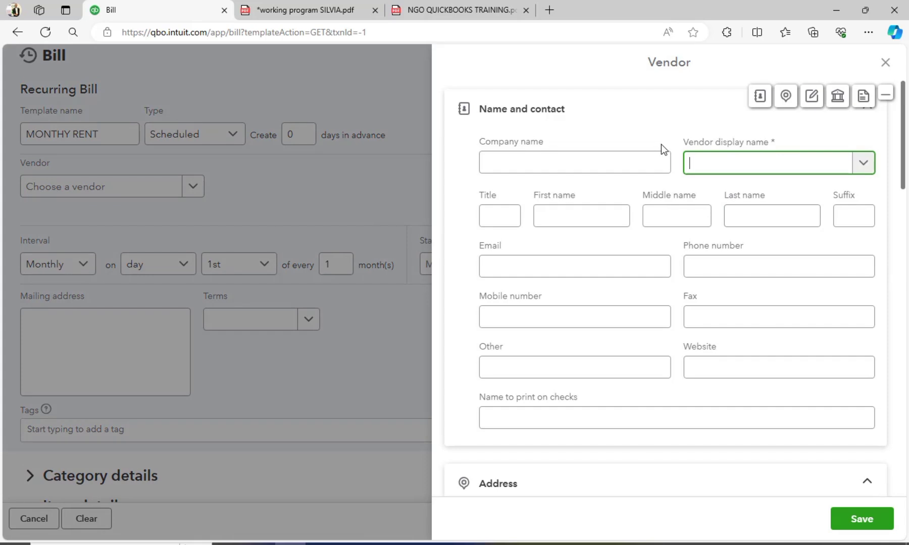
{"action": "type", "text": "LANDLORD"}
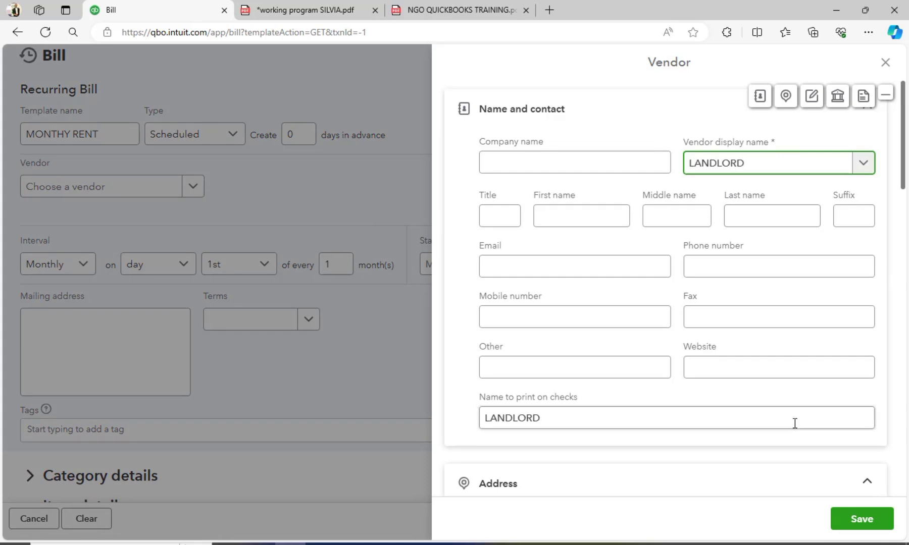
{"action": "left_click", "coordinate": [865, 521]}
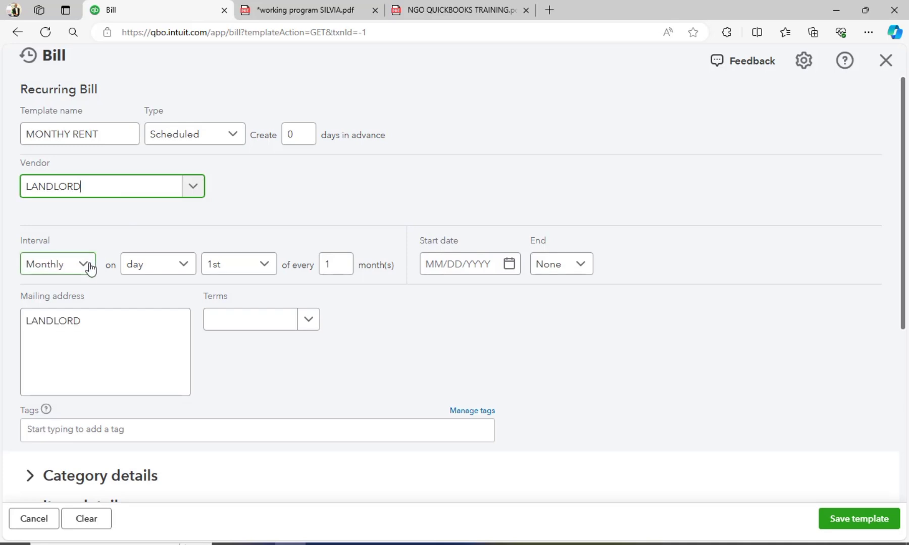
Step: Keep the recurring bill's interval at Monthly, on day 1st of every 1 month
{"action": "left_click", "coordinate": [91, 269]}
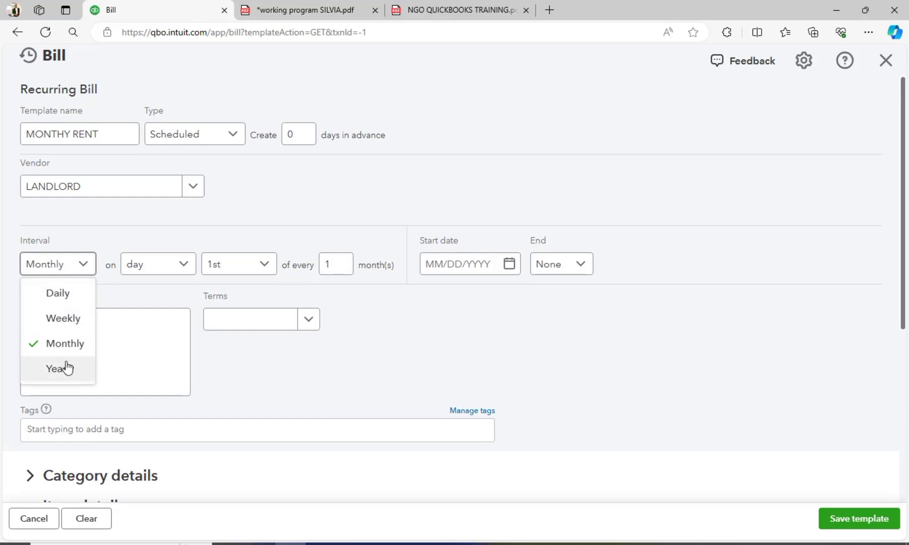
{"action": "left_click", "coordinate": [118, 304]}
{"action": "left_click", "coordinate": [177, 275]}
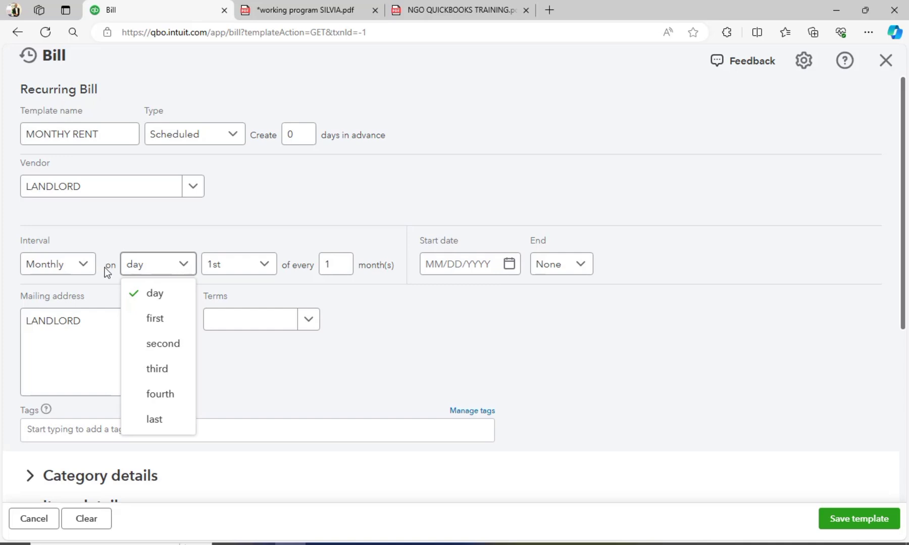
{"action": "left_click", "coordinate": [261, 264]}
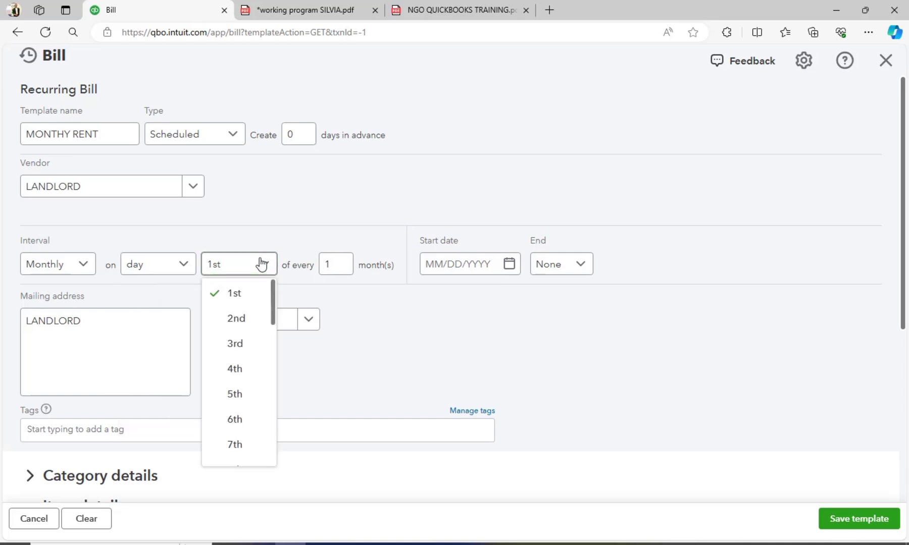
{"action": "left_click", "coordinate": [192, 269]}
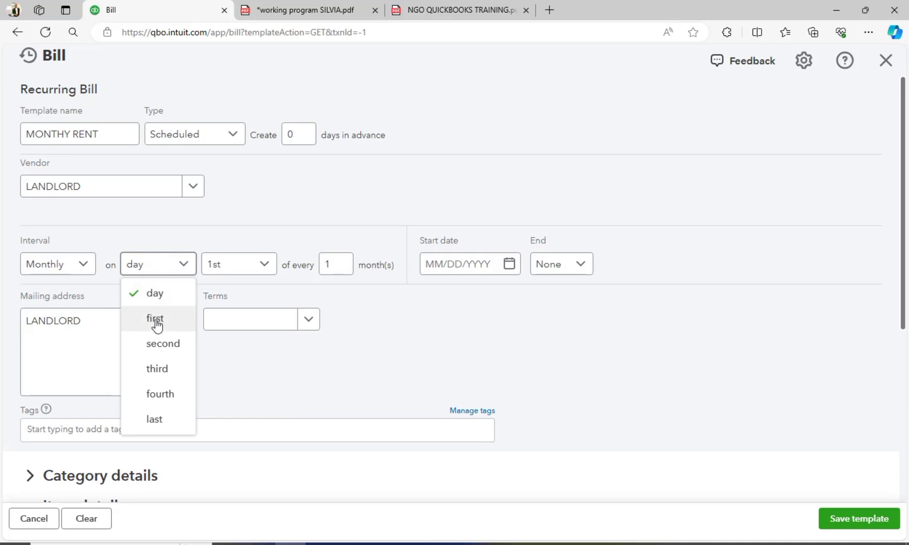
{"action": "left_click", "coordinate": [270, 270]}
{"action": "left_click", "coordinate": [229, 297]}
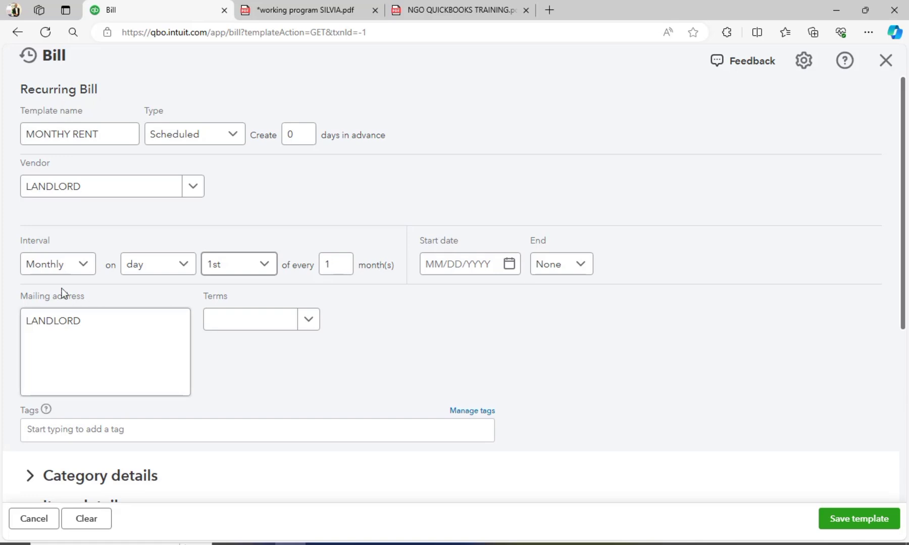
Step: Try the Weekly interval for the recurring bill and return it to Monthly
{"action": "left_click", "coordinate": [84, 268]}
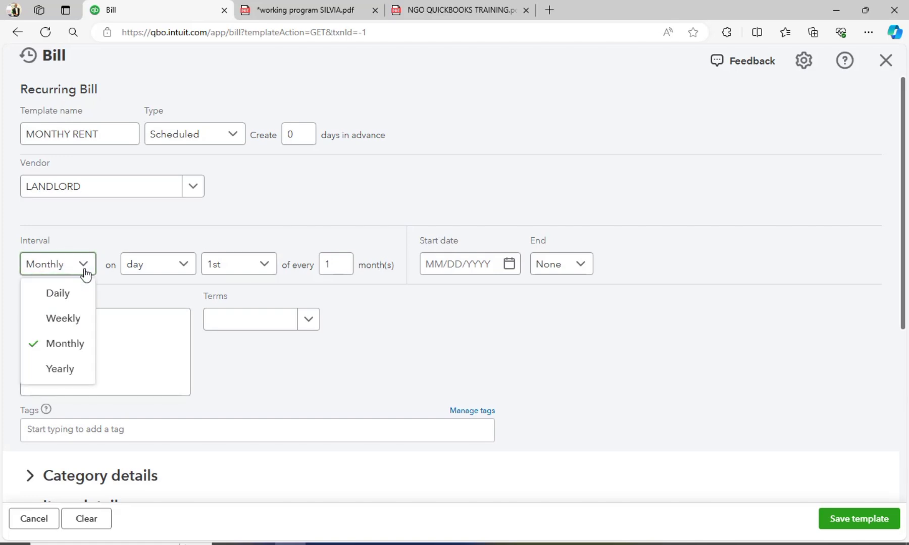
{"action": "left_click", "coordinate": [70, 328]}
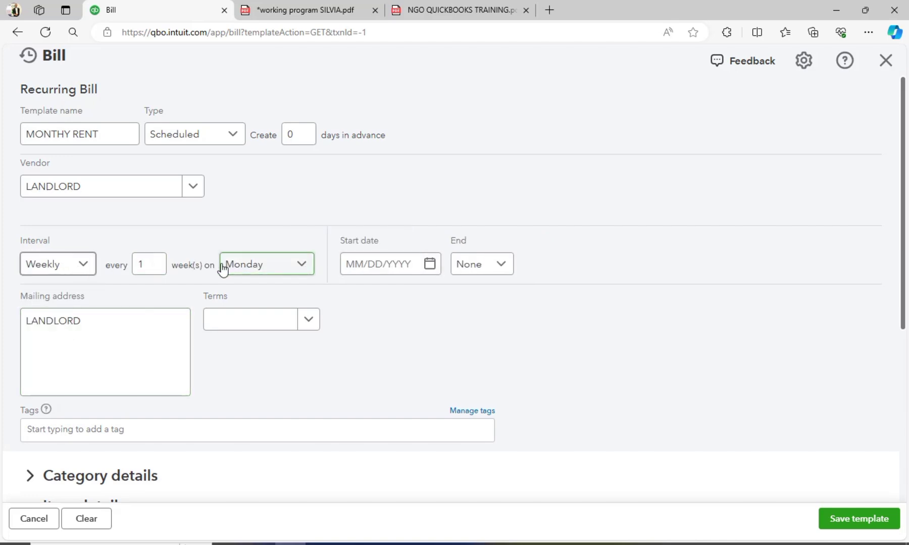
{"action": "left_click", "coordinate": [86, 270]}
{"action": "left_click", "coordinate": [71, 343]}
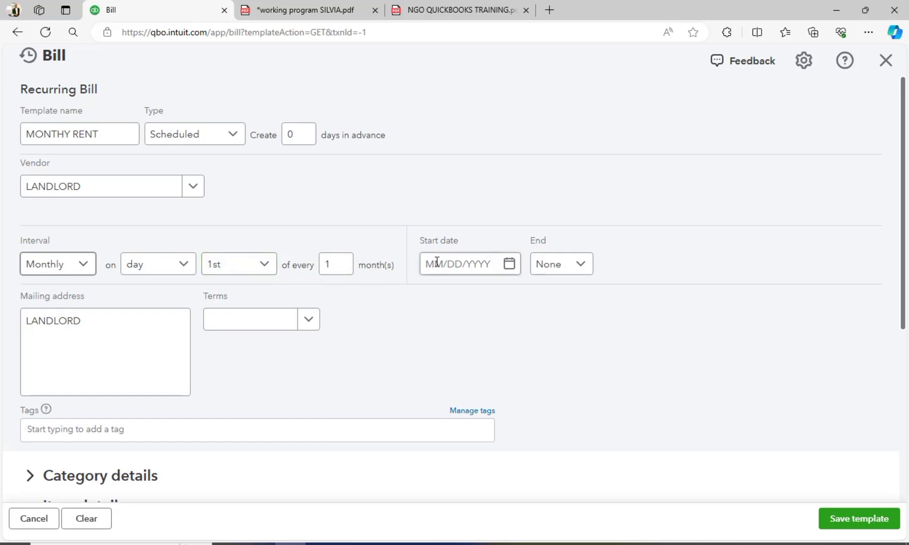
Step: Set the recurring bill's start date to 07/01/2024
{"action": "left_click", "coordinate": [506, 267]}
{"action": "left_click", "coordinate": [506, 267]}
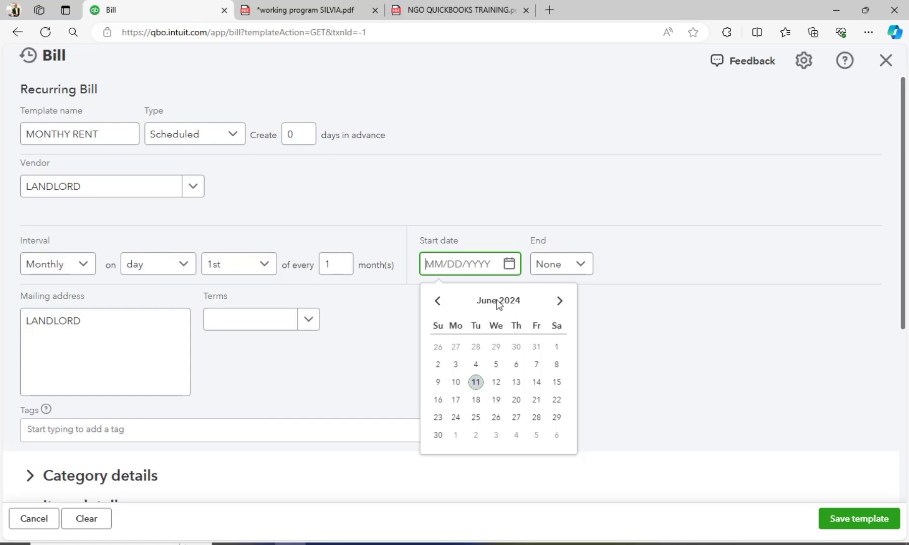
{"action": "left_click", "coordinate": [559, 302]}
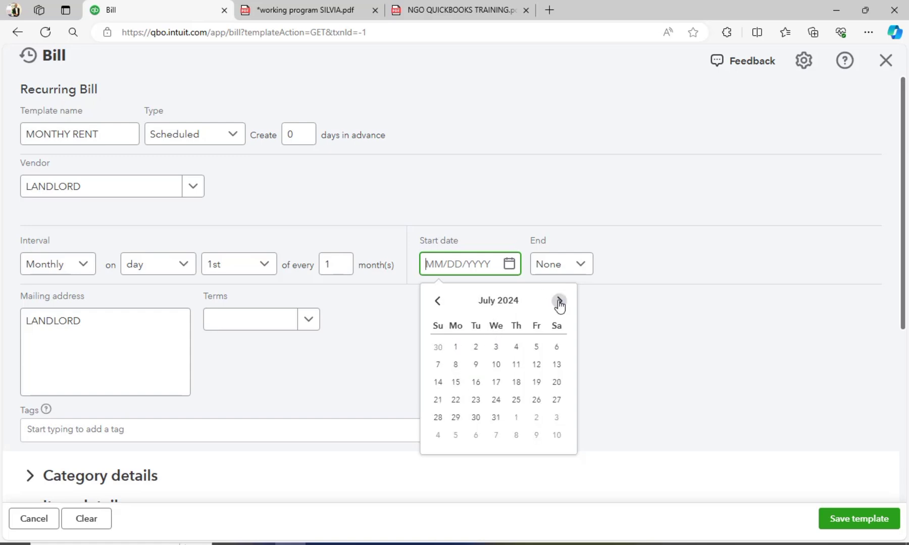
{"action": "left_click", "coordinate": [453, 348]}
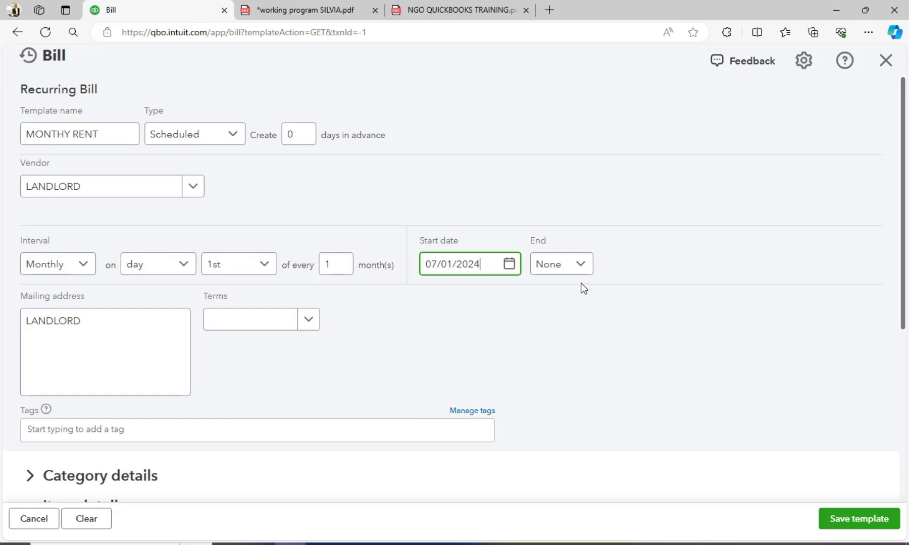
Step: Try ending the recurrence by a set date and return the end option to None
{"action": "left_click", "coordinate": [581, 266]}
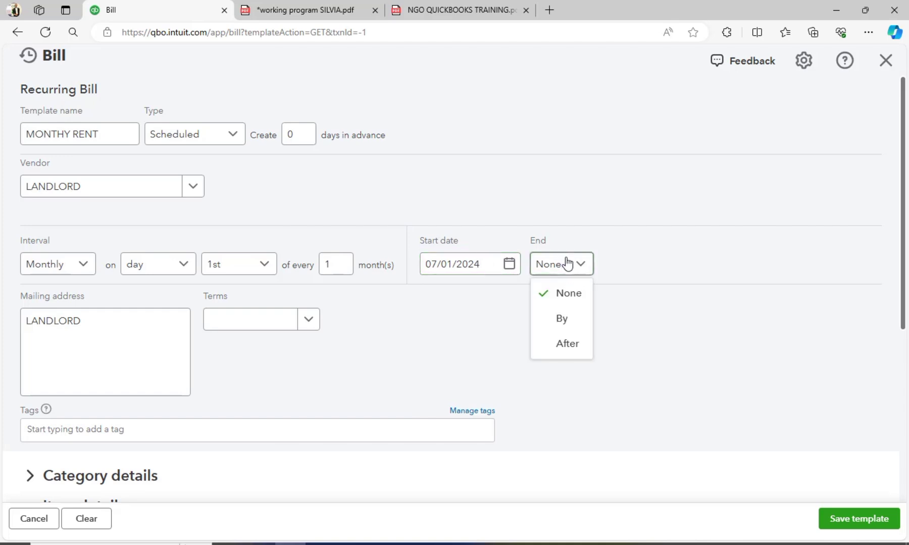
{"action": "left_click", "coordinate": [565, 319]}
{"action": "left_click", "coordinate": [696, 269]}
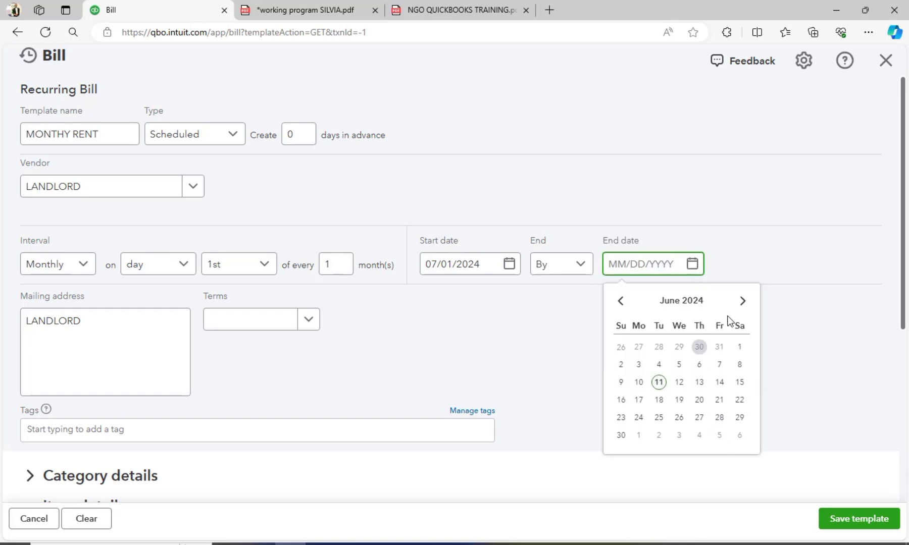
{"action": "left_click", "coordinate": [585, 269]}
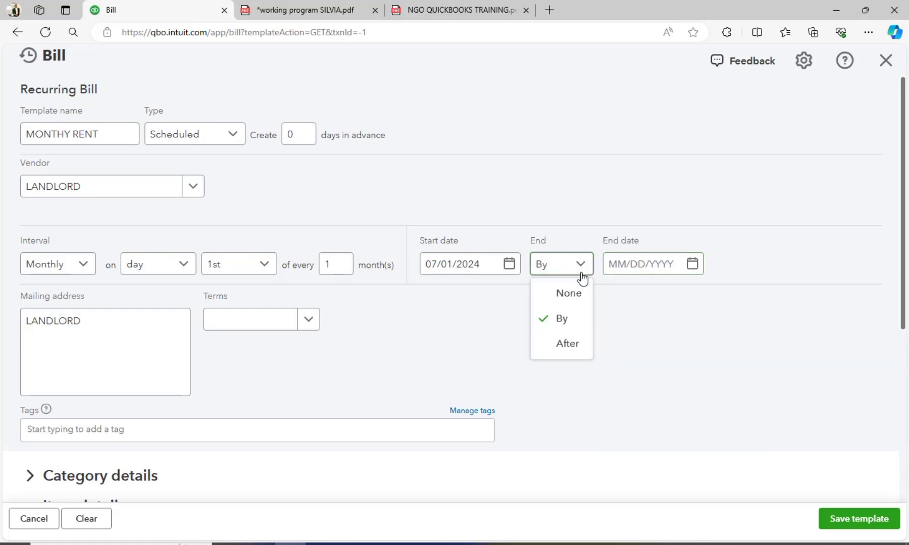
{"action": "left_click", "coordinate": [574, 298]}
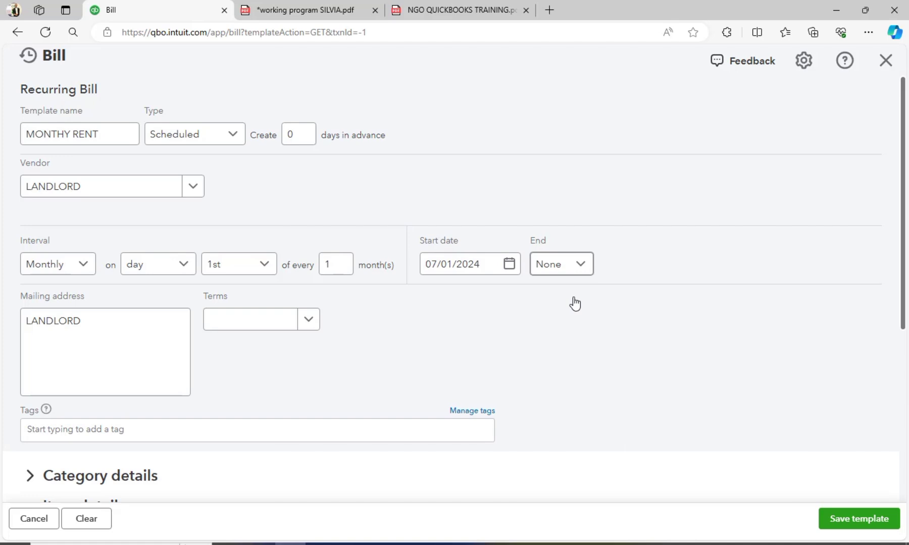
Step: Set the recurring bill's payment terms to Net 30
{"action": "scroll", "coordinate": [321, 172], "scroll_direction": "down", "scroll_amount": 3}
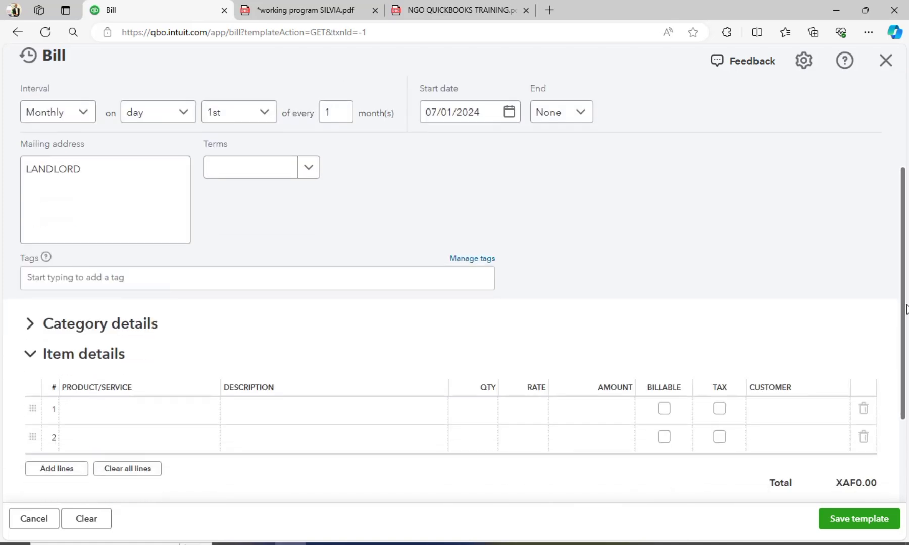
{"action": "left_click", "coordinate": [314, 170]}
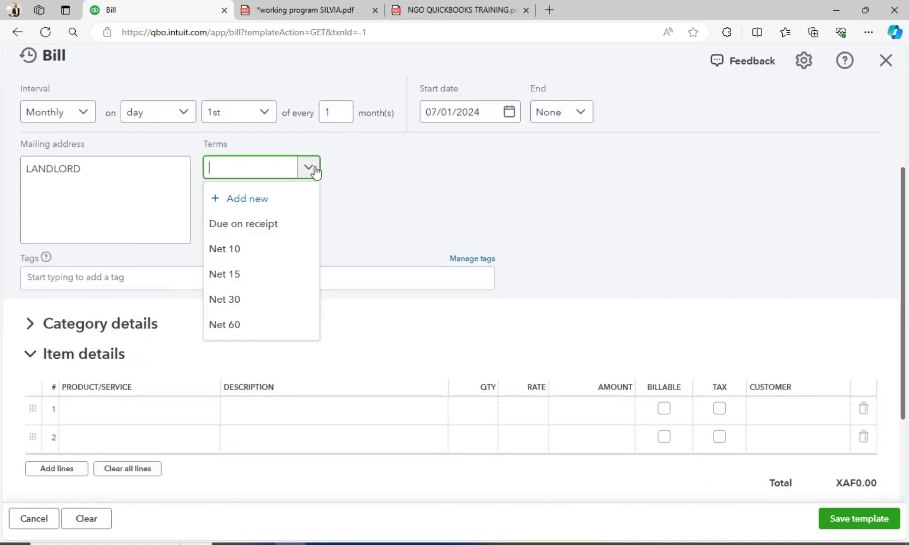
{"action": "left_click", "coordinate": [237, 301]}
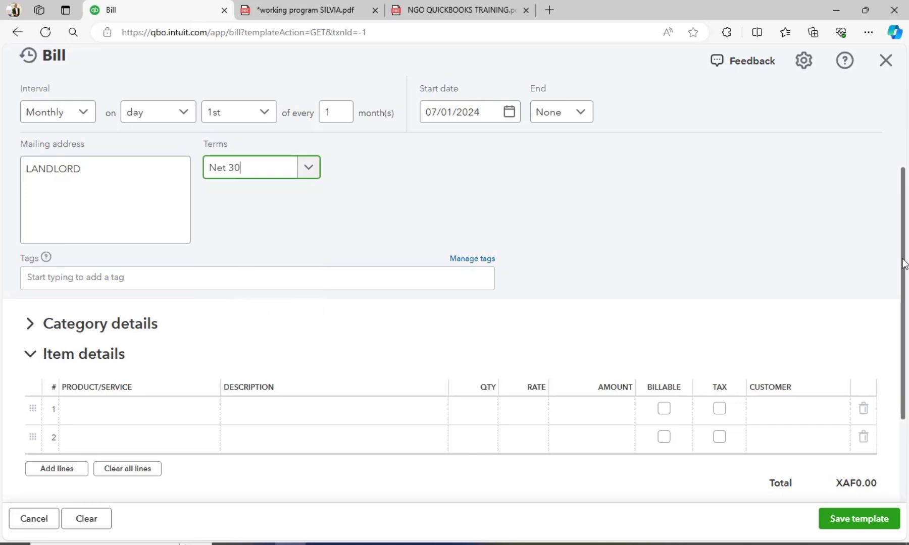
Step: Expand the category details and enter RENT as the category on the first line
{"action": "left_click_drag", "start_coordinate": [902, 259], "coordinate": [901, 302]}
{"action": "scroll", "coordinate": [900, 299], "scroll_direction": "down", "scroll_amount": 2}
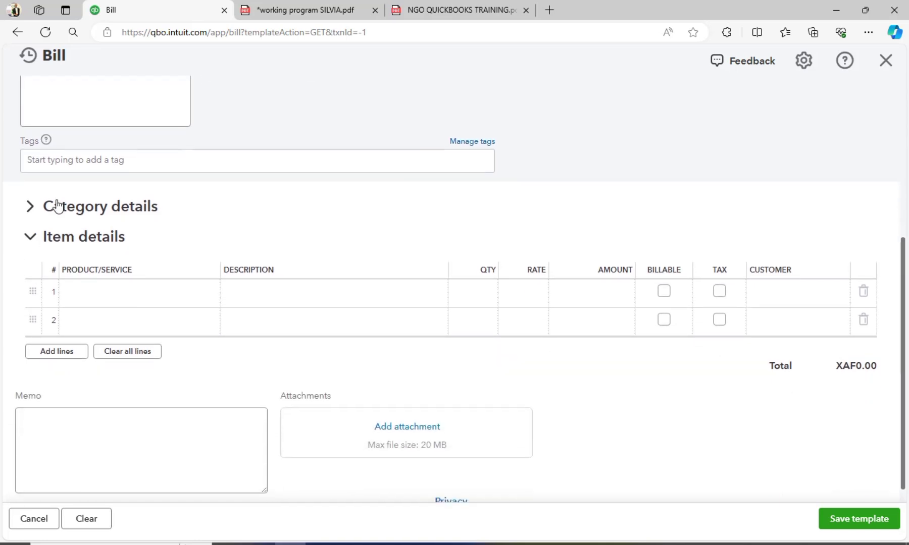
{"action": "left_click", "coordinate": [32, 207]}
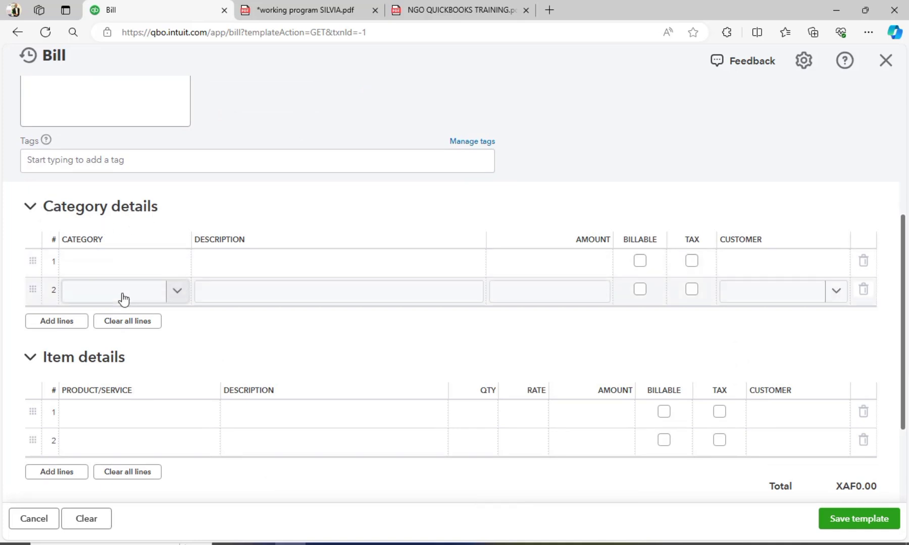
{"action": "left_click", "coordinate": [148, 275]}
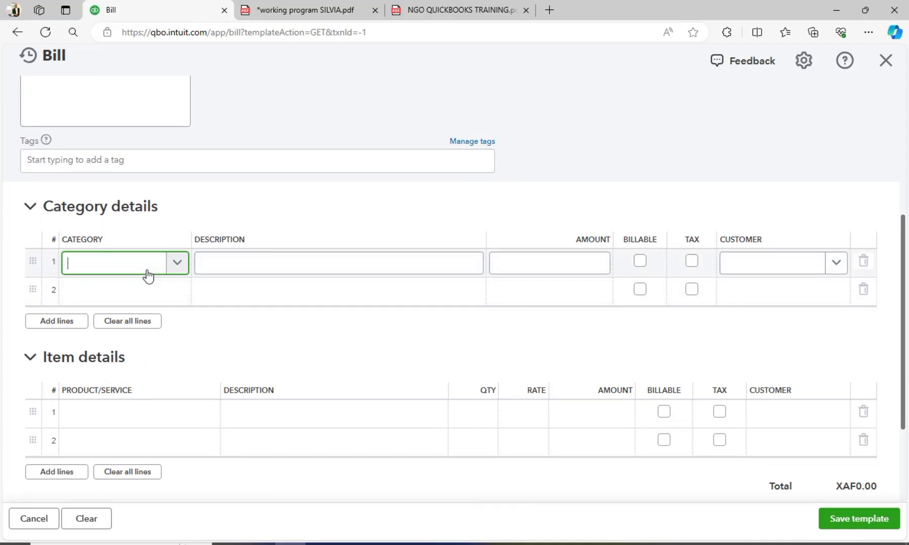
{"action": "type", "text": "RENT"}
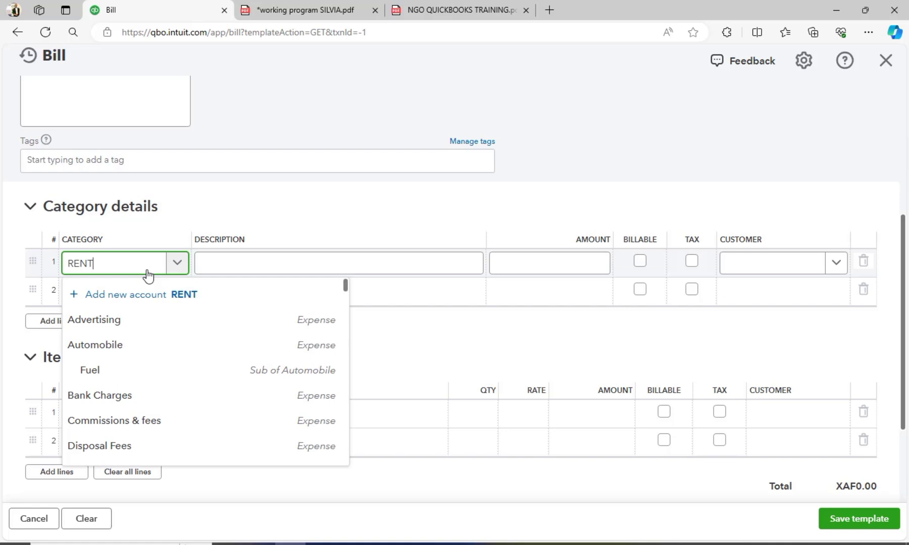
Step: Fill the first category line of the bill template with Rent or Lease and an amount of 50,000, and save the template
{"action": "left_click", "coordinate": [120, 320]}
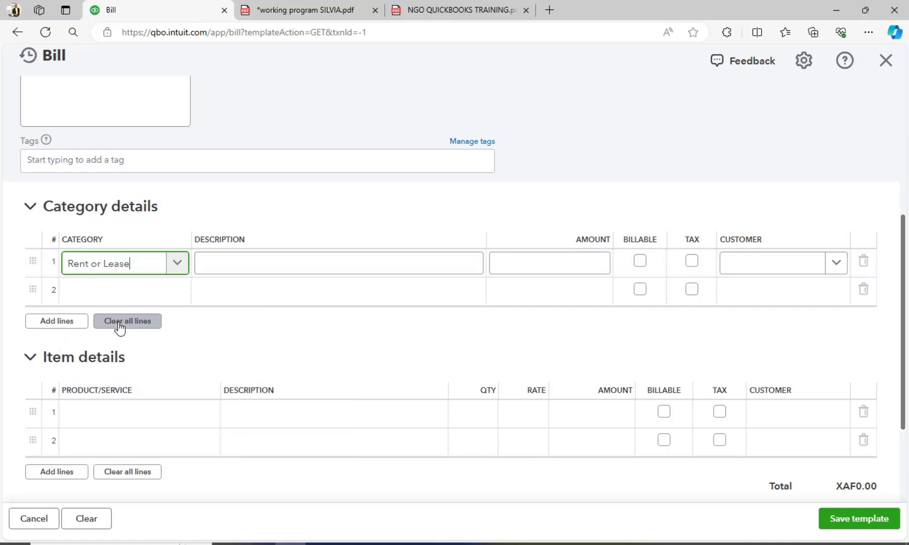
{"action": "key", "text": "Tab"}
{"action": "key", "text": "Tab"}
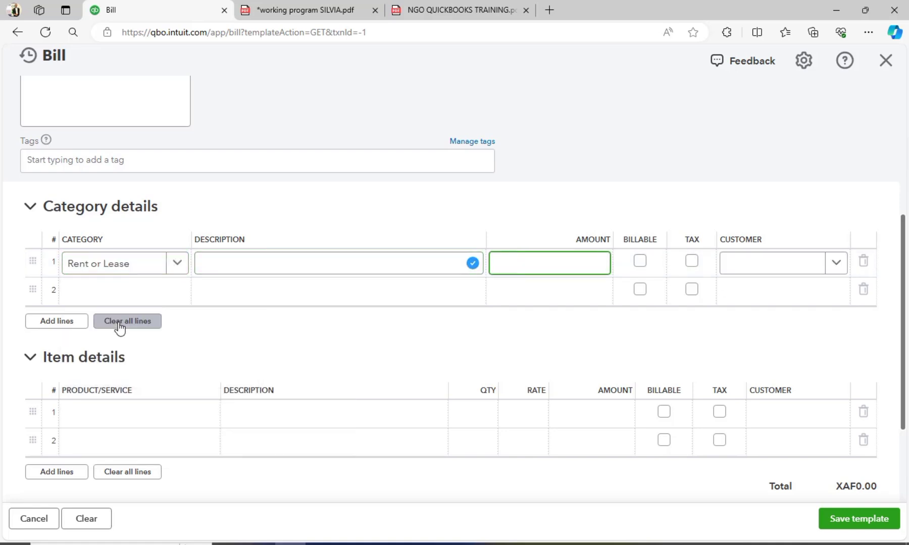
{"action": "type", "text": "50,0000"}
{"action": "key", "text": "Tab"}
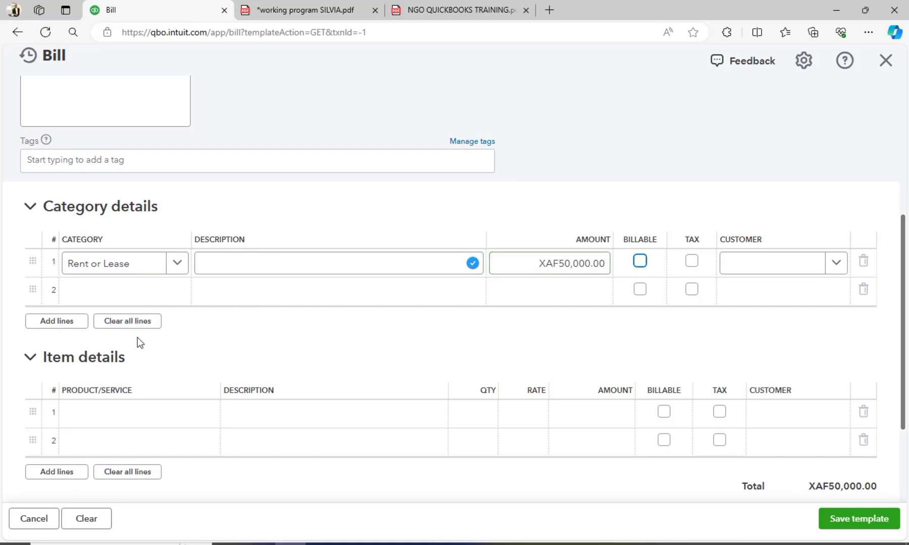
{"action": "left_click", "coordinate": [515, 285]}
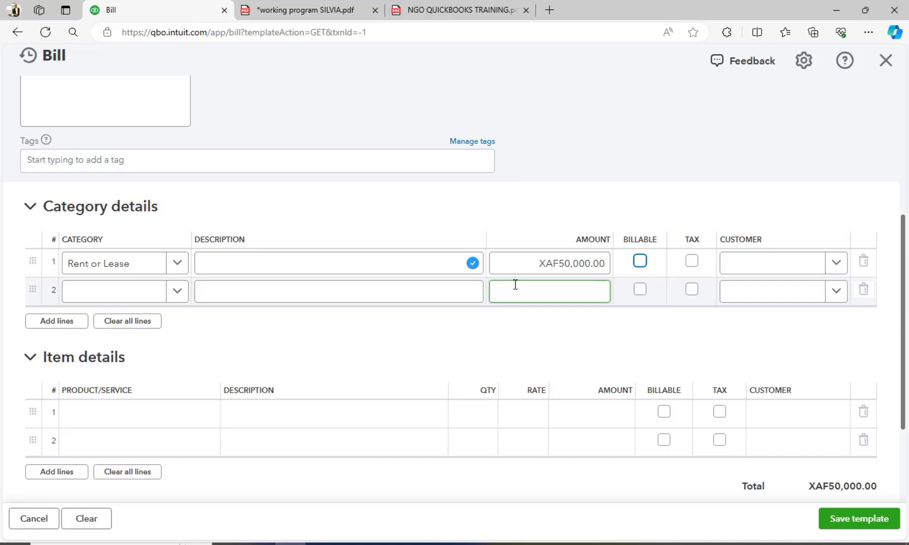
{"action": "left_click", "coordinate": [858, 526]}
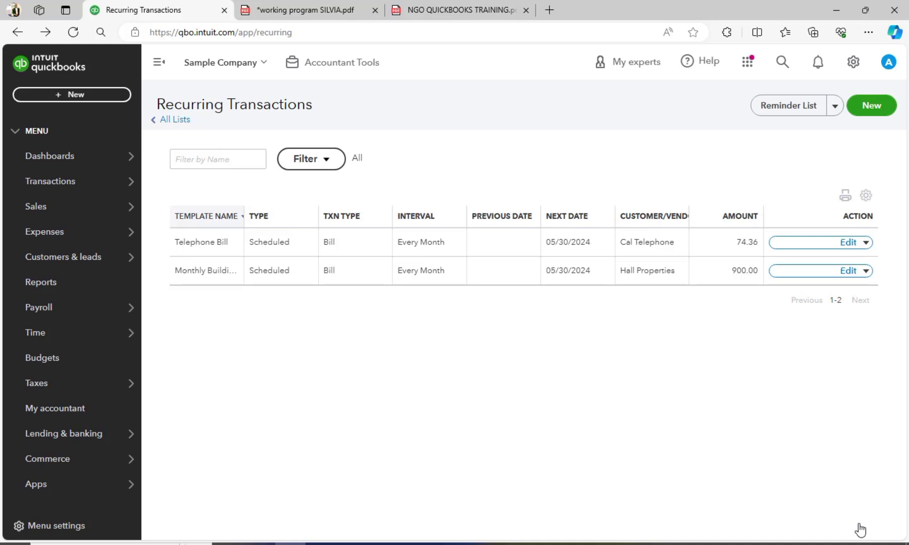
Step: Open Pay Bills from the new transaction options and select the Books by Bessie bill for payment
{"action": "left_click", "coordinate": [160, 122]}
{"action": "left_click", "coordinate": [80, 97]}
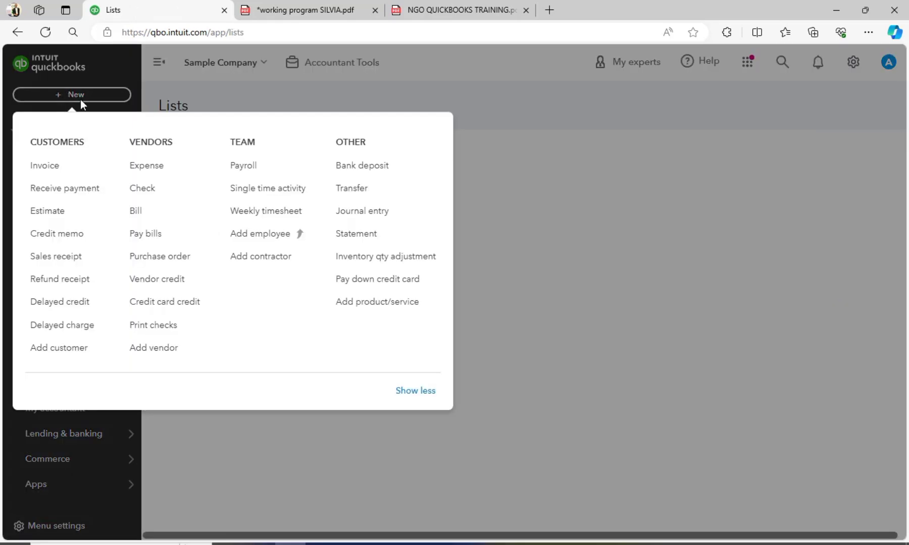
{"action": "left_click", "coordinate": [152, 242]}
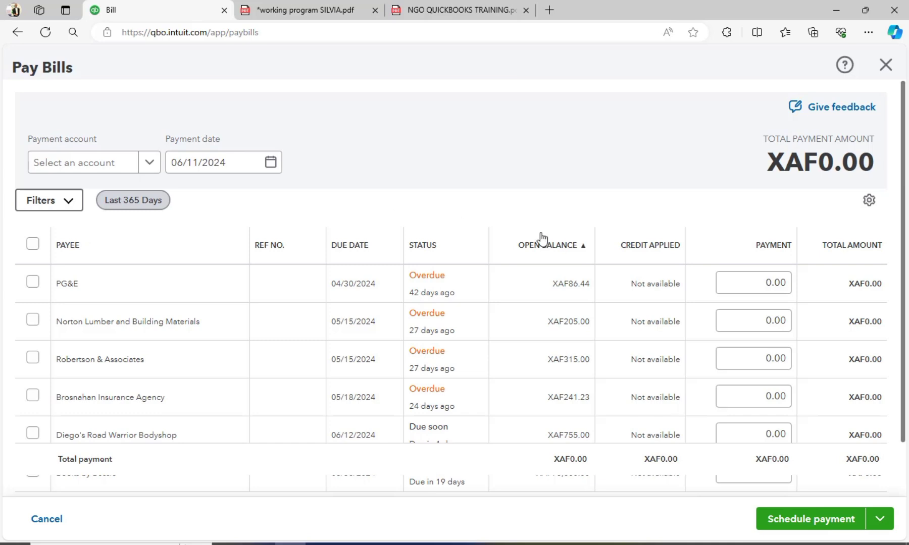
{"action": "scroll", "coordinate": [906, 167], "scroll_direction": "down", "scroll_amount": 2}
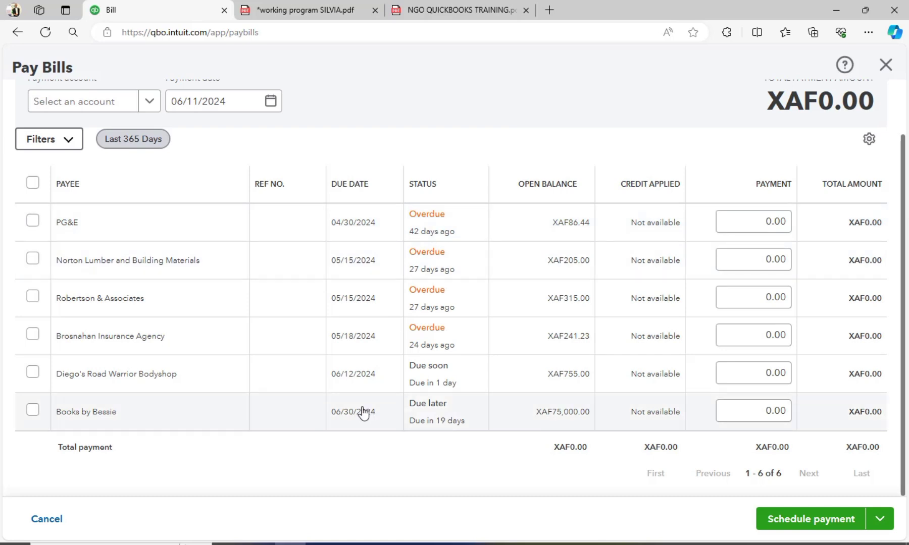
{"action": "left_click", "coordinate": [33, 410]}
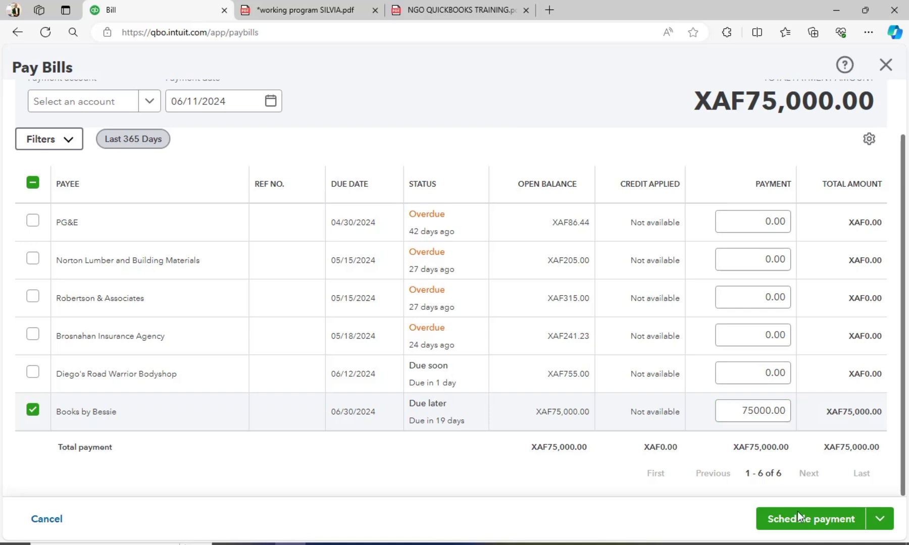
Step: Set the payment account to Checking and save and close the bill payment
{"action": "left_click", "coordinate": [880, 521]}
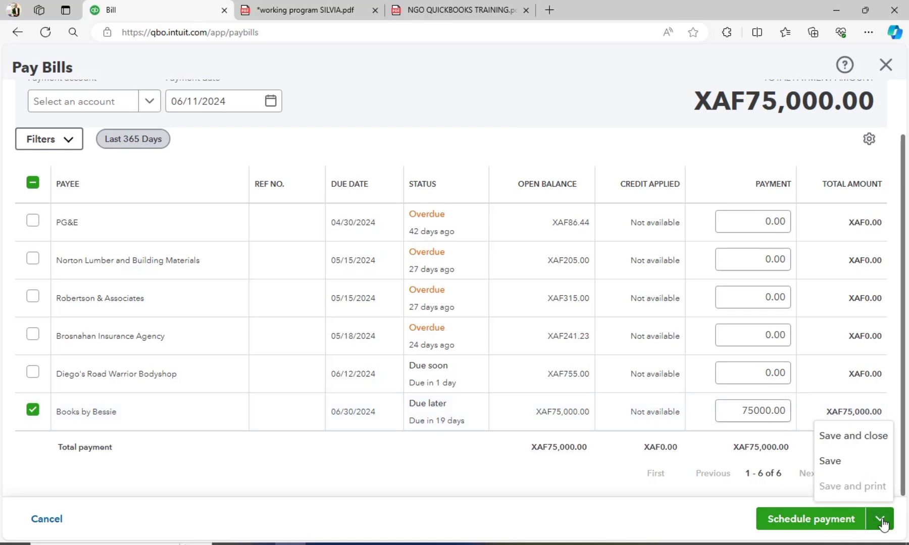
{"action": "left_click", "coordinate": [862, 436]}
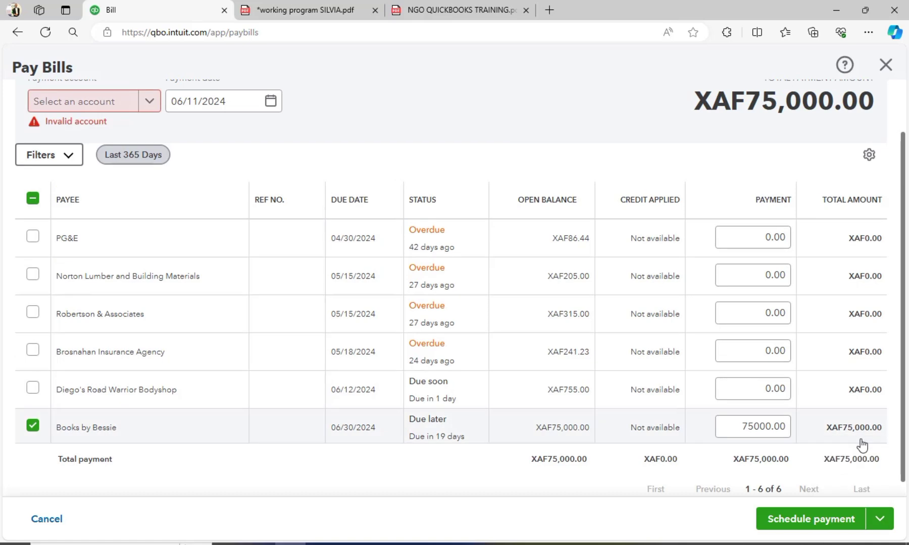
{"action": "left_click", "coordinate": [155, 104]}
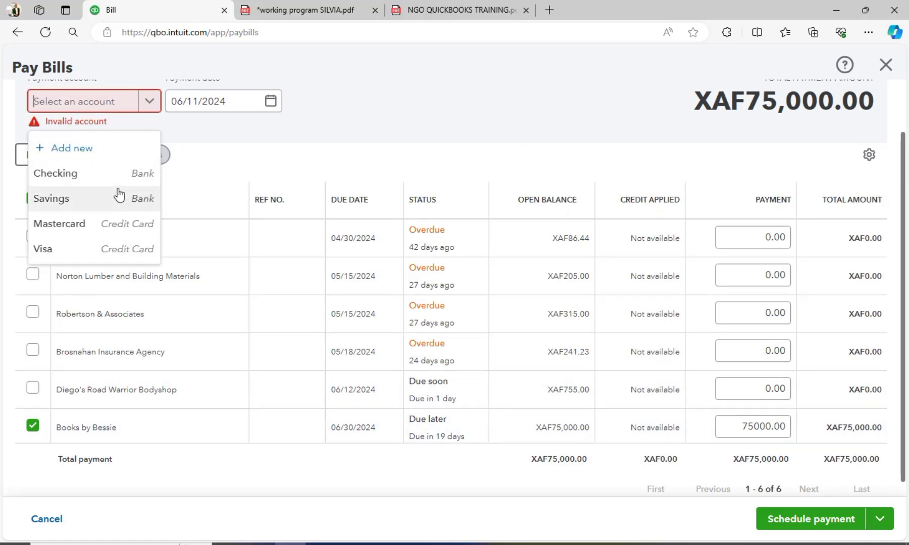
{"action": "left_click", "coordinate": [104, 174]}
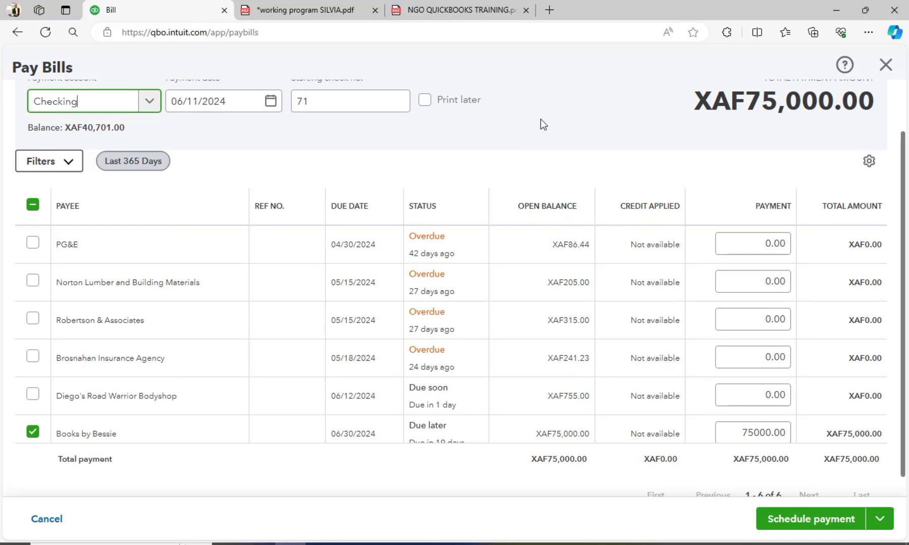
{"action": "left_click_drag", "start_coordinate": [901, 252], "coordinate": [899, 203]}
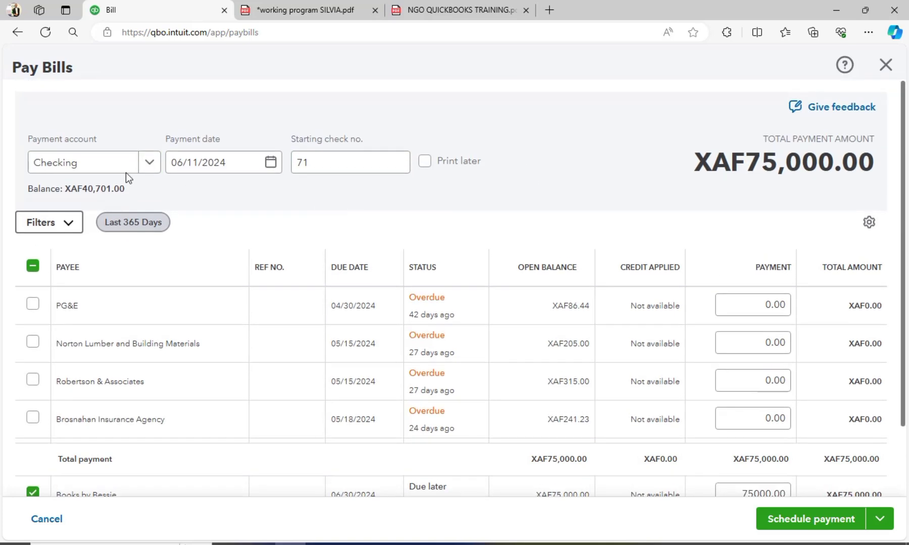
{"action": "scroll", "coordinate": [907, 226], "scroll_direction": "down", "scroll_amount": 2}
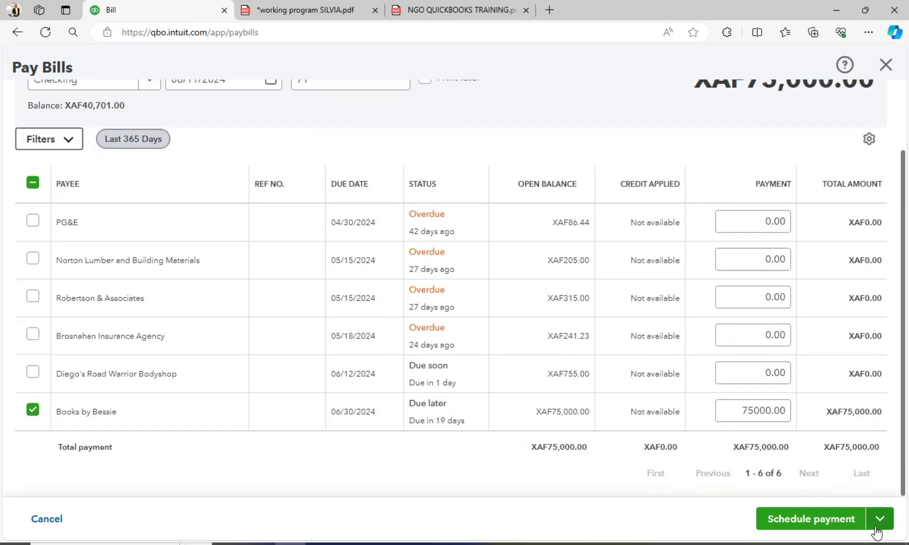
{"action": "left_click", "coordinate": [880, 519]}
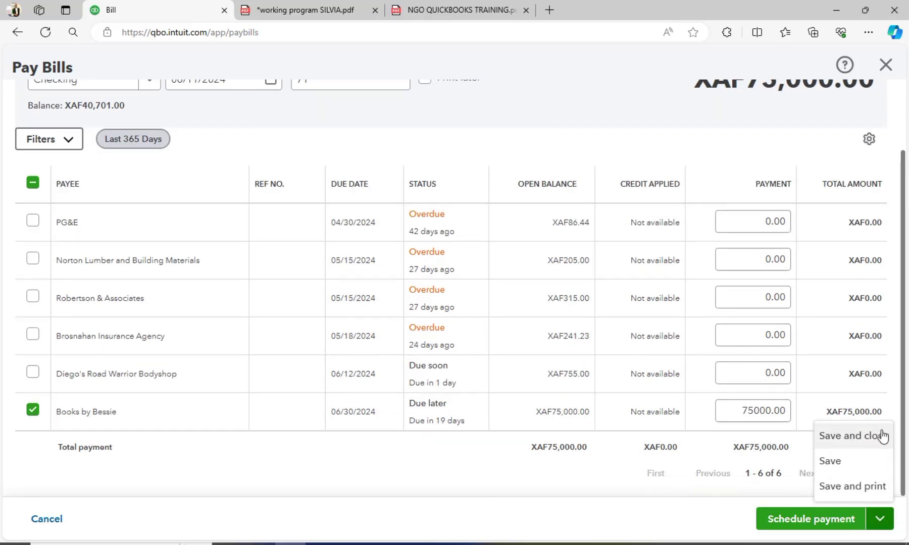
{"action": "left_click", "coordinate": [881, 436]}
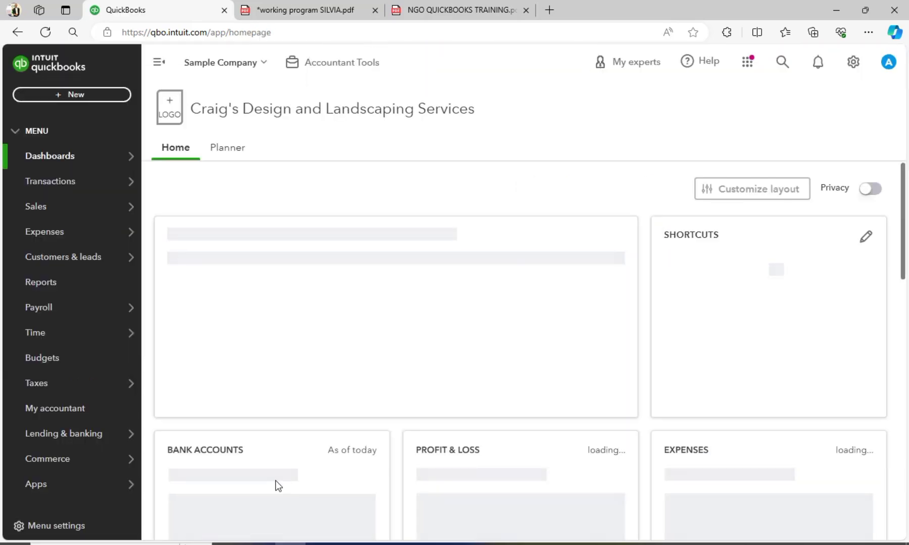
Step: Switch to the QuickBooks session in the Chrome window and open the Reconcile tool
{"action": "left_click", "coordinate": [65, 234]}
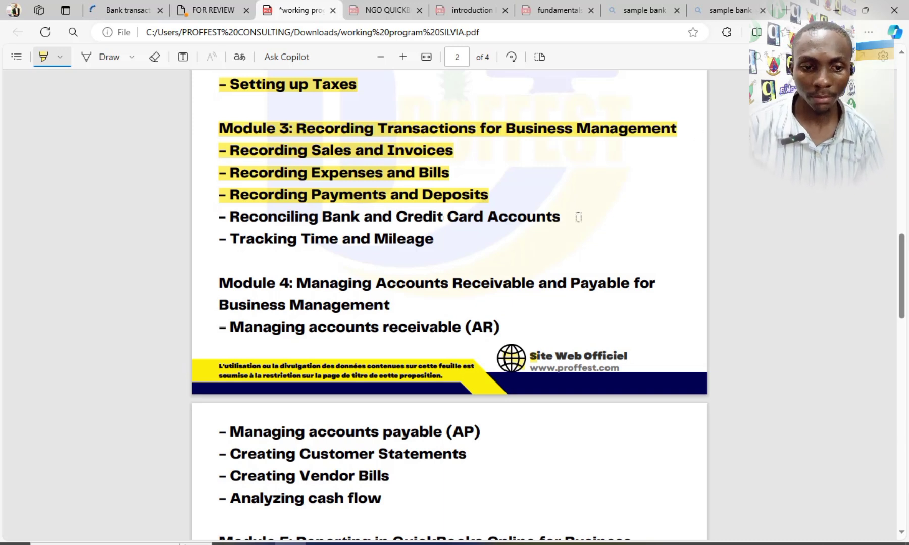
{"action": "left_click", "coordinate": [835, 10]}
{"action": "left_click", "coordinate": [510, 259]}
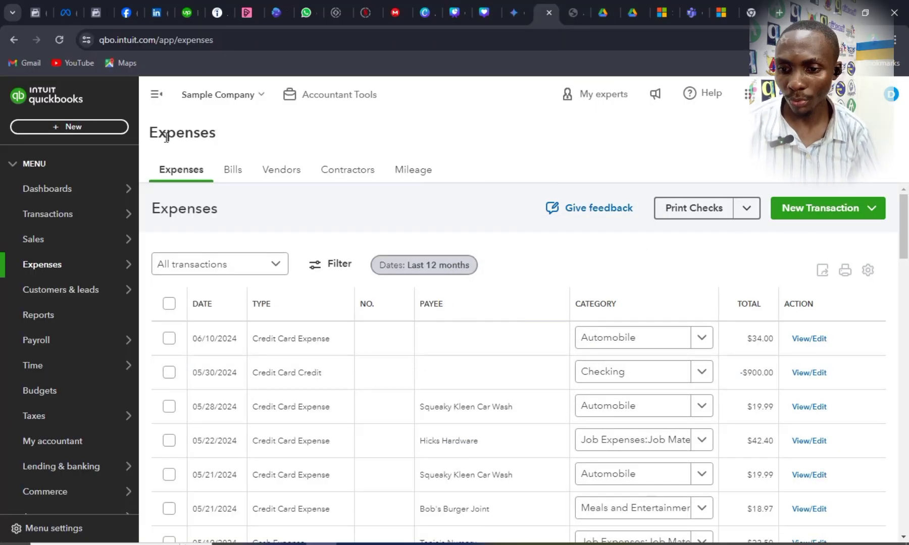
{"action": "left_click", "coordinate": [869, 94]}
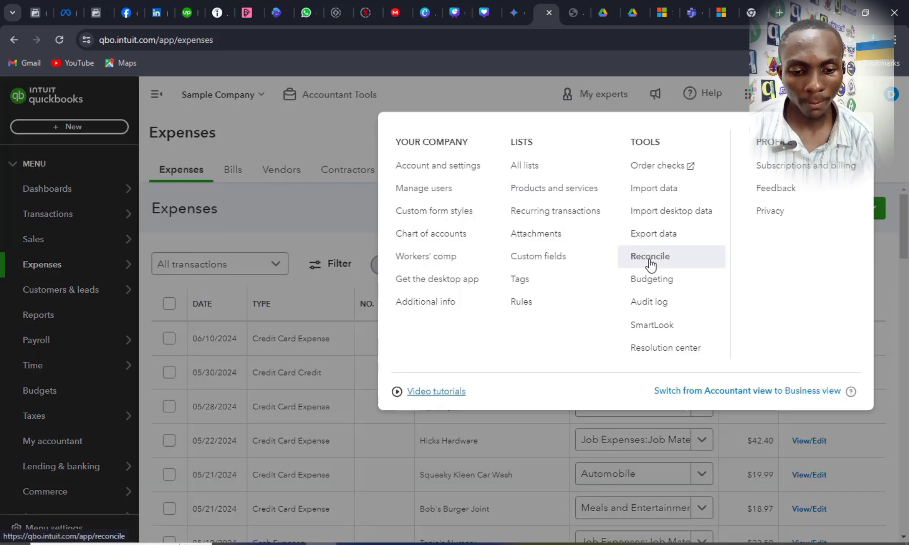
{"action": "left_click", "coordinate": [650, 257]}
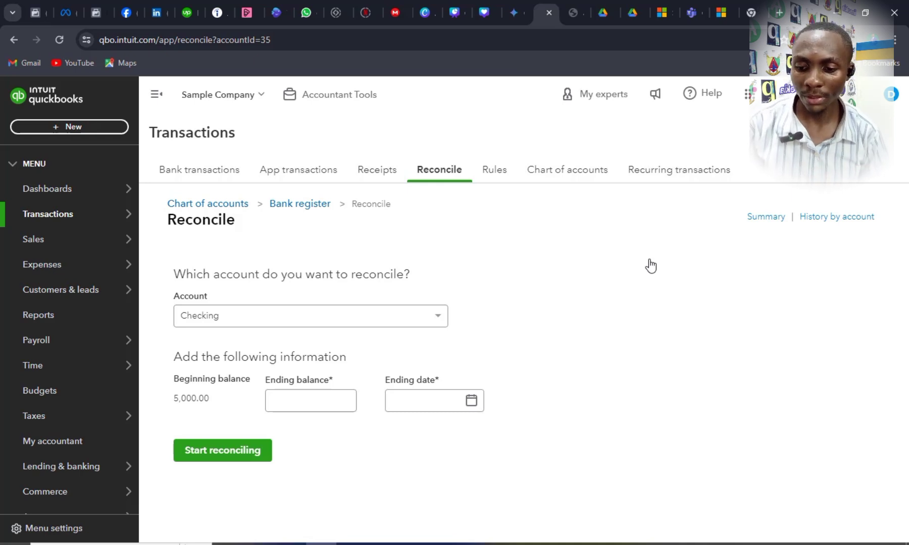
Step: Look through the account choices and the Example_Bank U.S.A. workbook in Excel, and return to the Reconcile page
{"action": "left_click", "coordinate": [438, 317]}
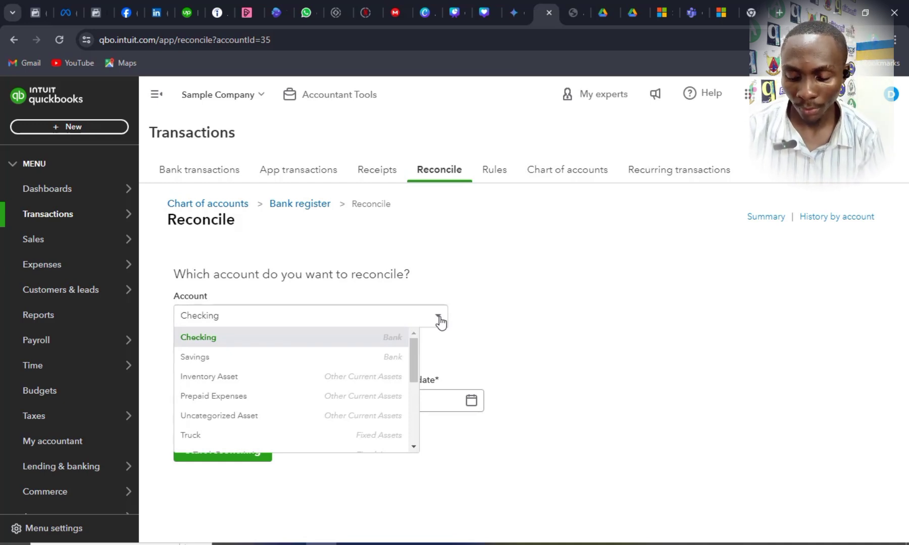
{"action": "left_click", "coordinate": [499, 329]}
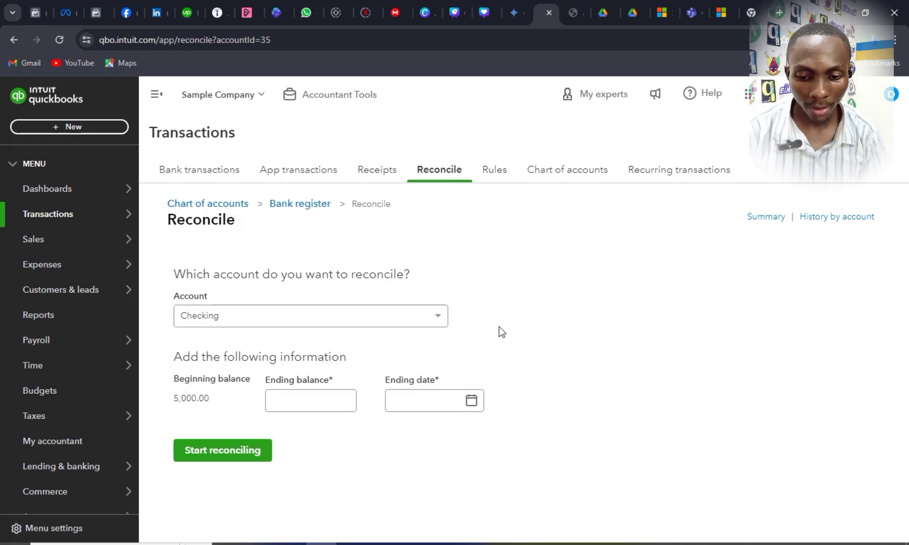
{"action": "mouse_move", "coordinate": [393, 536]}
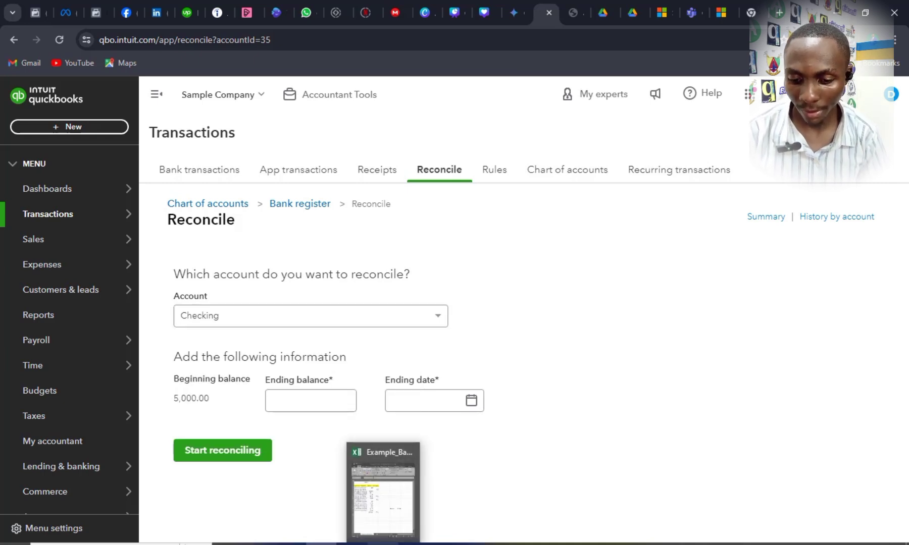
{"action": "left_click", "coordinate": [390, 501]}
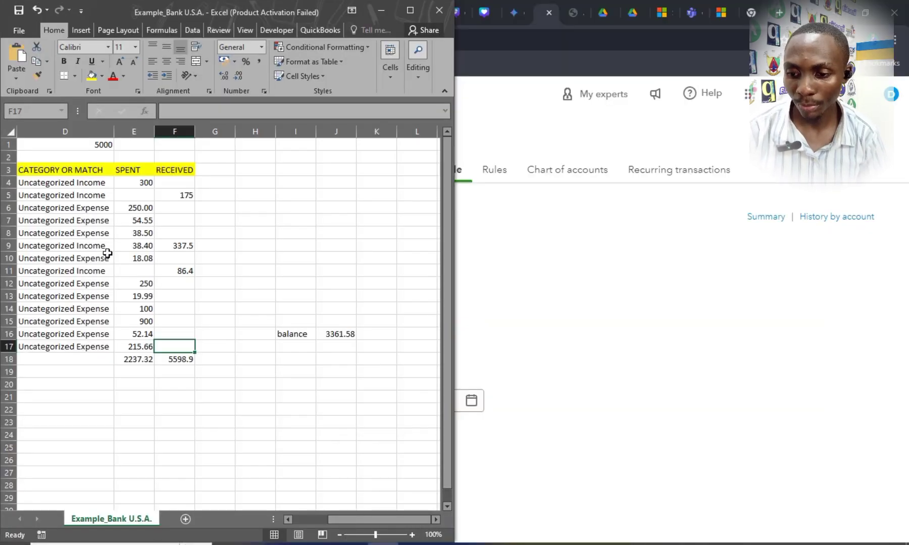
{"action": "left_click", "coordinate": [108, 254]}
{"action": "mouse_move", "coordinate": [336, 519]}
{"action": "left_mouse_down"}
{"action": "mouse_move", "coordinate": [295, 515]}
{"action": "mouse_move", "coordinate": [359, 519]}
{"action": "mouse_move", "coordinate": [328, 518]}
{"action": "left_mouse_up"}
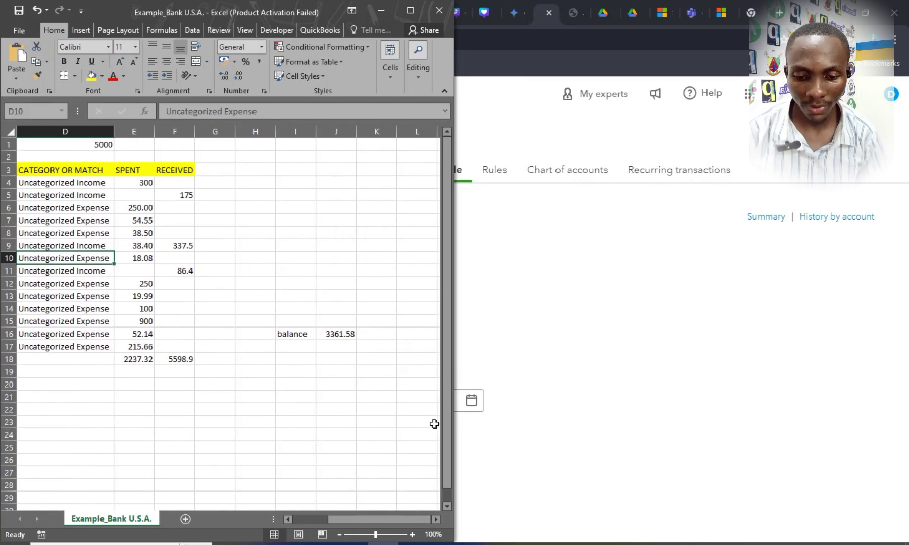
{"action": "left_click", "coordinate": [706, 317]}
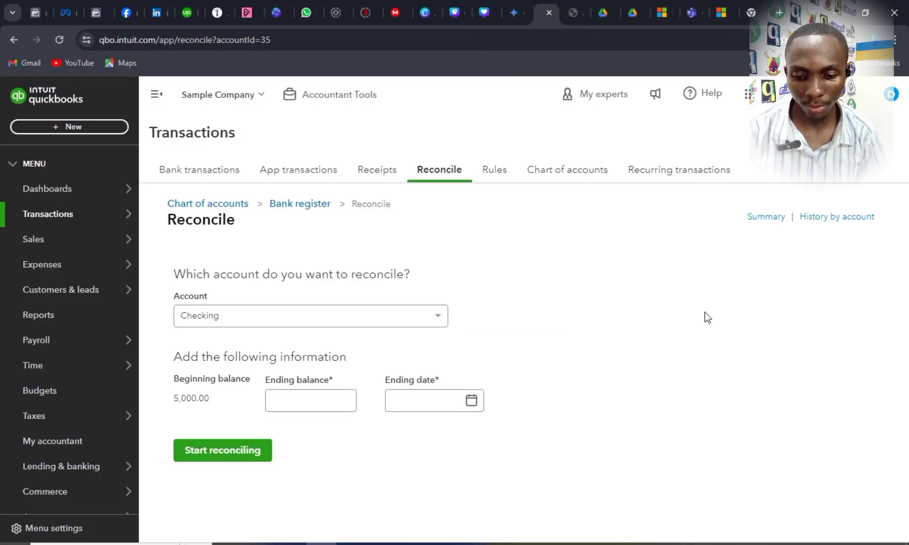
Step: Choose Checking as the account to reconcile and check its beginning balance
{"action": "left_click", "coordinate": [439, 318]}
{"action": "left_click", "coordinate": [253, 337]}
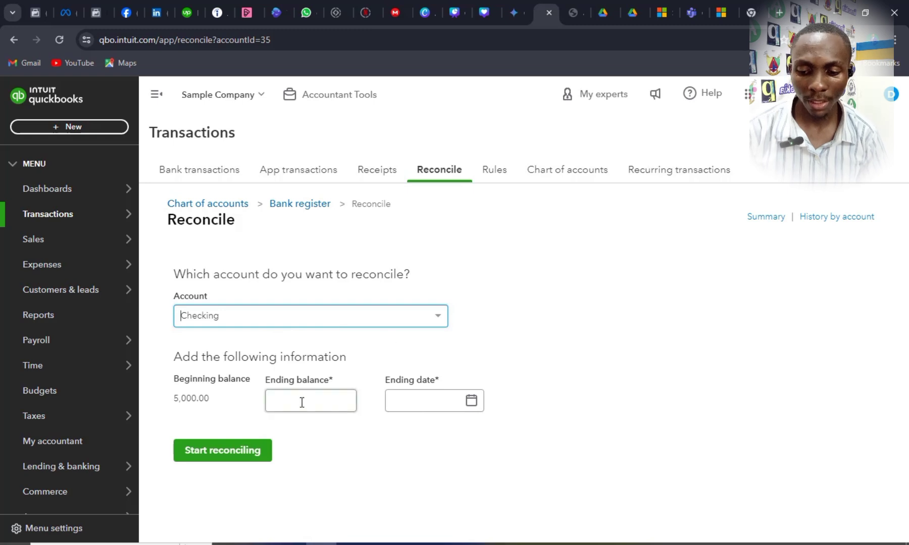
{"action": "left_click_drag", "start_coordinate": [210, 399], "coordinate": [177, 401]}
{"action": "left_click", "coordinate": [224, 374]}
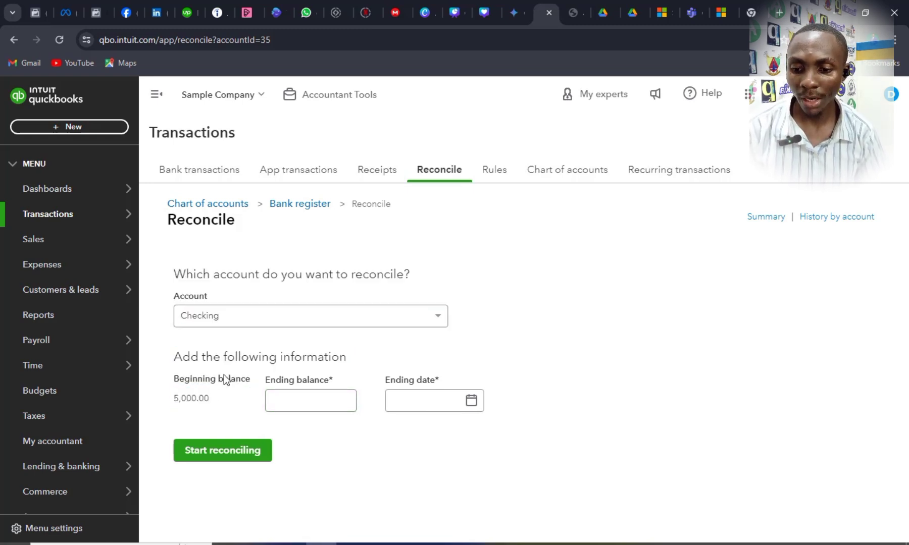
Step: Check the beginning balance in the Excel bank statement against QuickBooks and return to the Reconcile page
{"action": "left_click", "coordinate": [382, 544]}
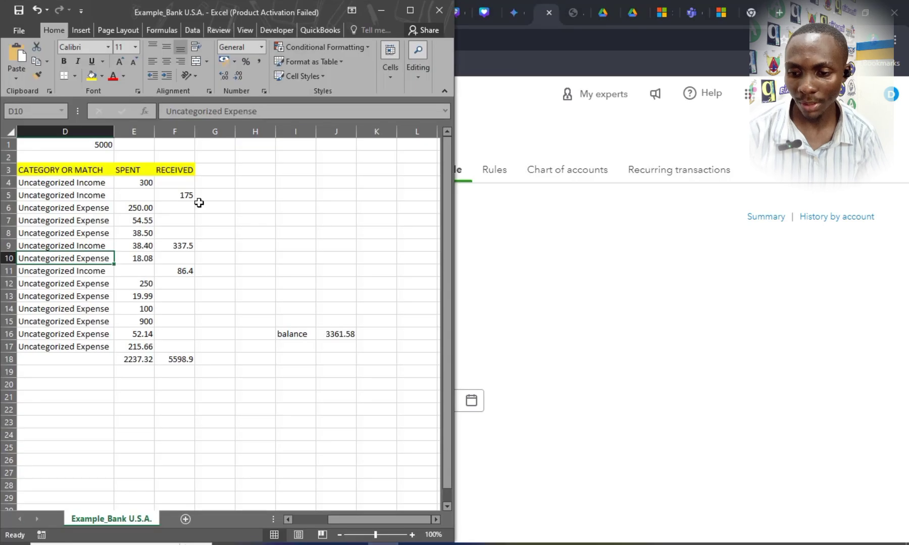
{"action": "left_click", "coordinate": [92, 146]}
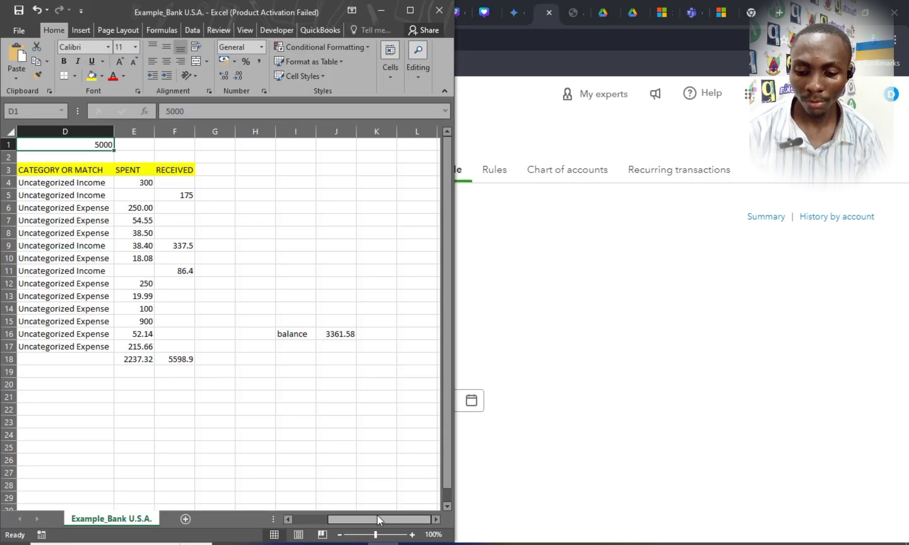
{"action": "left_click_drag", "start_coordinate": [378, 515], "coordinate": [318, 512]}
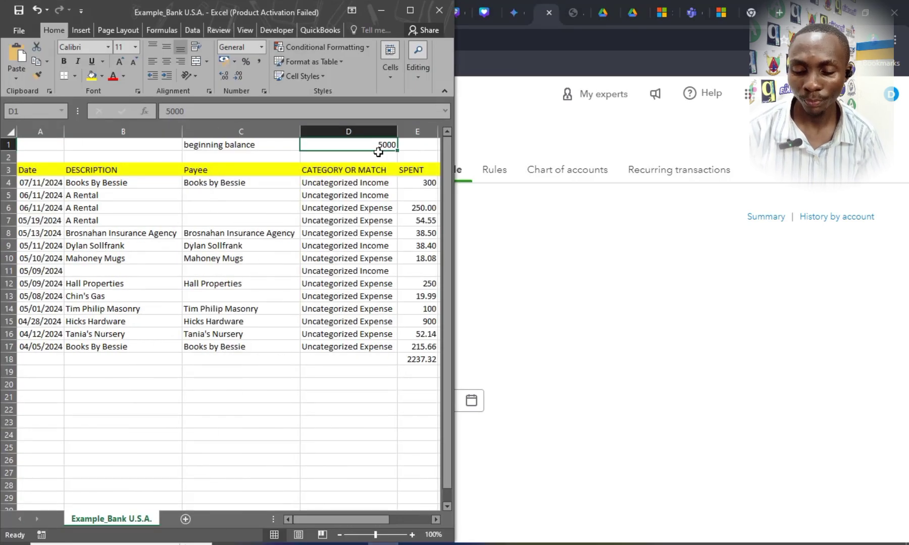
{"action": "left_click", "coordinate": [382, 11]}
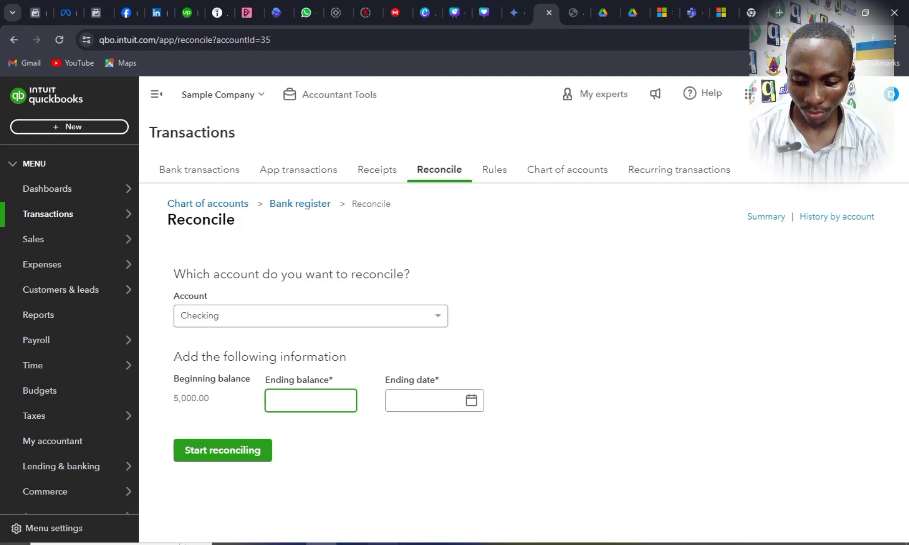
Step: Switch to the Excel bank statement and copy the balance from cell J16
{"action": "left_click", "coordinate": [383, 544]}
{"action": "left_click_drag", "start_coordinate": [354, 519], "coordinate": [395, 521]}
{"action": "left_click", "coordinate": [344, 333]}
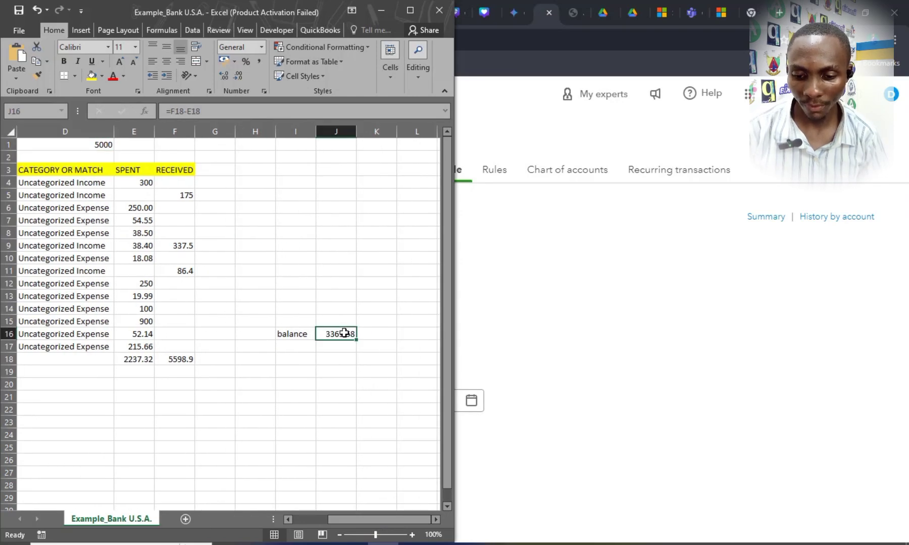
{"action": "key", "text": "ctrl+c"}
{"action": "left_click", "coordinate": [346, 308]}
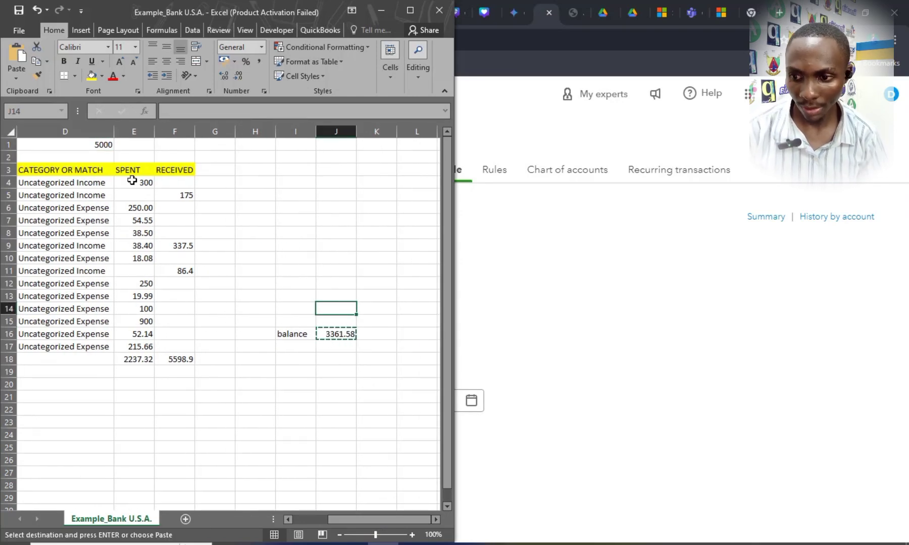
Step: Paste the copied balance as a plain value into cell J14 and select the figure inside the cell for copying
{"action": "left_click", "coordinate": [17, 80]}
{"action": "left_click", "coordinate": [17, 80]}
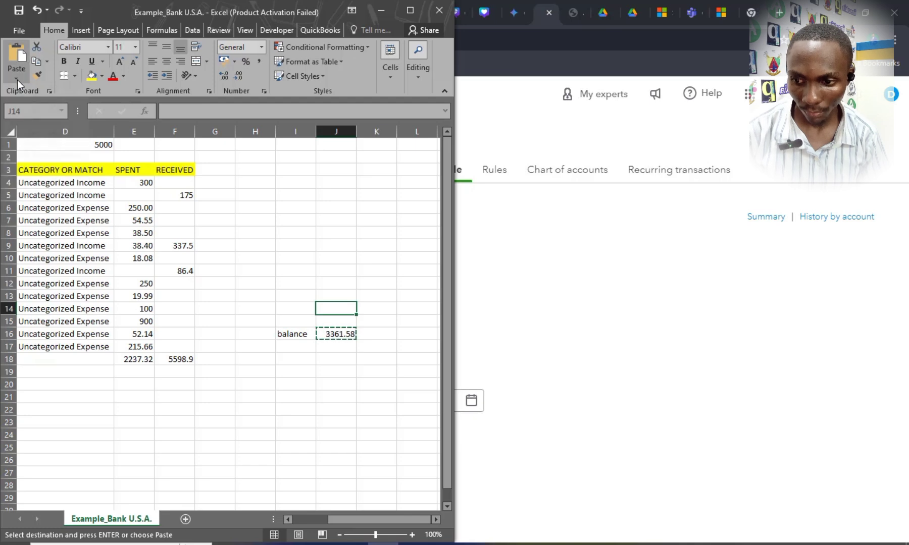
{"action": "left_click", "coordinate": [17, 80]}
{"action": "key", "text": "v"}
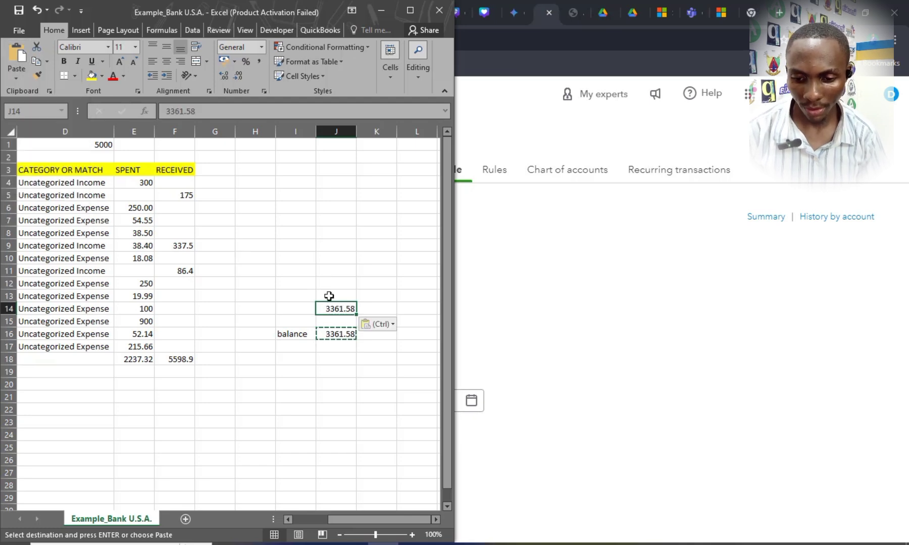
{"action": "double_click", "coordinate": [342, 309]}
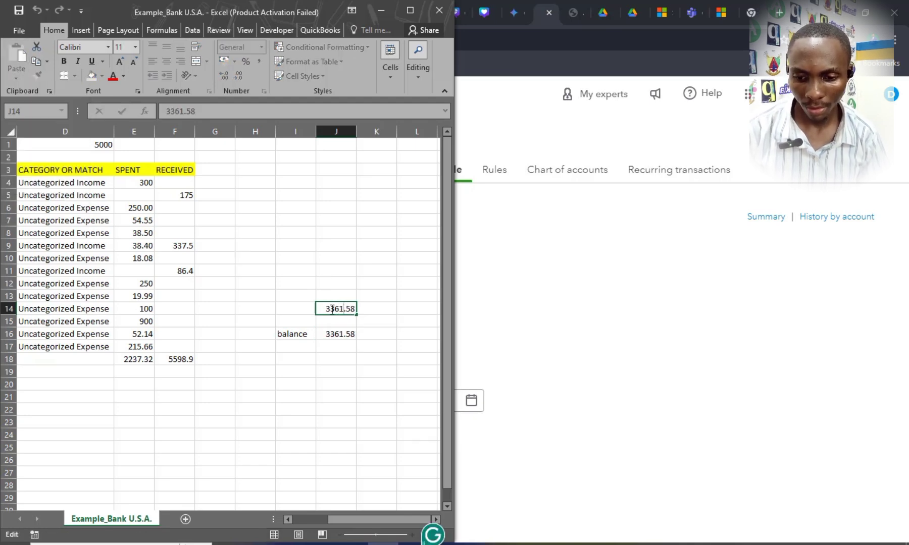
{"action": "double_click", "coordinate": [351, 309]}
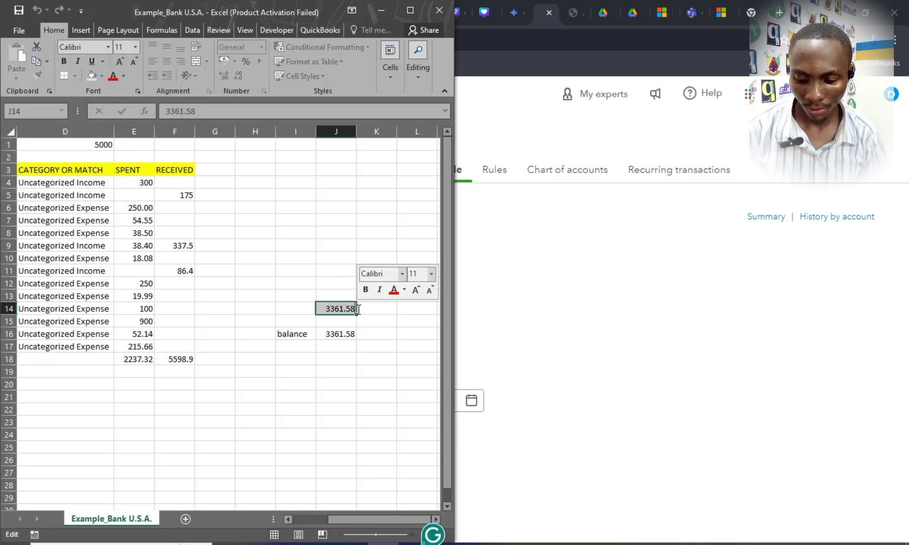
Step: Return to the QuickBooks Reconcile page and enter 3361.58 as the ending balance for Checking
{"action": "left_click", "coordinate": [406, 242]}
{"action": "left_click", "coordinate": [614, 314]}
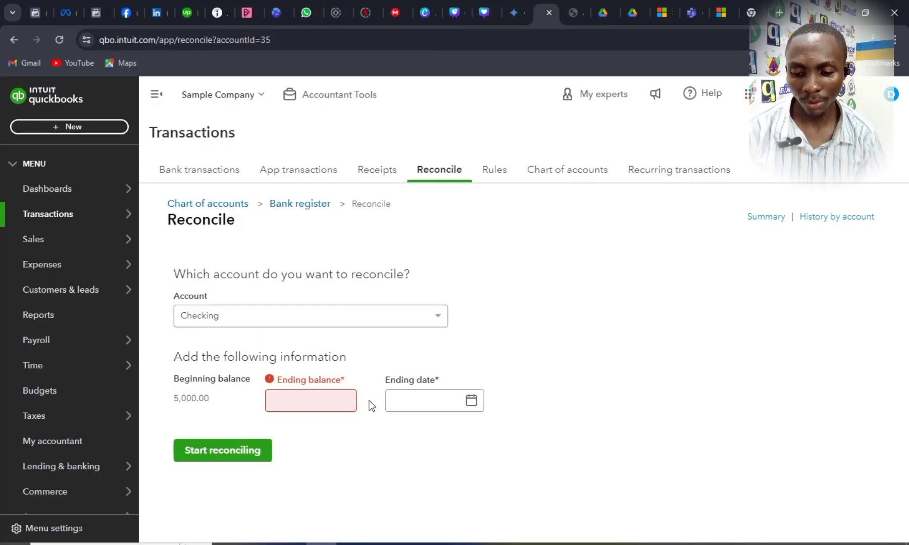
{"action": "left_click", "coordinate": [324, 403]}
{"action": "key", "text": "ctrl+v"}
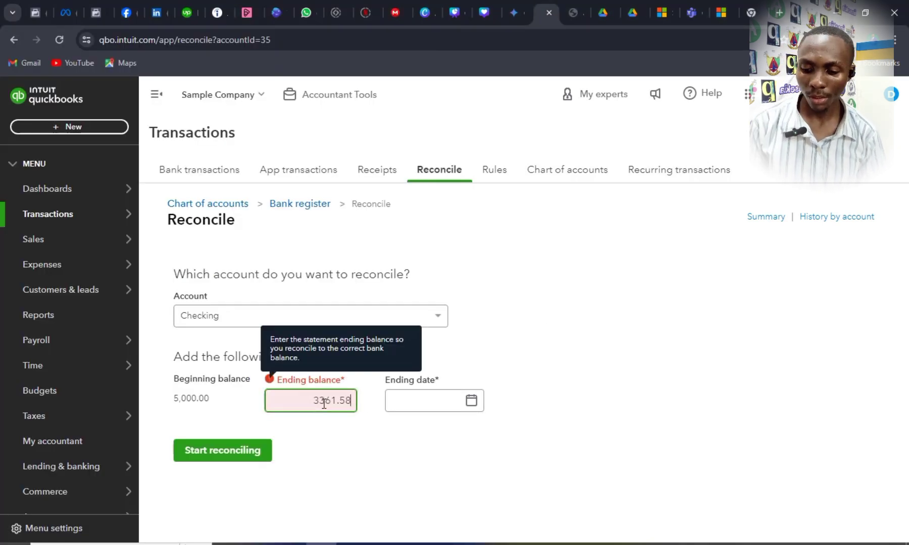
{"action": "key", "text": "Tab"}
Step: Set the statement ending date to 07/11/2024 and start reconciling the Checking account
{"action": "left_click", "coordinate": [432, 403]}
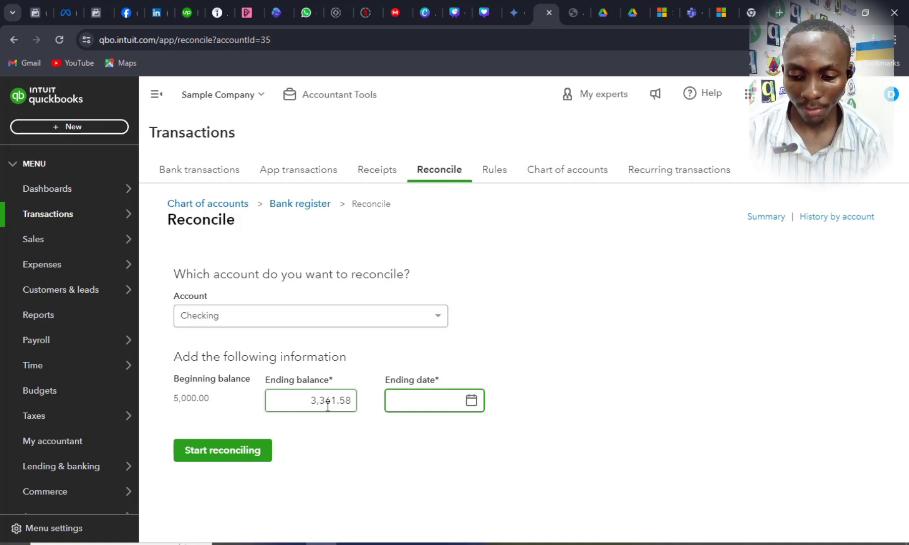
{"action": "left_click", "coordinate": [475, 408]}
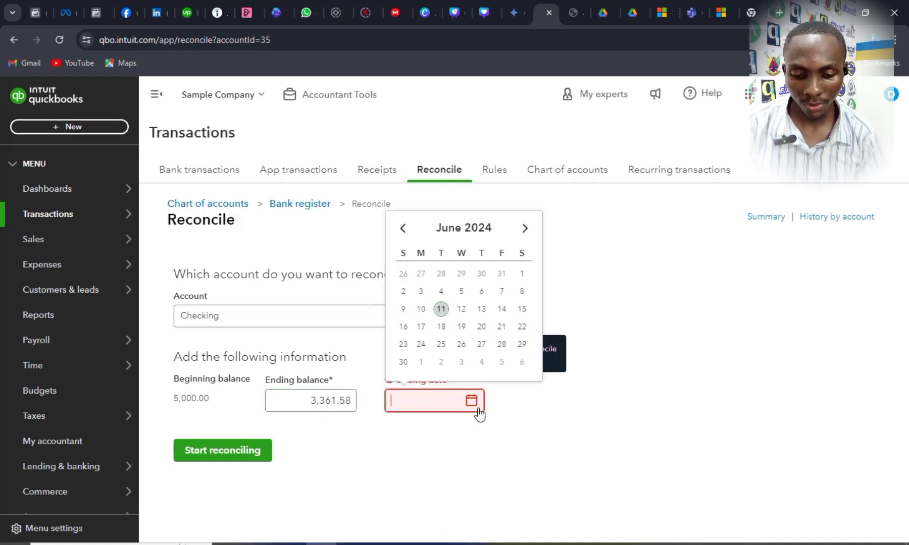
{"action": "left_click", "coordinate": [525, 228]}
{"action": "left_click", "coordinate": [482, 292]}
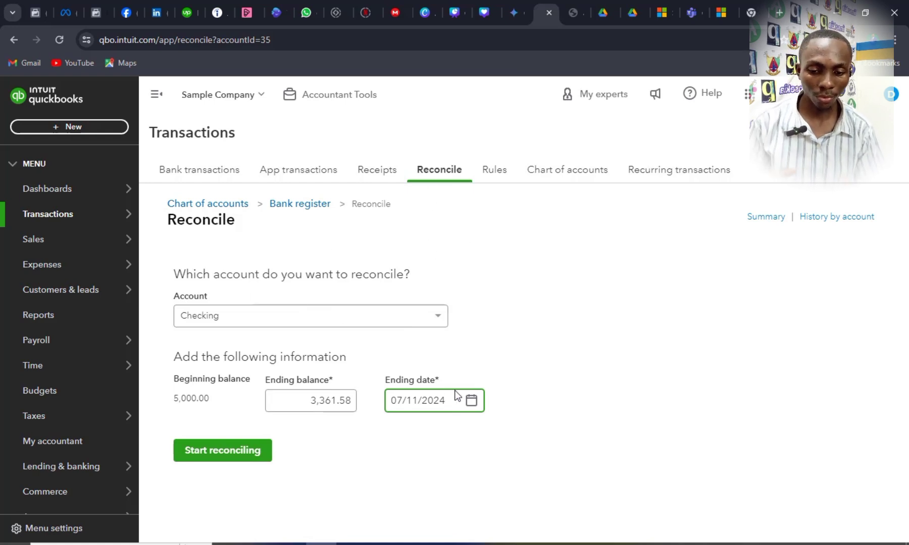
{"action": "left_click", "coordinate": [221, 454]}
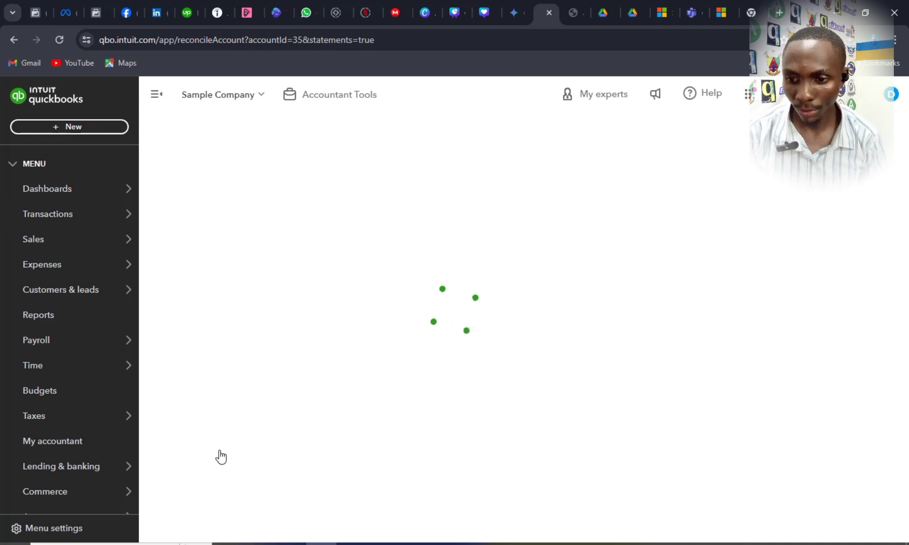
Step: Place QuickBooks beside the Excel bank statement, dismiss the two transaction-view tips, and show the statement's Payee column
{"action": "key", "text": "super+Right"}
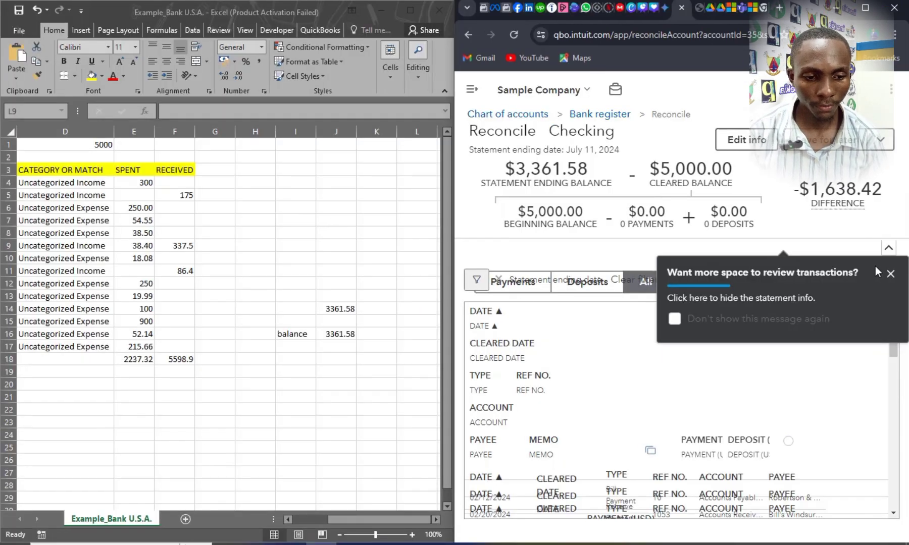
{"action": "left_click", "coordinate": [890, 274]}
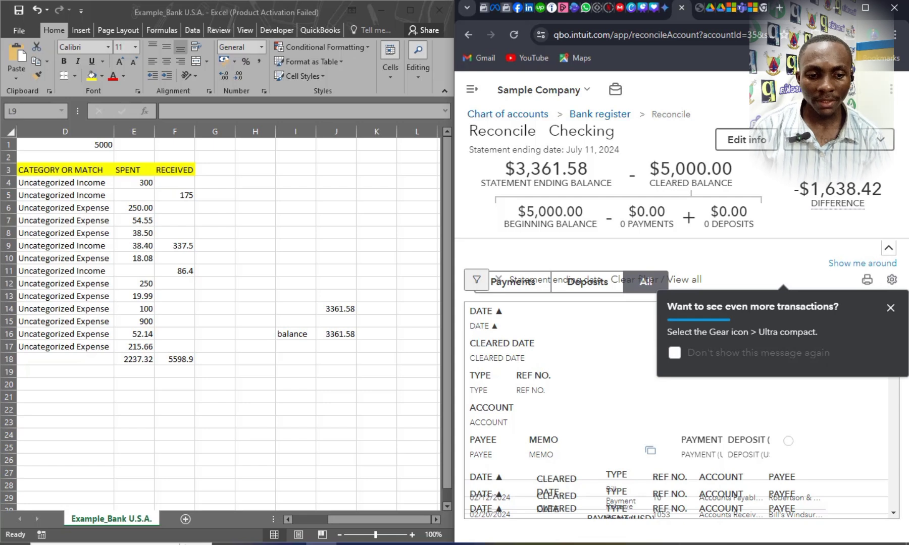
{"action": "left_click", "coordinate": [891, 309]}
{"action": "mouse_move", "coordinate": [817, 192]}
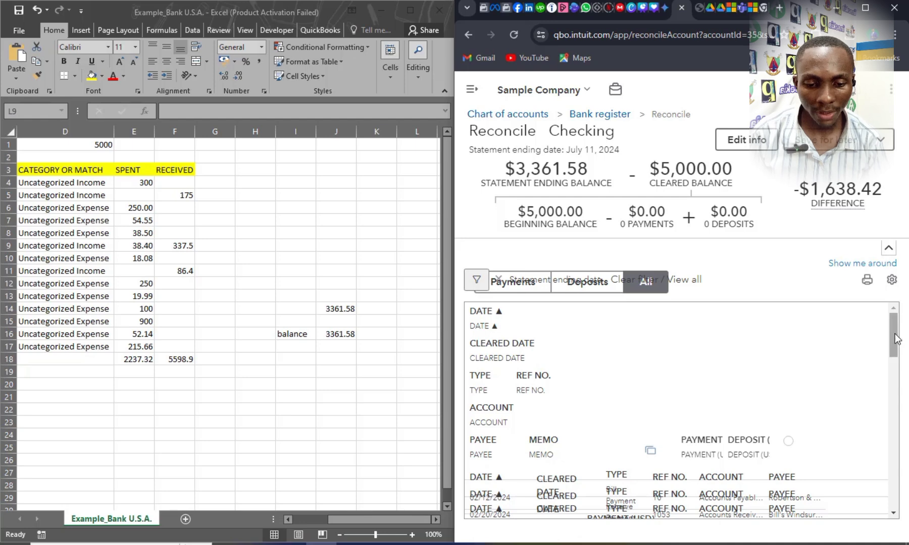
{"action": "mouse_move", "coordinate": [893, 343]}
{"action": "left_mouse_down"}
{"action": "mouse_move", "coordinate": [894, 376]}
{"action": "mouse_move", "coordinate": [893, 334]}
{"action": "left_mouse_up"}
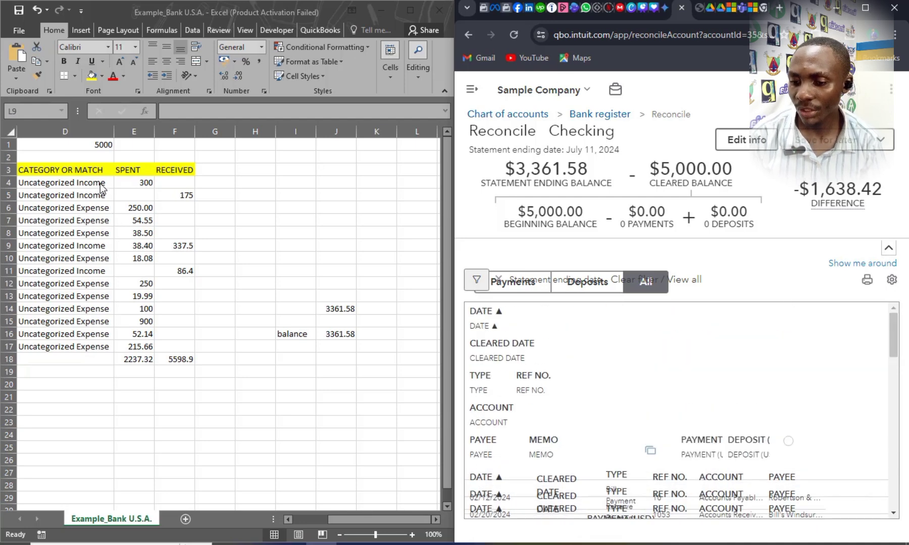
{"action": "left_click", "coordinate": [341, 516]}
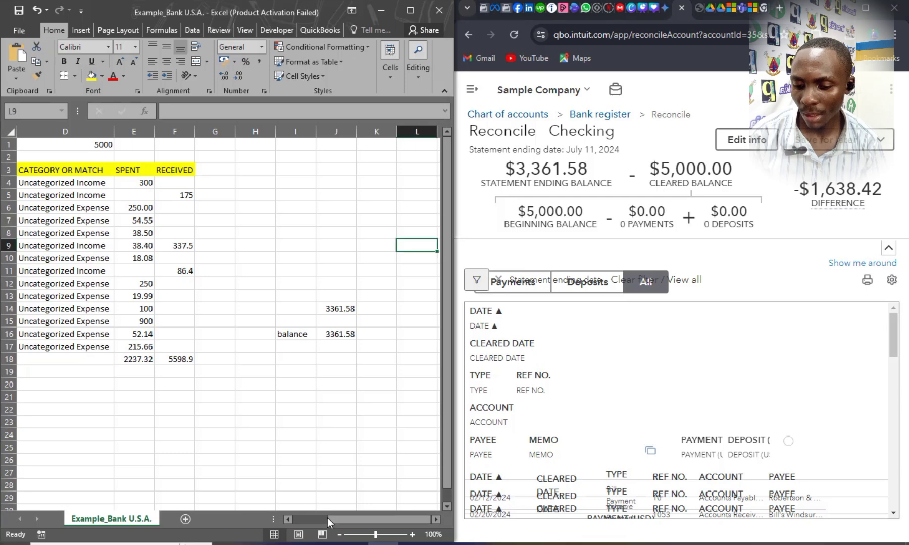
{"action": "mouse_move", "coordinate": [342, 519]}
{"action": "left_mouse_down"}
{"action": "mouse_move", "coordinate": [331, 523]}
{"action": "mouse_move", "coordinate": [342, 522]}
{"action": "left_mouse_up"}
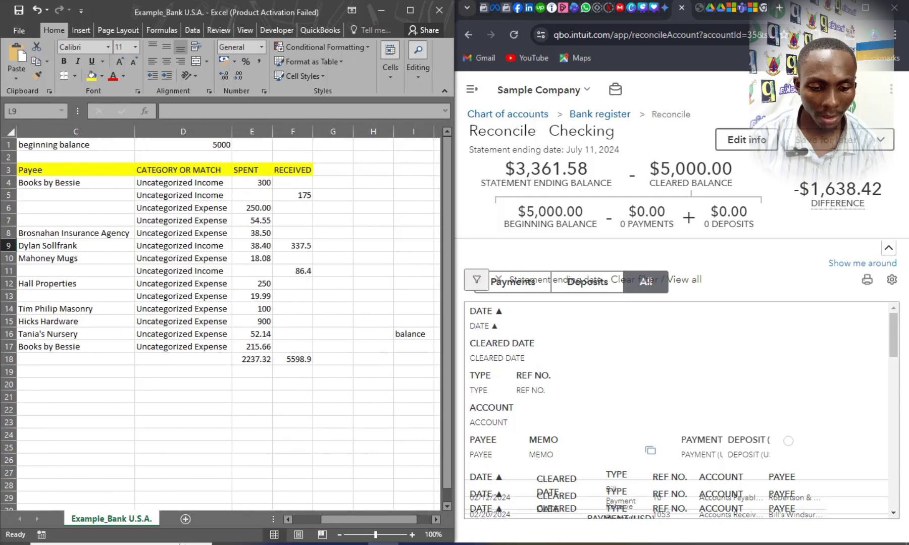
Step: Collapse the QuickBooks navigation menu and widen its window beside Excel so the payment and deposit columns can be read
{"action": "left_click", "coordinate": [865, 8]}
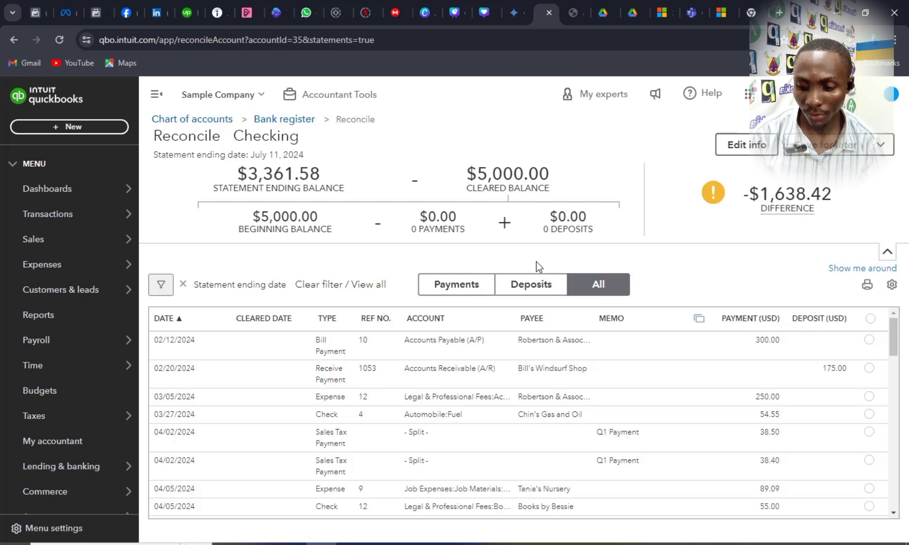
{"action": "left_click", "coordinate": [156, 96]}
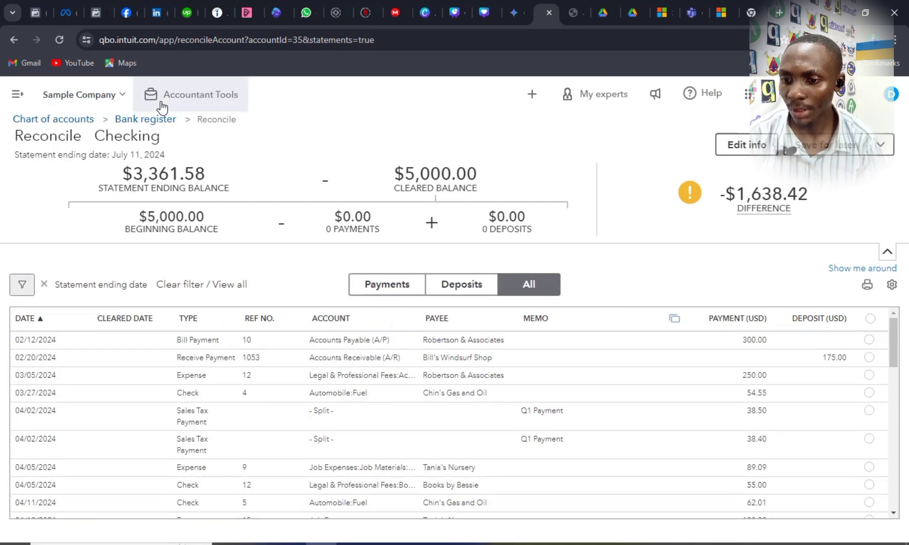
{"action": "left_click", "coordinate": [161, 107]}
{"action": "key", "text": "super+Down"}
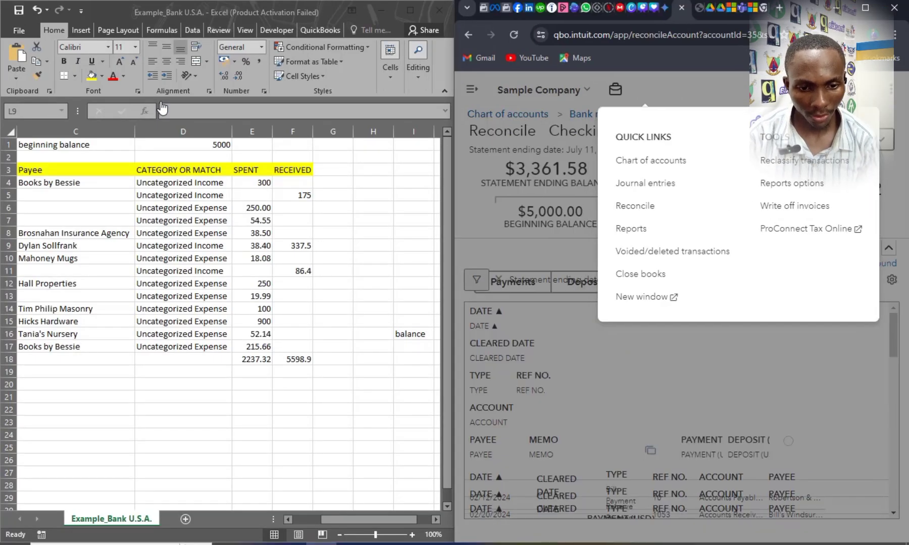
{"action": "left_click", "coordinate": [468, 252]}
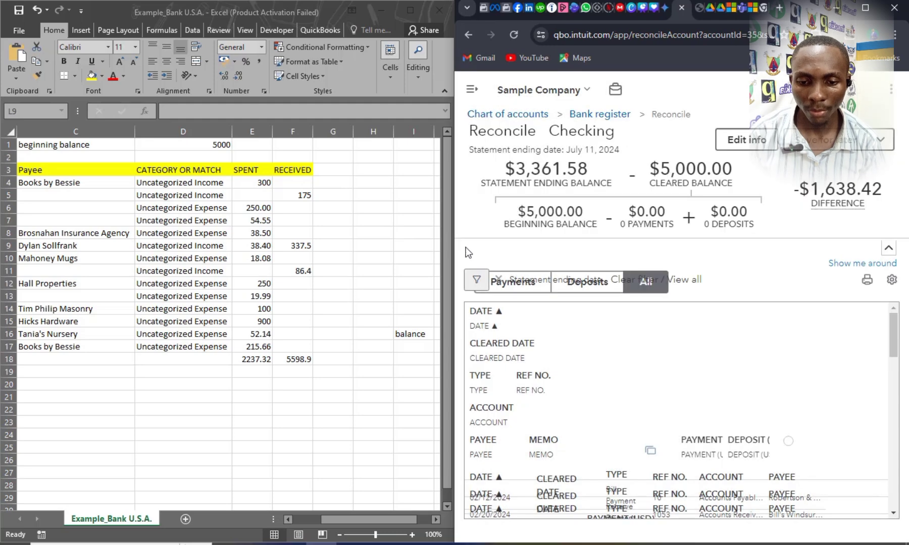
{"action": "left_click_drag", "start_coordinate": [438, 255], "coordinate": [338, 254]}
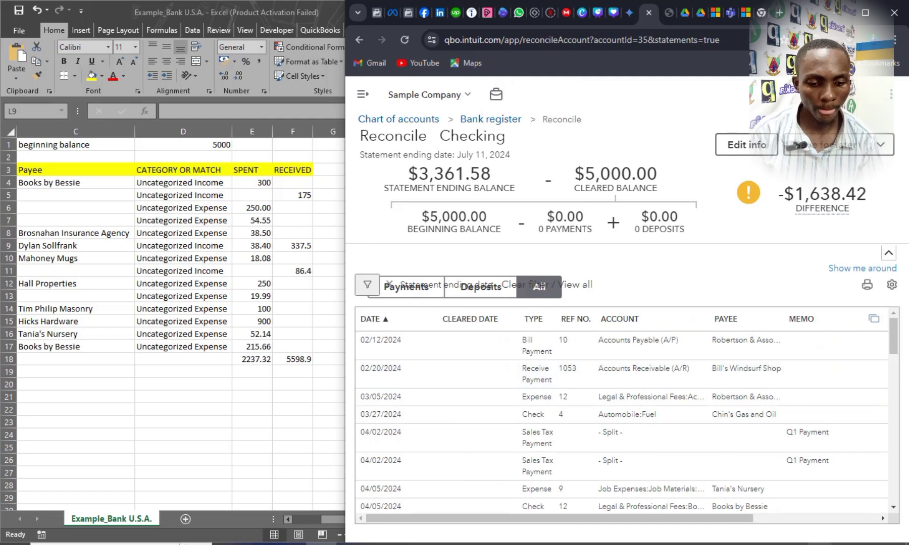
{"action": "left_click_drag", "start_coordinate": [733, 522], "coordinate": [856, 515]}
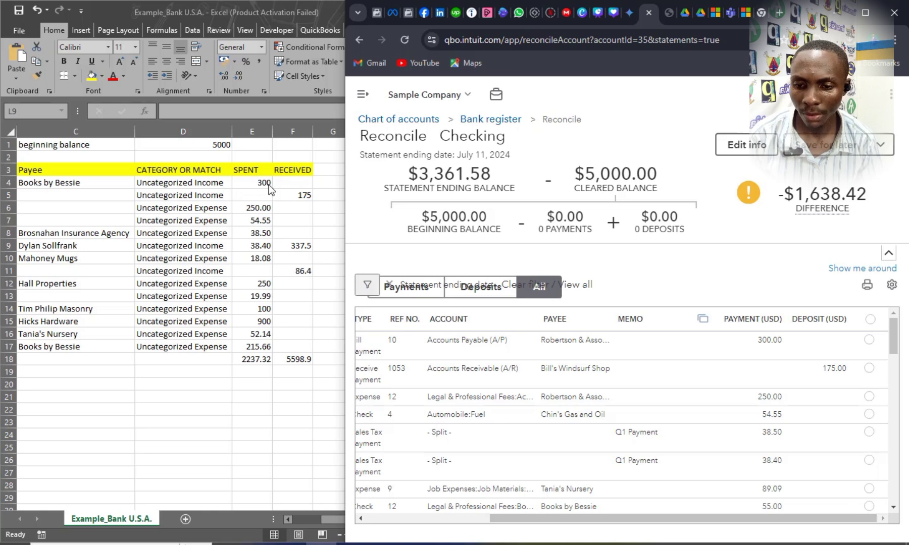
Step: Mark the 02/12/2024 bill payment of 300.00 as cleared and check the difference while comparing with the Excel statement
{"action": "left_click", "coordinate": [868, 340]}
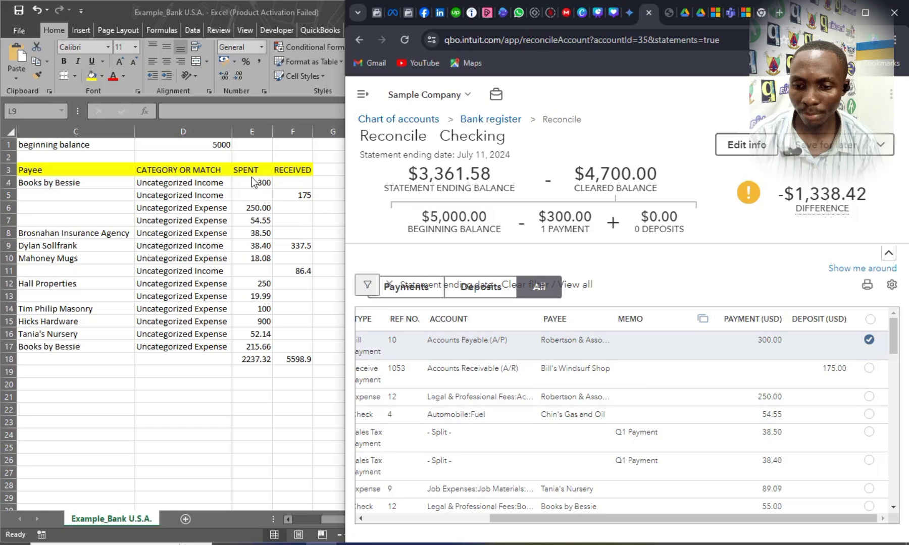
{"action": "key", "text": "alt+Tab"}
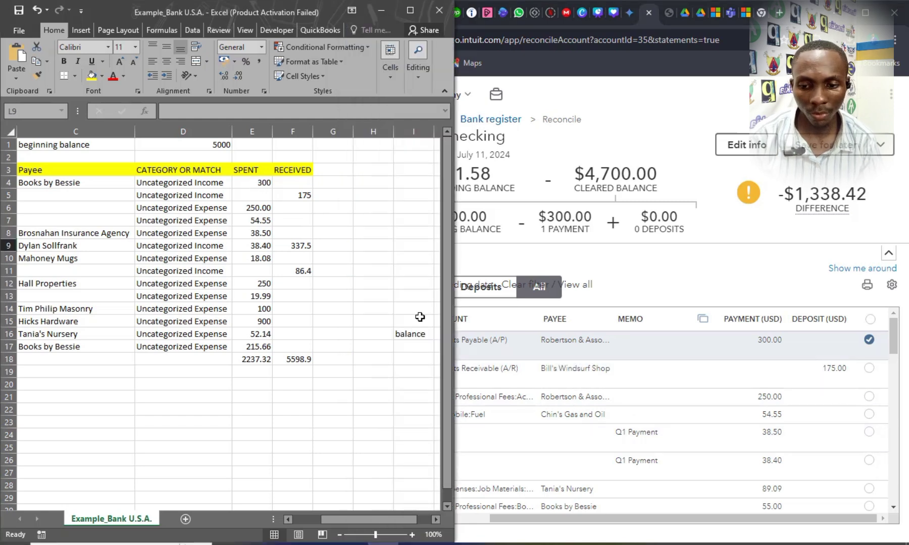
{"action": "mouse_move", "coordinate": [876, 194]}
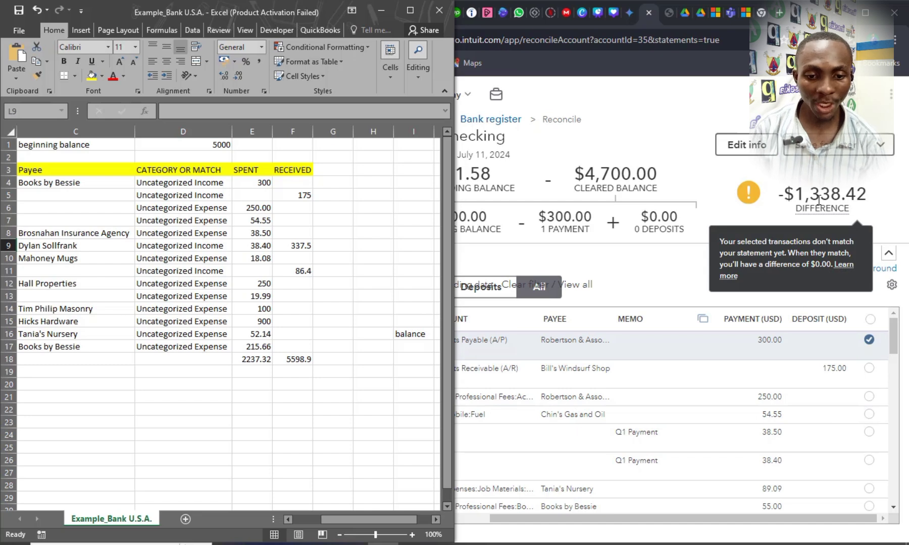
{"action": "left_click", "coordinate": [257, 204]}
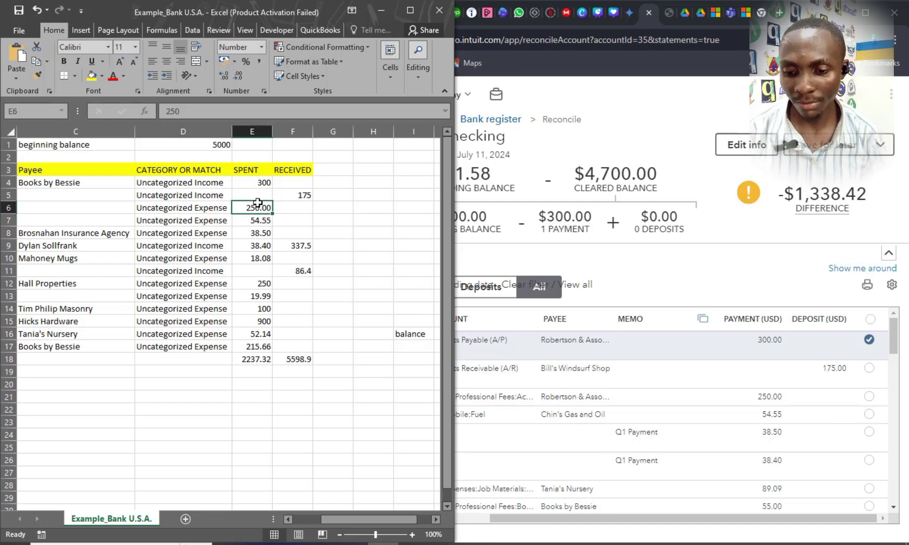
{"action": "mouse_move", "coordinate": [804, 193]}
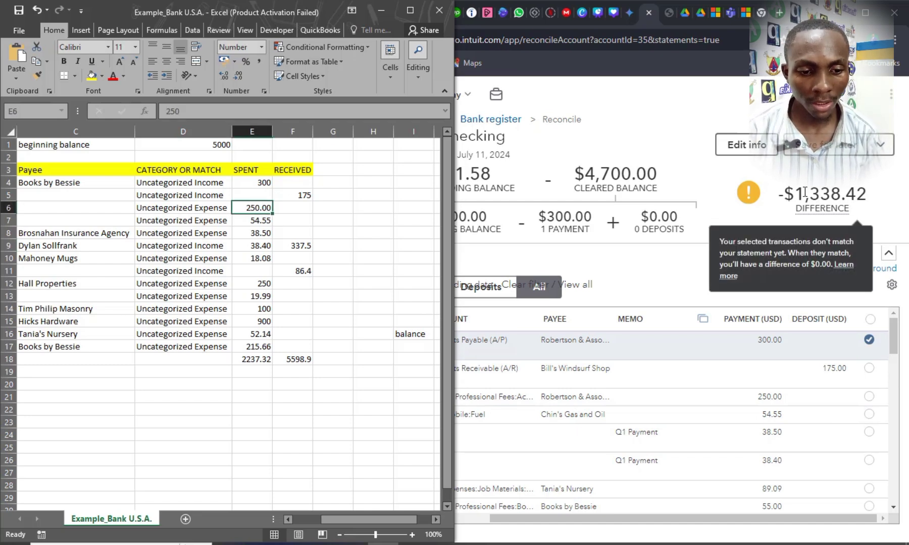
{"action": "left_click", "coordinate": [598, 158]}
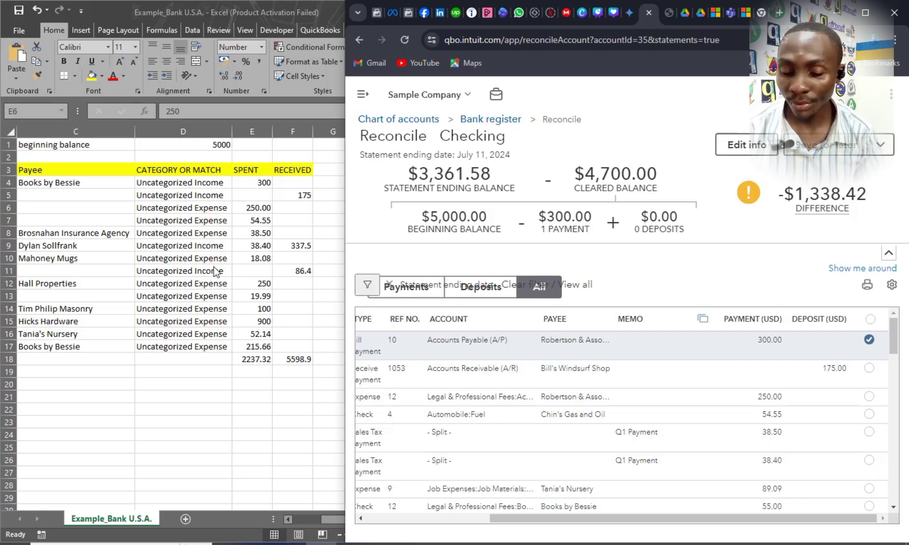
Step: Mark the 175.00 deposit and the 250.00, 54.55, 38.50 and 38.40 payments as cleared to match the bank statement
{"action": "left_click", "coordinate": [869, 369]}
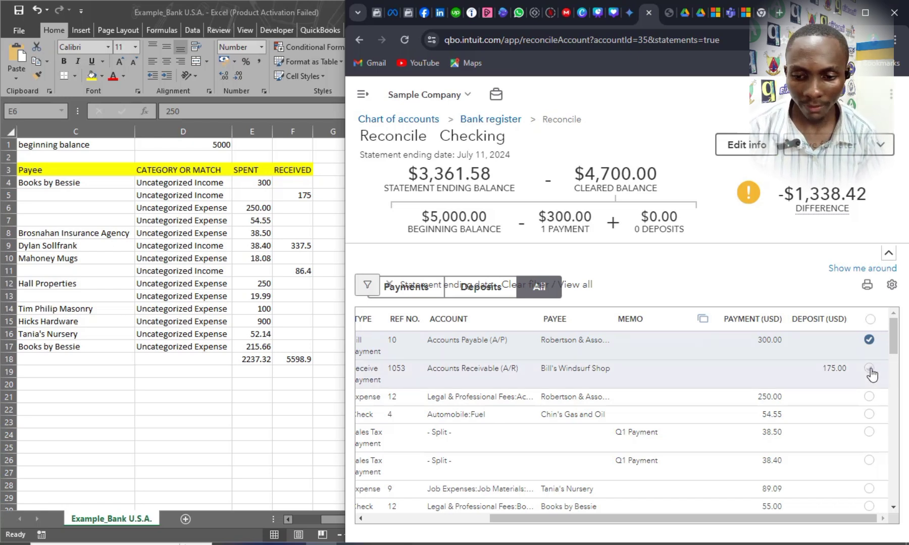
{"action": "left_click", "coordinate": [869, 396]}
{"action": "left_click", "coordinate": [869, 415]}
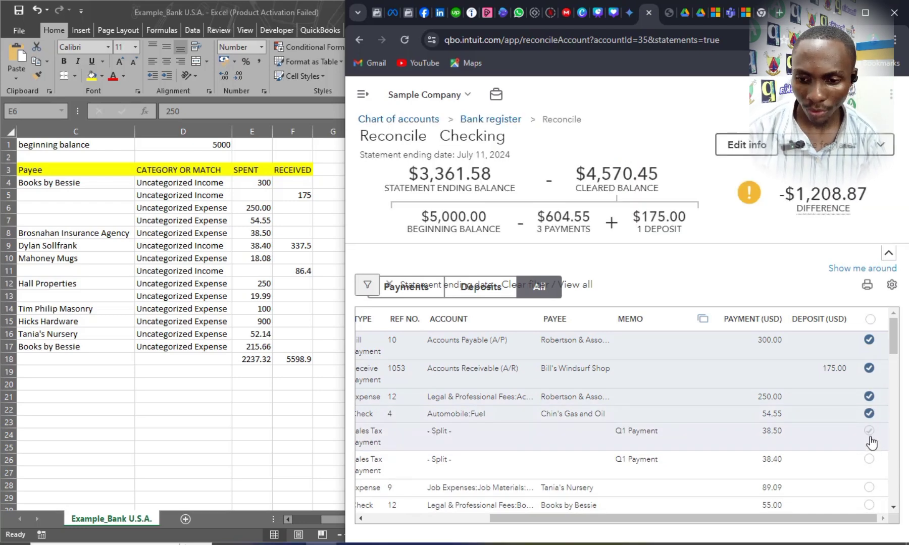
{"action": "left_click", "coordinate": [862, 468]}
{"action": "left_click", "coordinate": [869, 429]}
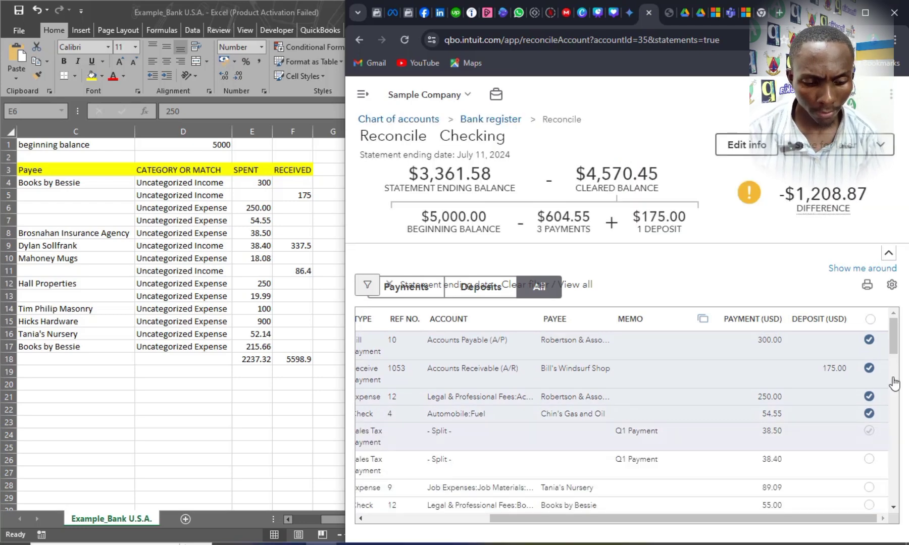
{"action": "left_click", "coordinate": [870, 431]}
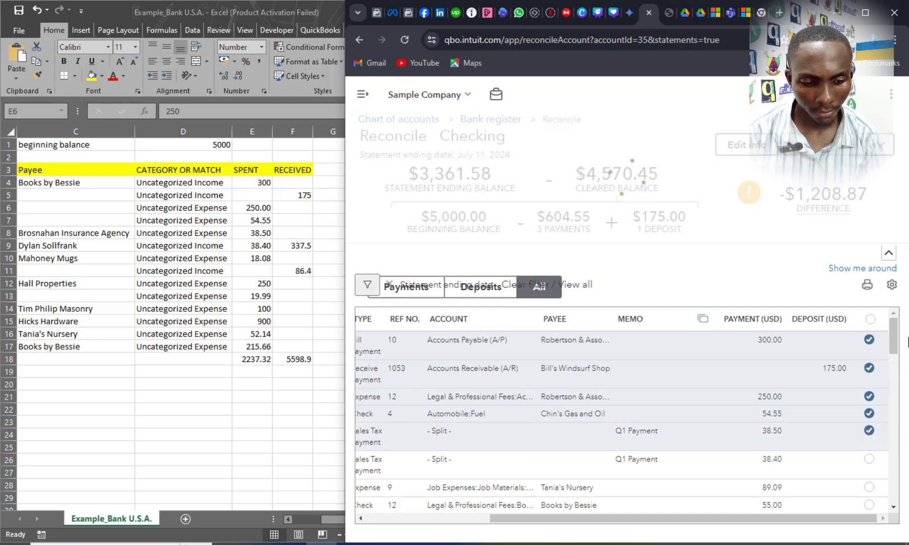
{"action": "left_click_drag", "start_coordinate": [894, 341], "coordinate": [895, 359]}
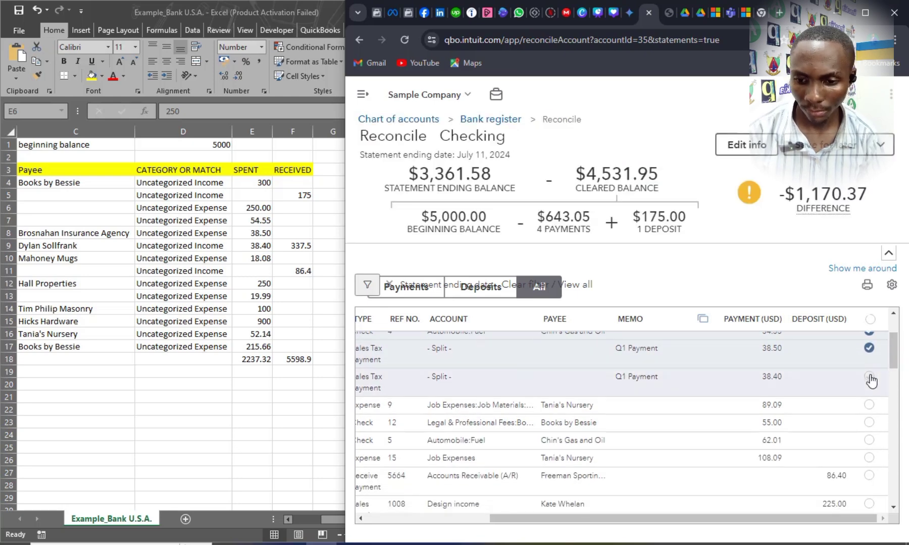
{"action": "left_click", "coordinate": [868, 378]}
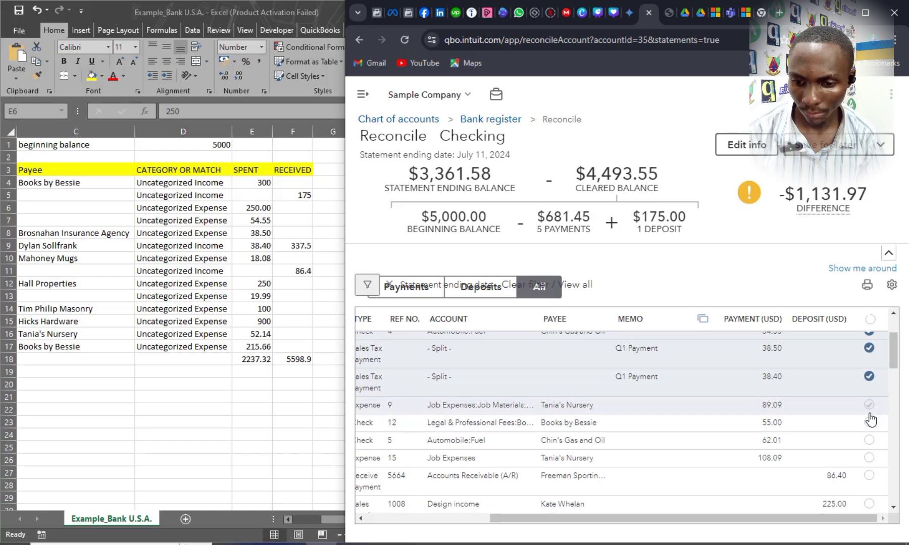
Step: Fill the matched statement amounts in yellow in Excel: the spent values in E4:E9 and the received amounts 175 and 337.5
{"action": "left_click", "coordinate": [260, 180]}
{"action": "left_click_drag", "start_coordinate": [260, 180], "coordinate": [262, 244]}
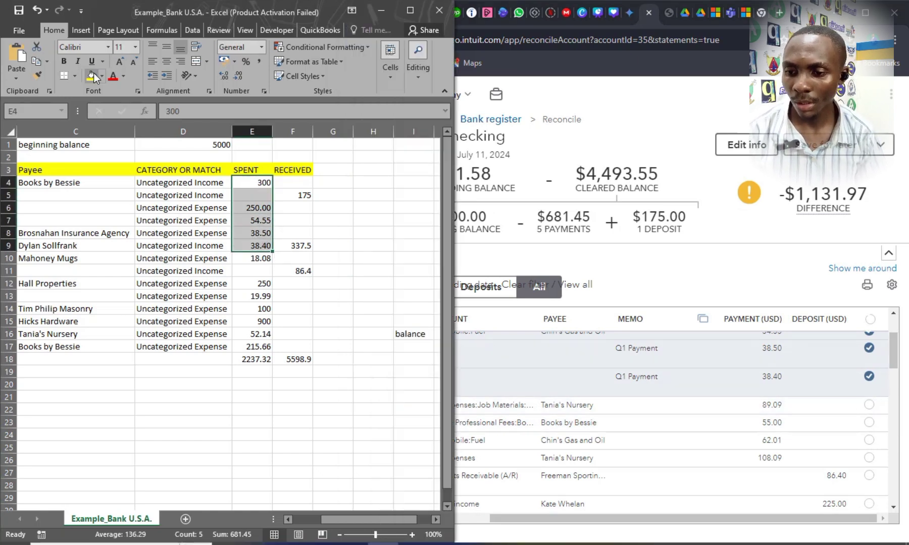
{"action": "left_click", "coordinate": [92, 76]}
{"action": "left_click", "coordinate": [305, 193]}
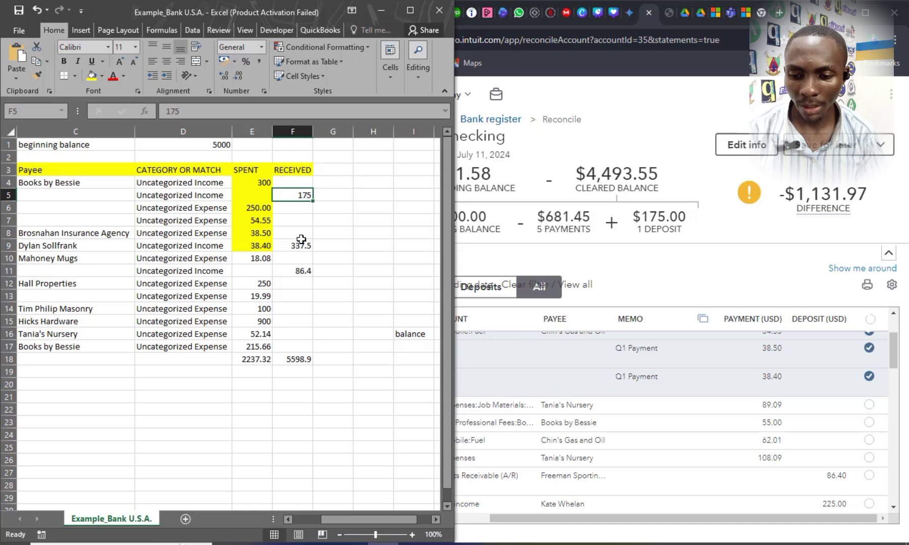
{"action": "left_click", "coordinate": [301, 245], "text": "ctrl"}
{"action": "left_click", "coordinate": [92, 76]}
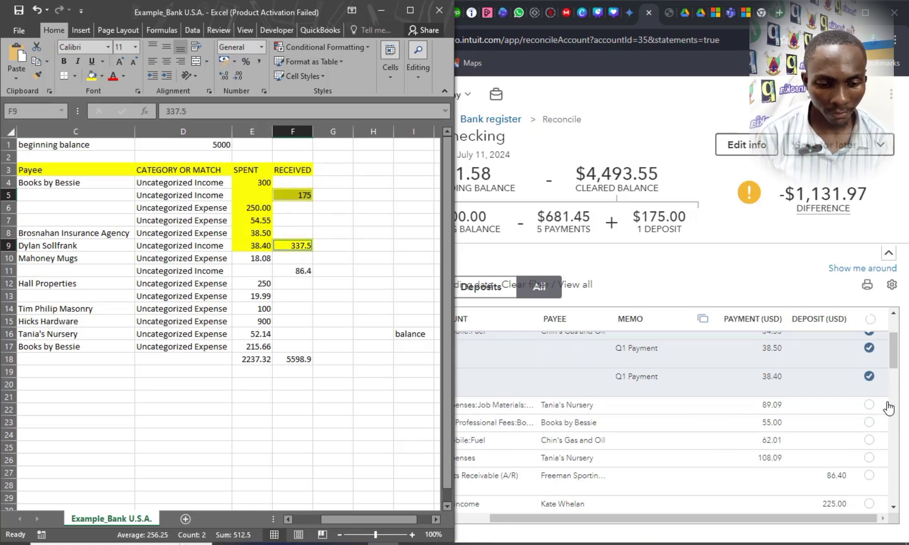
Step: Mark the 18.08 Mahoney Mugs payment and the 86.40 deposit as cleared in the QuickBooks reconciliation
{"action": "left_click", "coordinate": [893, 509]}
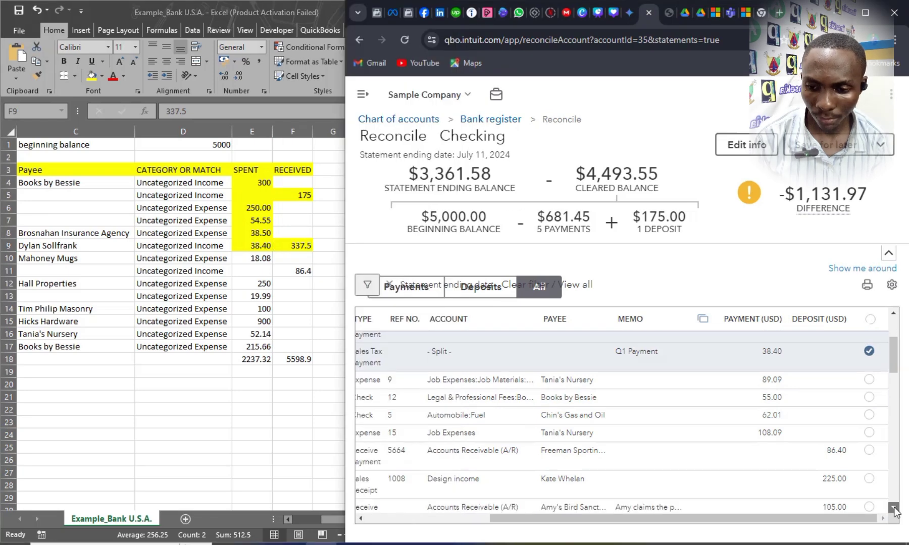
{"action": "scroll", "coordinate": [893, 509], "scroll_direction": "down", "scroll_amount": 5}
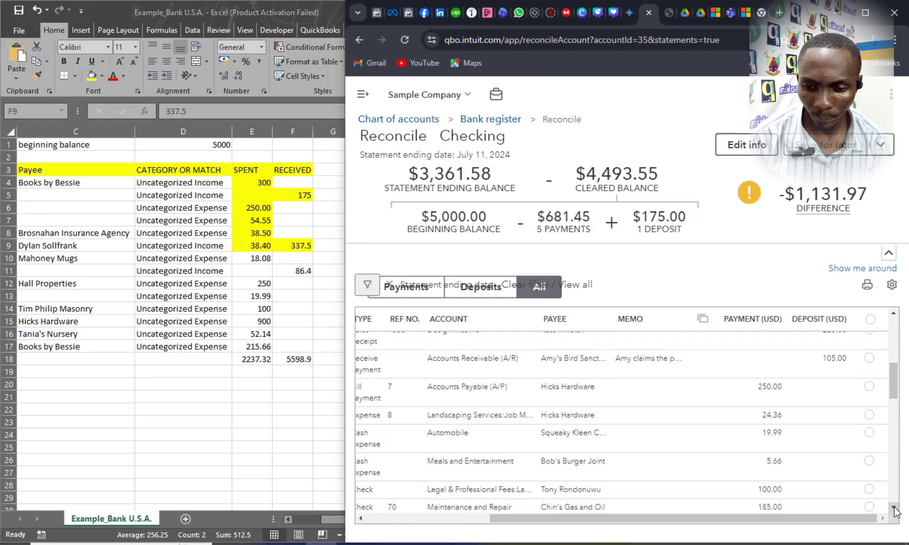
{"action": "scroll", "coordinate": [894, 511], "scroll_direction": "down", "scroll_amount": 5}
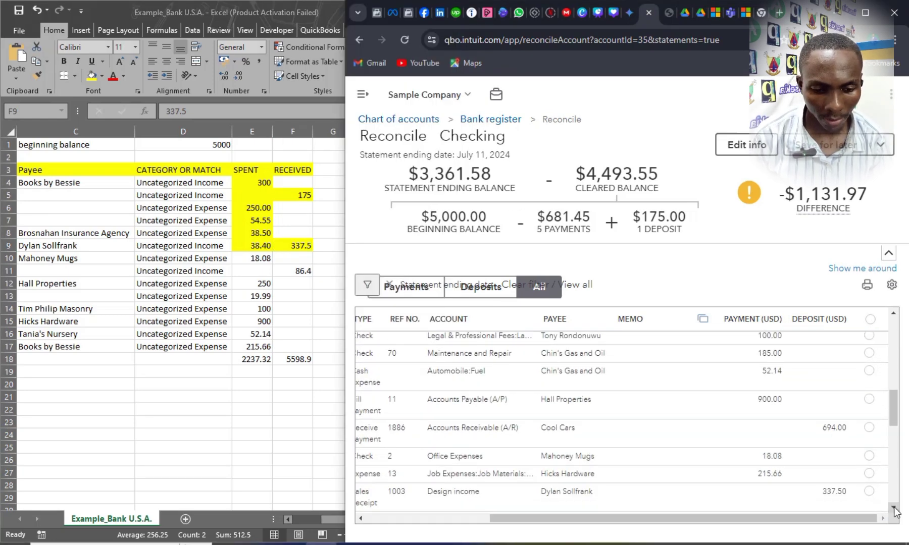
{"action": "left_click", "coordinate": [869, 456]}
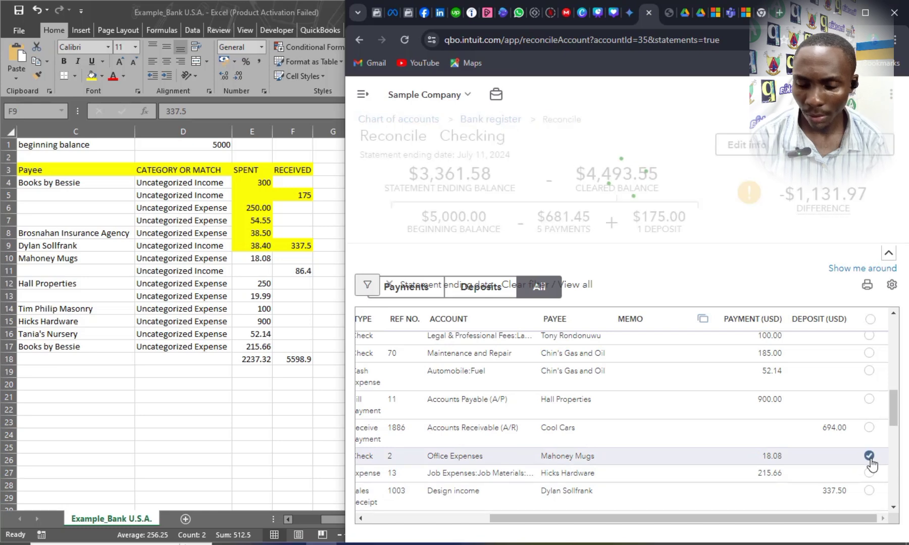
{"action": "left_click_drag", "start_coordinate": [890, 405], "coordinate": [886, 363]}
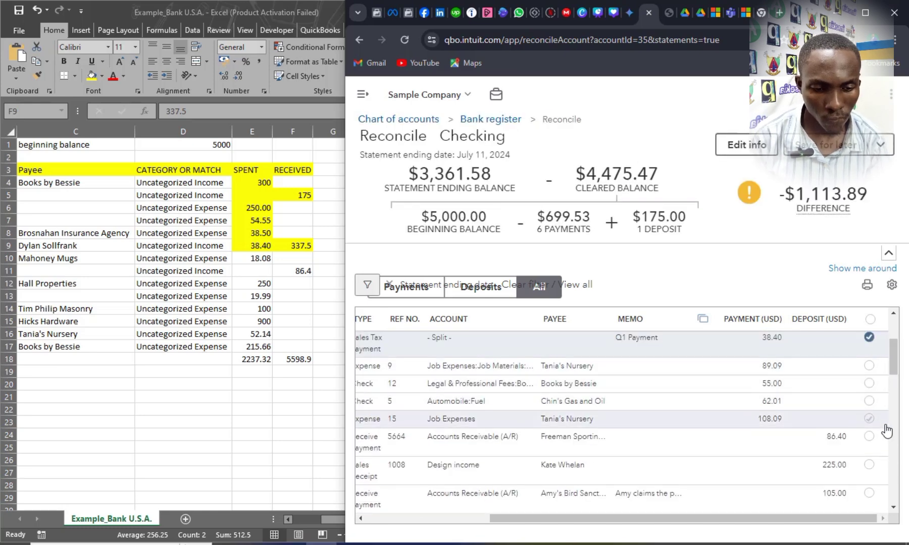
{"action": "left_click", "coordinate": [869, 437]}
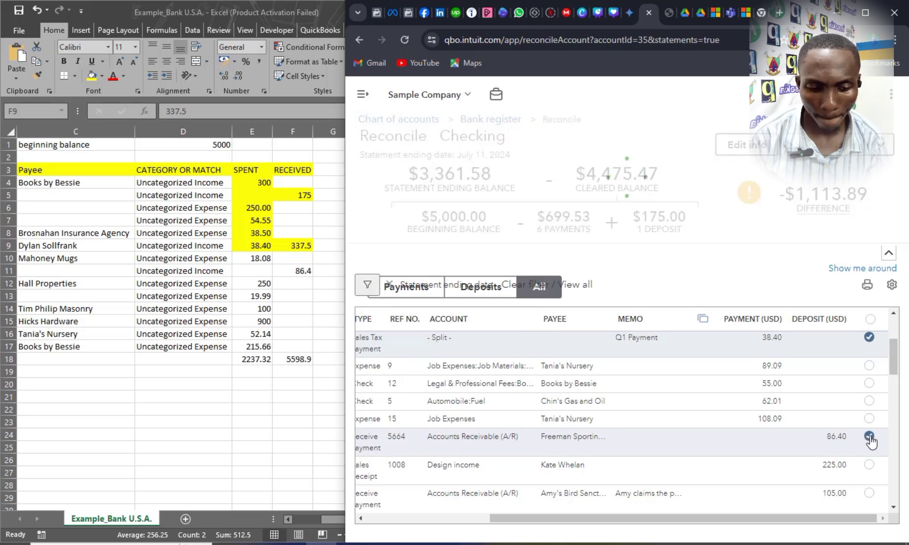
Step: Fill the matched 18.08 spent and 86.4 received cells in yellow on the Excel statement
{"action": "left_click", "coordinate": [260, 259]}
{"action": "left_click", "coordinate": [260, 258]}
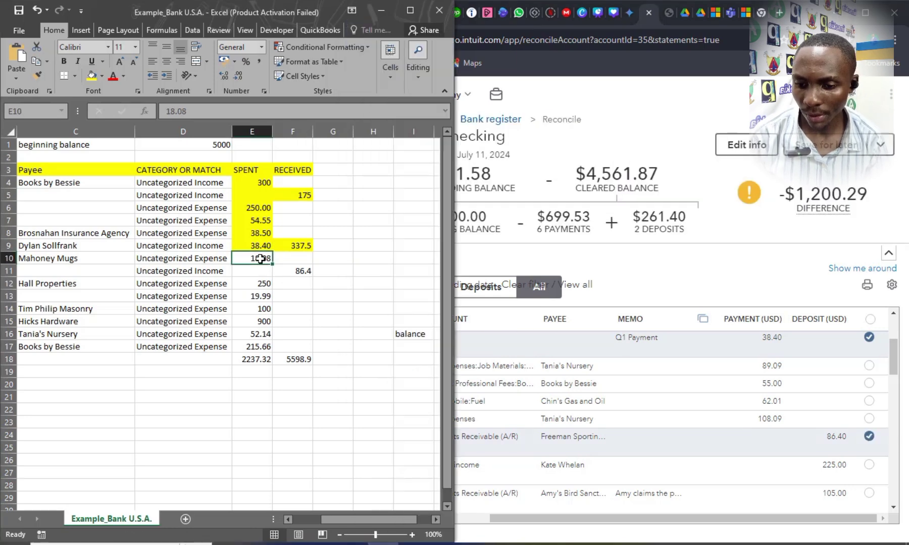
{"action": "left_click", "coordinate": [289, 271], "text": "ctrl"}
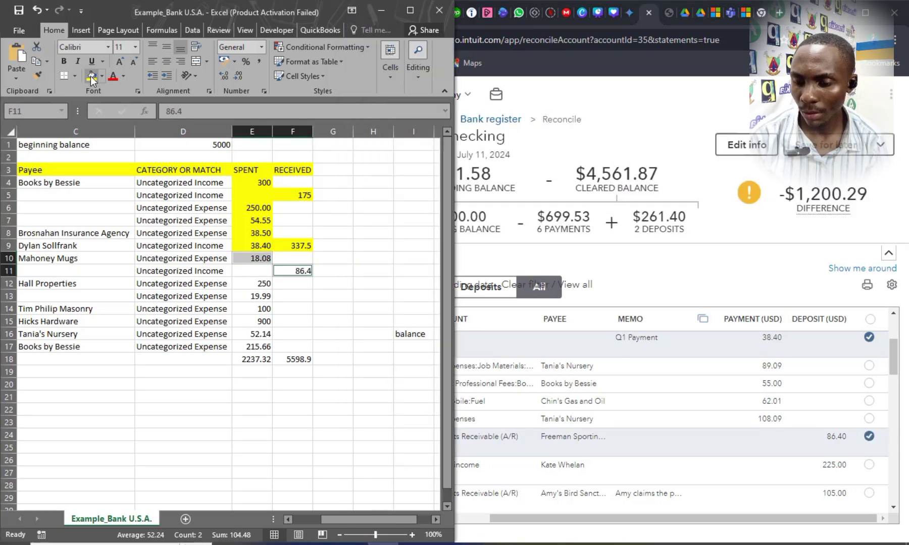
{"action": "left_click", "coordinate": [91, 75]}
Step: Mark the 250.00 Hicks Hardware bill payment and the 19.99 and 100.00 payments as cleared in QuickBooks
{"action": "left_click", "coordinate": [893, 374]}
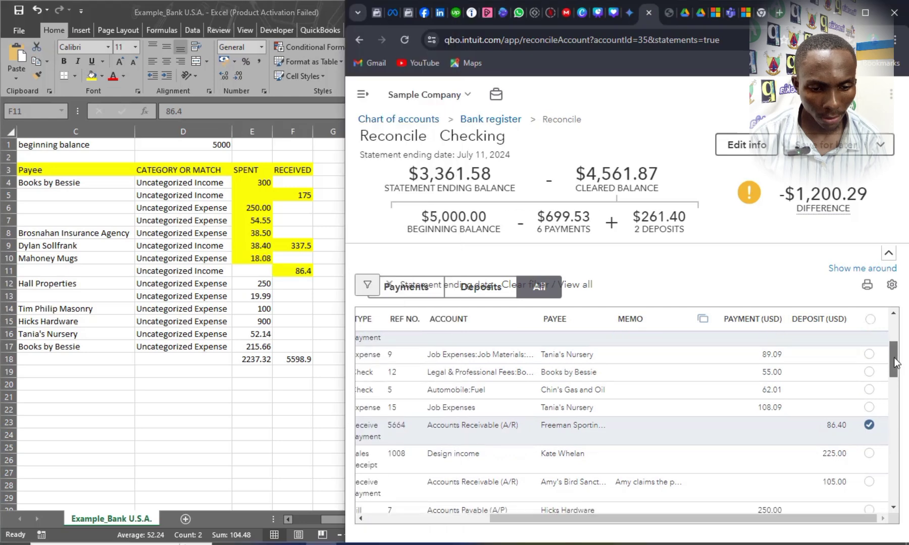
{"action": "scroll", "coordinate": [893, 374], "scroll_direction": "down", "scroll_amount": 2}
{"action": "left_click", "coordinate": [868, 410]}
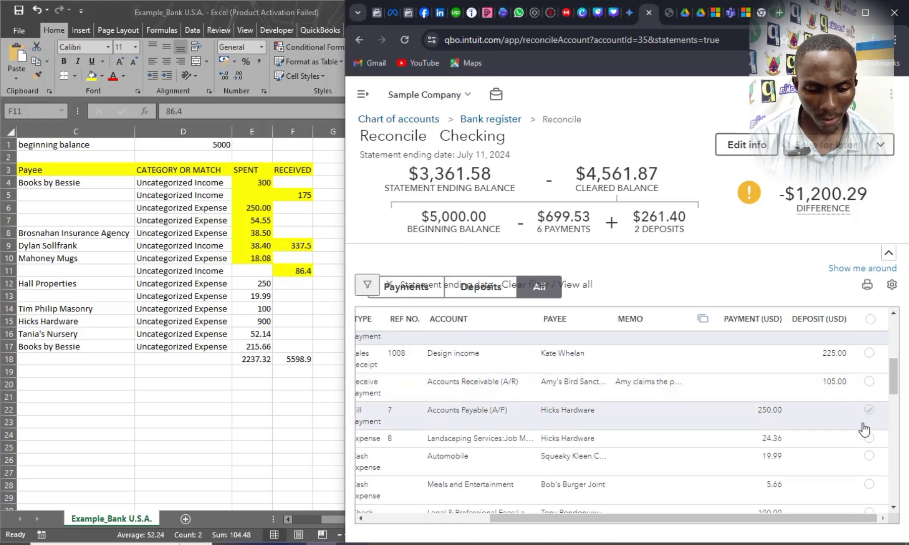
{"action": "left_click", "coordinate": [867, 460]}
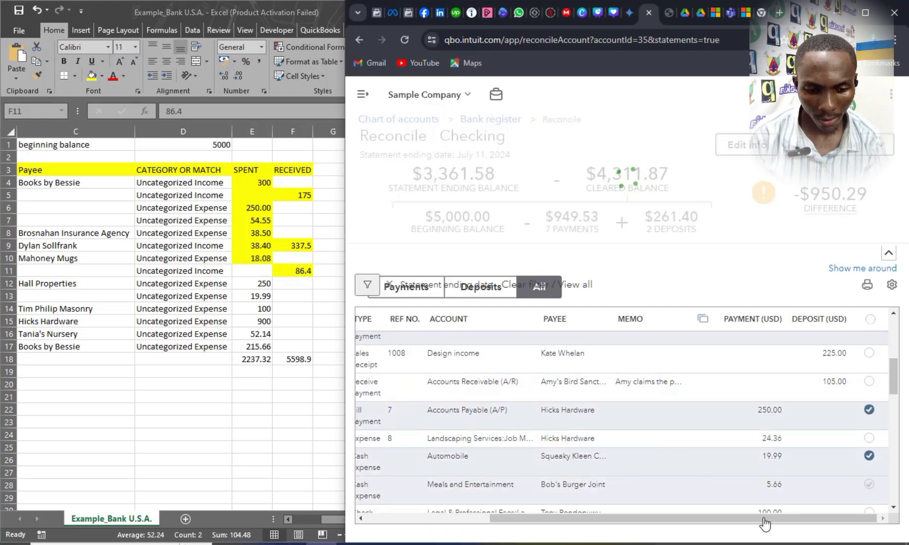
{"action": "left_click", "coordinate": [869, 511]}
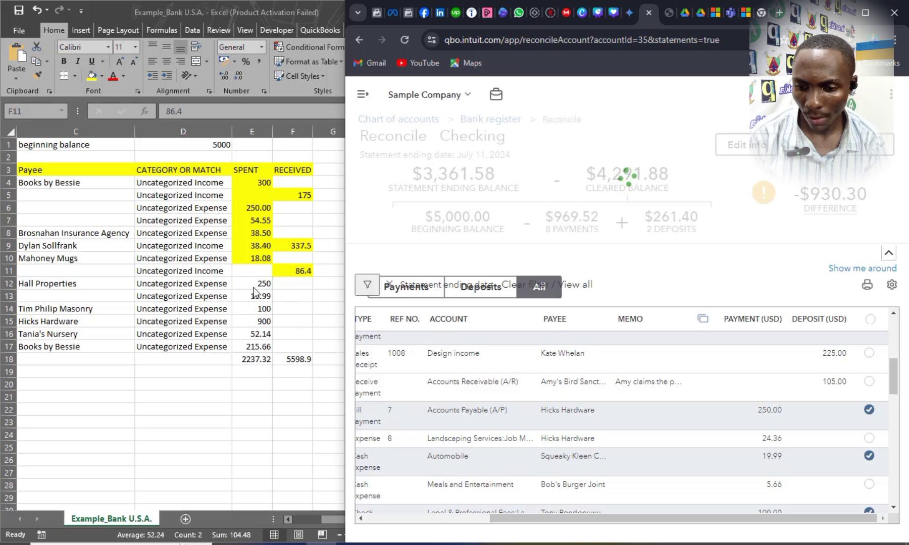
Step: Fill the matched spent amounts 250, 19.99 and 100 in E12:E14 in yellow on the Excel statement
{"action": "key", "text": "alt+Tab"}
{"action": "left_click_drag", "start_coordinate": [257, 284], "coordinate": [256, 297]}
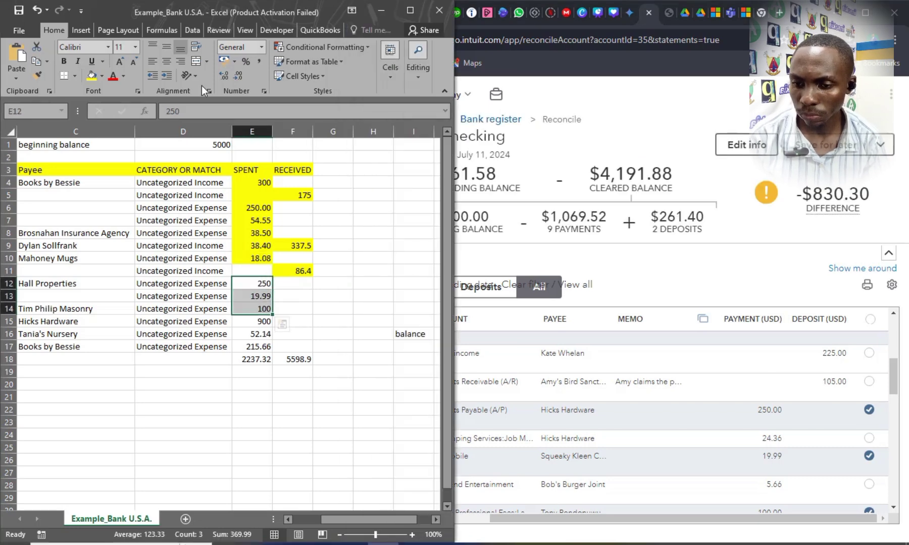
{"action": "left_click", "coordinate": [92, 75]}
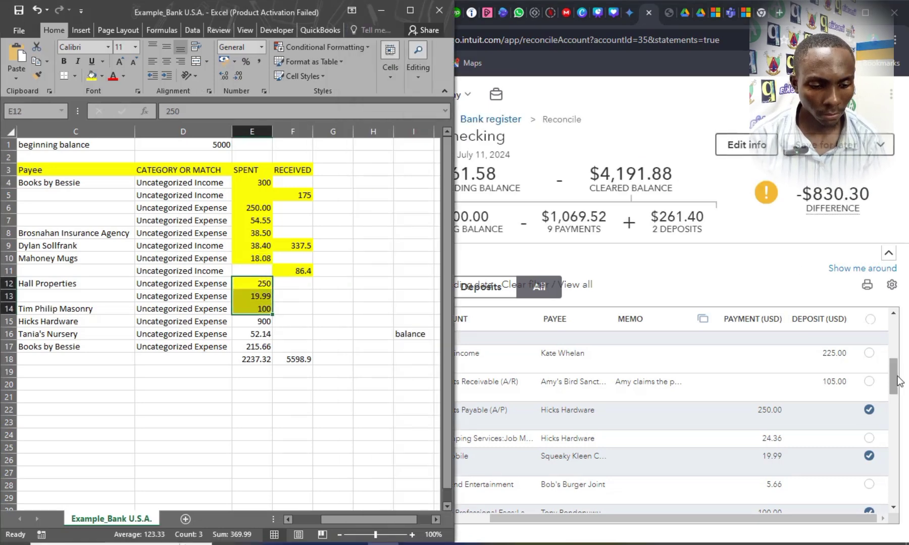
Step: Mark the 900.00, 52.14 and 215.66 payments and the 337.50 sales receipt deposit as cleared in QuickBooks
{"action": "left_click_drag", "start_coordinate": [900, 384], "coordinate": [903, 410]}
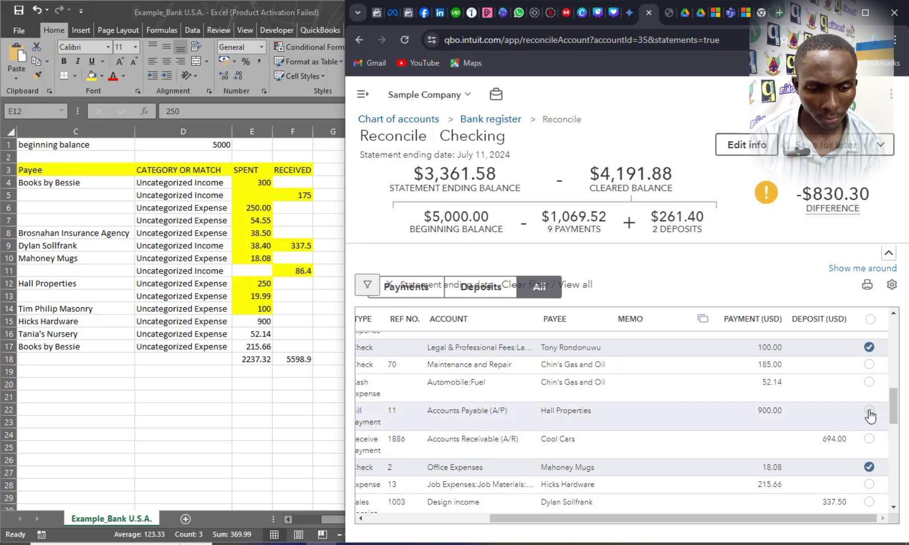
{"action": "left_click", "coordinate": [868, 410]}
{"action": "left_click", "coordinate": [868, 502]}
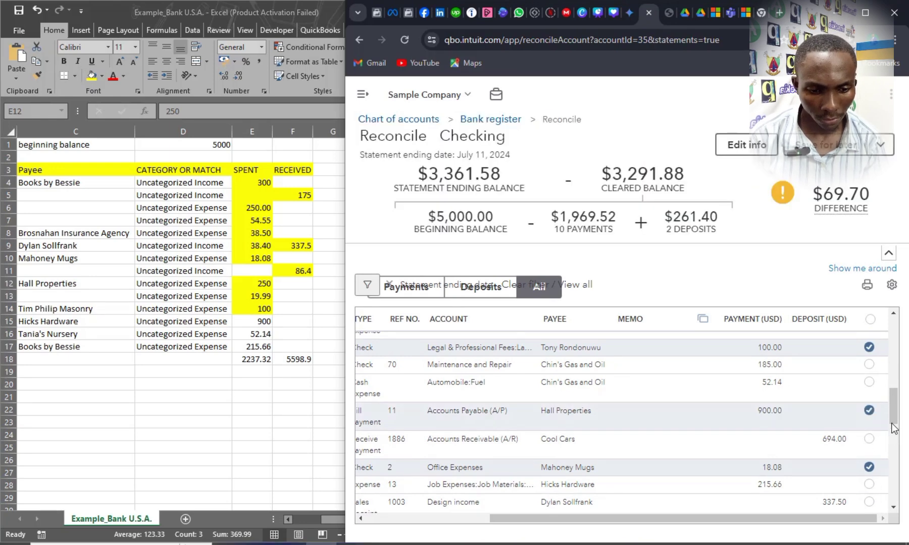
{"action": "left_click", "coordinate": [869, 383]}
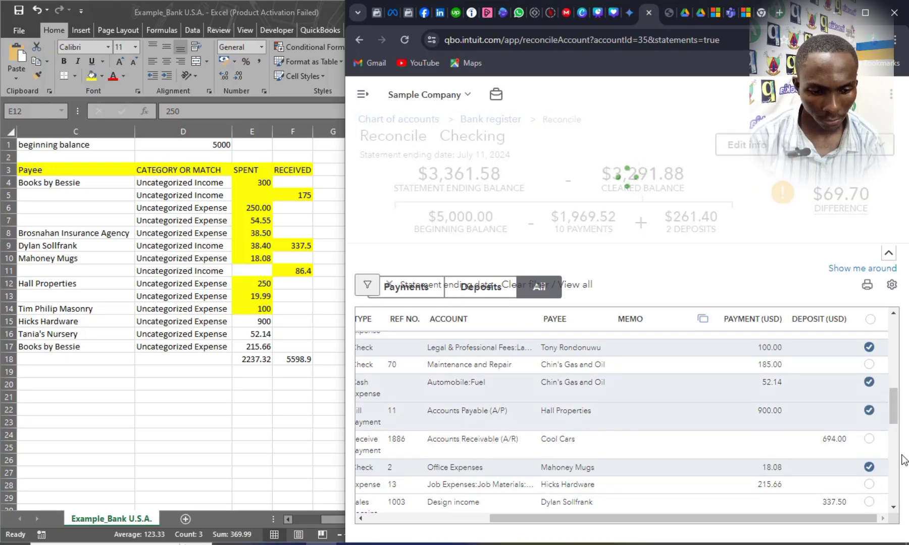
{"action": "left_click", "coordinate": [869, 485]}
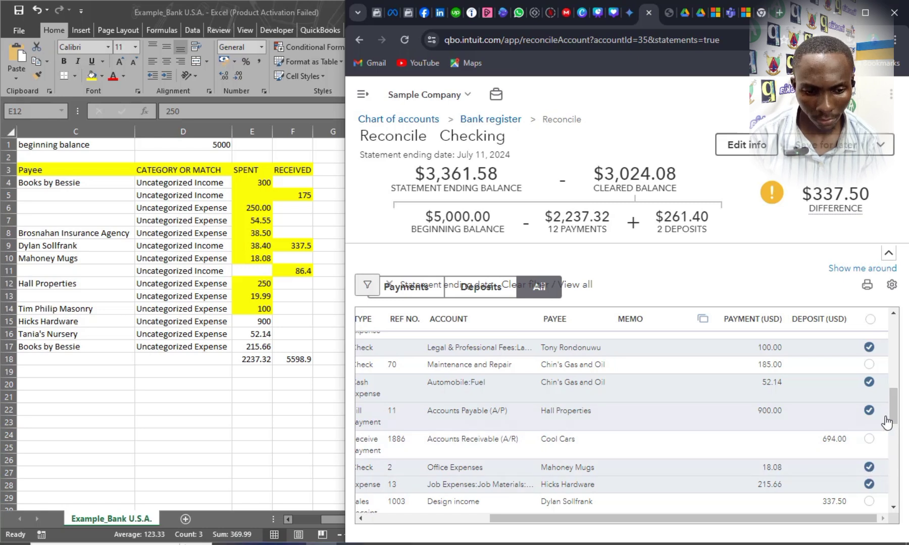
{"action": "mouse_move", "coordinate": [890, 416]}
{"action": "left_mouse_down"}
{"action": "mouse_move", "coordinate": [890, 462]}
{"action": "mouse_move", "coordinate": [890, 350]}
{"action": "mouse_move", "coordinate": [888, 419]}
{"action": "left_mouse_up"}
{"action": "left_click", "coordinate": [869, 488]}
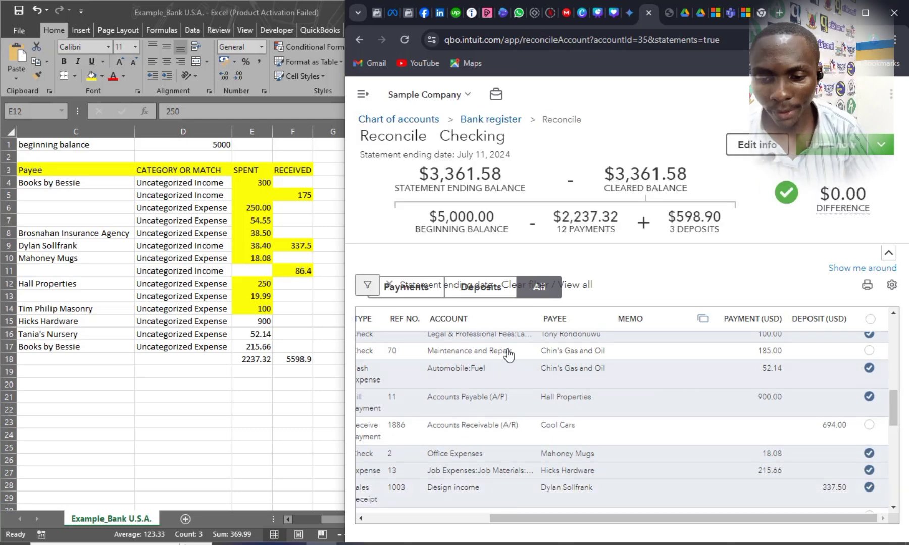
Step: Fill the last matched spent amounts 900, 52.14 and 215.66 in E15:E17 in yellow on the Excel statement
{"action": "key", "text": "alt+Tab"}
{"action": "left_click_drag", "start_coordinate": [257, 321], "coordinate": [257, 346]}
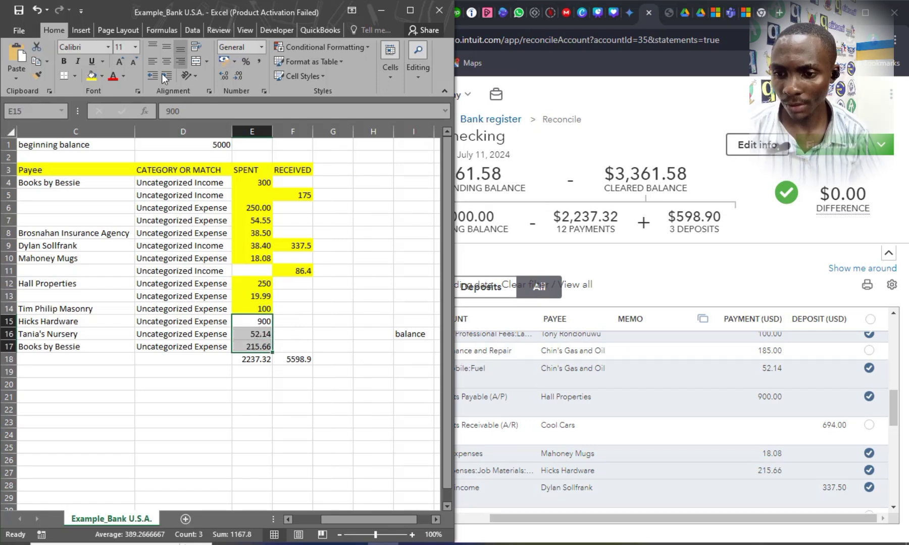
{"action": "left_click", "coordinate": [92, 75]}
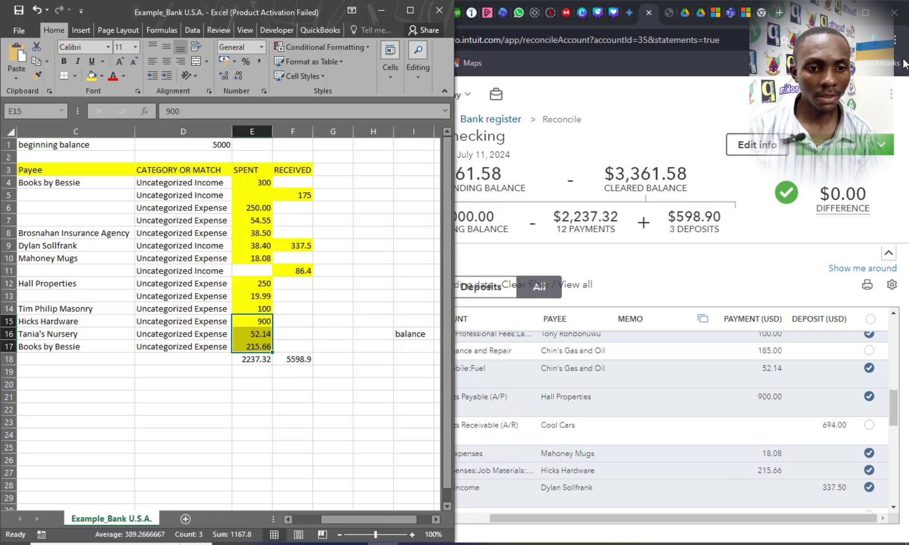
Step: Review the difference and cleared transactions in the maximized QuickBooks window and finish the Checking reconciliation
{"action": "left_click", "coordinate": [866, 14]}
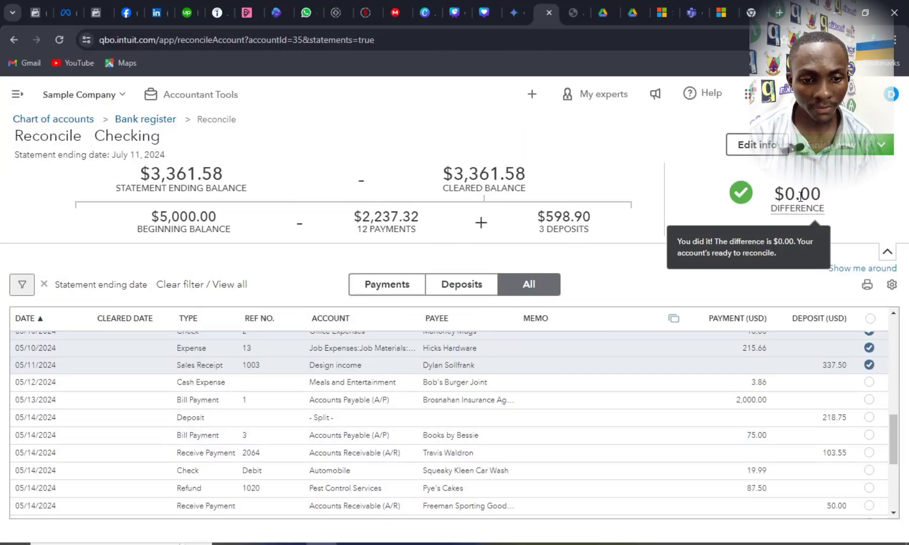
{"action": "left_click_drag", "start_coordinate": [821, 194], "coordinate": [776, 192]}
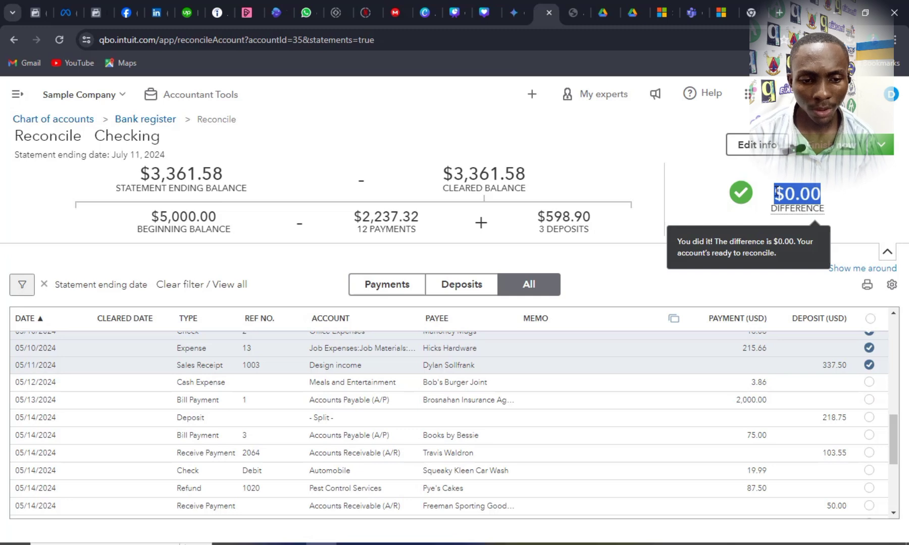
{"action": "left_click", "coordinate": [836, 207]}
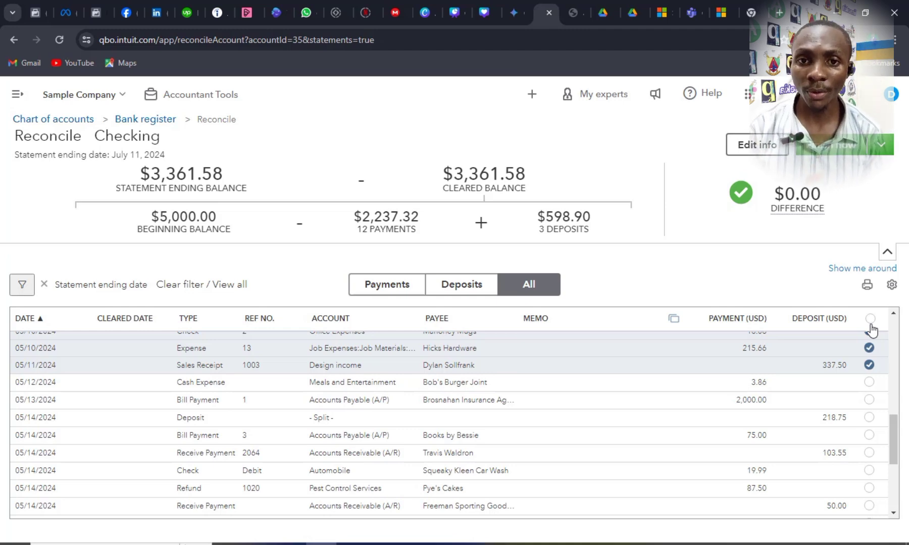
{"action": "left_click_drag", "start_coordinate": [892, 455], "coordinate": [893, 353]}
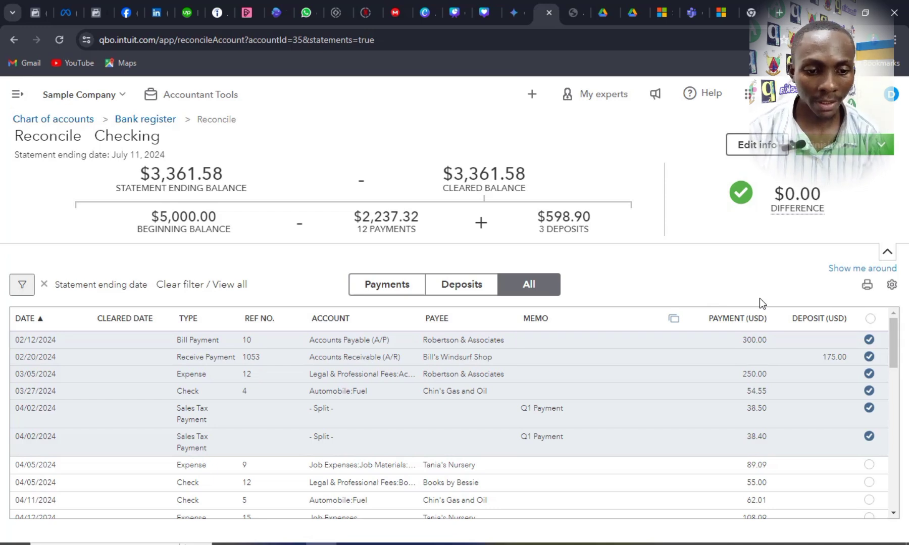
{"action": "mouse_move", "coordinate": [791, 197]}
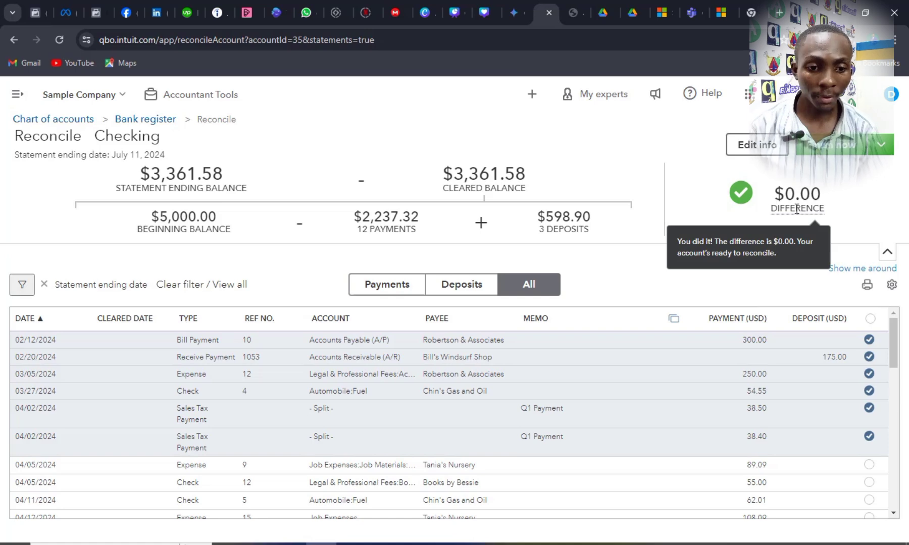
{"action": "left_click", "coordinate": [851, 149]}
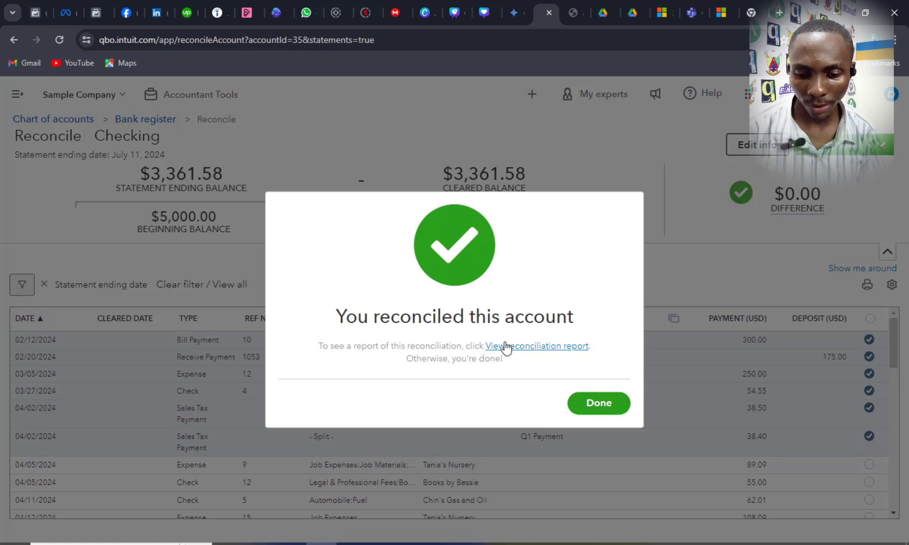
Step: Open the reconciliation report for Checking, period ending 07/11/2024, and read through its summary and details
{"action": "left_click", "coordinate": [538, 349]}
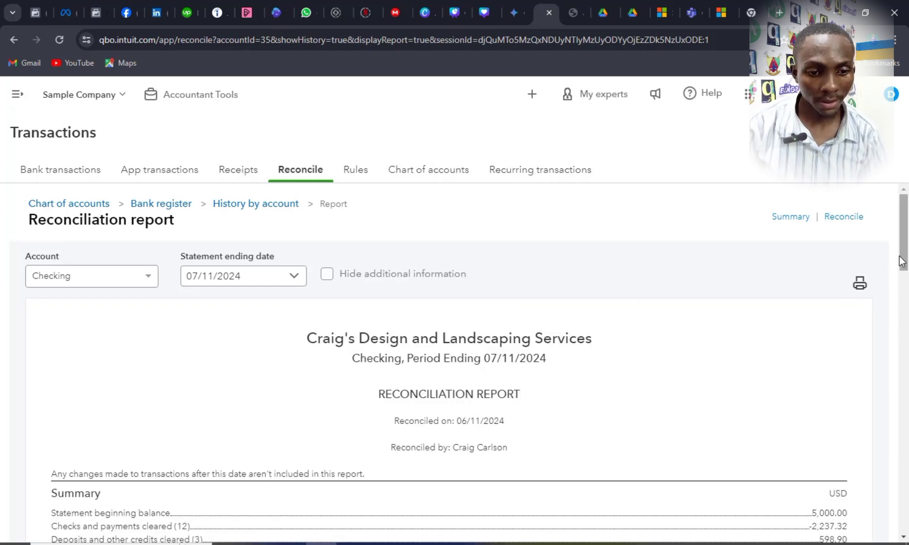
{"action": "left_click_drag", "start_coordinate": [901, 265], "coordinate": [902, 530]}
{"action": "left_click", "coordinate": [906, 333]}
{"action": "left_click_drag", "start_coordinate": [906, 333], "coordinate": [905, 220]}
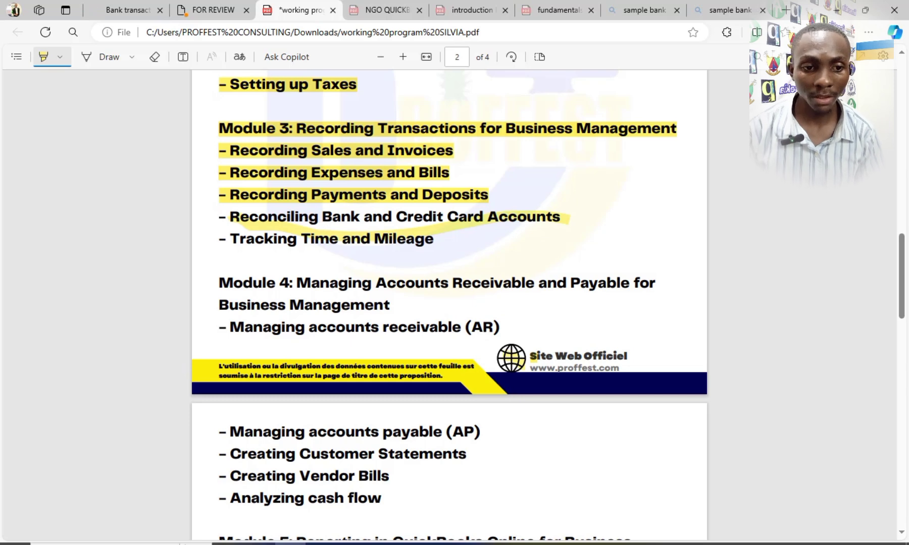
Step: Switch back to QuickBooks Online, start a new single time activity and assign it to the second listed employee
{"action": "left_click", "coordinate": [837, 11]}
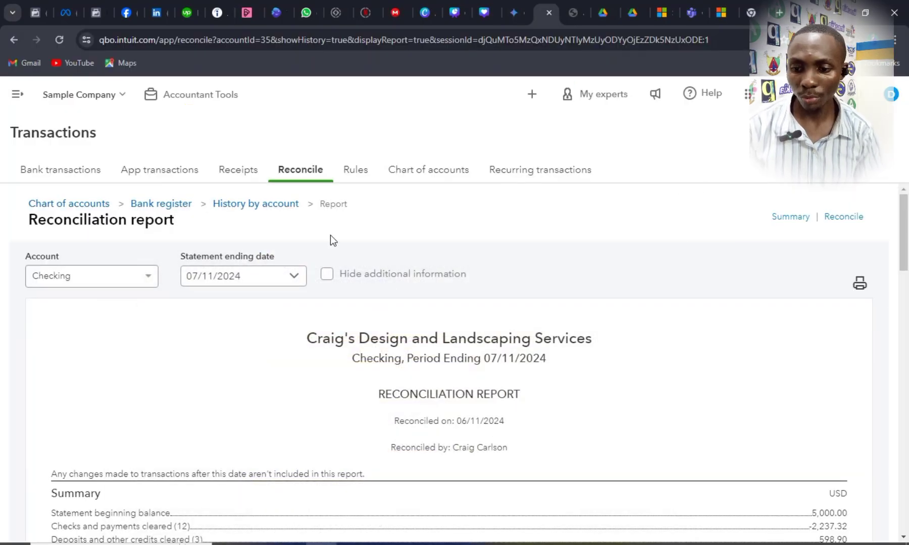
{"action": "left_click", "coordinate": [18, 95]}
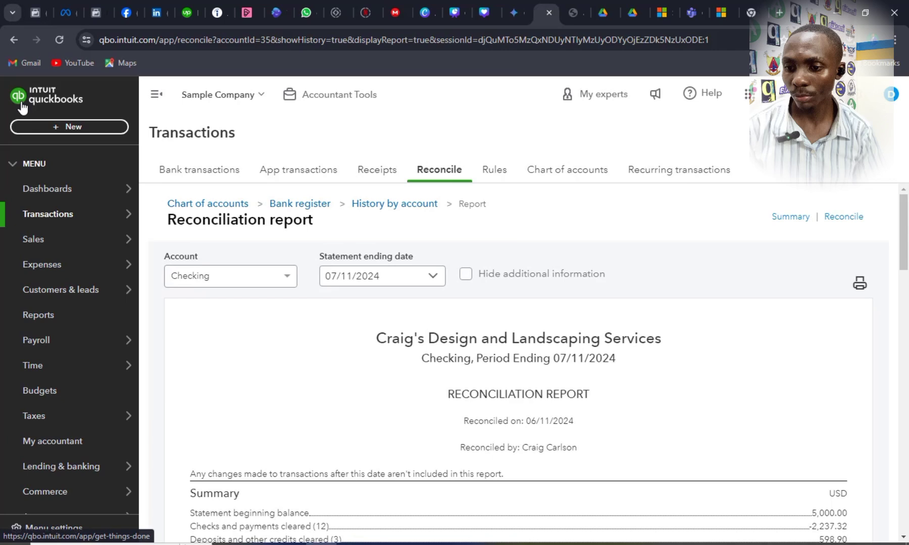
{"action": "left_click", "coordinate": [95, 132]}
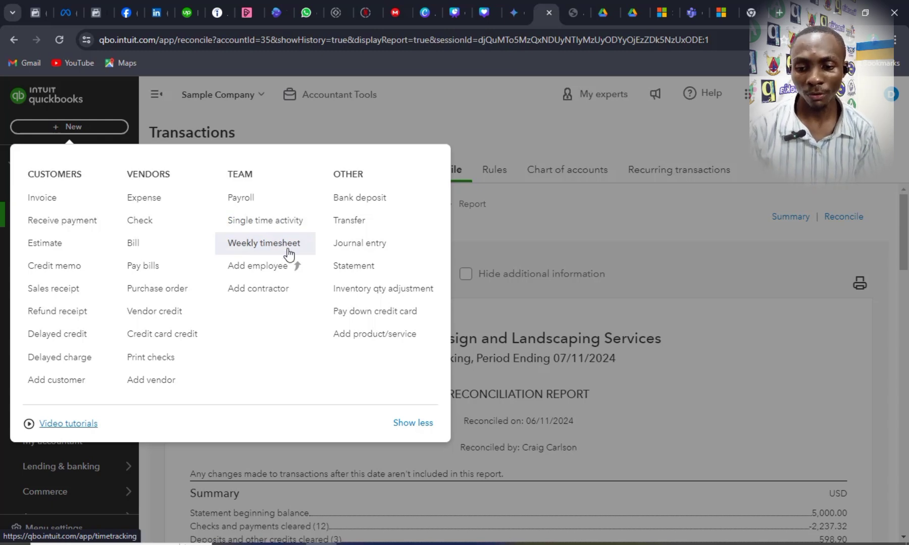
{"action": "left_click", "coordinate": [270, 222]}
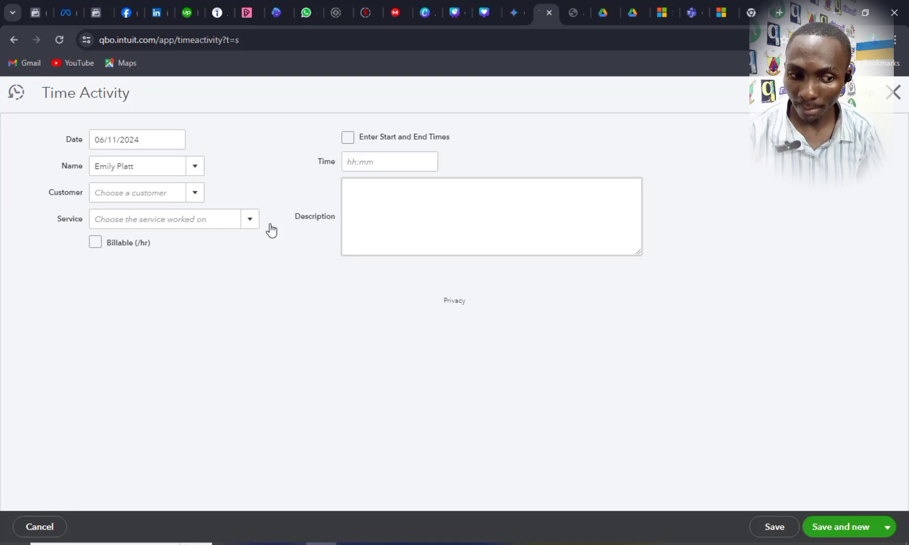
{"action": "left_click", "coordinate": [202, 175]}
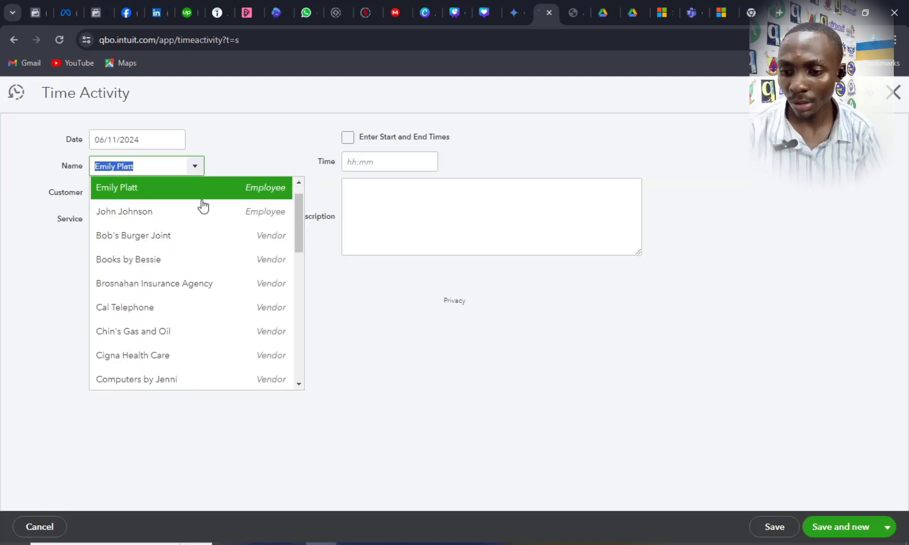
{"action": "left_click", "coordinate": [182, 211]}
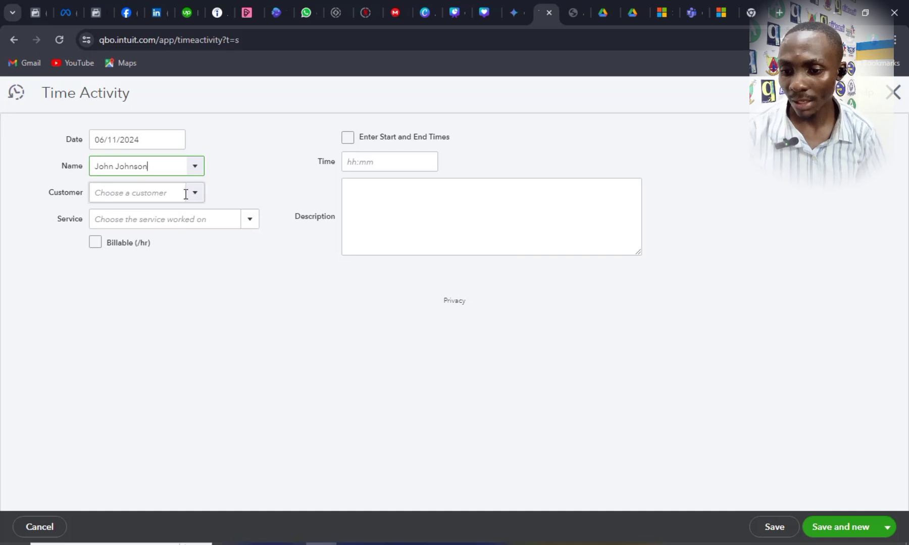
Step: Set the time activity's customer to the first sub-customer of Freeman Sporting Goods and its service to Landscaping:Installation
{"action": "left_click", "coordinate": [195, 196]}
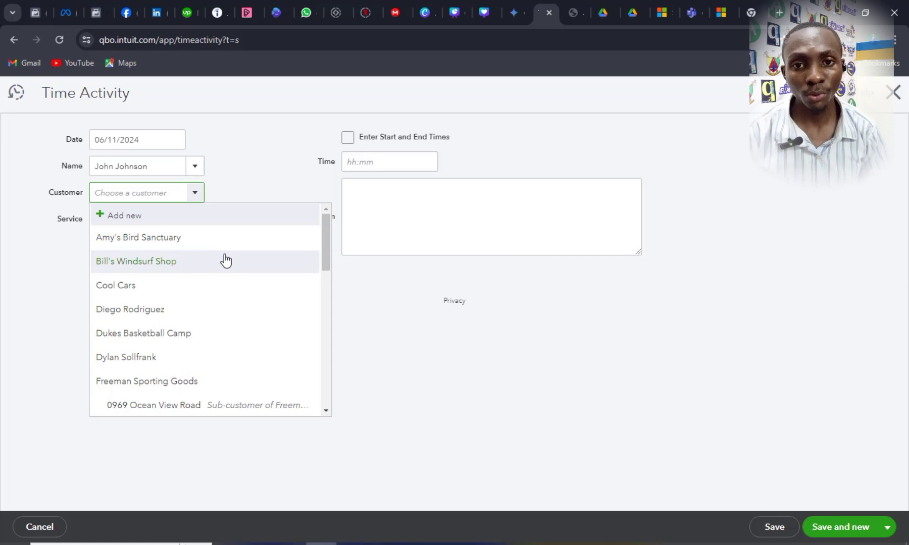
{"action": "left_click", "coordinate": [229, 412]}
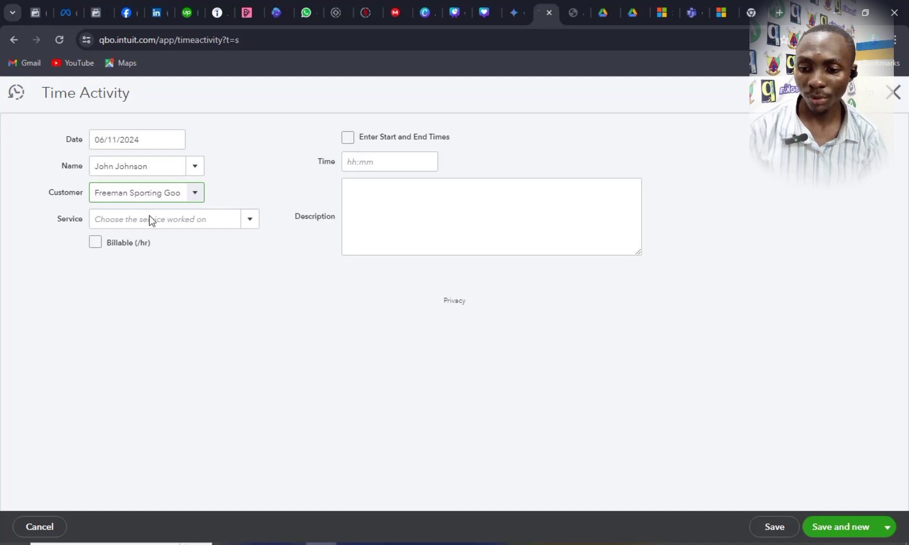
{"action": "left_click", "coordinate": [196, 193]}
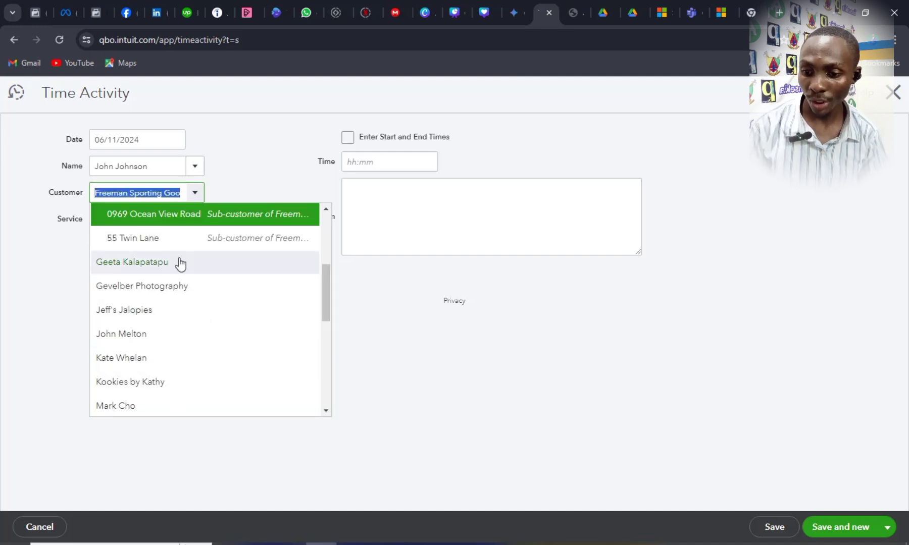
{"action": "left_click_drag", "start_coordinate": [325, 279], "coordinate": [326, 266]}
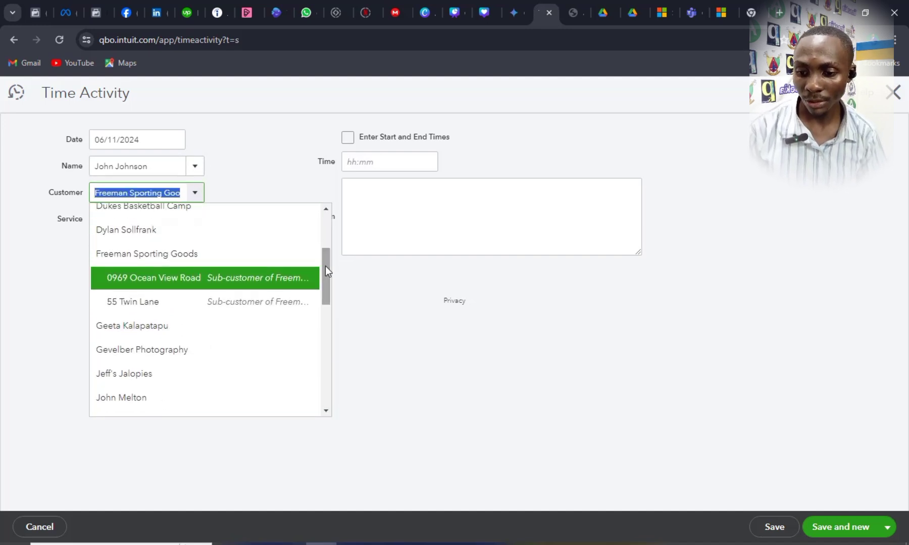
{"action": "left_click", "coordinate": [271, 187]}
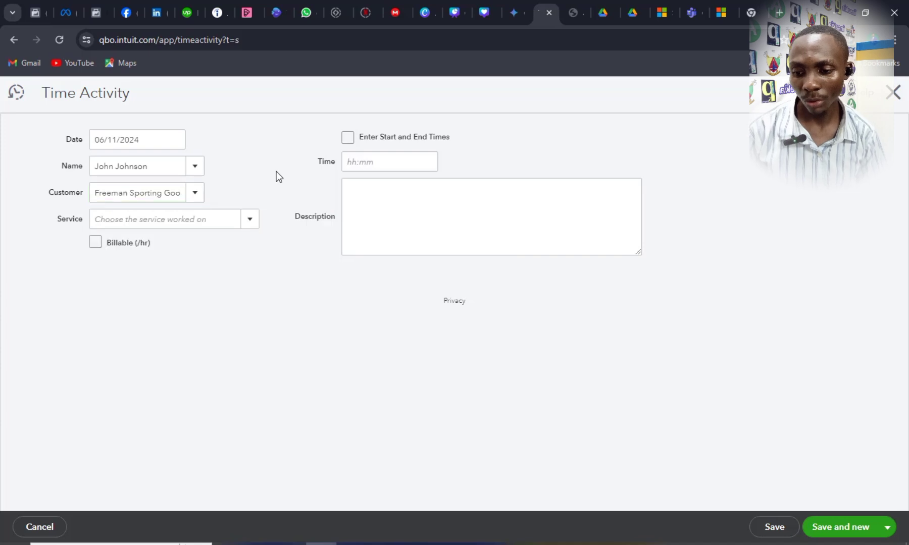
{"action": "left_click", "coordinate": [250, 225]}
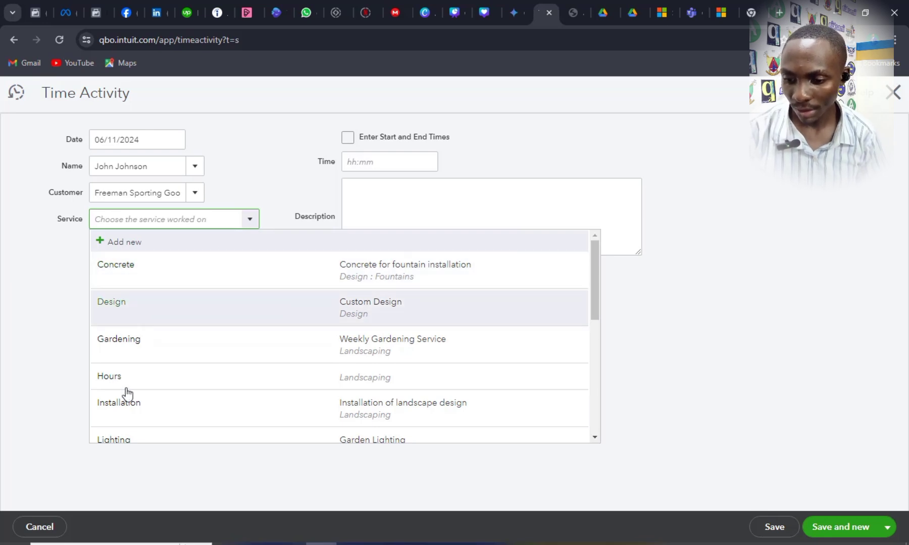
{"action": "left_click", "coordinate": [170, 416]}
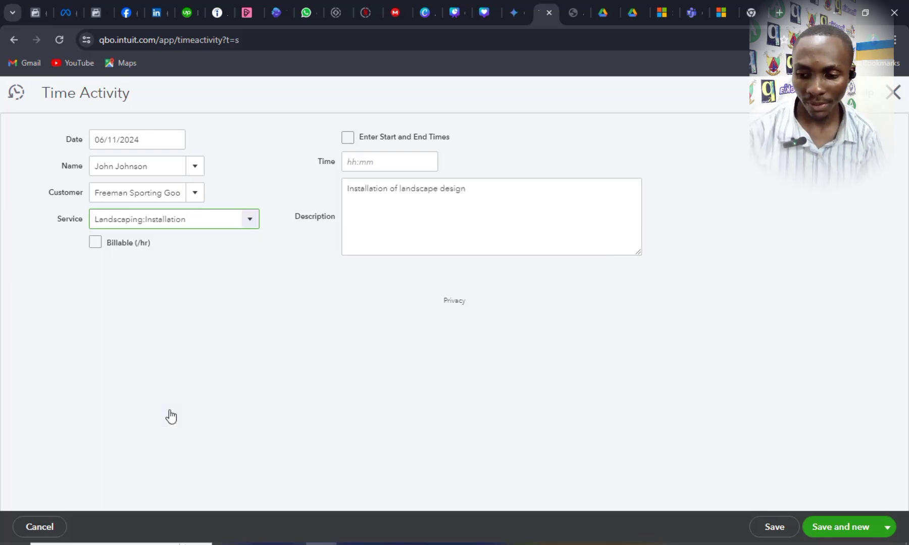
Step: Enable start and end times for the activity and mark it as billable per hour
{"action": "left_click", "coordinate": [382, 164]}
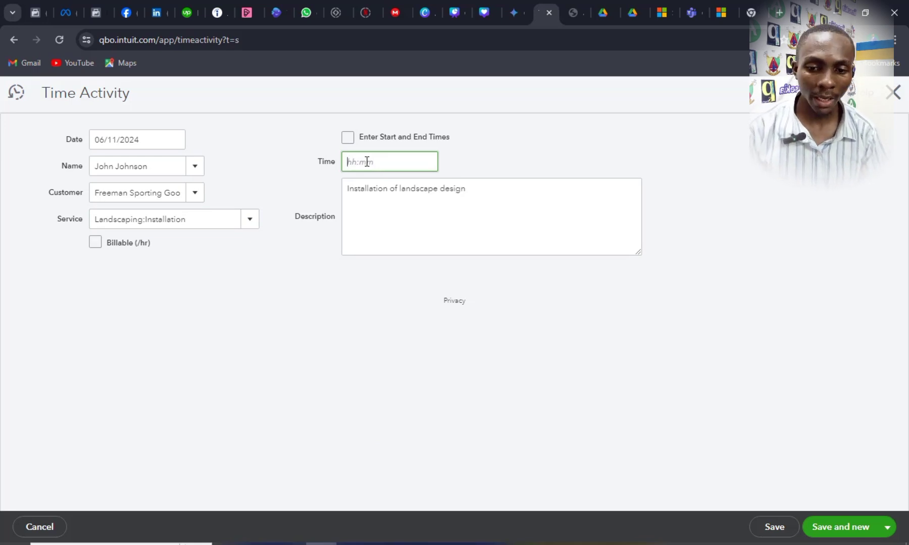
{"action": "left_click", "coordinate": [348, 138]}
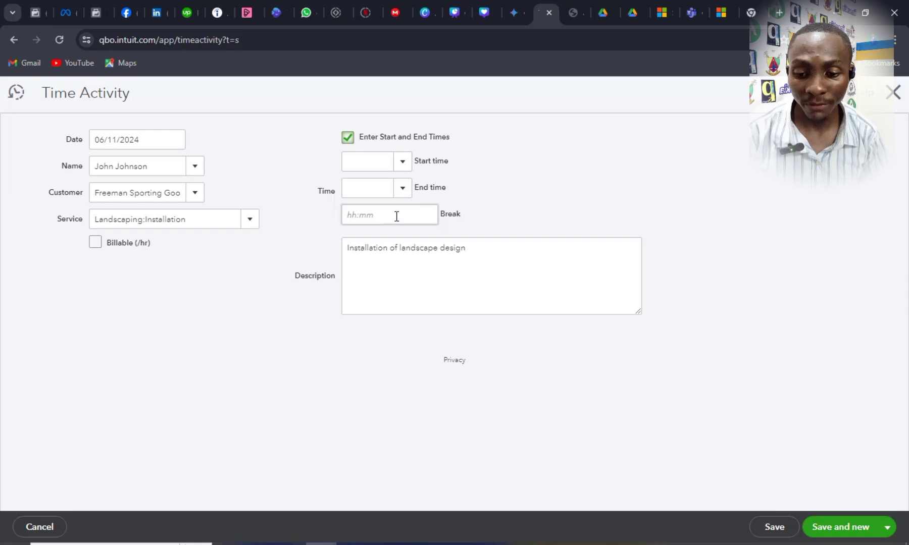
{"action": "left_click", "coordinate": [95, 242]}
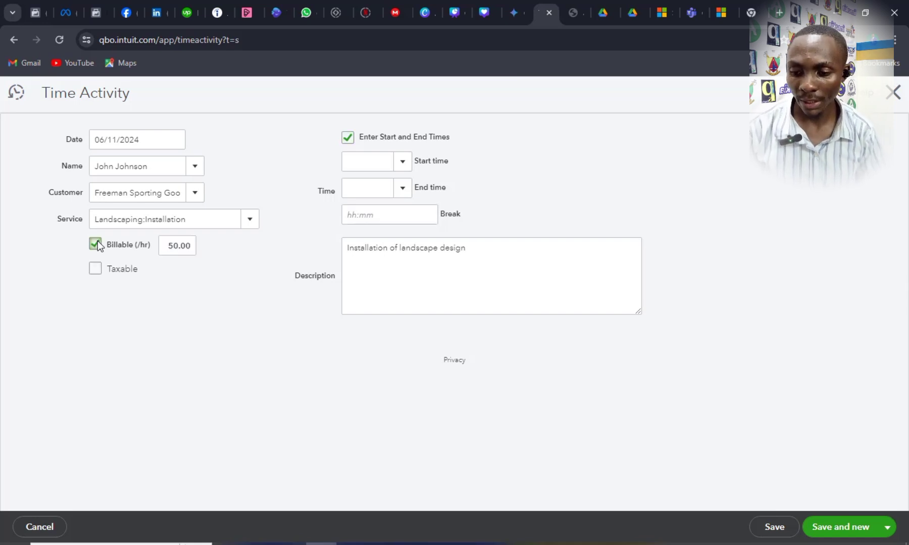
{"action": "left_click_drag", "start_coordinate": [167, 246], "coordinate": [190, 247]}
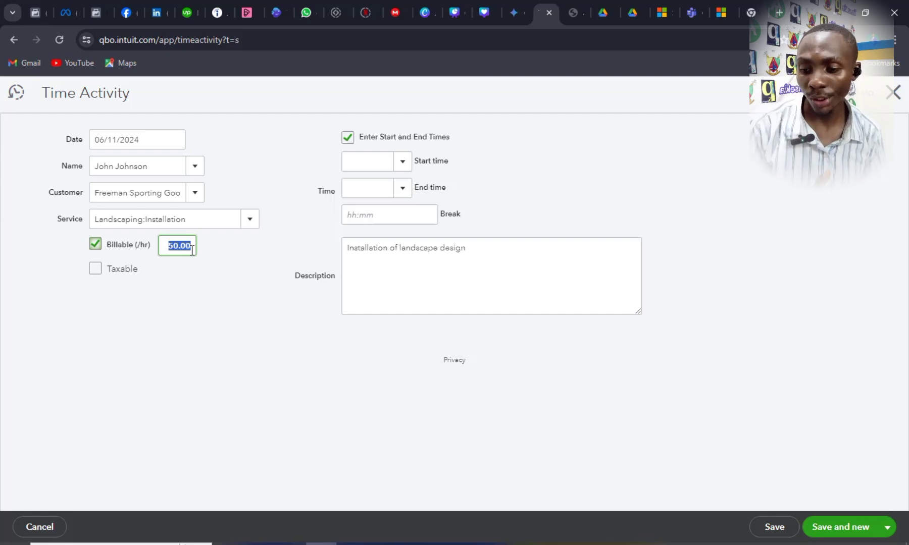
Step: Set the activity's start time to 12:00 AM, end time to 5:00 AM and break to 1:20
{"action": "left_click", "coordinate": [402, 161]}
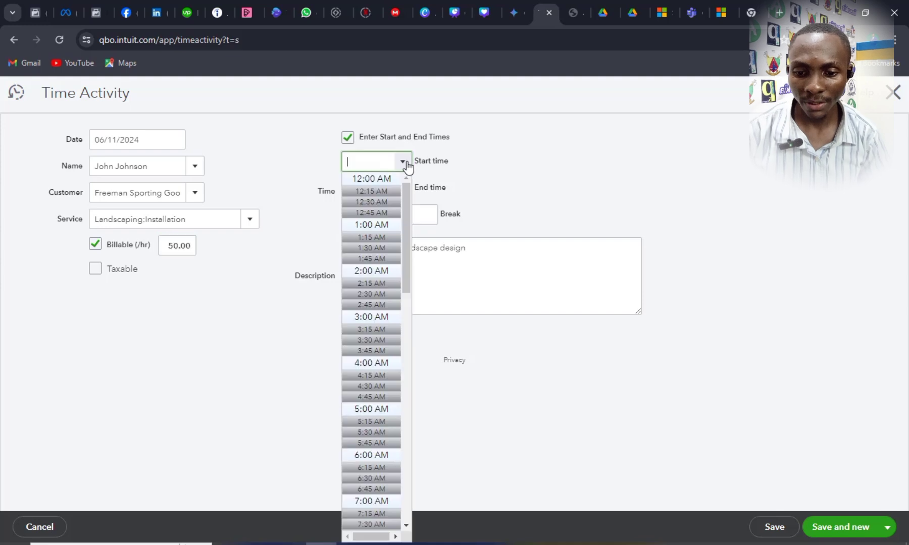
{"action": "key", "text": "Tab"}
{"action": "left_click", "coordinate": [402, 188]}
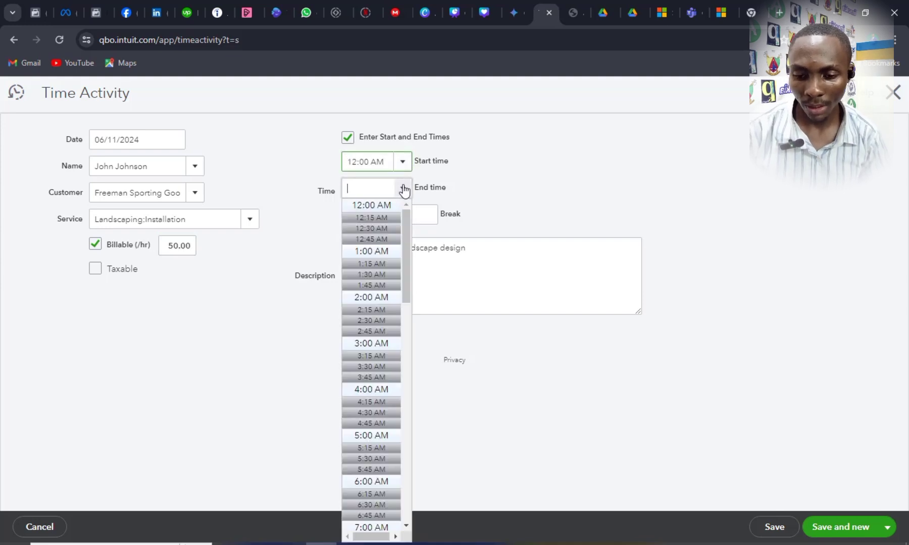
{"action": "left_click", "coordinate": [359, 435]}
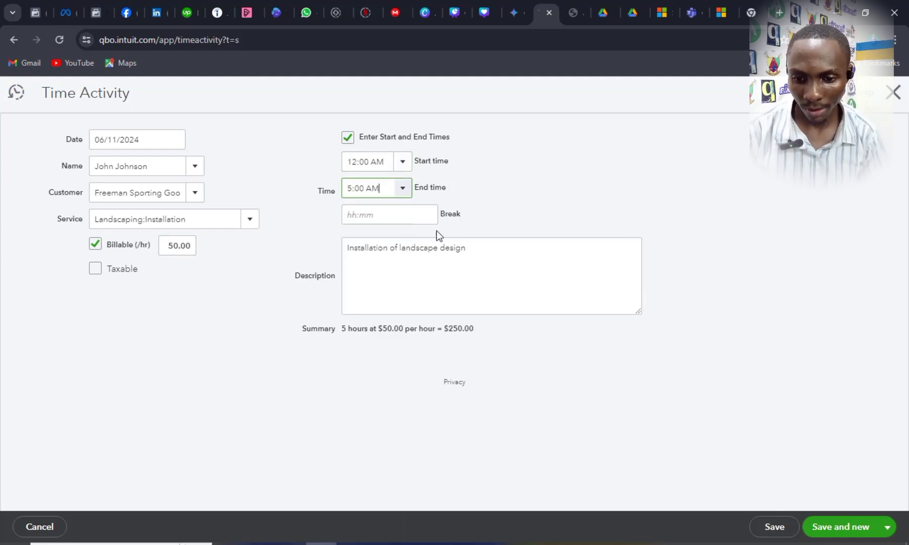
{"action": "left_click", "coordinate": [379, 220]}
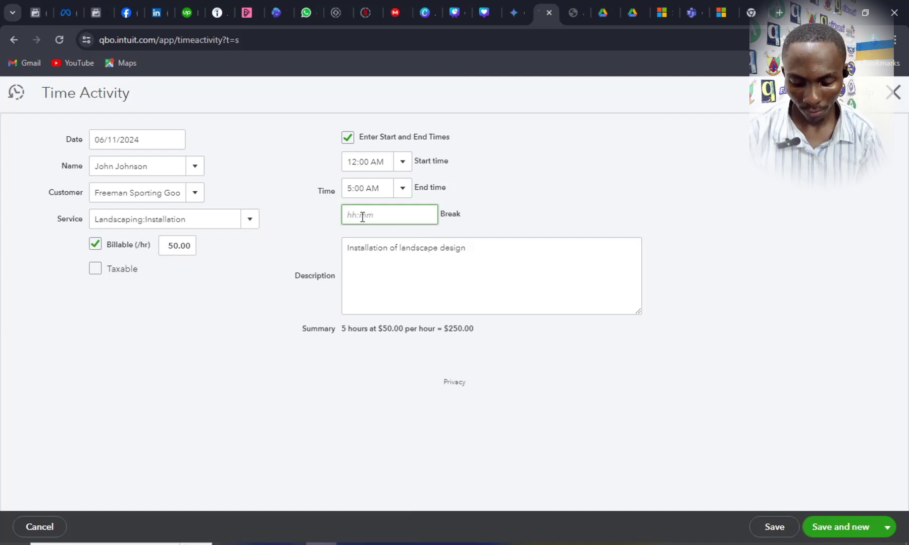
{"action": "type", "text": "01"}
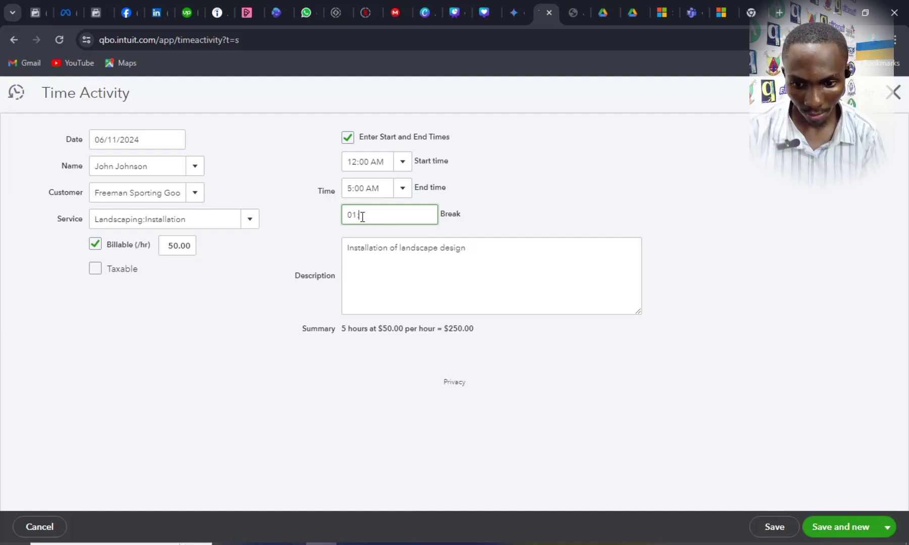
{"action": "type", "text": ":20"}
{"action": "key", "text": "Tab"}
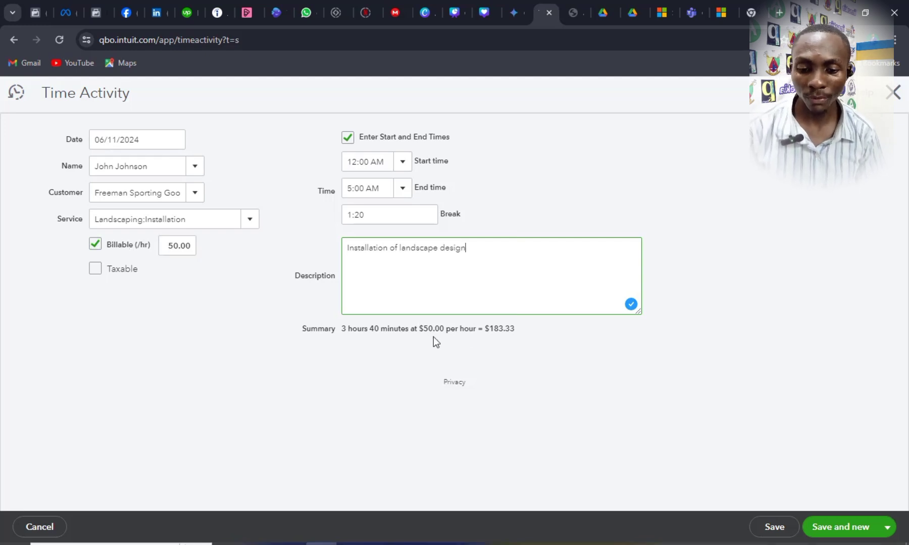
Step: Check the billable amount in the activity's summary, and save and close the time activity
{"action": "left_click_drag", "start_coordinate": [523, 329], "coordinate": [461, 342]}
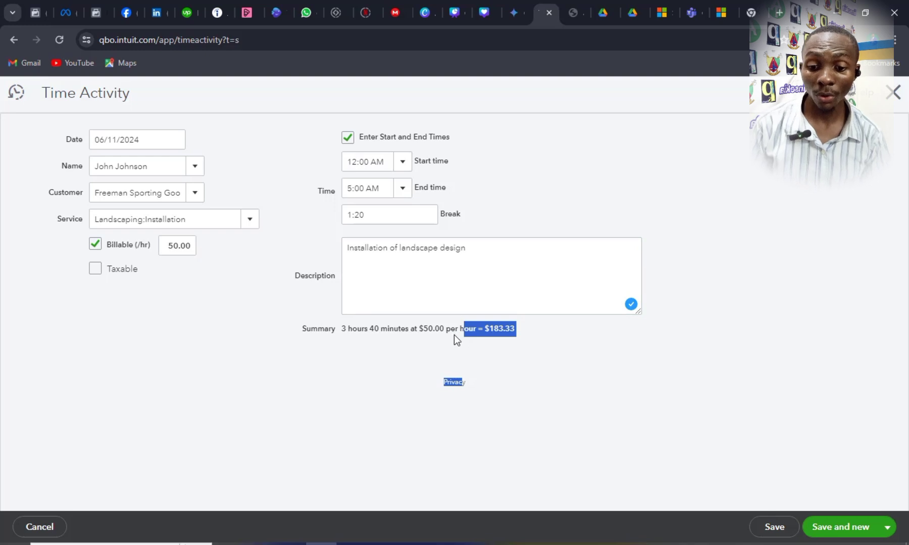
{"action": "left_click", "coordinate": [448, 328]}
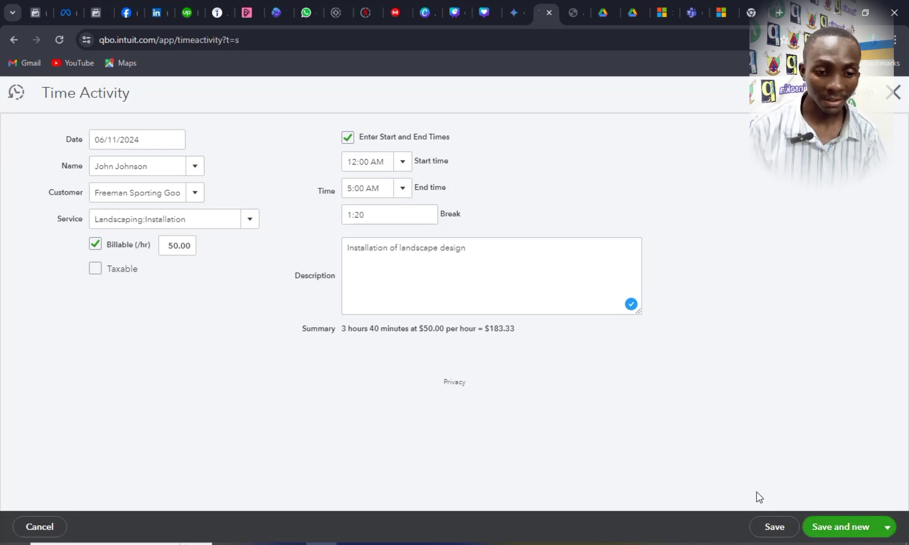
{"action": "left_click", "coordinate": [887, 527]}
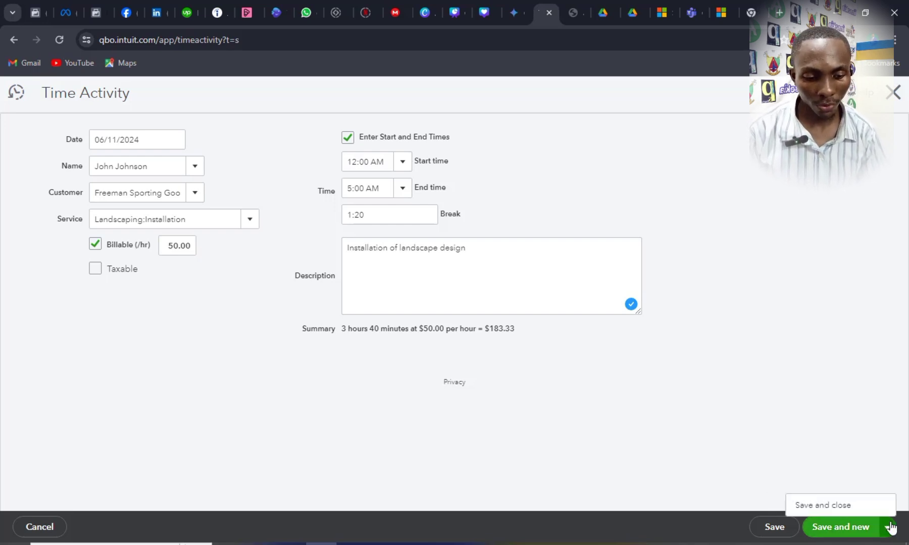
{"action": "left_click", "coordinate": [832, 509]}
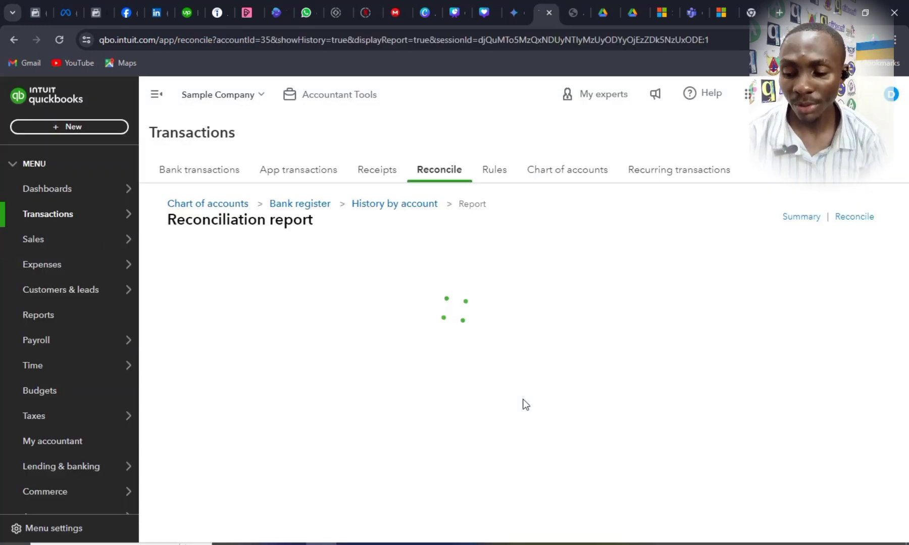
Step: Open the weekly timesheet and review the employee's Landscaping:Installation entry, its logged hours and the selectable week ranges
{"action": "left_click", "coordinate": [88, 128]}
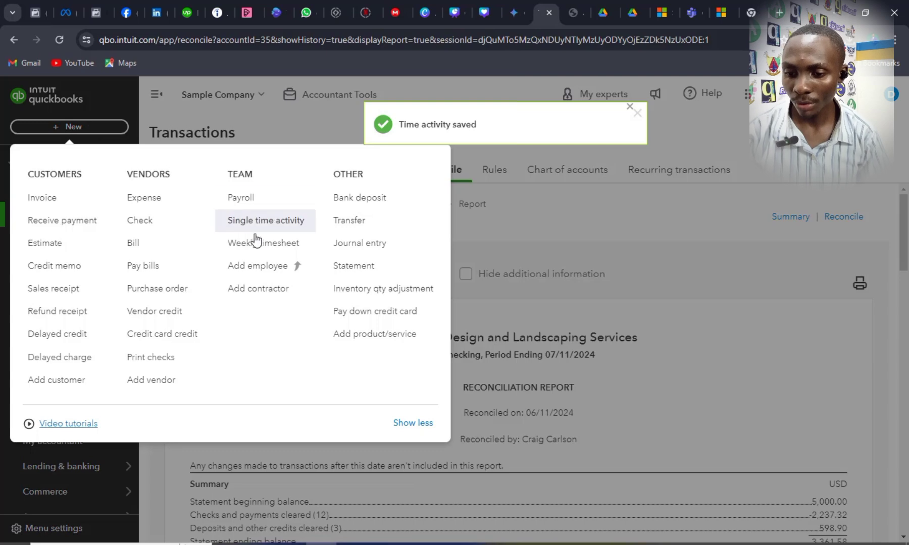
{"action": "left_click", "coordinate": [267, 249]}
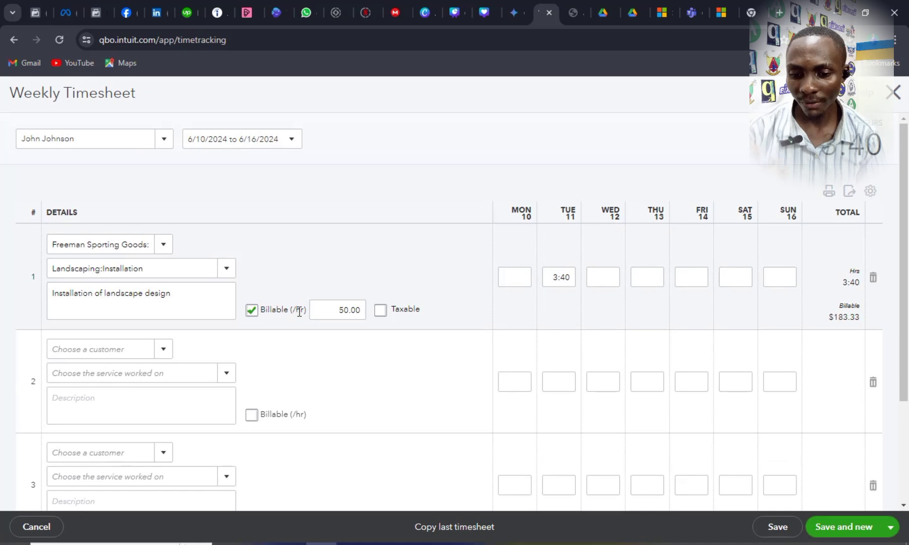
{"action": "left_click", "coordinate": [165, 248]}
{"action": "left_click", "coordinate": [164, 248]}
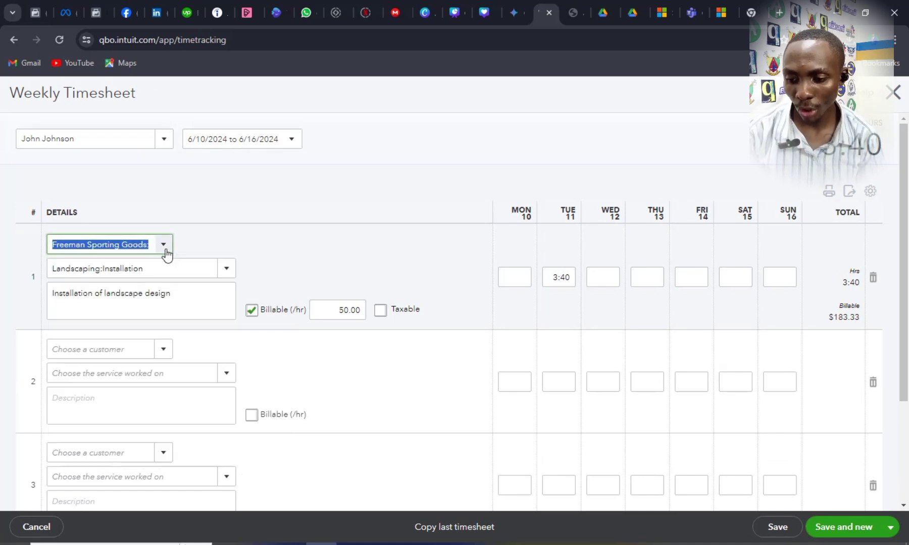
{"action": "left_click", "coordinate": [232, 269]}
{"action": "left_click", "coordinate": [232, 269]}
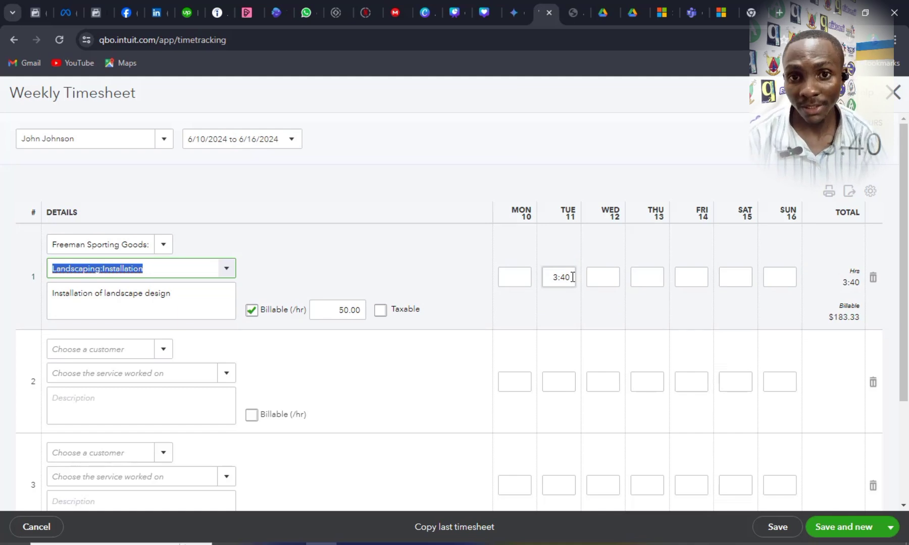
{"action": "scroll", "coordinate": [573, 277], "scroll_direction": "down", "scroll_amount": 3}
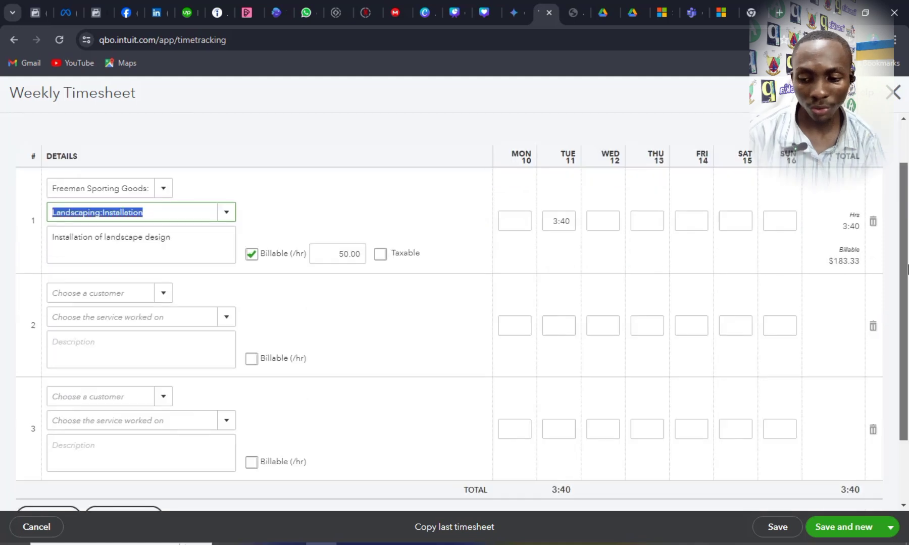
{"action": "scroll", "coordinate": [454, 303], "scroll_direction": "up", "scroll_amount": 3}
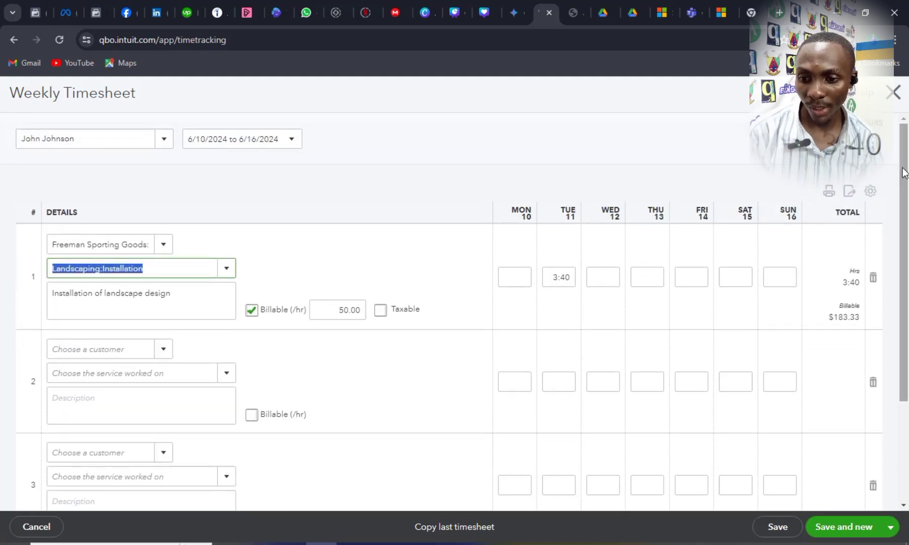
{"action": "left_click", "coordinate": [298, 142]}
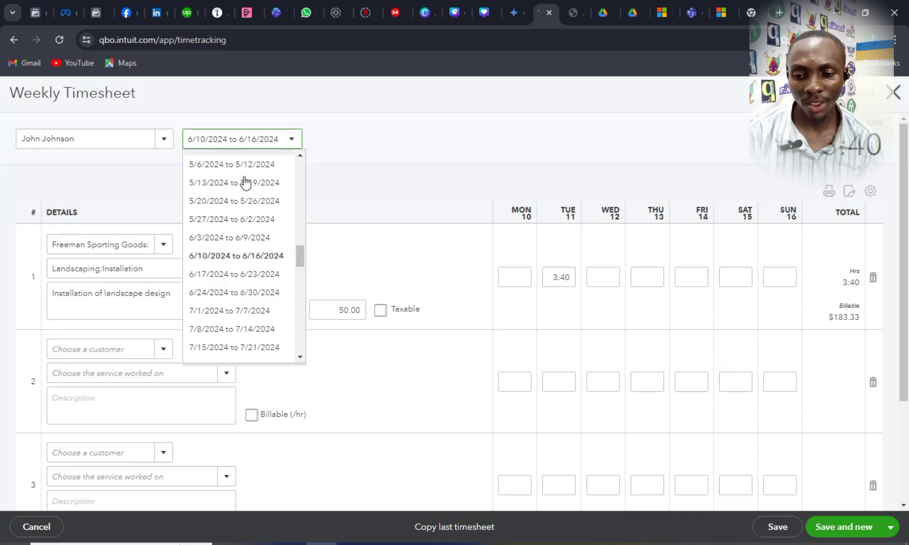
{"action": "left_click", "coordinate": [345, 158]}
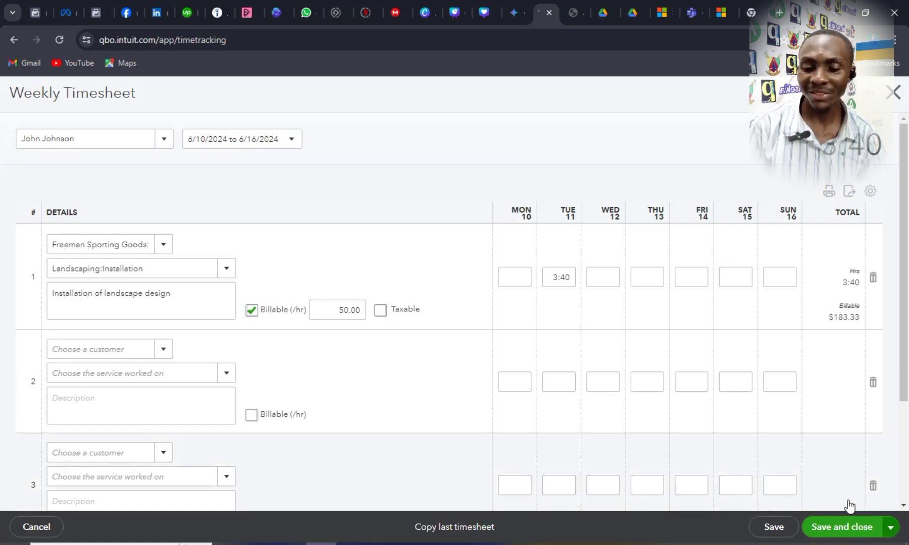
Step: Save and close the weekly timesheet, and open the list of expense transactions
{"action": "left_click", "coordinate": [842, 526]}
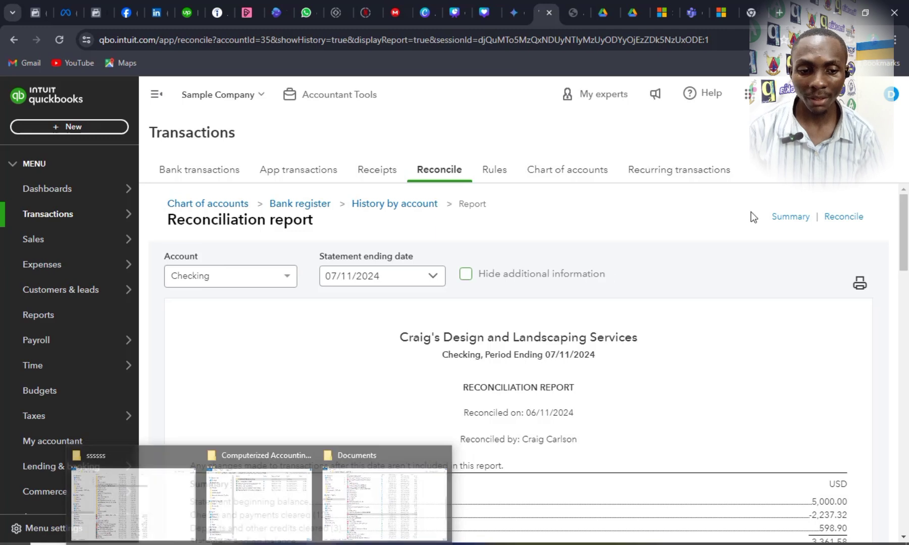
{"action": "mouse_move", "coordinate": [116, 266]}
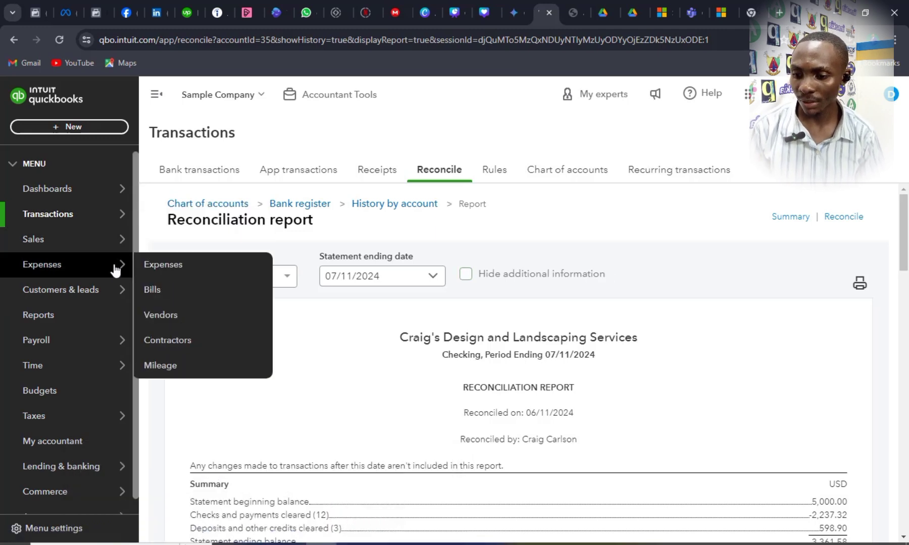
{"action": "left_click", "coordinate": [67, 268]}
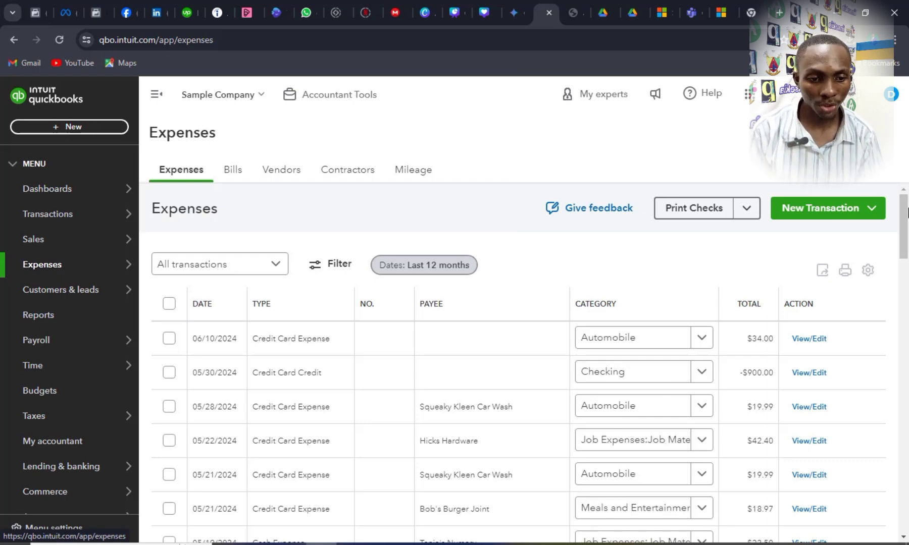
{"action": "mouse_move", "coordinate": [904, 214]}
{"action": "left_mouse_down"}
{"action": "mouse_move", "coordinate": [907, 379]}
{"action": "mouse_move", "coordinate": [906, 215]}
{"action": "left_mouse_up"}
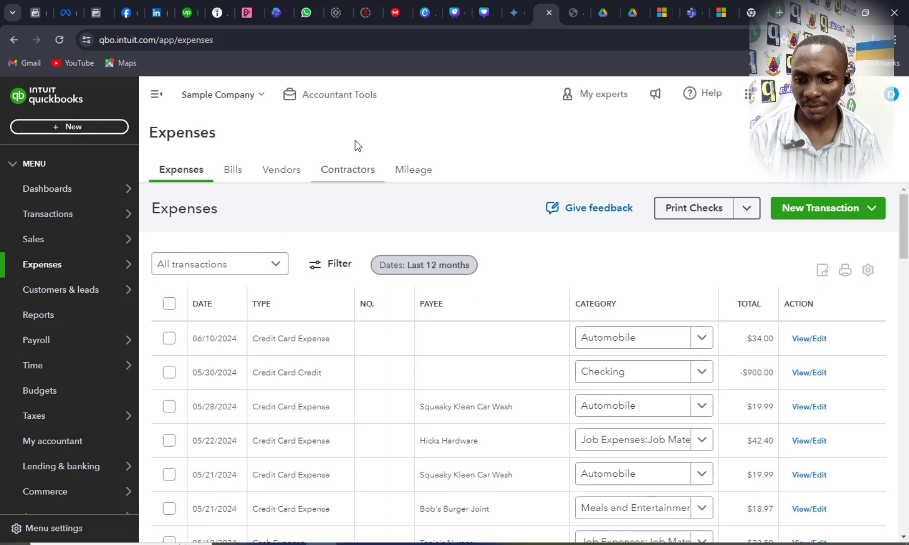
Step: Open the Customers list and view the available actions for the first sub-customer under Freeman Sporting Goods
{"action": "mouse_move", "coordinate": [101, 200]}
{"action": "mouse_move", "coordinate": [76, 288]}
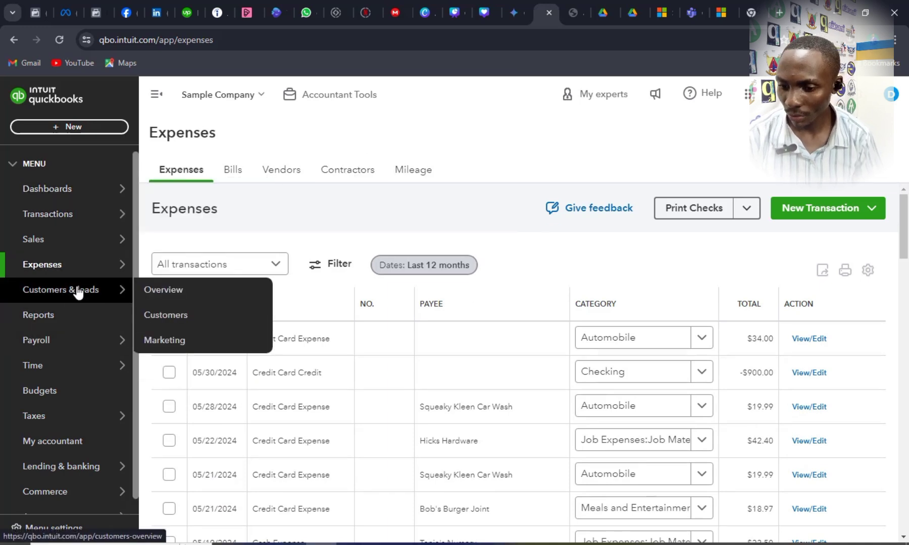
{"action": "left_click", "coordinate": [196, 324]}
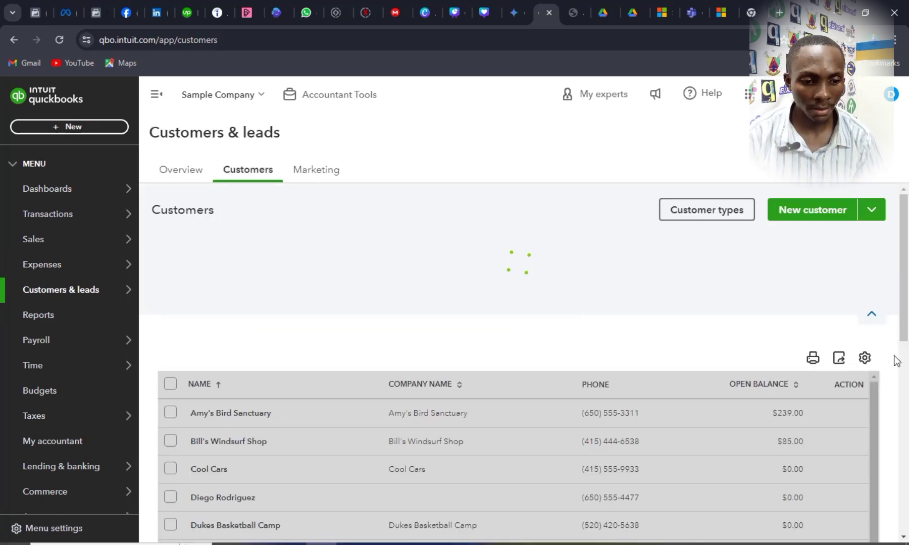
{"action": "scroll", "coordinate": [899, 327], "scroll_direction": "down", "scroll_amount": 3}
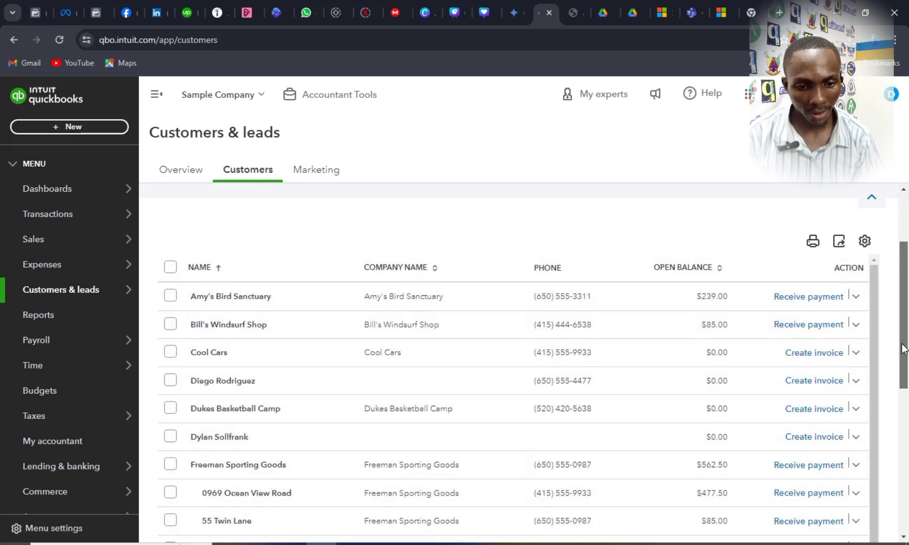
{"action": "scroll", "coordinate": [903, 355], "scroll_direction": "down", "scroll_amount": 2}
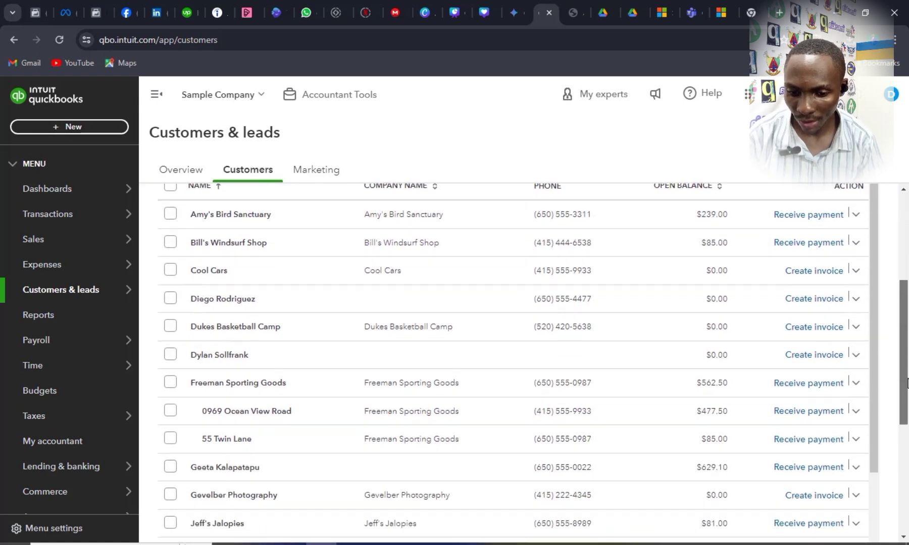
{"action": "left_click", "coordinate": [856, 410]}
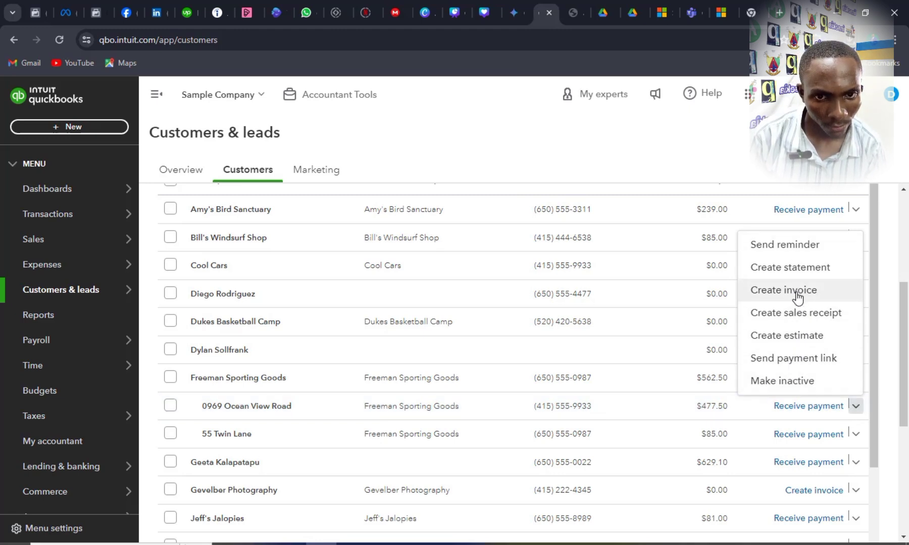
Step: Open the first Freeman Sporting Goods sub-customer's record and review its transaction list, including the landscape design installation time charge
{"action": "left_click", "coordinate": [251, 405]}
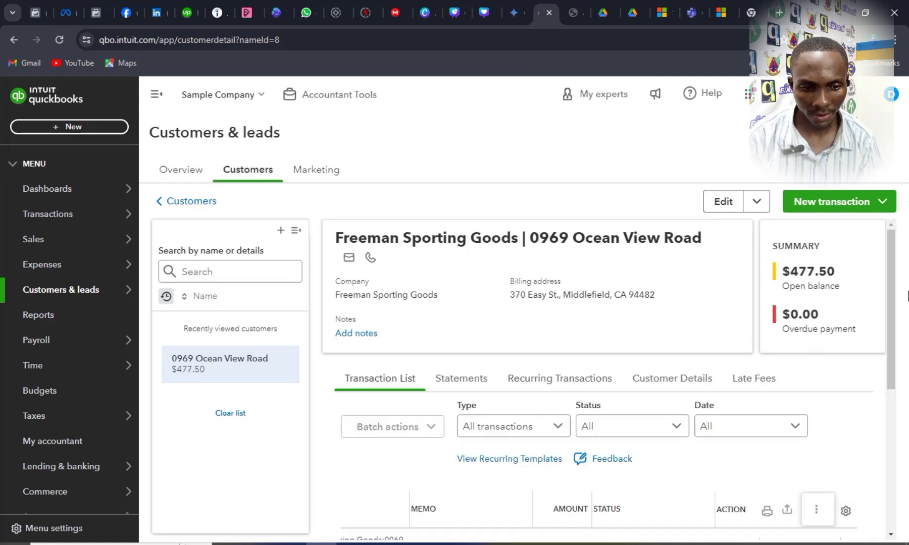
{"action": "left_click_drag", "start_coordinate": [892, 292], "coordinate": [889, 371]}
{"action": "left_click", "coordinate": [561, 428]}
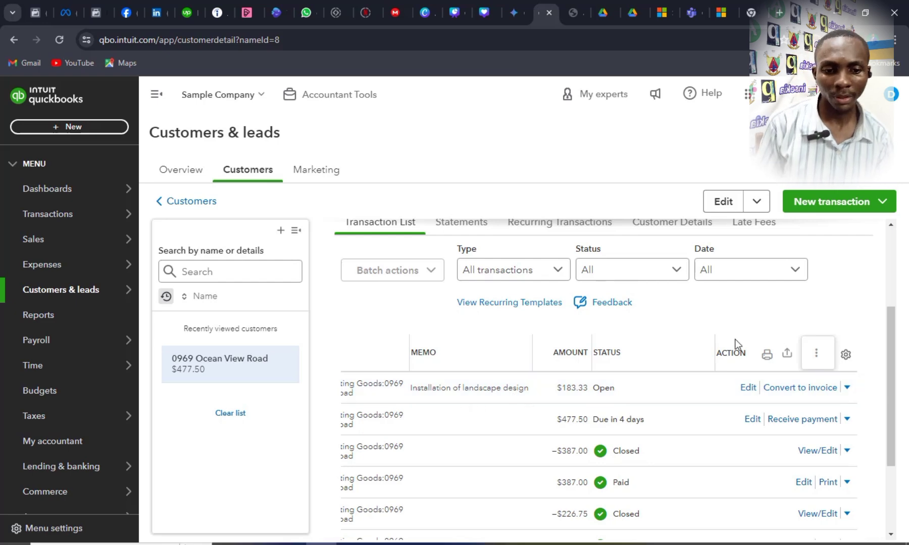
{"action": "scroll", "coordinate": [893, 337], "scroll_direction": "up", "scroll_amount": 3}
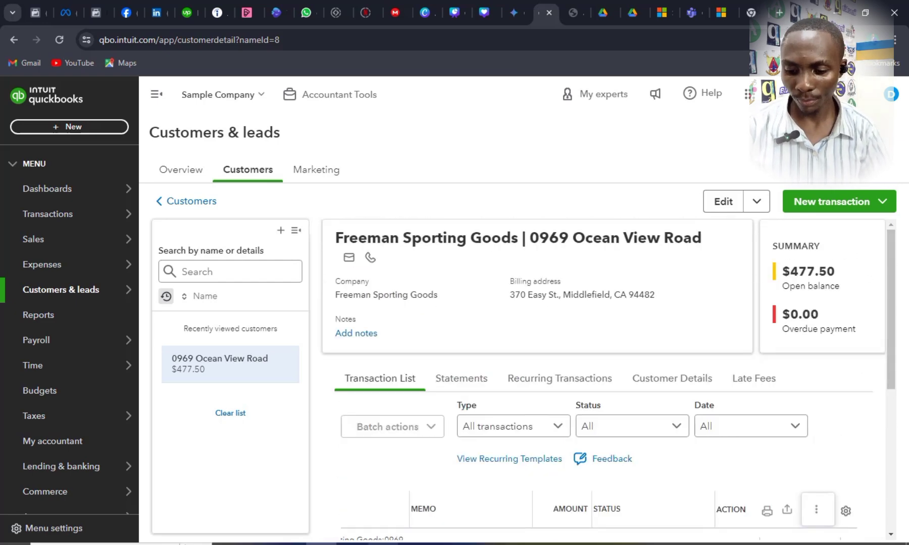
Step: Switch to the training program PDF in Edge to check the Module 4 topics, and return to the QuickBooks Customers list
{"action": "key", "text": "alt+Tab"}
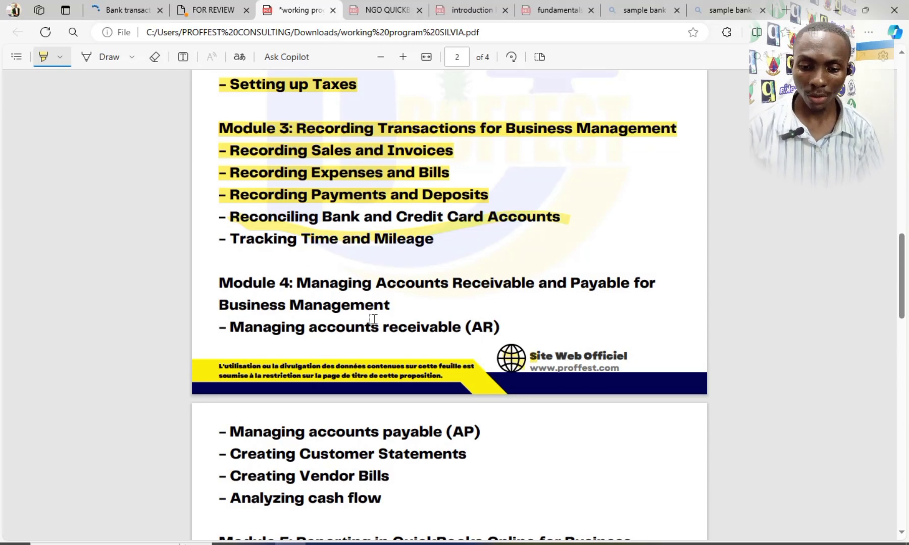
{"action": "left_click_drag", "start_coordinate": [906, 288], "coordinate": [907, 310]}
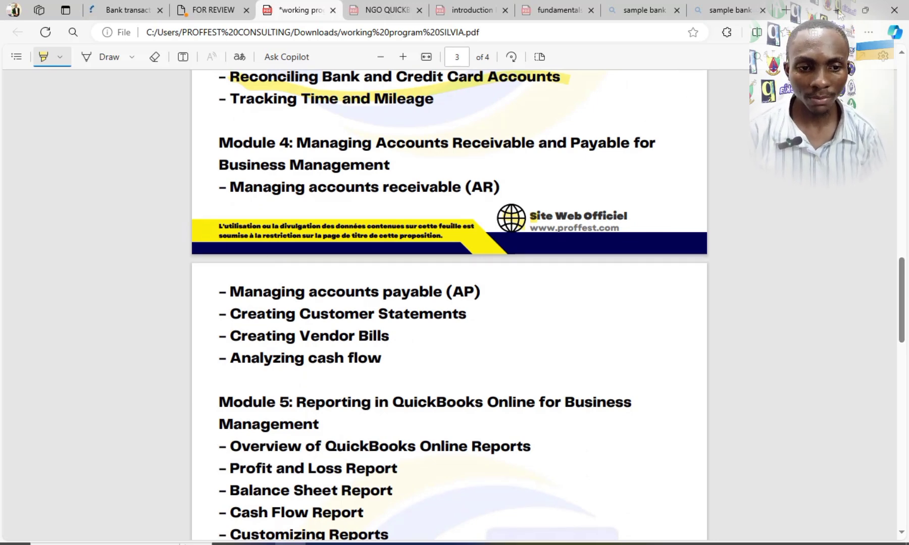
{"action": "key", "text": "alt+Tab"}
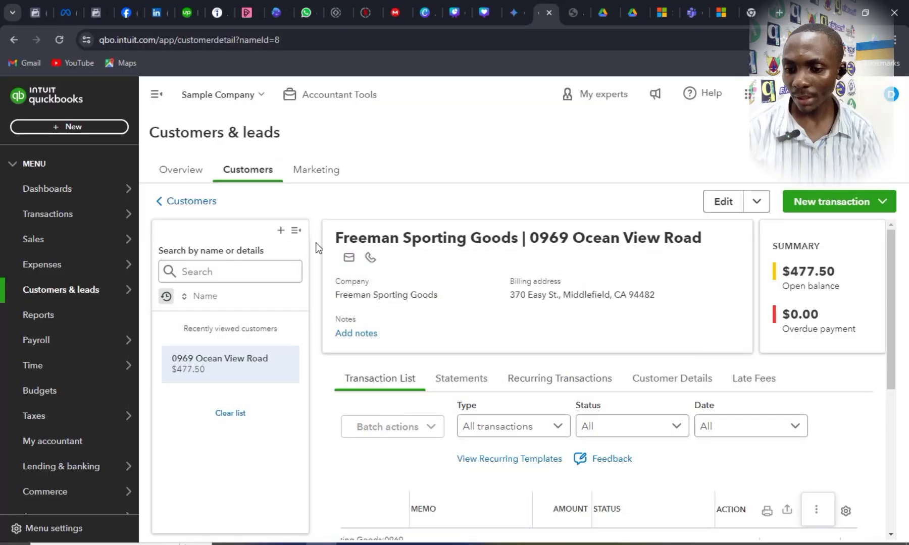
{"action": "left_click", "coordinate": [168, 202]}
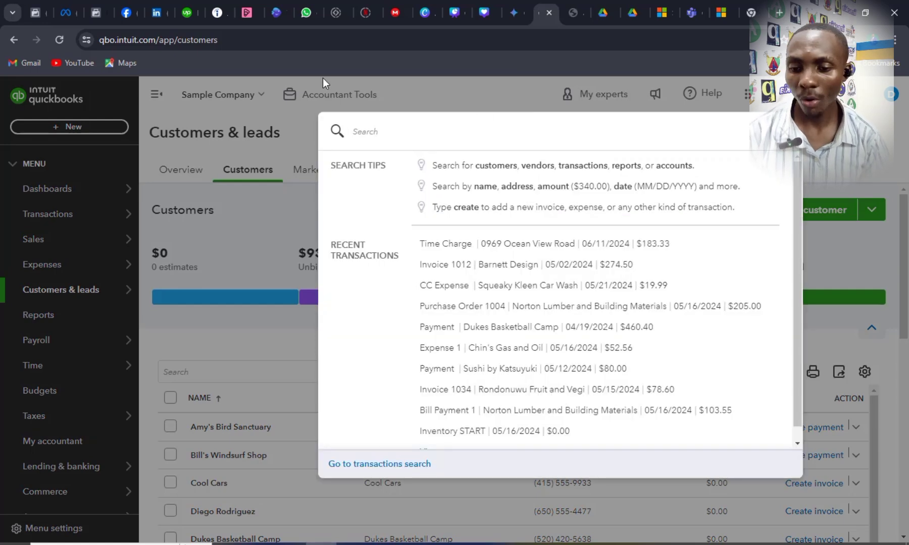
{"action": "left_click", "coordinate": [310, 118]}
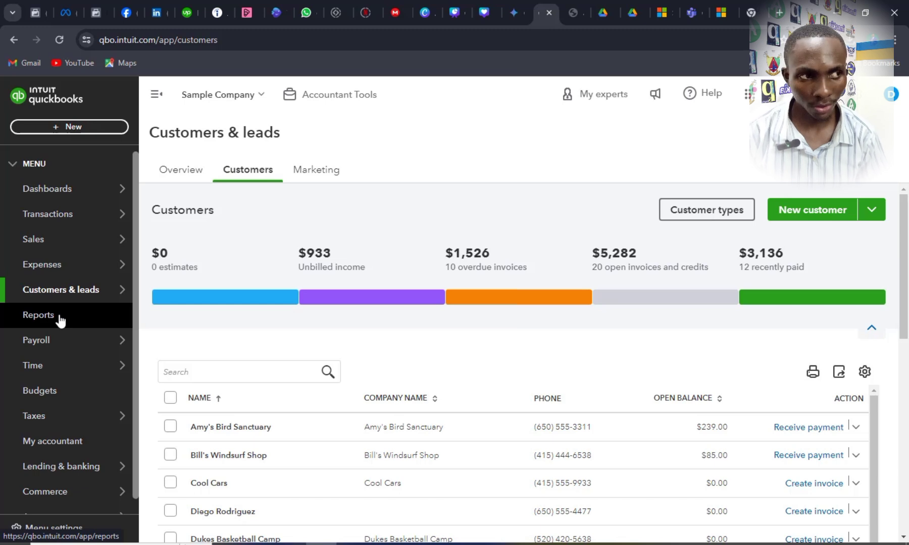
Step: Open the standard reports and compare the reports offered under "Who owes you" and "What you owe"
{"action": "left_click", "coordinate": [59, 318]}
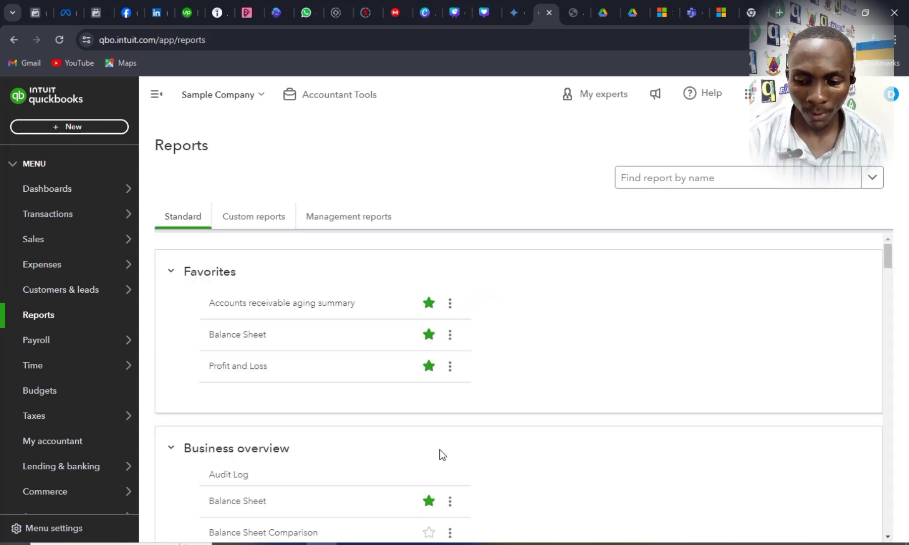
{"action": "left_click_drag", "start_coordinate": [885, 256], "coordinate": [895, 314]}
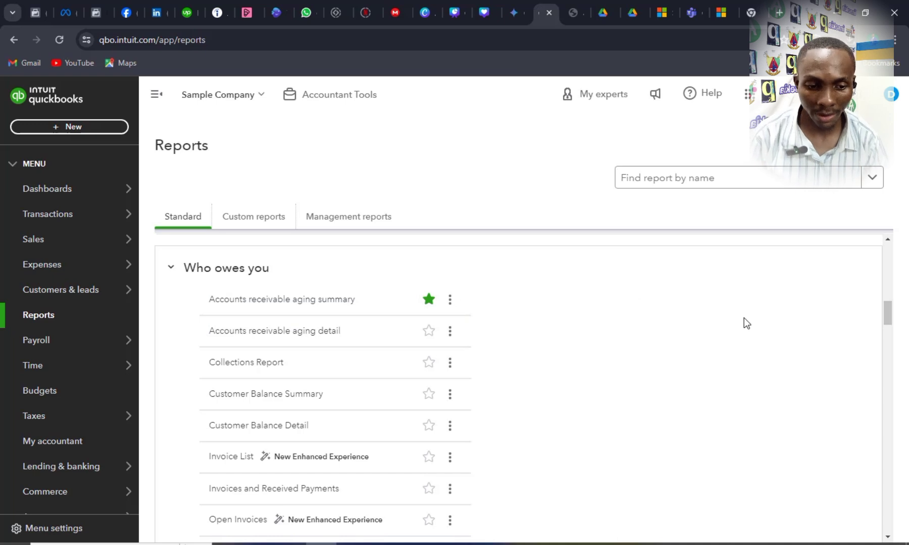
{"action": "left_click_drag", "start_coordinate": [885, 311], "coordinate": [886, 393]}
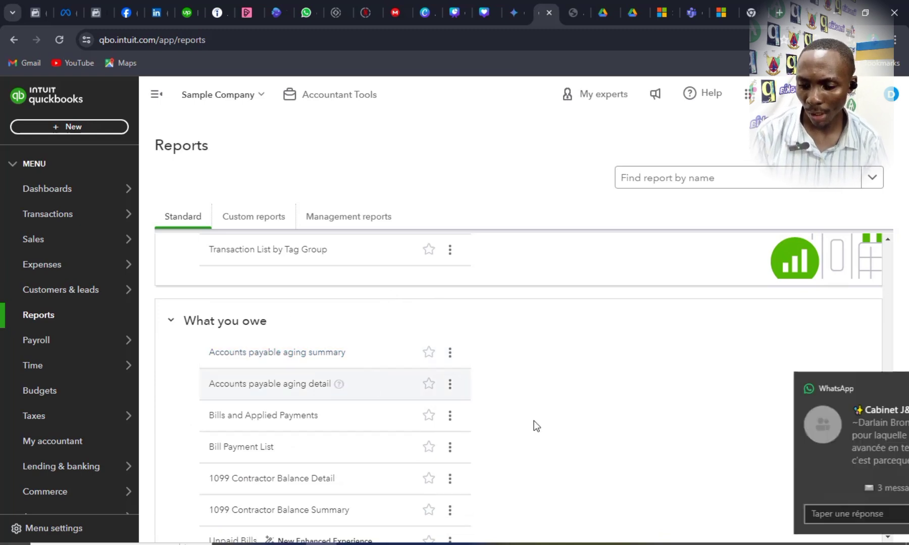
{"action": "left_click", "coordinate": [879, 388]}
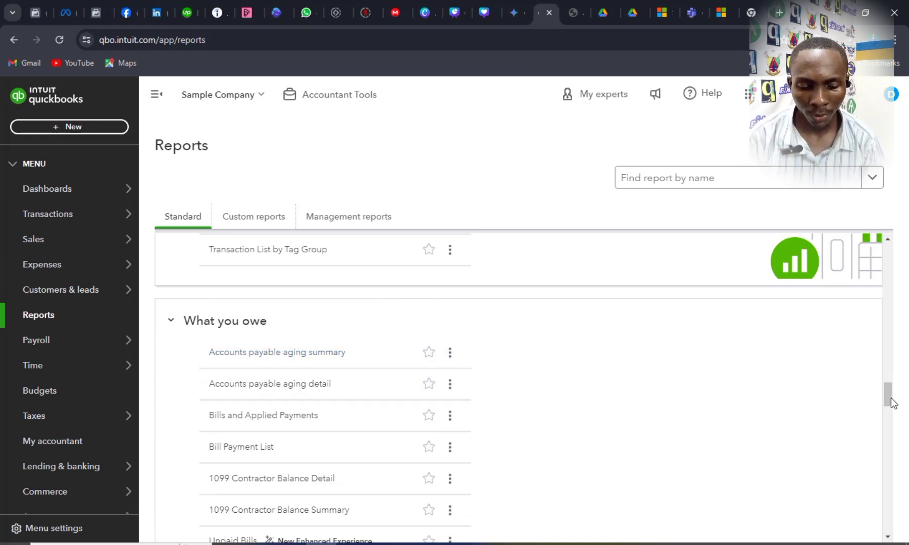
{"action": "left_click_drag", "start_coordinate": [889, 397], "coordinate": [889, 313]}
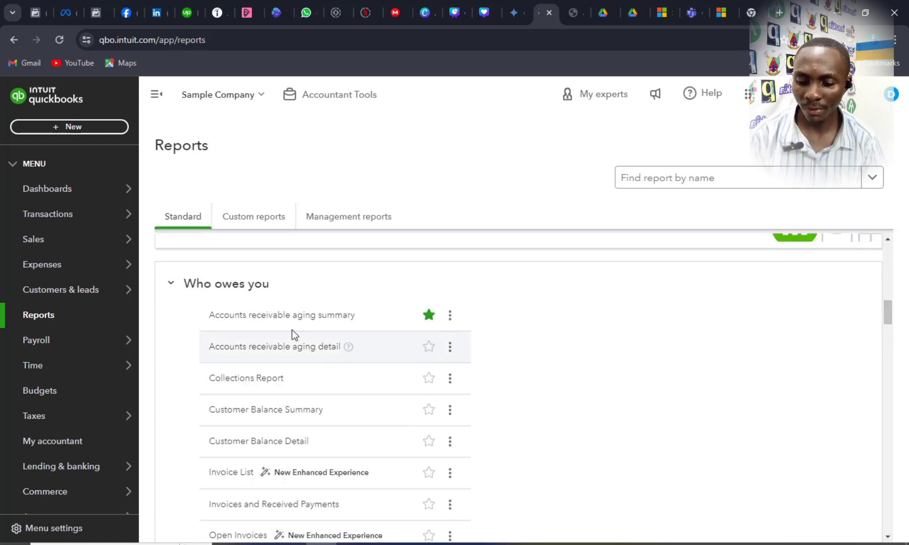
Step: Read the description of the Accounts receivable aging summary and open that report
{"action": "left_click", "coordinate": [368, 316]}
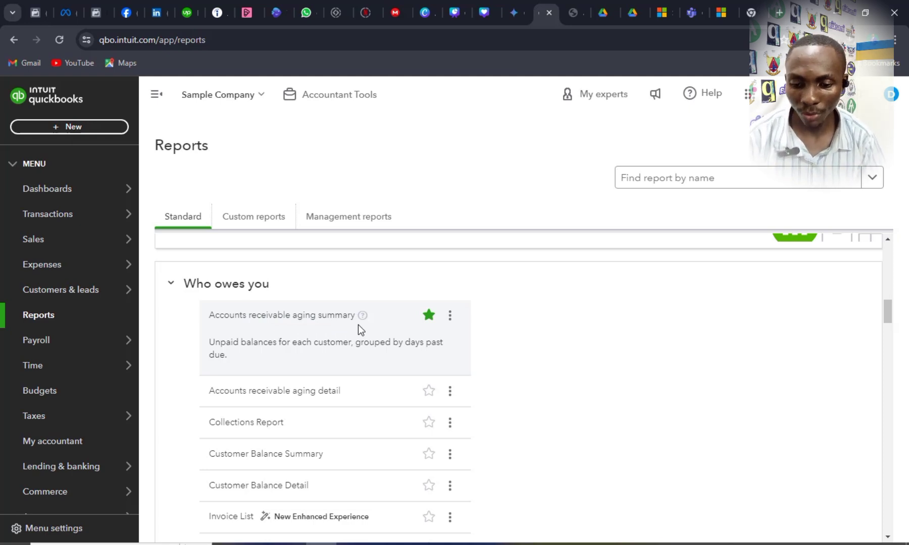
{"action": "left_click", "coordinate": [449, 321]}
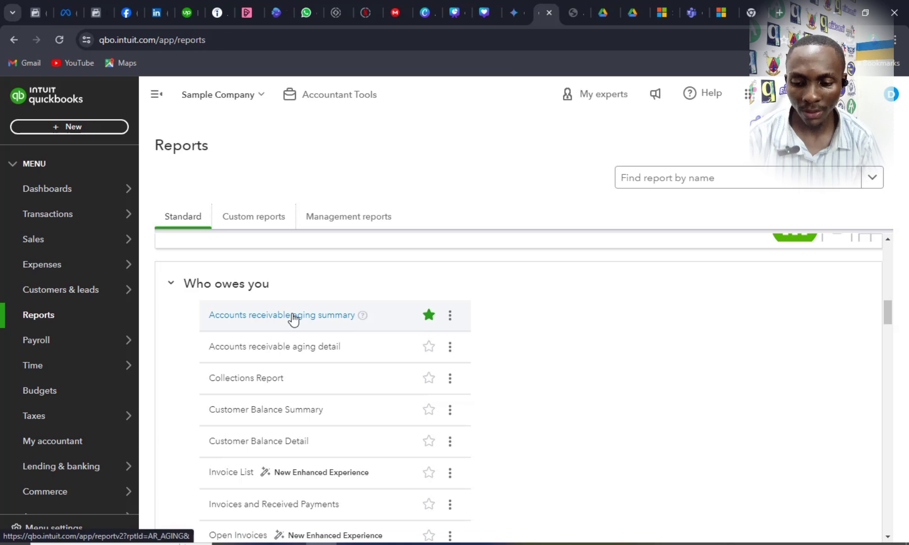
{"action": "left_click", "coordinate": [293, 316]}
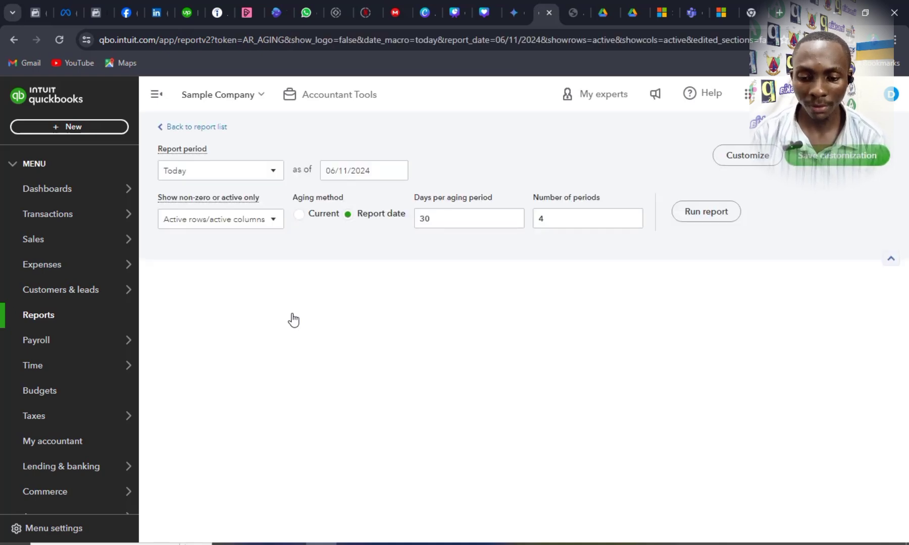
{"action": "scroll", "coordinate": [293, 320], "scroll_direction": "down", "scroll_amount": 3}
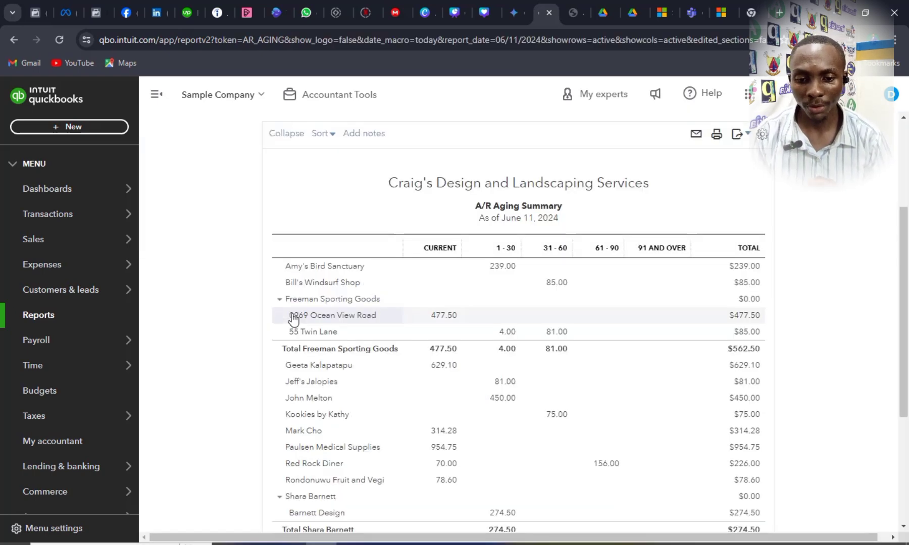
Step: Review the A/R Aging Summary's report period setting and the customer balances across the aging columns
{"action": "left_click_drag", "start_coordinate": [906, 313], "coordinate": [906, 240]}
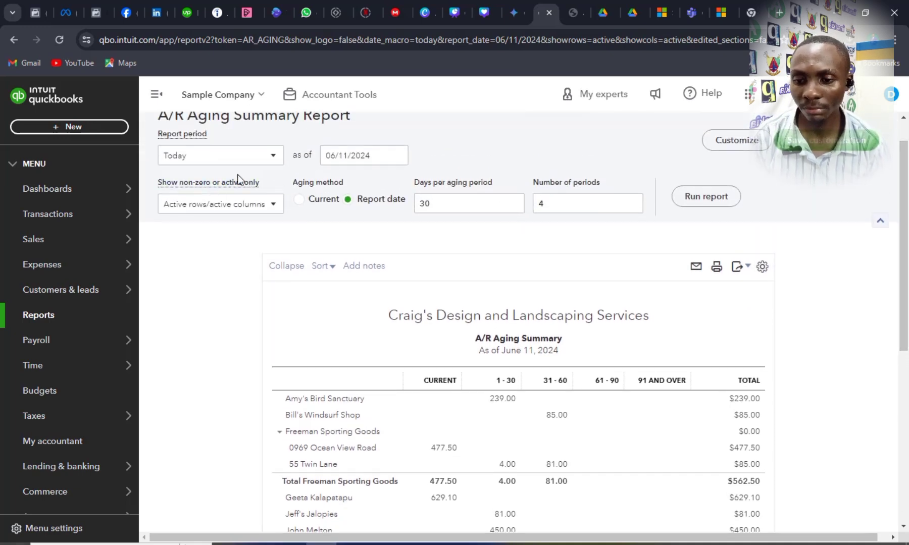
{"action": "left_click", "coordinate": [273, 167]}
{"action": "left_click", "coordinate": [273, 166]}
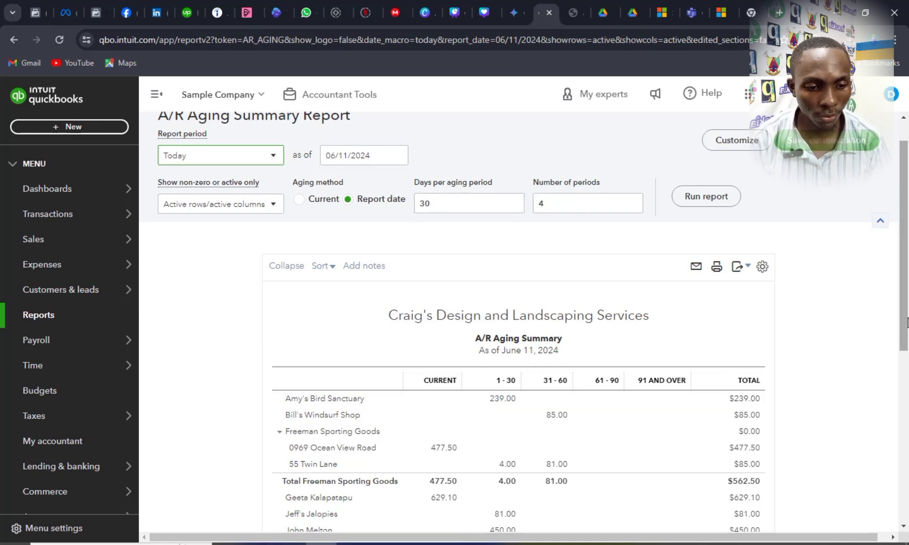
{"action": "left_click_drag", "start_coordinate": [905, 325], "coordinate": [904, 371]}
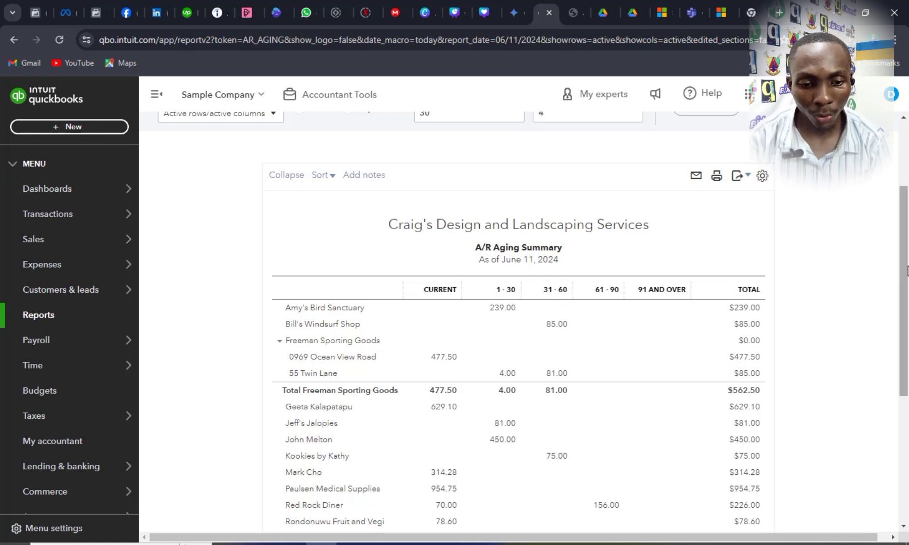
{"action": "left_click_drag", "start_coordinate": [907, 271], "coordinate": [897, 231]}
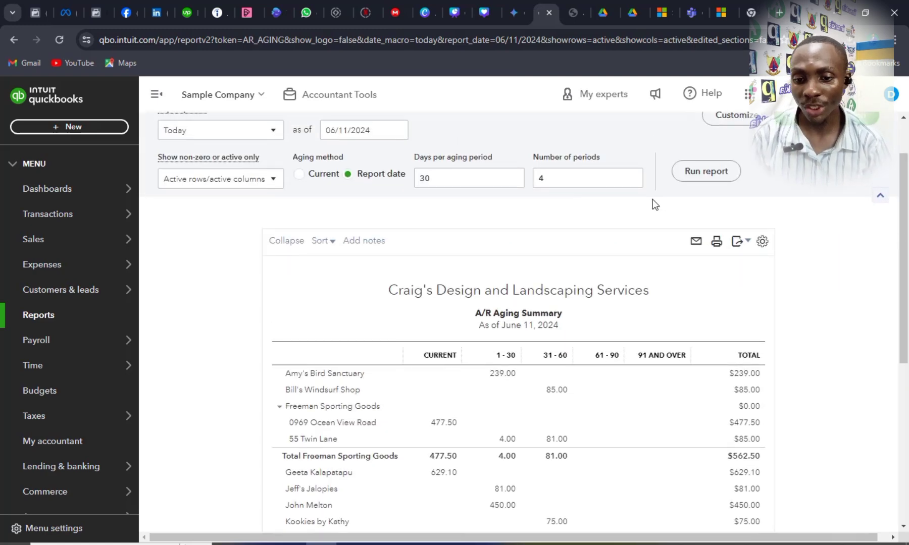
Step: Set the A/R Aging Summary to 5 periods of 40 days each, run the report and check its aging columns
{"action": "double_click", "coordinate": [564, 175]}
{"action": "type", "text": "5"}
{"action": "key", "text": "Tab"}
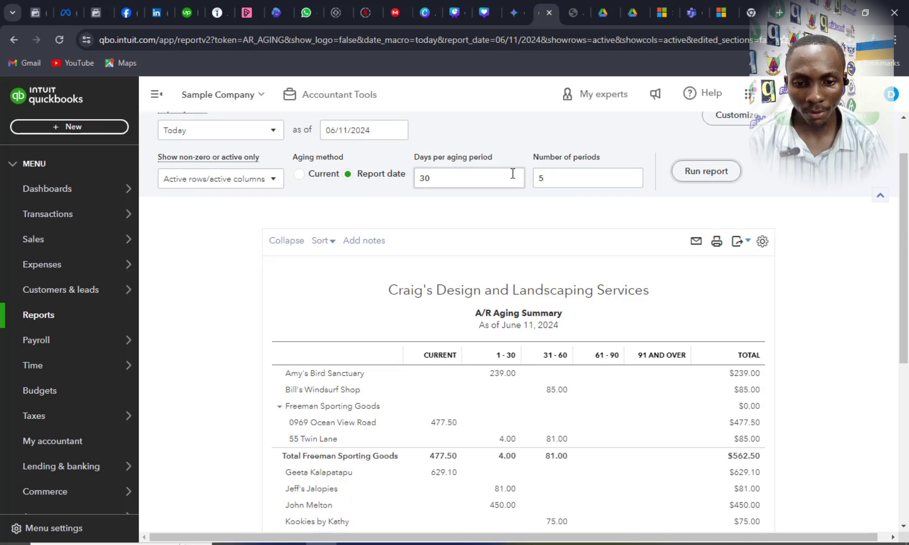
{"action": "double_click", "coordinate": [441, 180]}
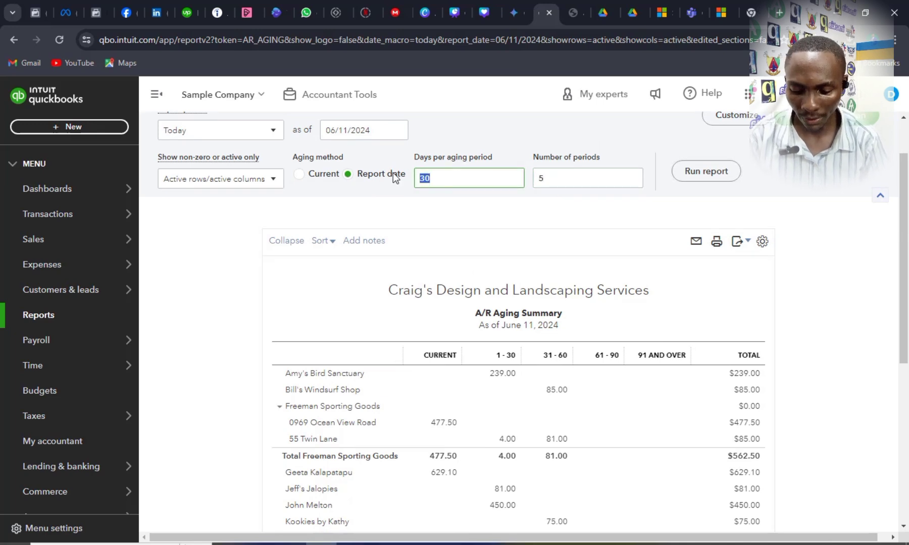
{"action": "type", "text": "40"}
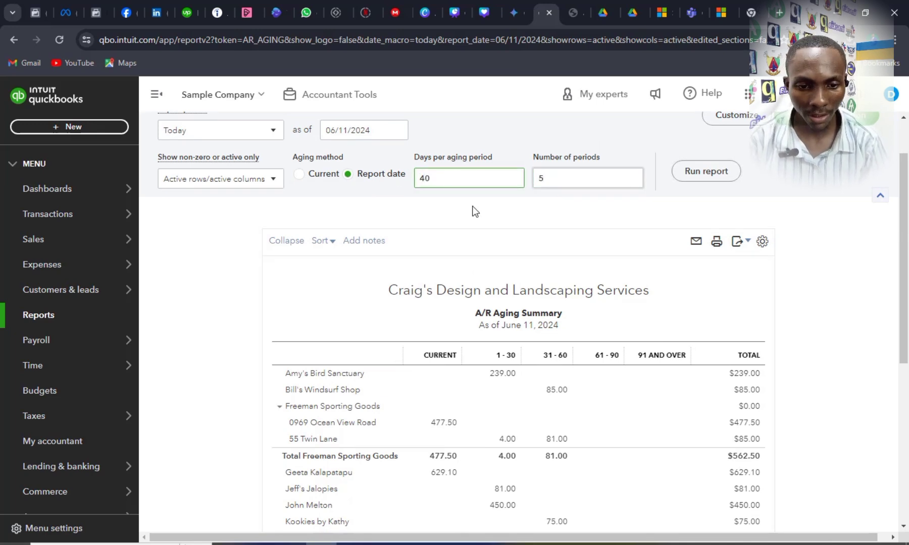
{"action": "left_click", "coordinate": [686, 181]}
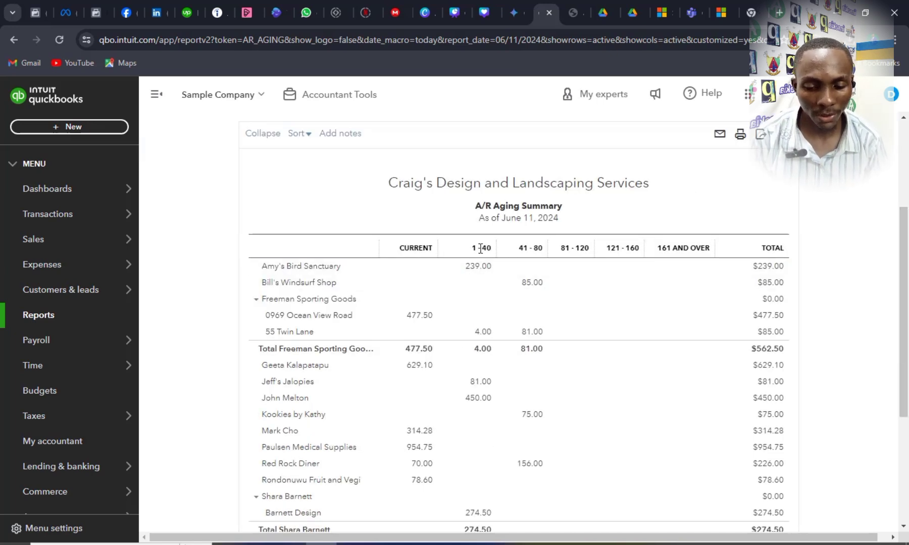
{"action": "left_click_drag", "start_coordinate": [905, 273], "coordinate": [907, 353]}
{"action": "scroll", "coordinate": [853, 198], "scroll_direction": "up", "scroll_amount": 6}
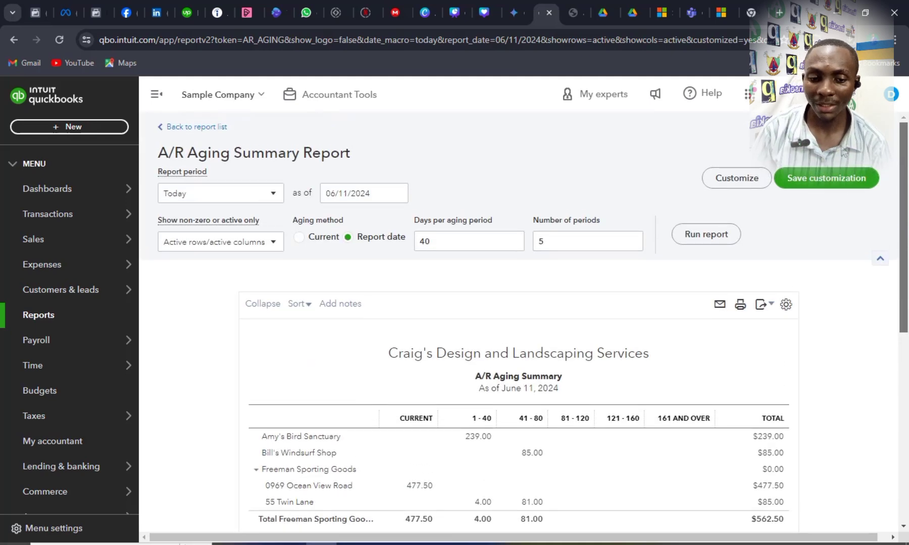
Step: Return to the report list and open the Accounts payable aging summary under "What you owe"
{"action": "left_click", "coordinate": [163, 128]}
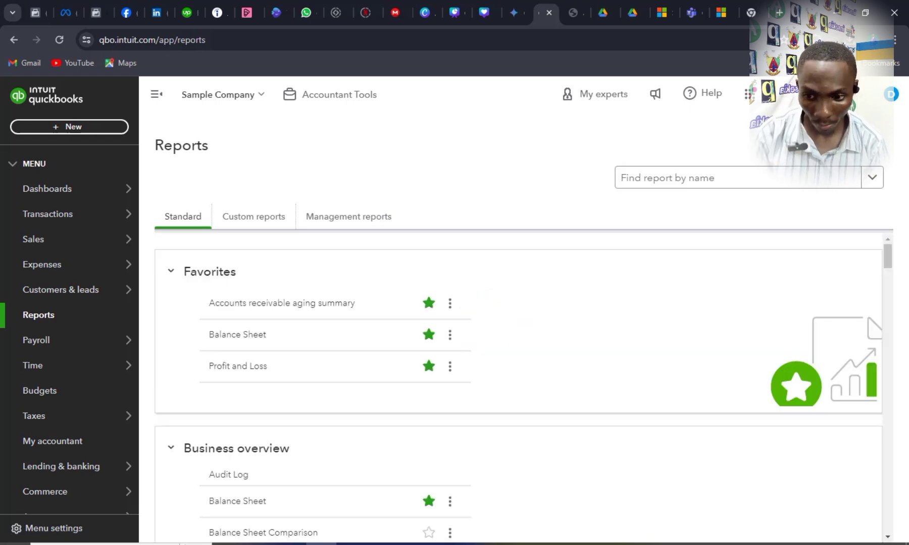
{"action": "left_click_drag", "start_coordinate": [886, 254], "coordinate": [901, 317]}
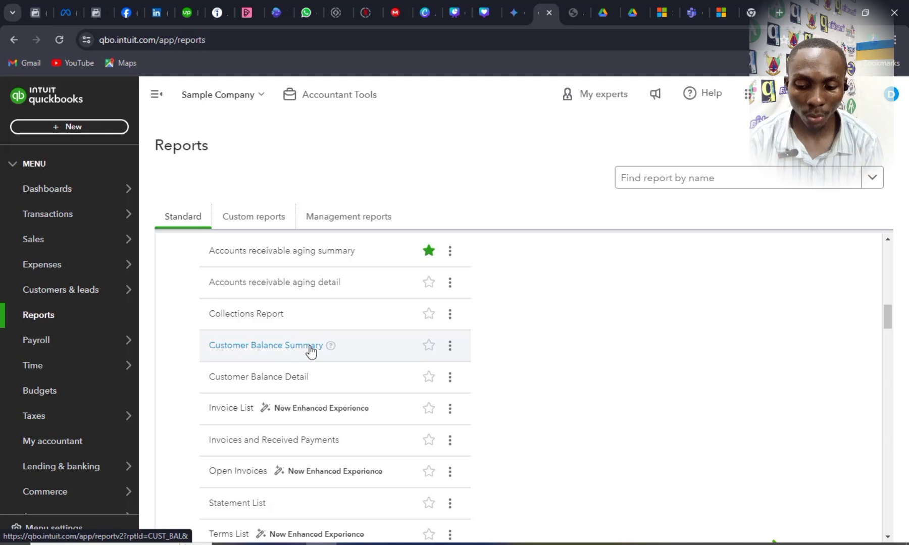
{"action": "left_click_drag", "start_coordinate": [890, 319], "coordinate": [886, 399]}
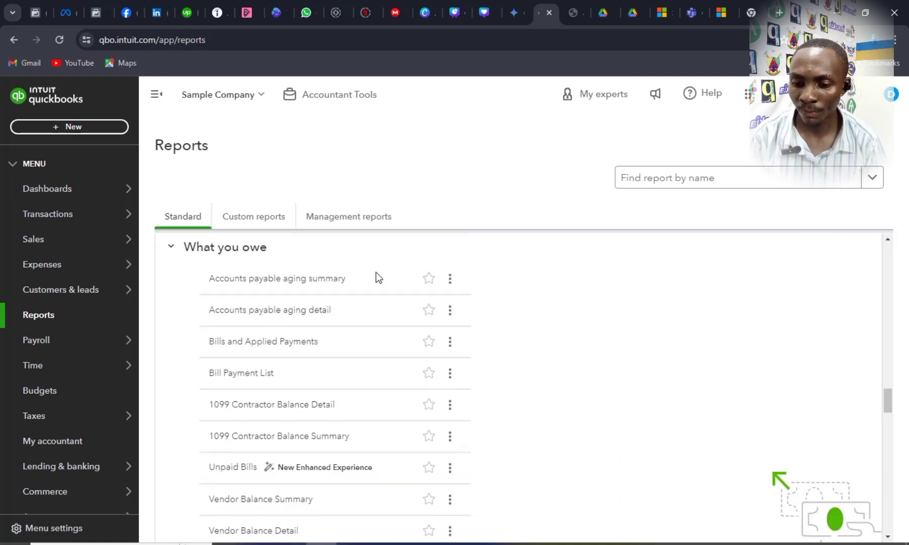
{"action": "left_click", "coordinate": [330, 284]}
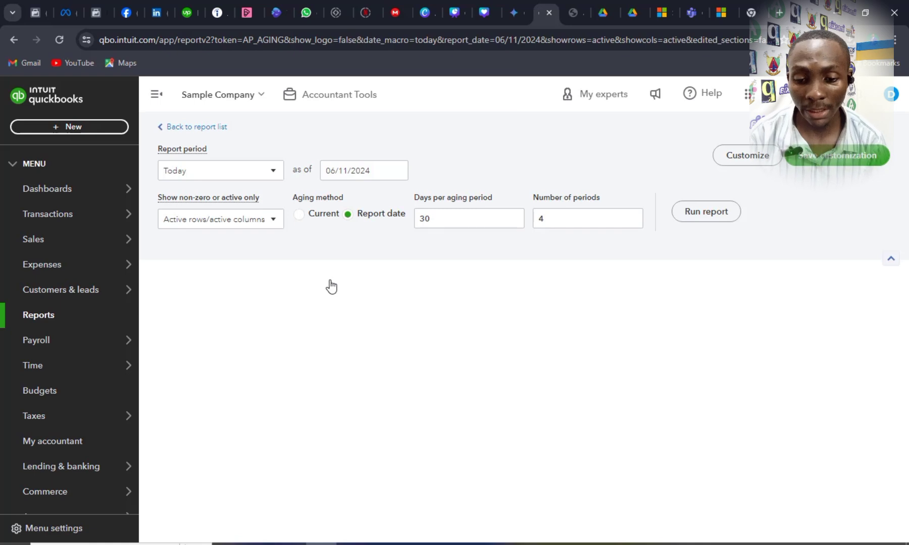
Step: Review the A/P Aging Summary's vendor balances and aging period settings, and look at its print, email and PDF options
{"action": "scroll", "coordinate": [332, 286], "scroll_direction": "down", "scroll_amount": 1}
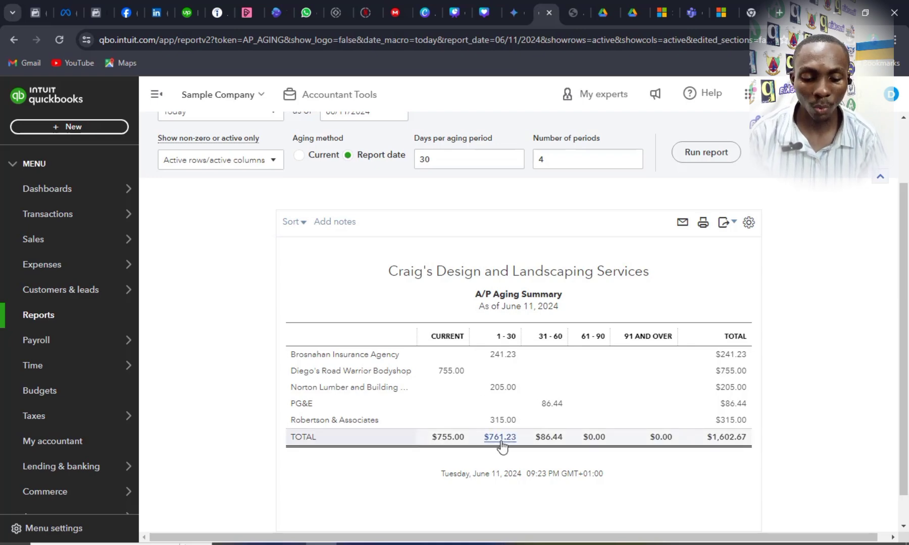
{"action": "scroll", "coordinate": [906, 263], "scroll_direction": "up", "scroll_amount": 2}
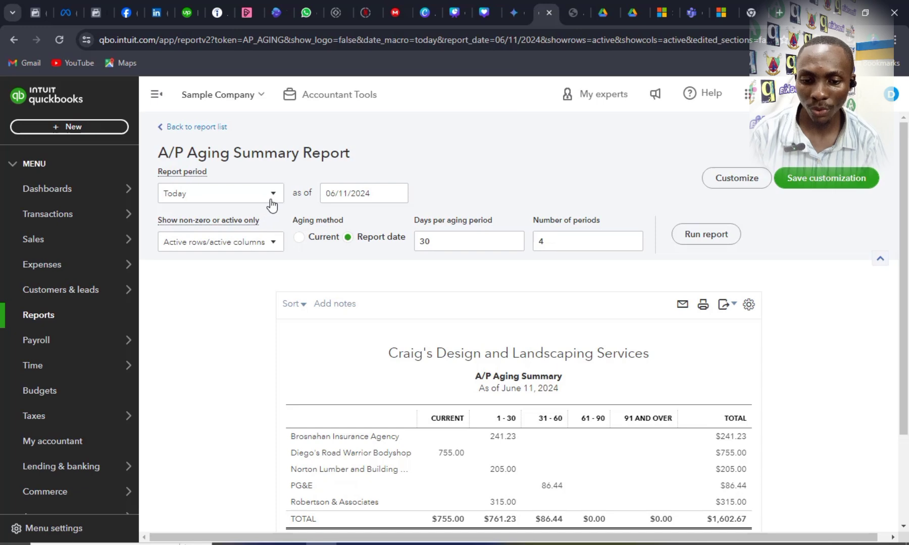
{"action": "left_click", "coordinate": [447, 240]}
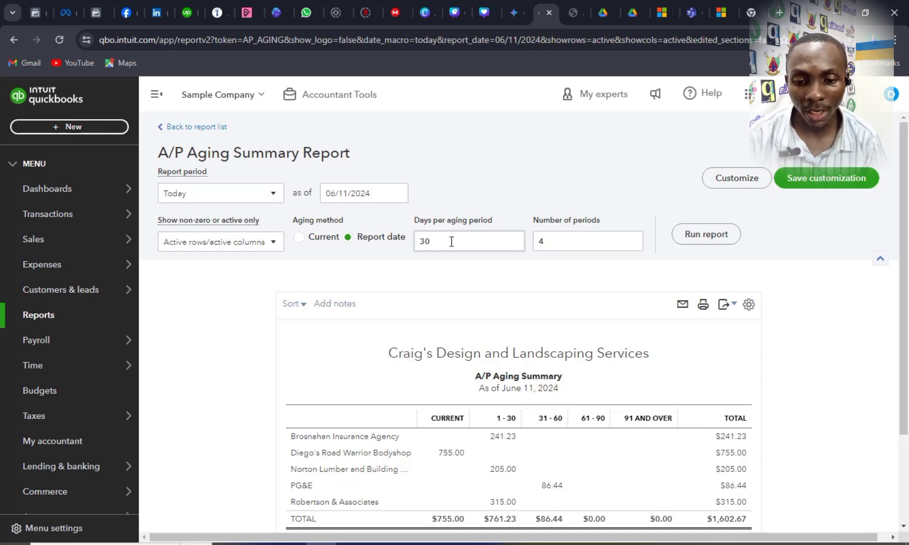
{"action": "left_click", "coordinate": [584, 236]}
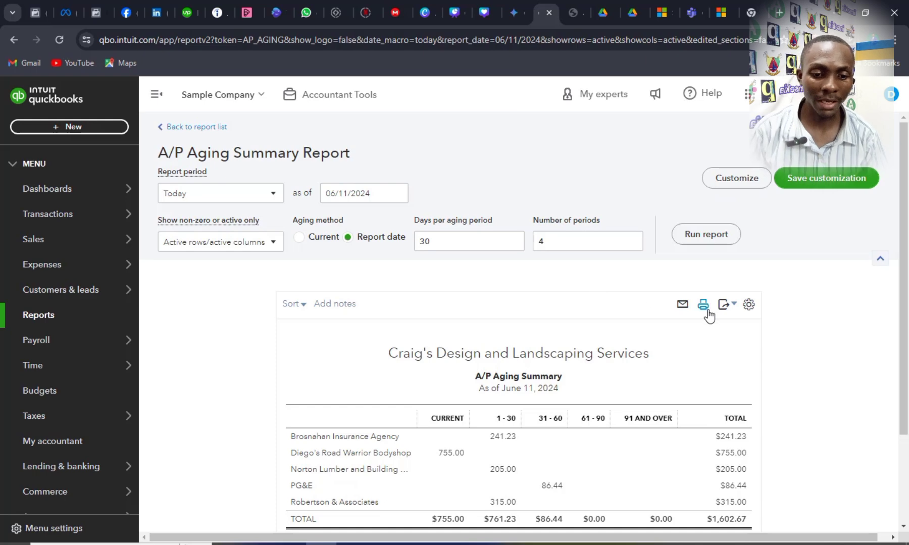
{"action": "left_click", "coordinate": [683, 305]}
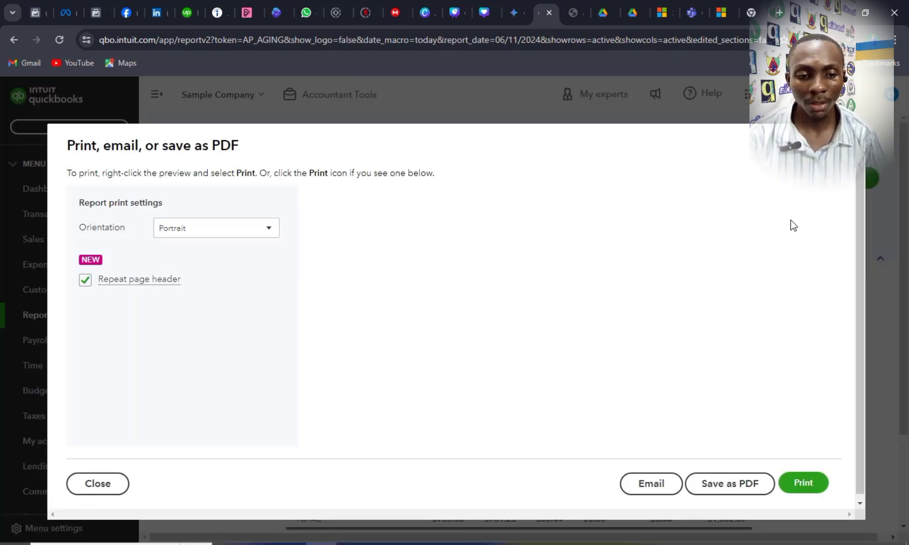
{"action": "key", "text": "Escape"}
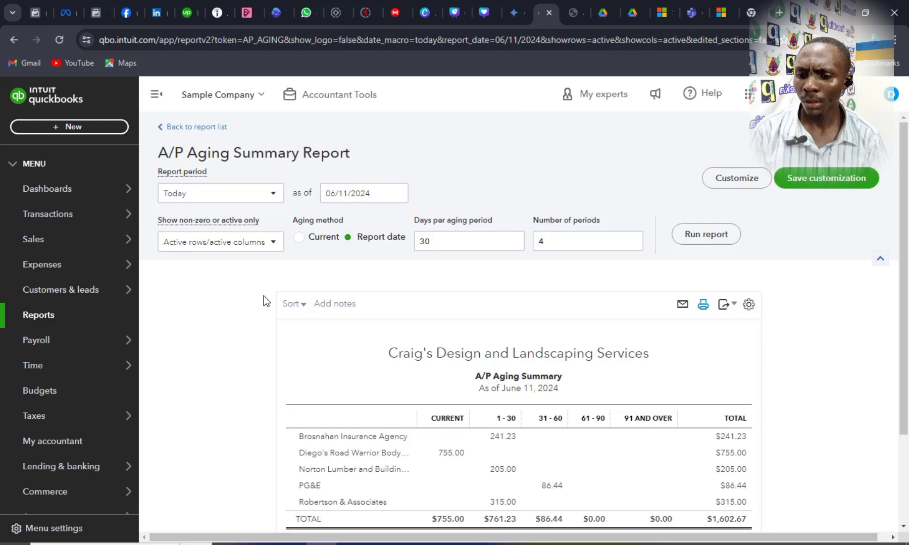
Step: Return to the report list and check the Module 4 topics in the working program PDF
{"action": "left_click", "coordinate": [173, 127]}
{"action": "key", "text": "alt+Tab"}
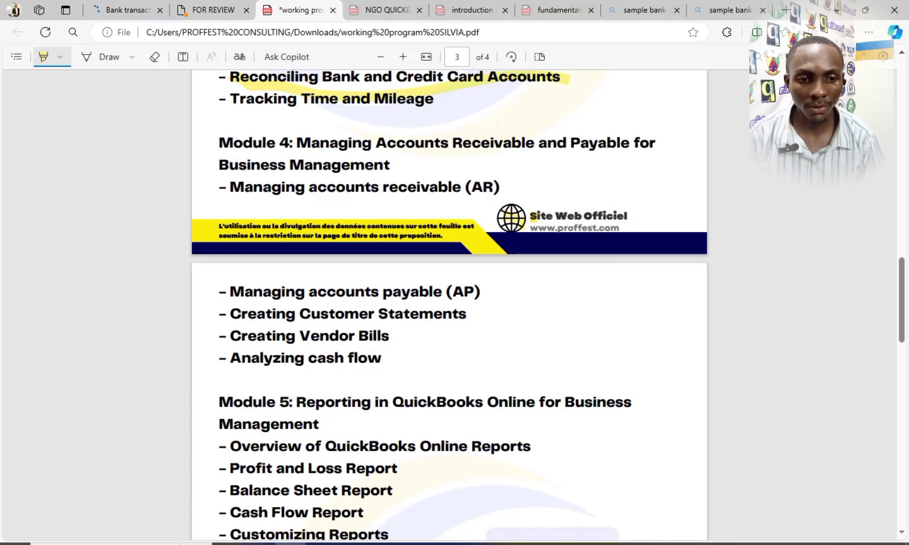
{"action": "left_click", "coordinate": [836, 10]}
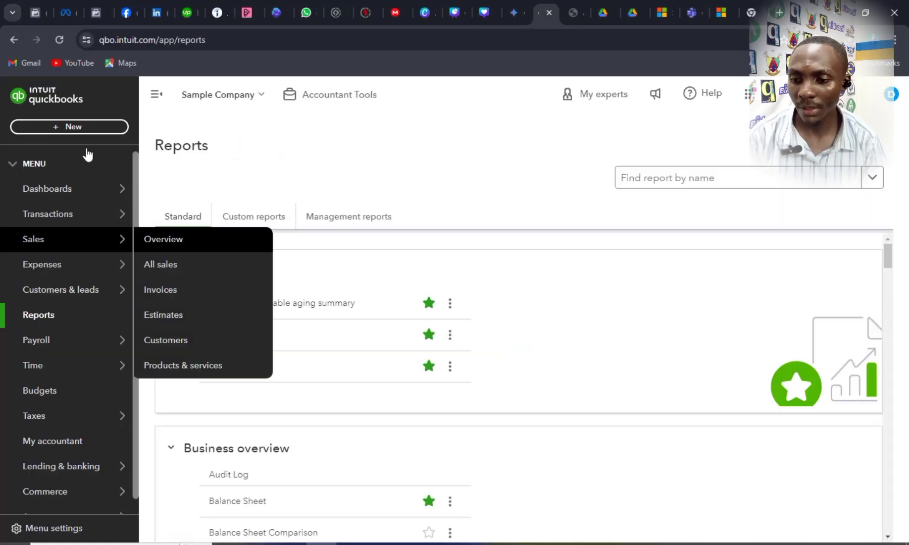
Step: Start a new bill for the vendor Books by Bessie and load its default terms and category line
{"action": "left_click", "coordinate": [74, 130]}
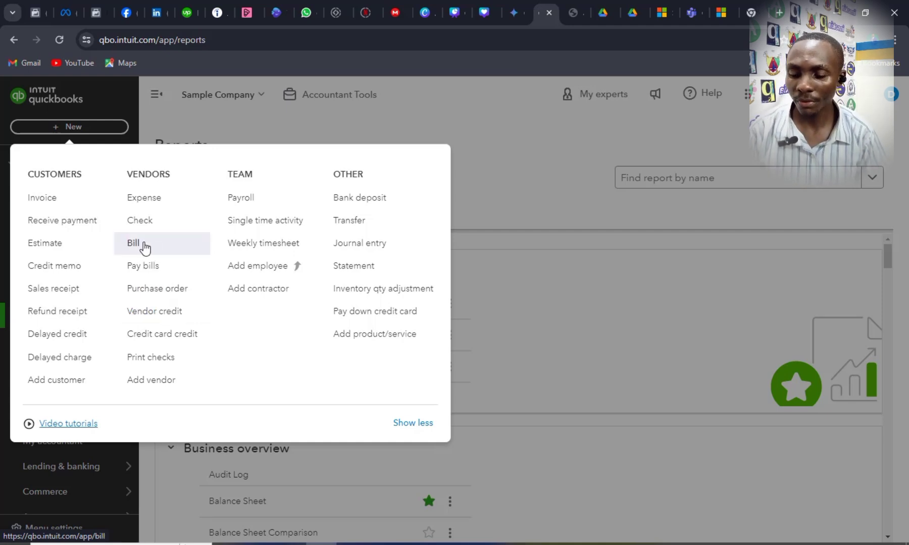
{"action": "left_click", "coordinate": [143, 247]}
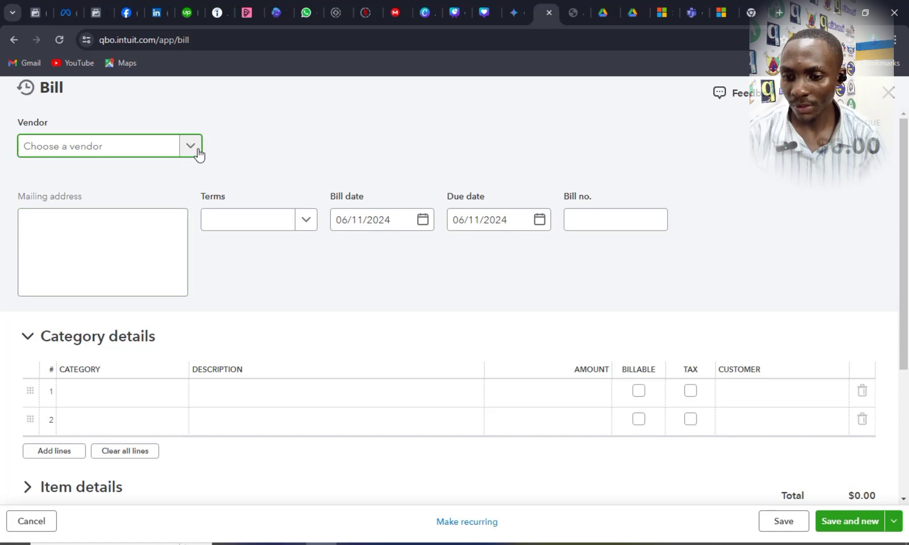
{"action": "left_click", "coordinate": [191, 147]}
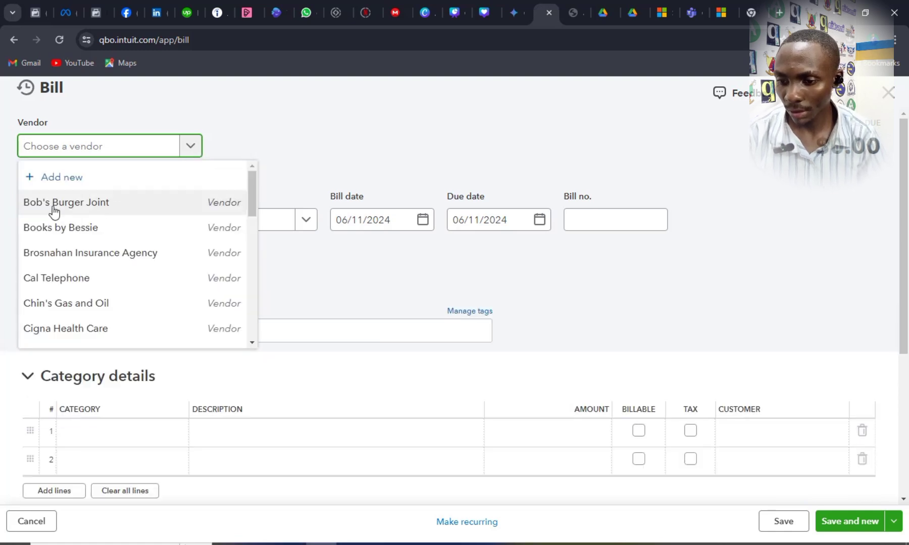
{"action": "left_click", "coordinate": [67, 230]}
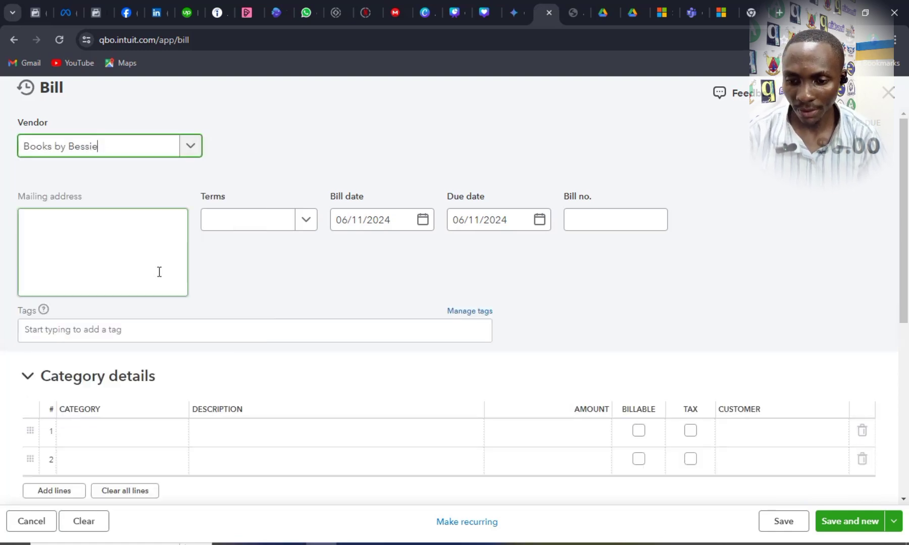
{"action": "left_click", "coordinate": [357, 454]}
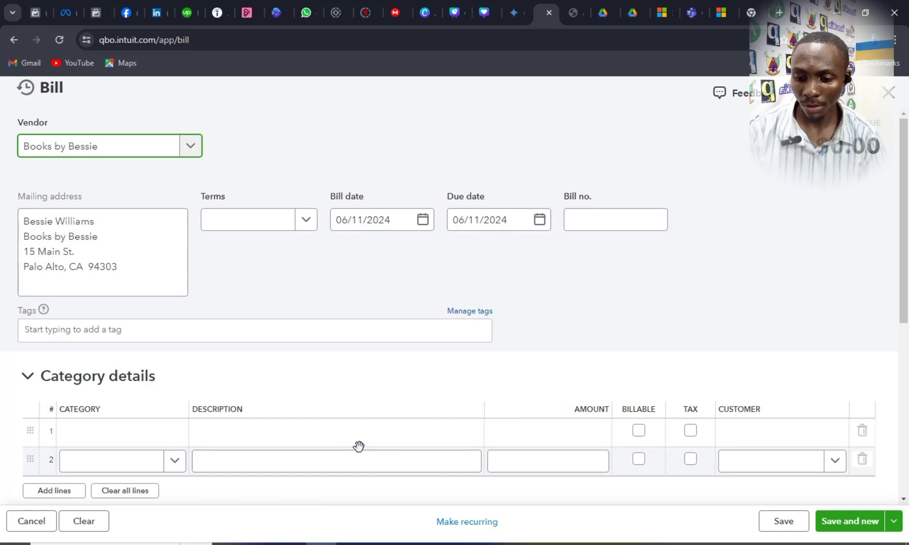
{"action": "left_click", "coordinate": [343, 435]}
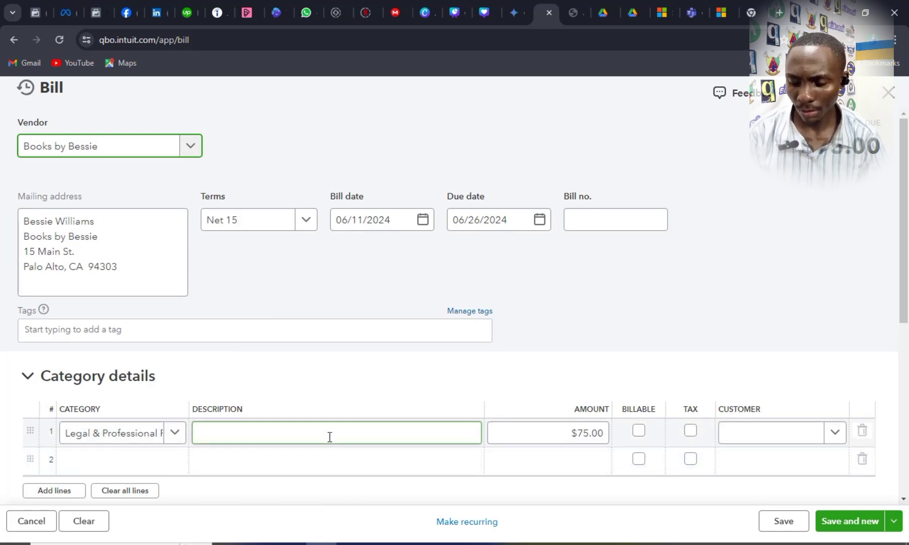
Step: Set the category of the bill's first line to the Purchases expense account
{"action": "left_click", "coordinate": [181, 439]}
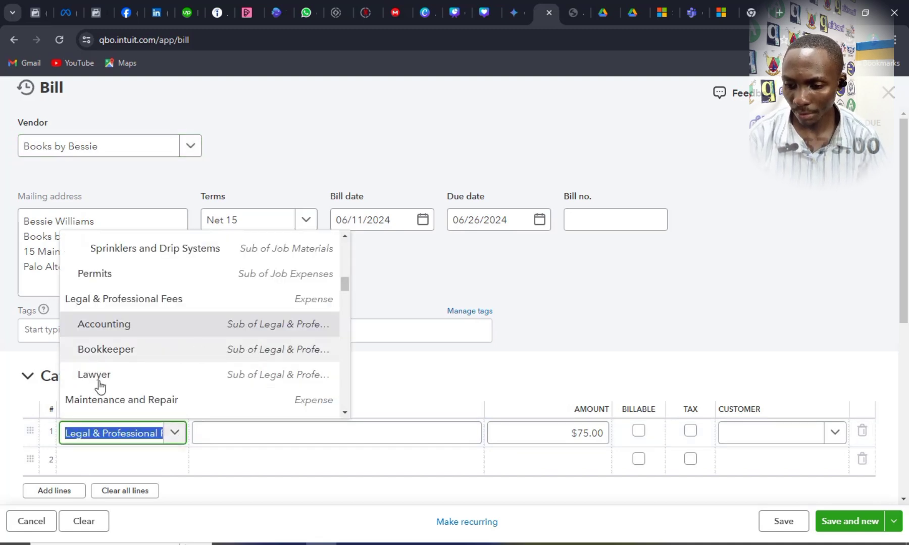
{"action": "left_click", "coordinate": [345, 289]}
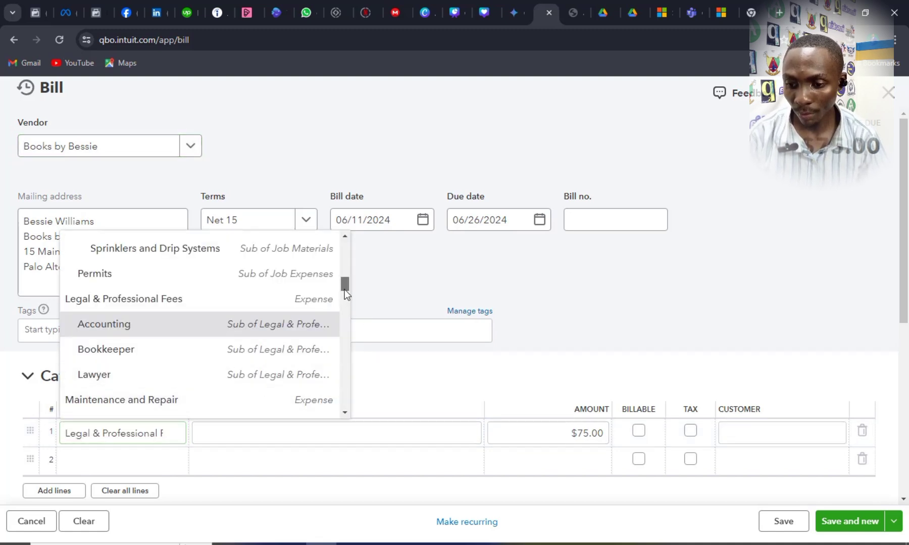
{"action": "left_click_drag", "start_coordinate": [345, 289], "coordinate": [344, 303]}
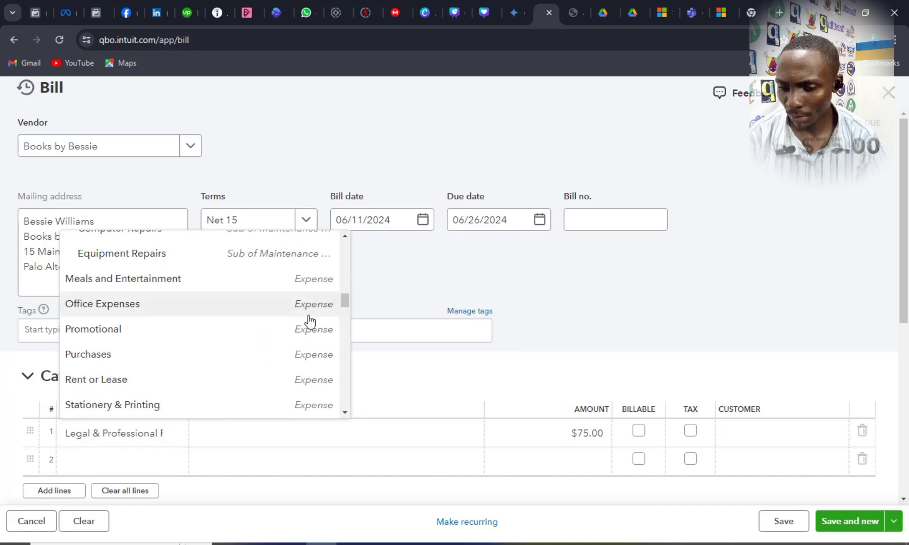
{"action": "left_click", "coordinate": [152, 360]}
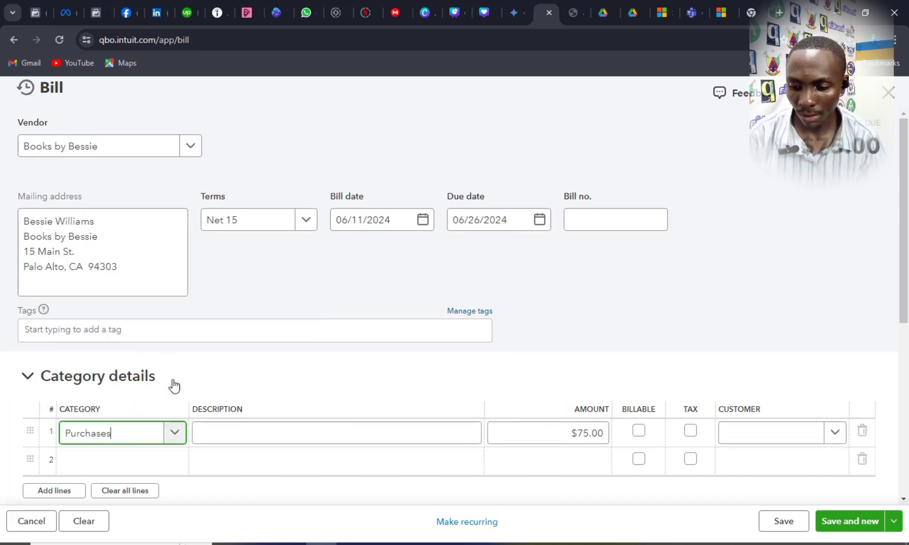
Step: Expand the bill's item details and set the first category line to the Truck fixed asset account
{"action": "left_click", "coordinate": [180, 437]}
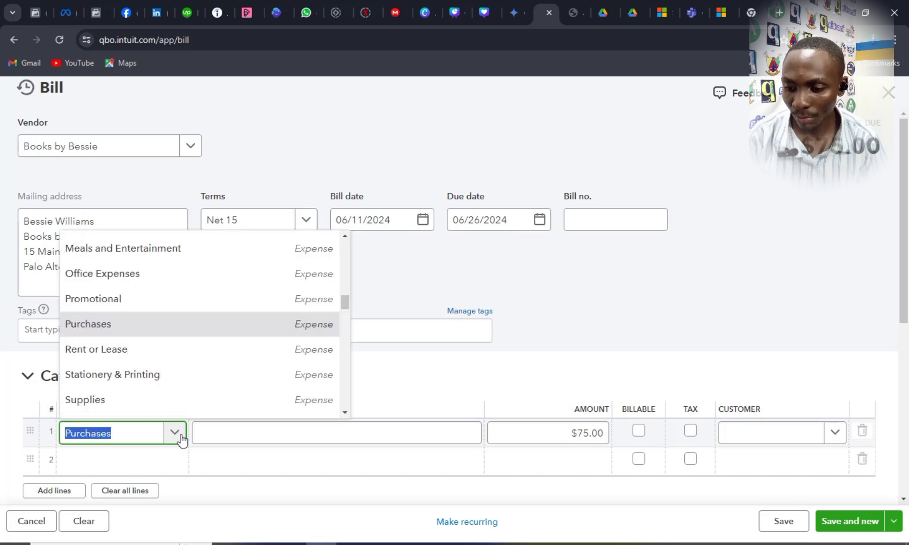
{"action": "left_click_drag", "start_coordinate": [907, 257], "coordinate": [907, 333]}
{"action": "left_click", "coordinate": [52, 385]}
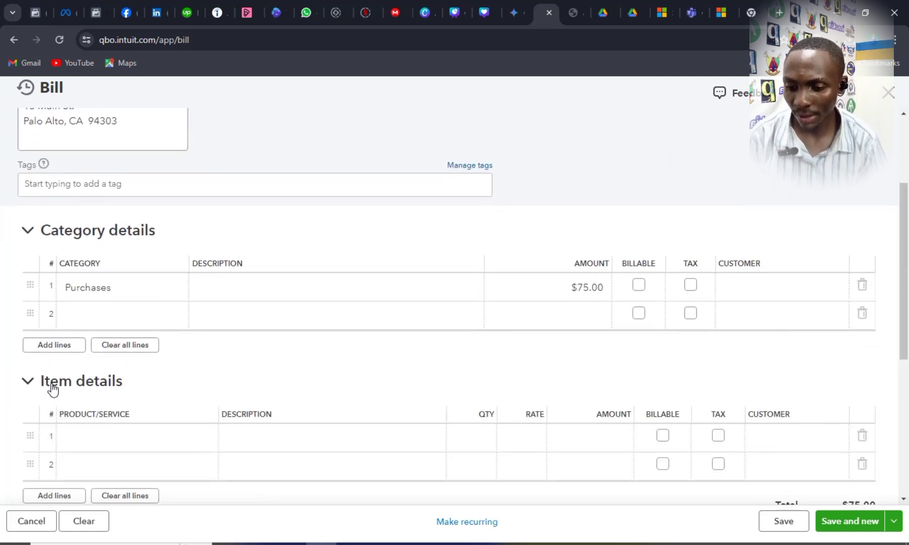
{"action": "left_click", "coordinate": [151, 286]}
{"action": "left_click", "coordinate": [176, 288]}
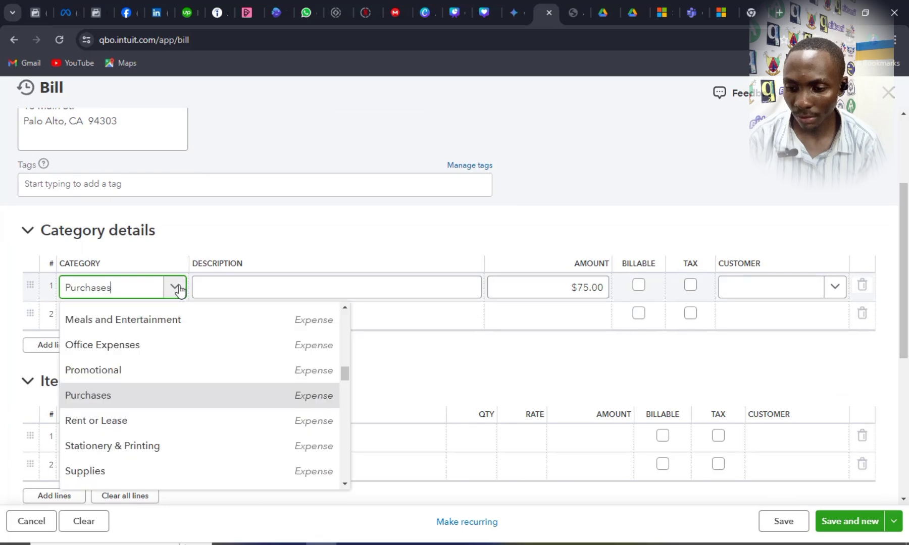
{"action": "left_click", "coordinate": [177, 288]}
{"action": "left_click", "coordinate": [177, 288]}
{"action": "left_click", "coordinate": [348, 375]}
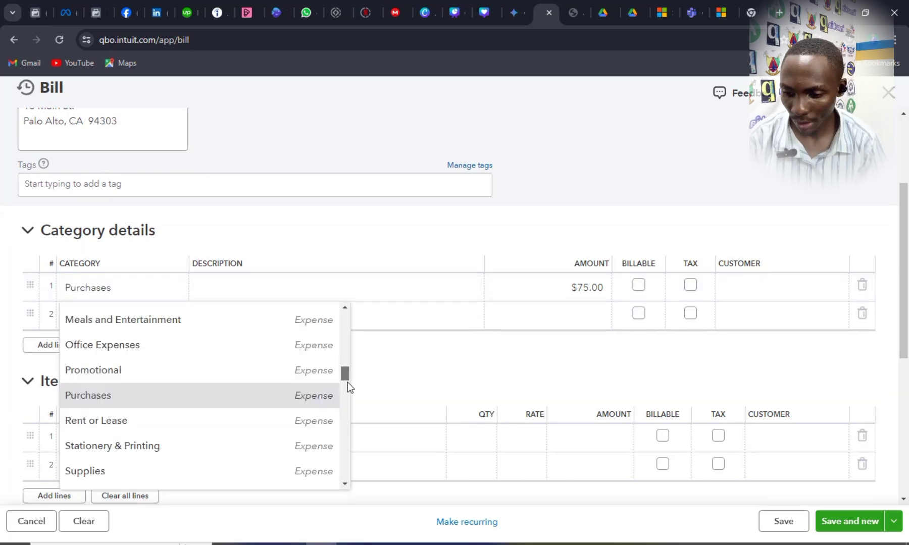
{"action": "left_click_drag", "start_coordinate": [347, 382], "coordinate": [352, 459]}
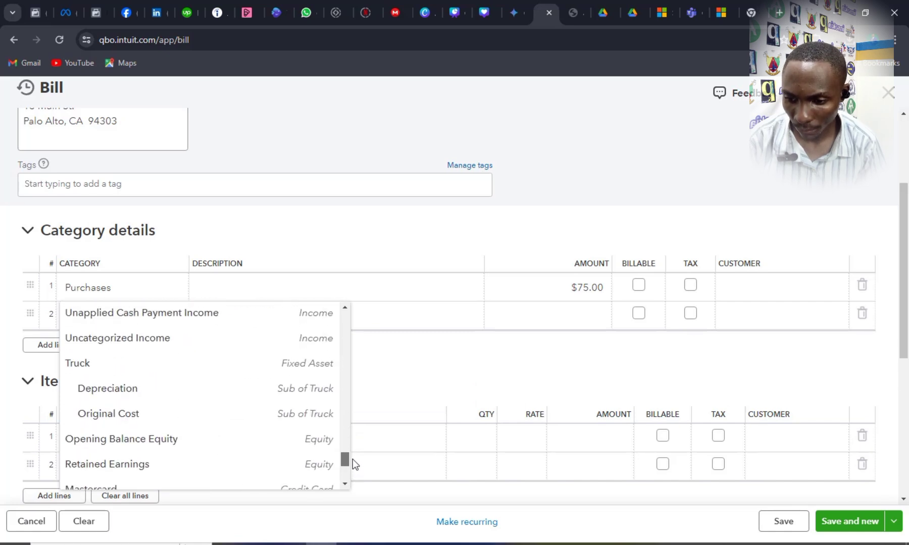
{"action": "left_click", "coordinate": [316, 370]}
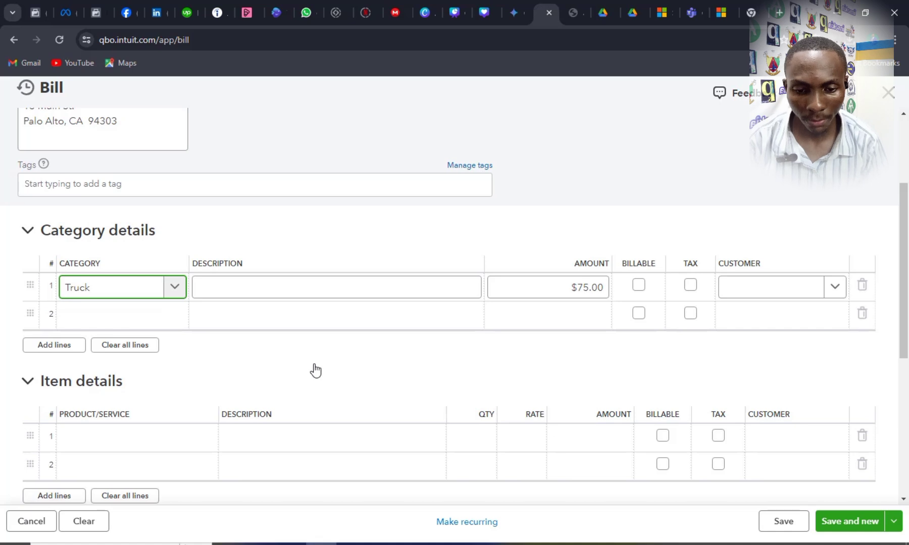
Step: Set the Truck line's amount to 10,000, then save and close the bill
{"action": "left_click_drag", "start_coordinate": [562, 282], "coordinate": [620, 286]}
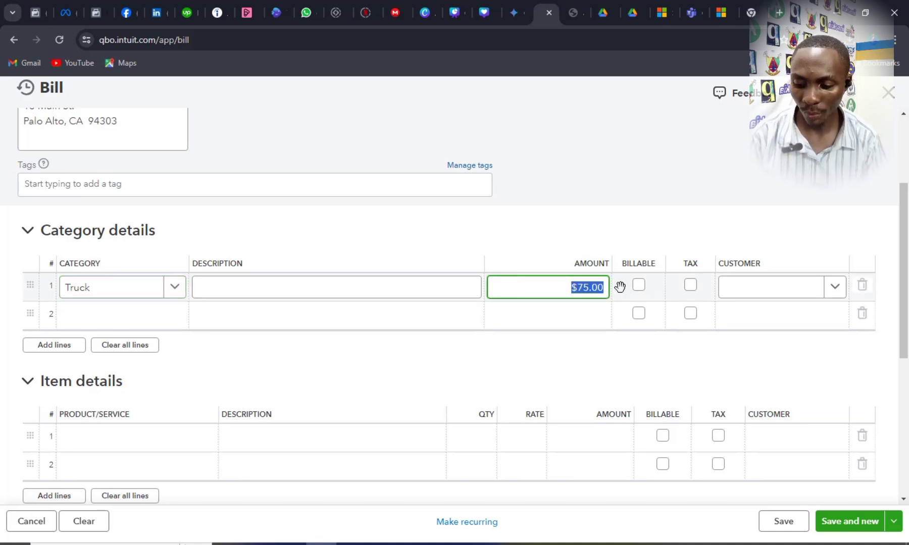
{"action": "type", "text": "10000"}
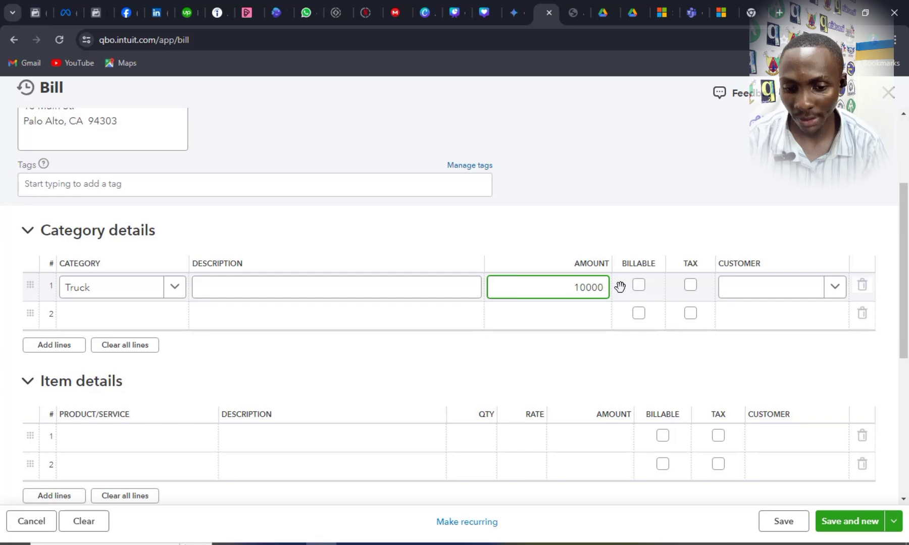
{"action": "key", "text": "Tab"}
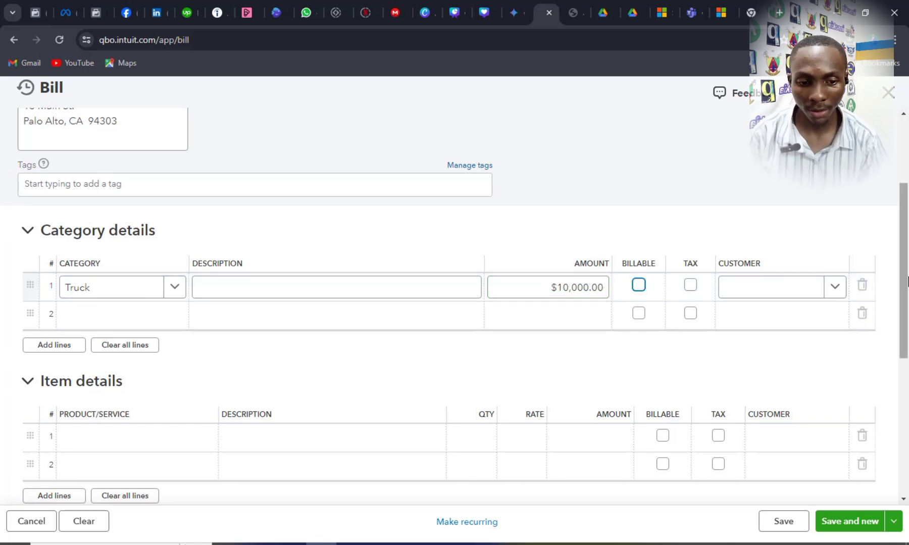
{"action": "left_click_drag", "start_coordinate": [905, 283], "coordinate": [907, 360]}
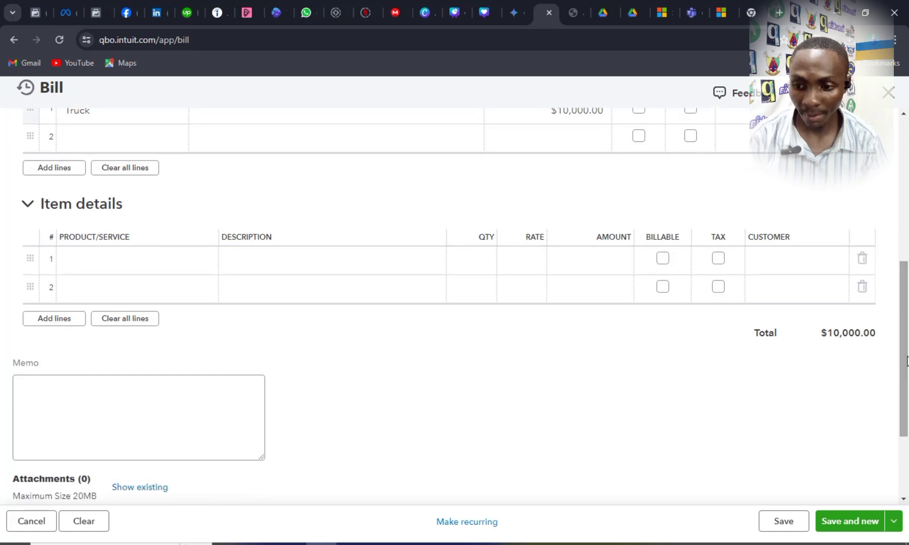
{"action": "left_click", "coordinate": [894, 525]}
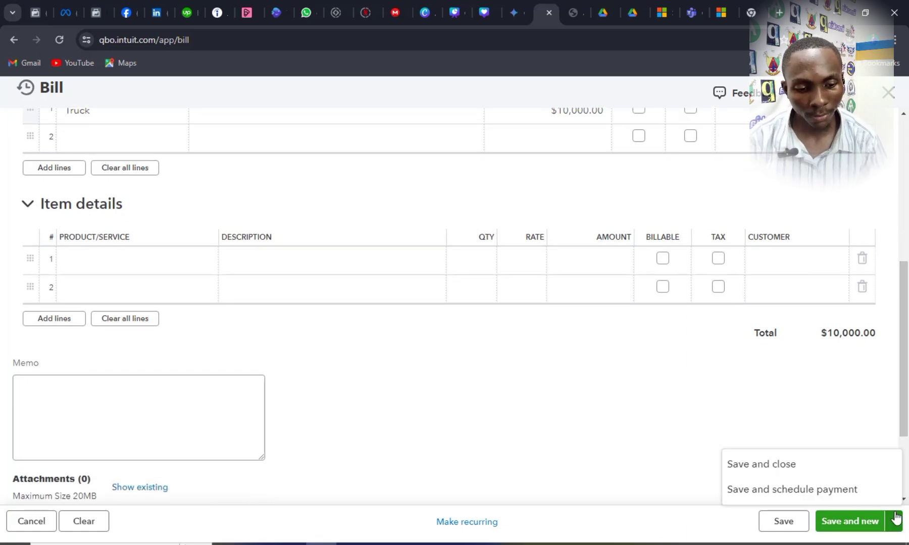
{"action": "left_click", "coordinate": [805, 473]}
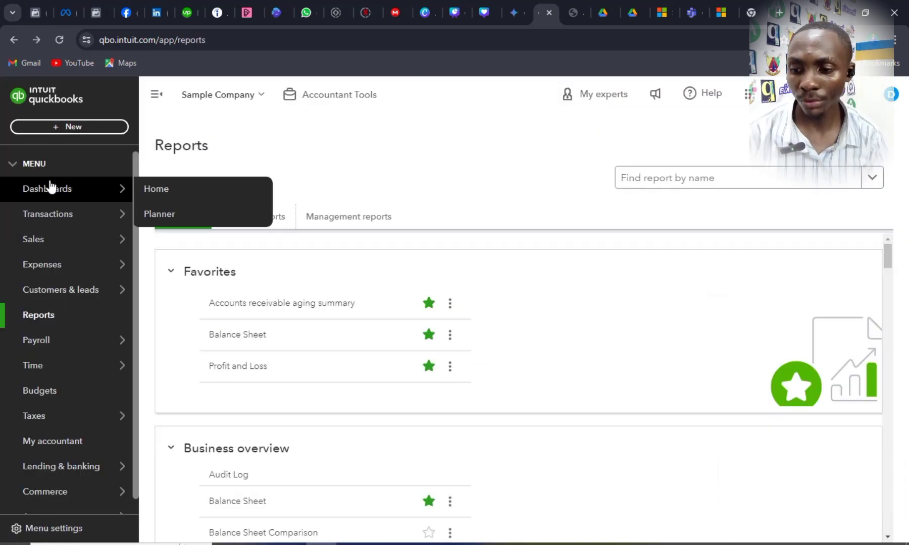
{"action": "left_click", "coordinate": [69, 194]}
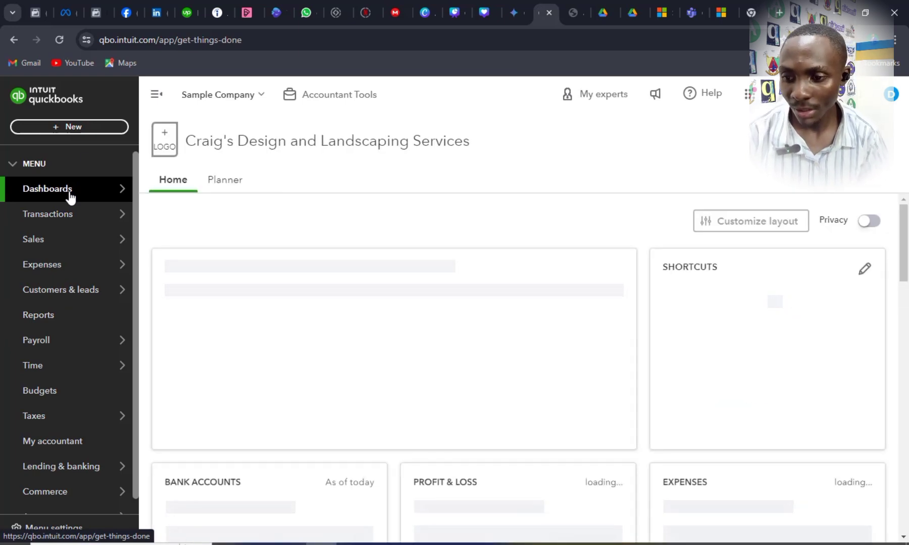
{"action": "left_click", "coordinate": [102, 131]}
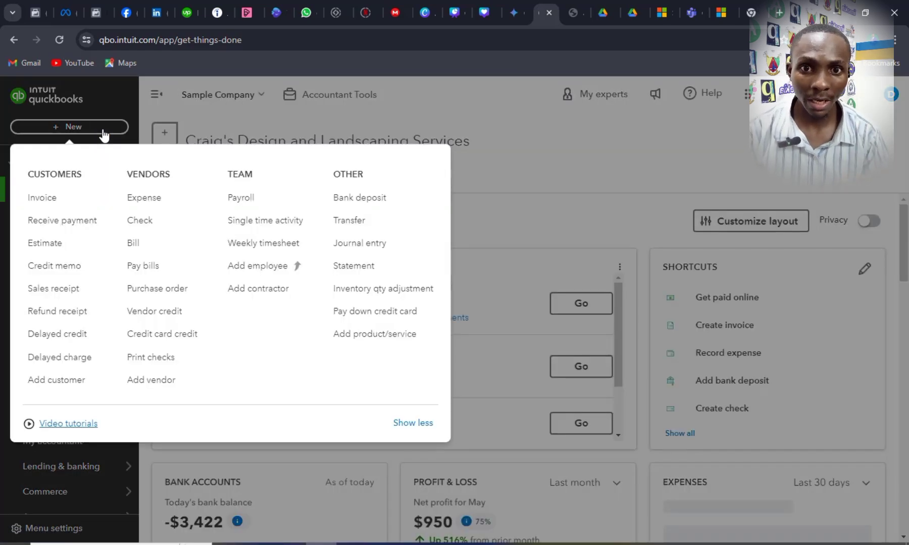
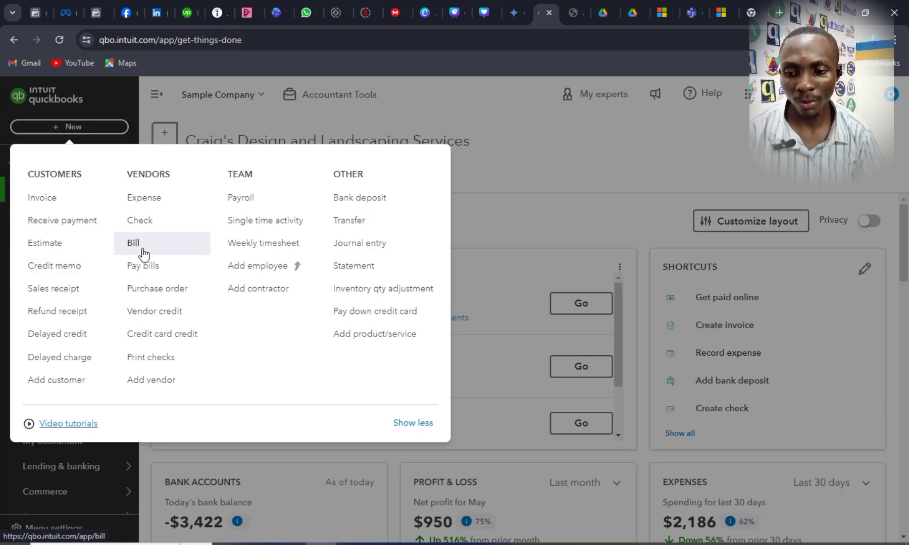
{"action": "left_click", "coordinate": [158, 319]}
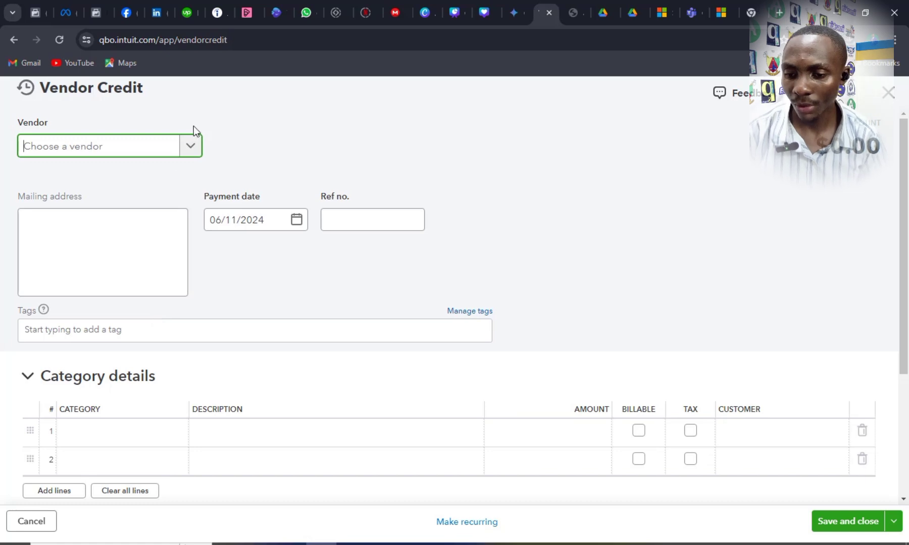
{"action": "left_click", "coordinate": [191, 147]}
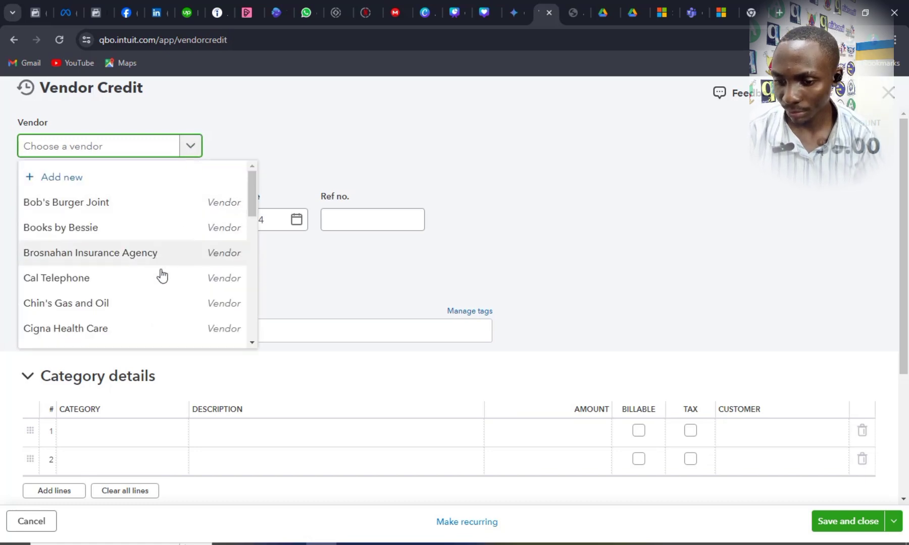
{"action": "left_click", "coordinate": [124, 232]}
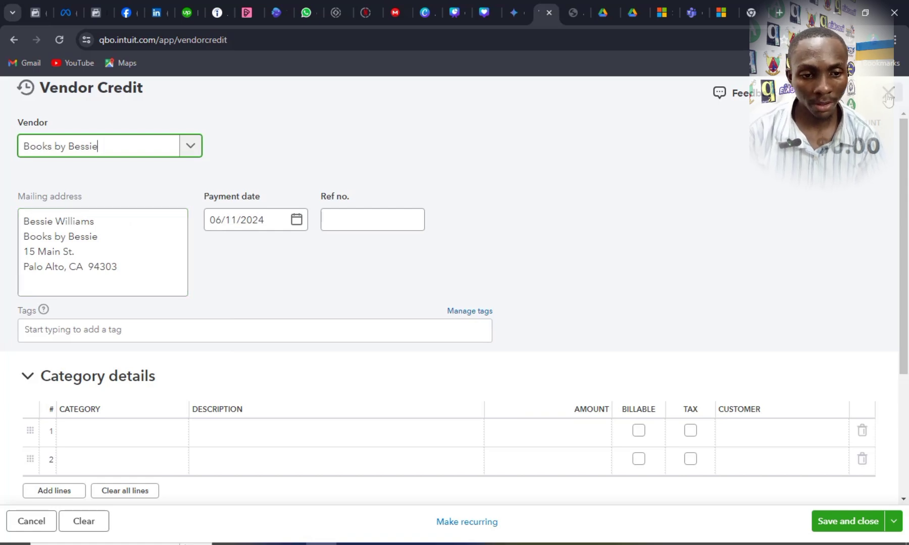
{"action": "key", "text": "Escape"}
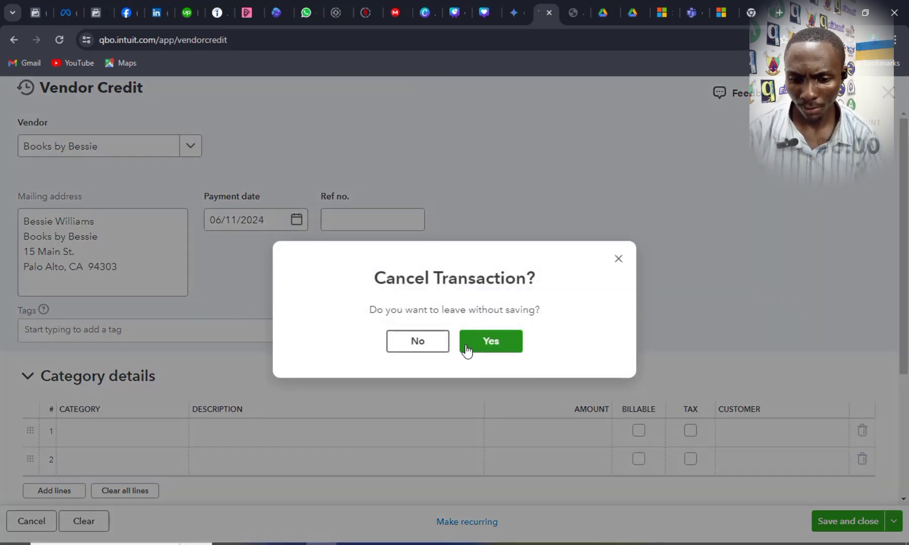
{"action": "left_click", "coordinate": [480, 345]}
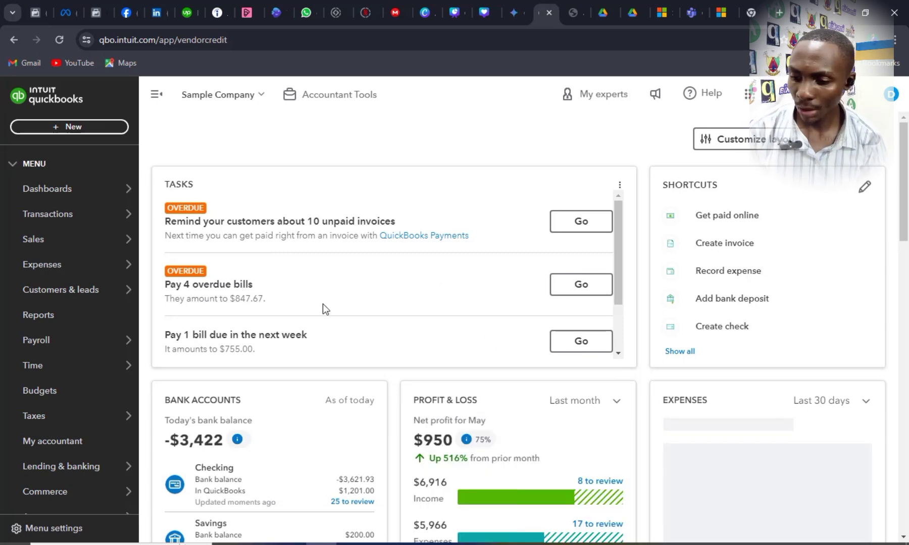
Step: Open the Expenses list and start a new vendor credit for the vendor Books by Bessie
{"action": "left_click", "coordinate": [128, 264]}
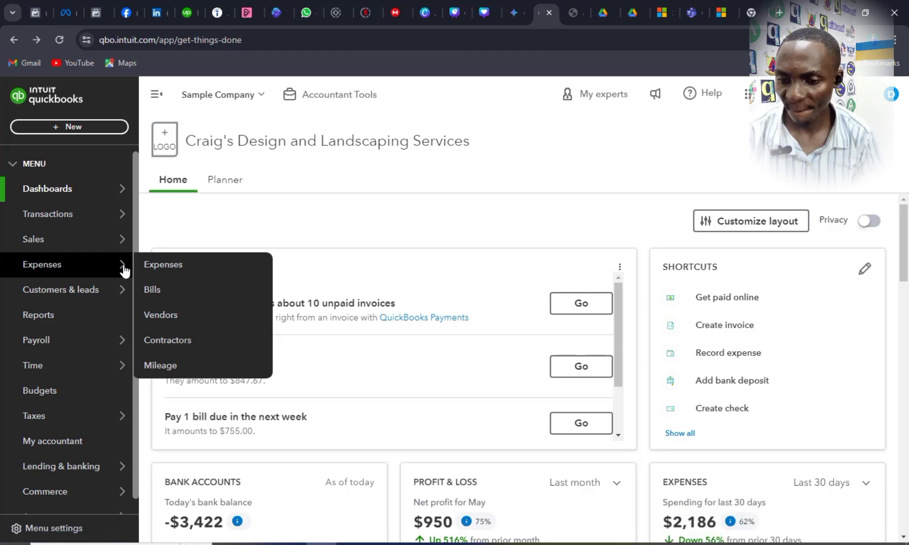
{"action": "left_click", "coordinate": [162, 265]}
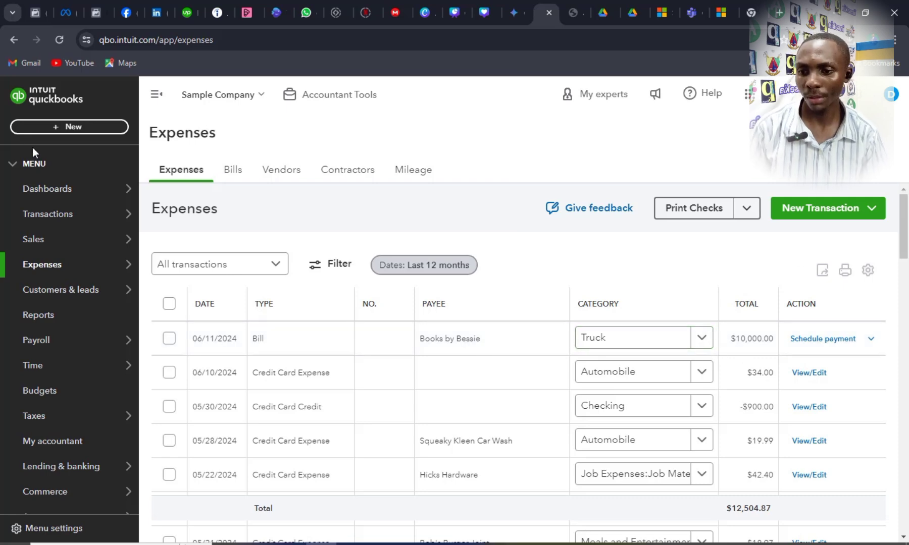
{"action": "left_click", "coordinate": [66, 128]}
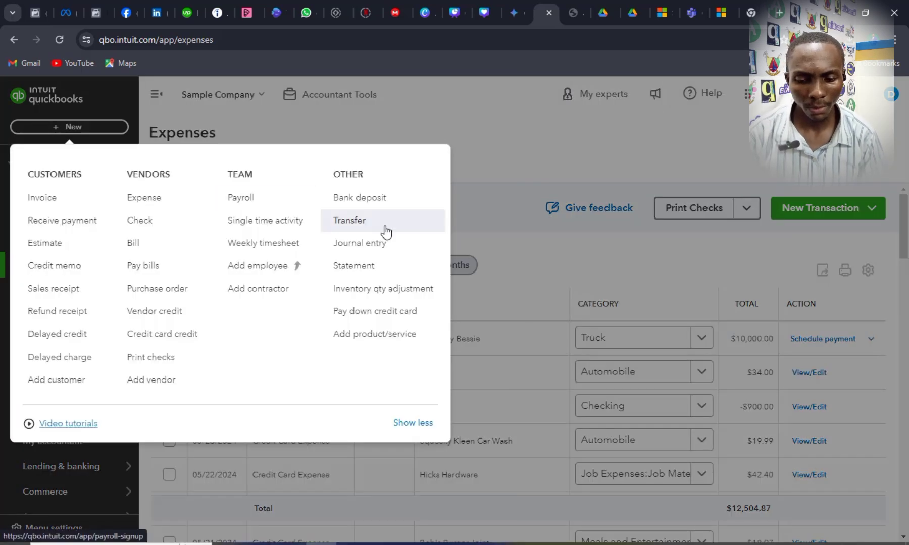
{"action": "left_click", "coordinate": [171, 312]}
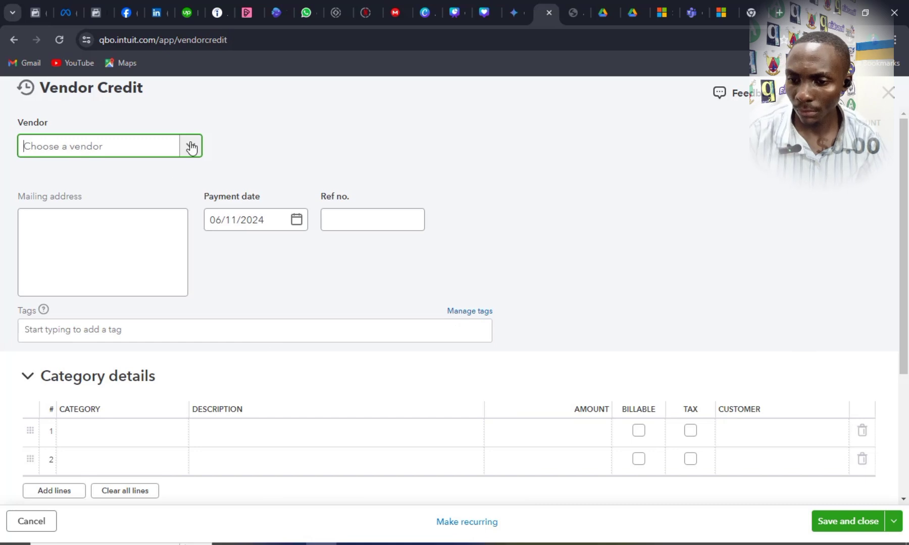
{"action": "left_click", "coordinate": [191, 147]}
{"action": "left_click", "coordinate": [104, 236]}
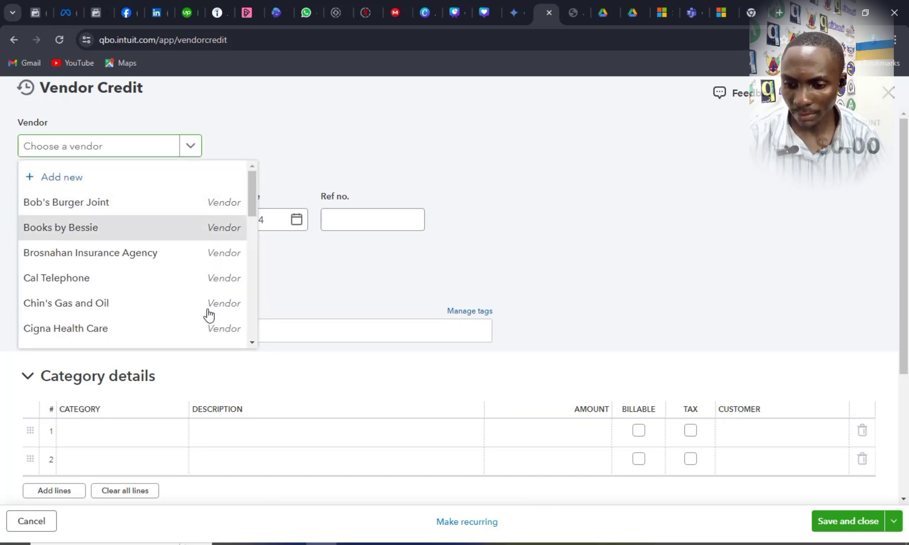
Step: Fill the vendor credit's first category line with the Truck fixed asset account and an amount of 2,500, and save and close it
{"action": "left_click", "coordinate": [139, 444]}
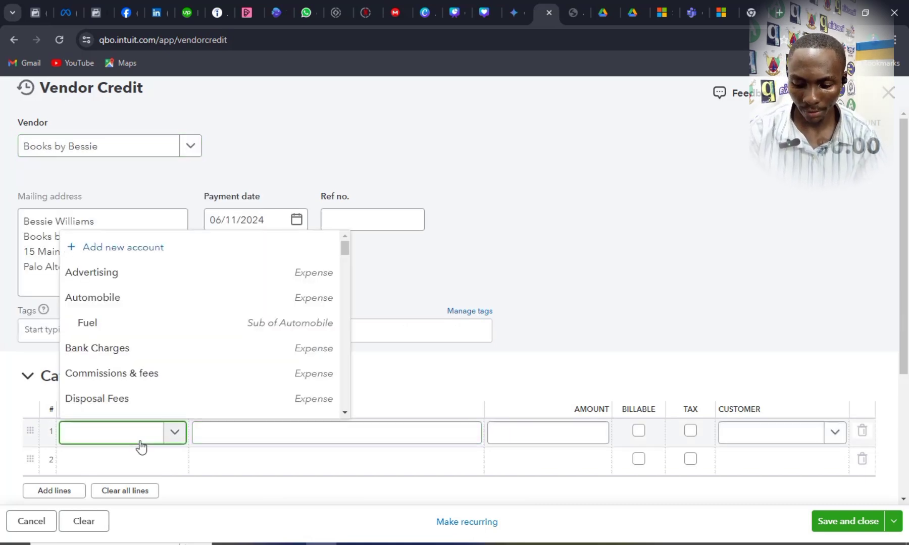
{"action": "type", "text": "tru"}
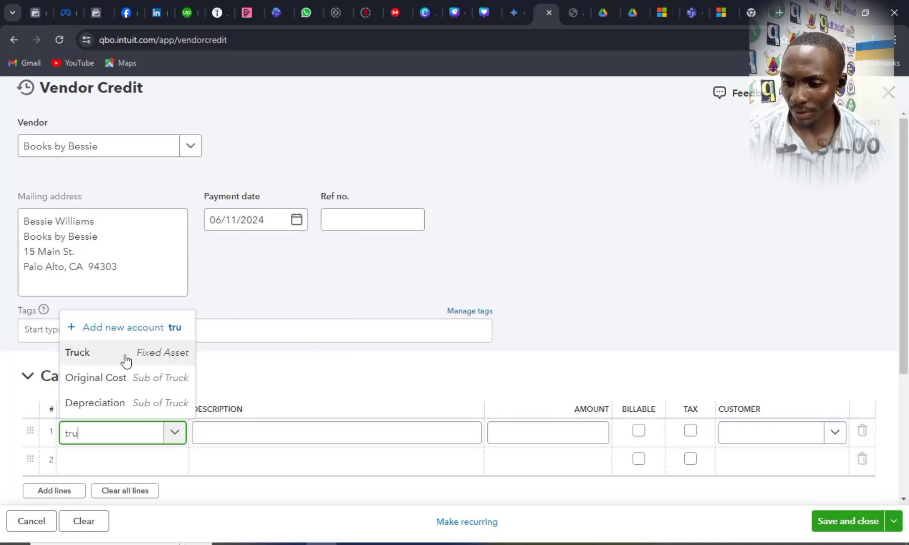
{"action": "key", "text": "Tab"}
{"action": "key", "text": "Tab"}
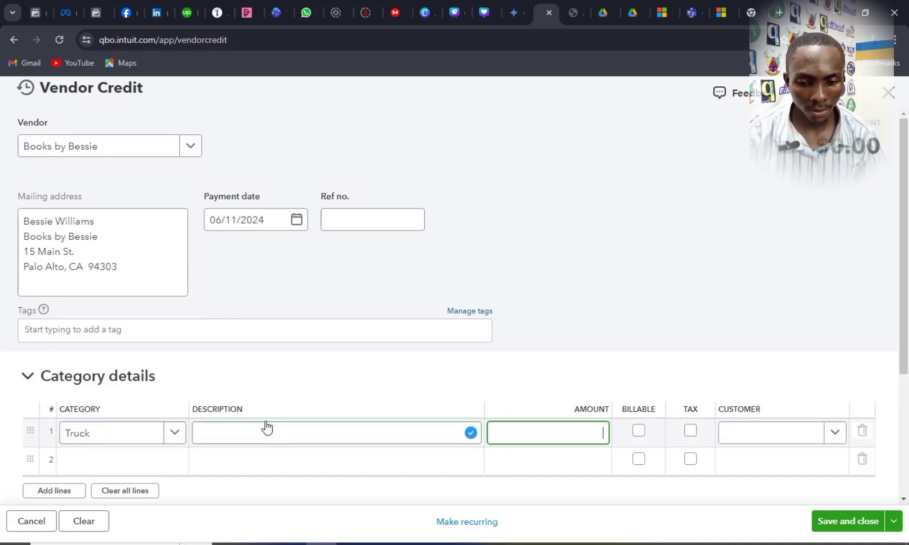
{"action": "type", "text": "2,50"}
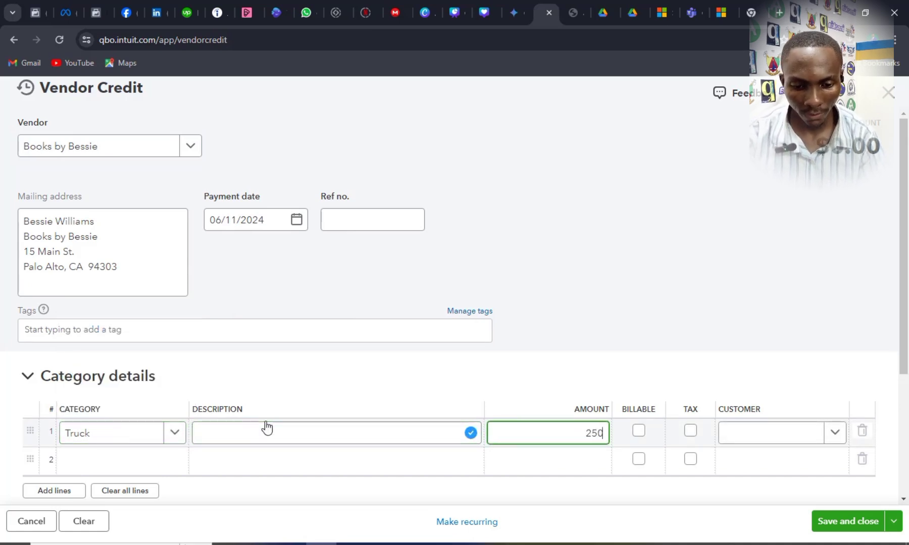
{"action": "type", "text": "0"}
{"action": "key", "text": "Tab"}
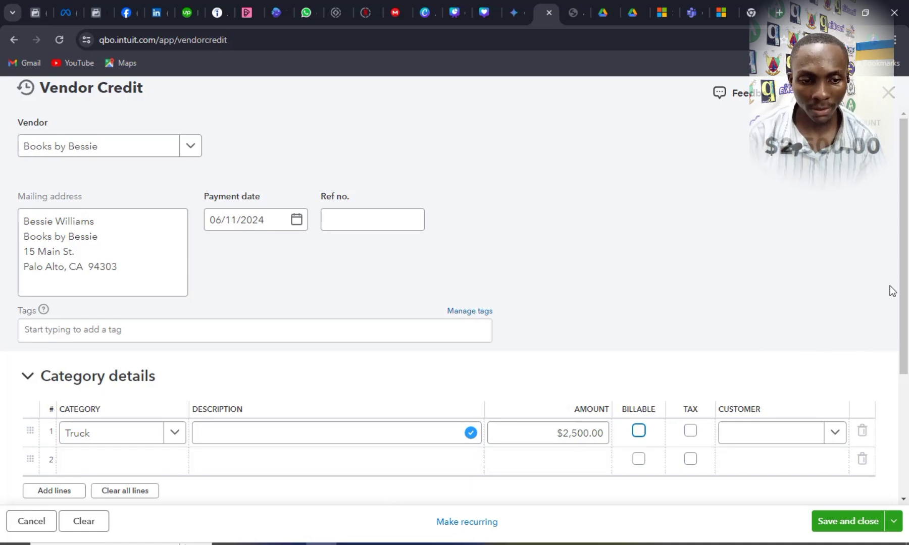
{"action": "left_click_drag", "start_coordinate": [906, 294], "coordinate": [892, 354]}
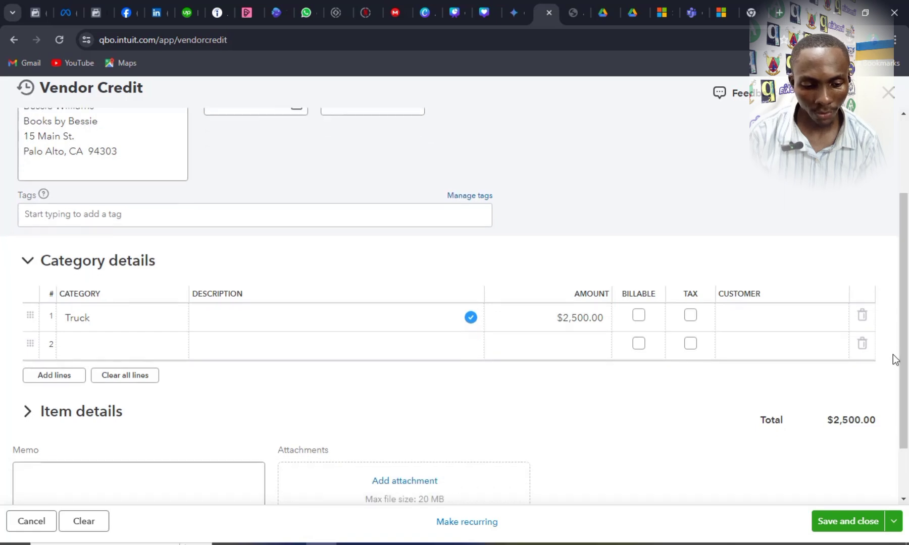
{"action": "left_click", "coordinate": [857, 527]}
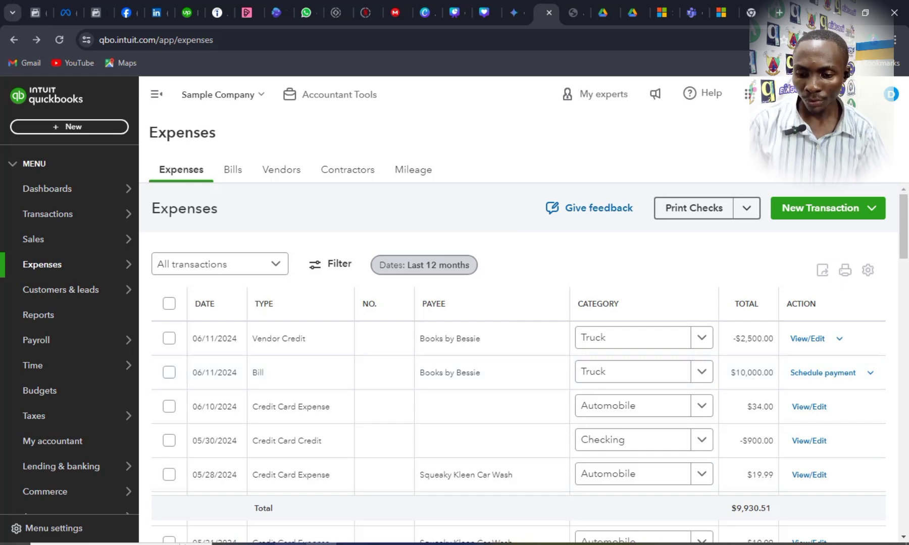
Step: Switch to the course program PDF, highlight "Overview of QuickBooks Online Reports" under Module 5, and return to QuickBooks Online
{"action": "key", "text": "alt+Tab"}
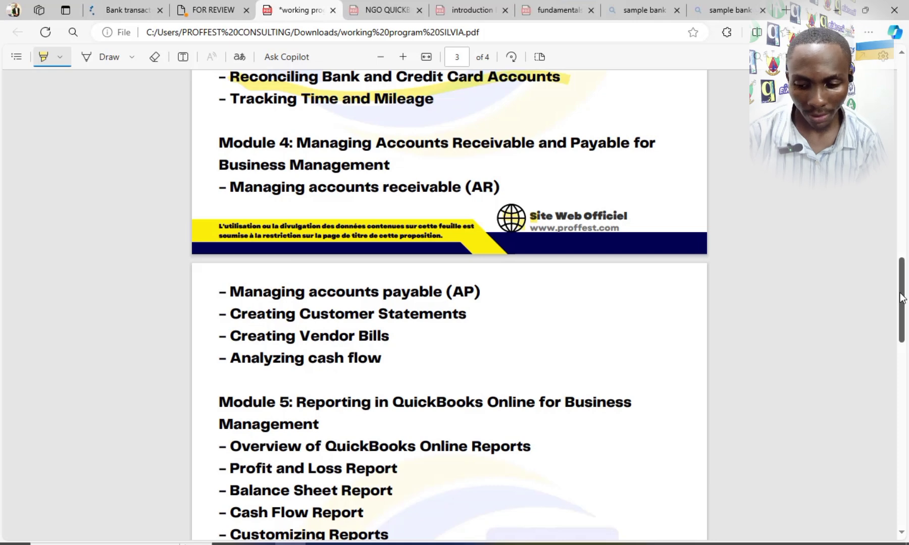
{"action": "scroll", "coordinate": [903, 298], "scroll_direction": "down", "scroll_amount": 4}
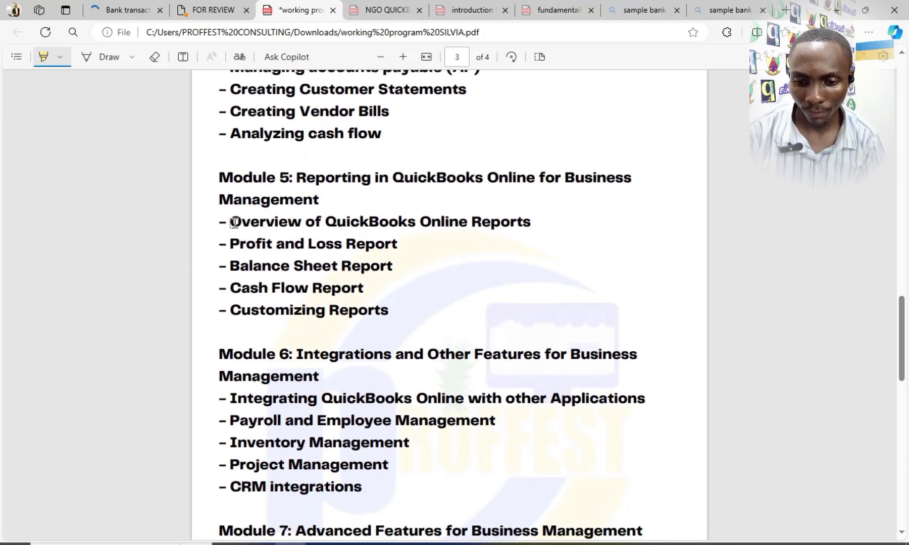
{"action": "mouse_move", "coordinate": [234, 223]}
{"action": "left_mouse_down"}
{"action": "mouse_move", "coordinate": [493, 233]}
{"action": "mouse_move", "coordinate": [539, 226]}
{"action": "left_mouse_up"}
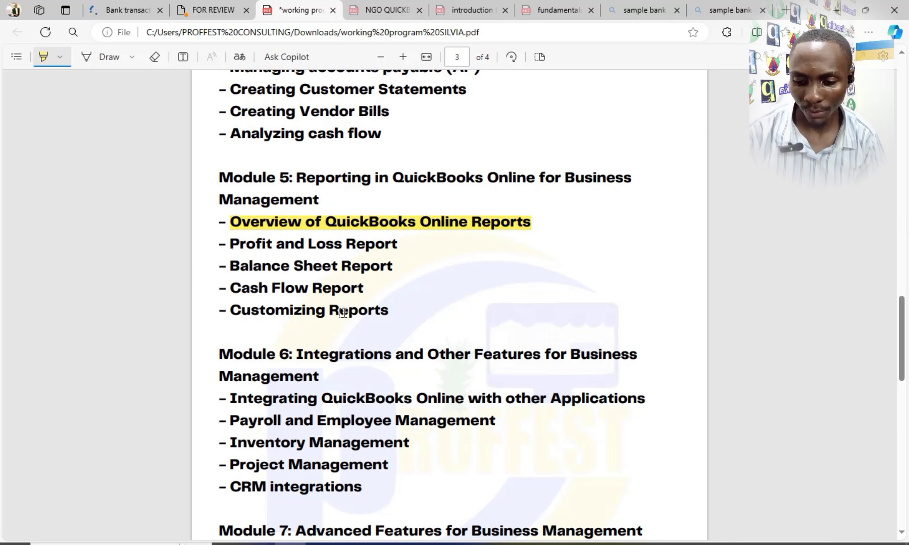
{"action": "left_click", "coordinate": [837, 12]}
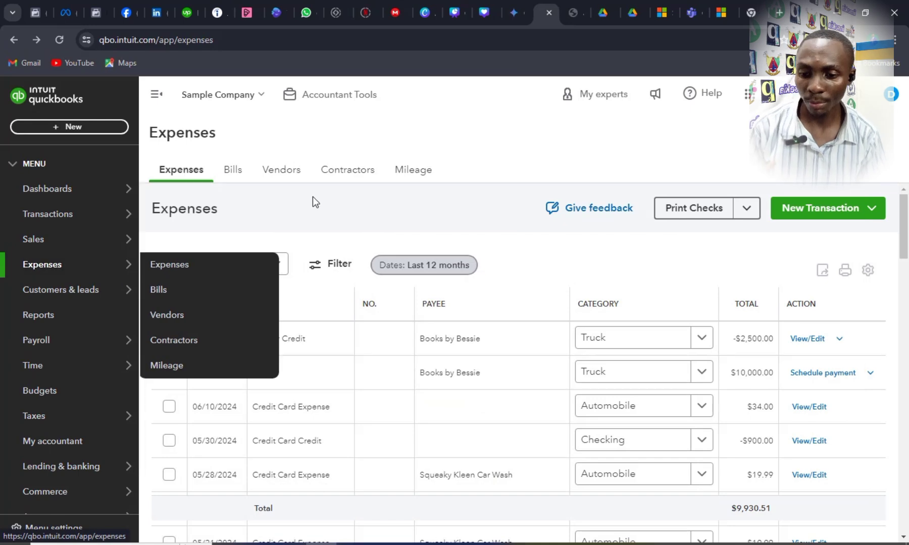
Step: Open the Reports page and look over the report names offered in the report search
{"action": "left_click", "coordinate": [73, 127]}
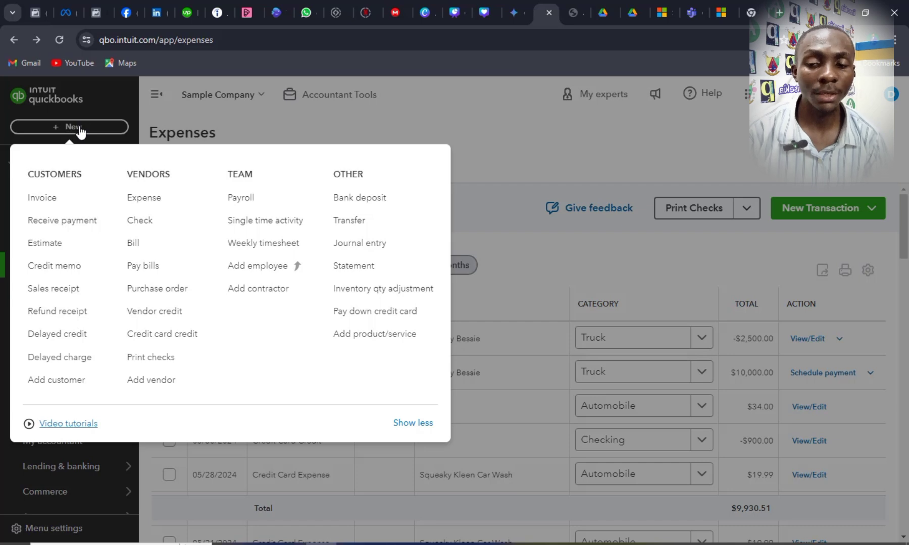
{"action": "left_click", "coordinate": [518, 137]}
{"action": "left_click", "coordinate": [60, 317]}
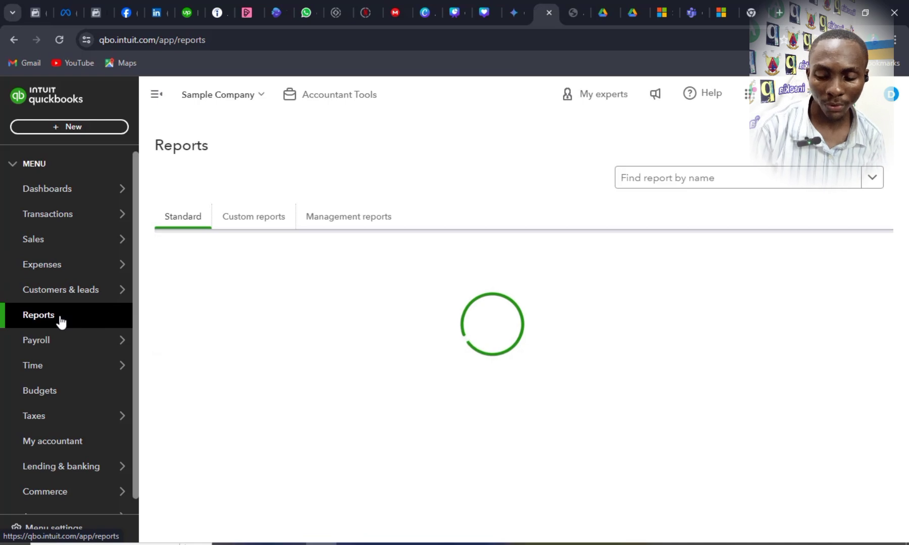
{"action": "left_click", "coordinate": [711, 185]}
{"action": "left_click", "coordinate": [711, 186]}
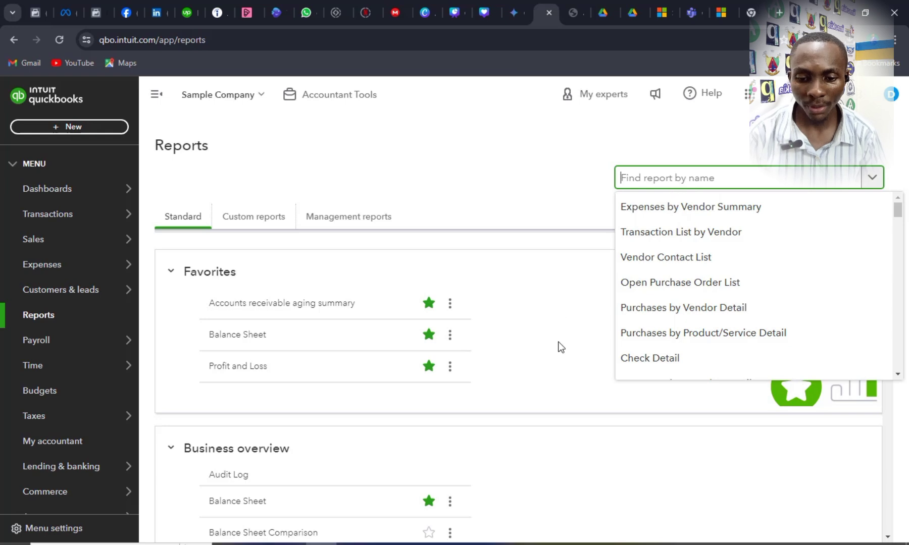
{"action": "left_click", "coordinate": [536, 256]}
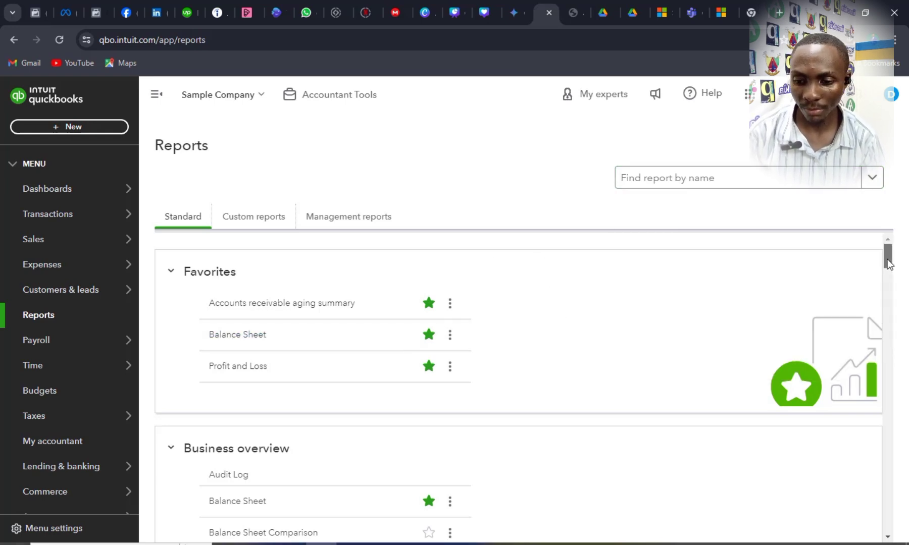
Step: Add the Profit and Loss Detail report to the favorite reports and return to the Favorites section
{"action": "left_click_drag", "start_coordinate": [887, 259], "coordinate": [883, 297]}
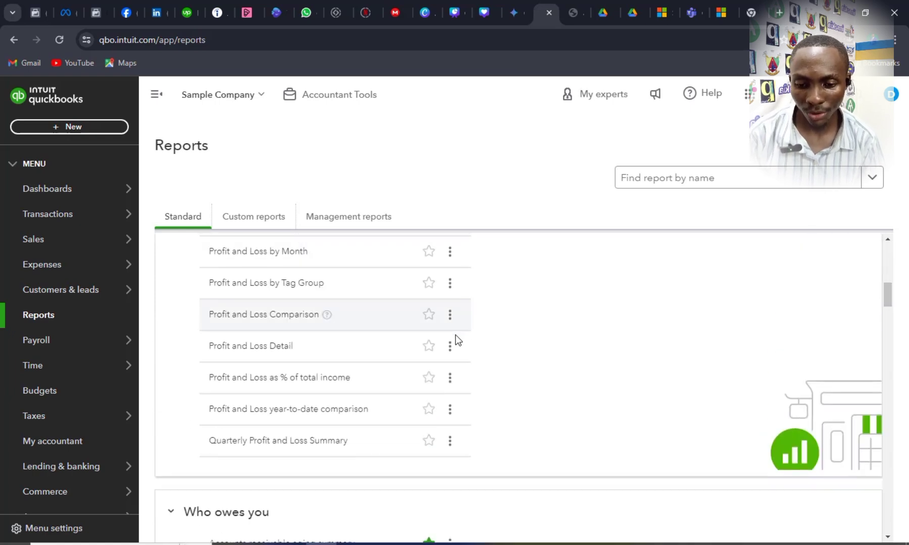
{"action": "left_click", "coordinate": [429, 346]}
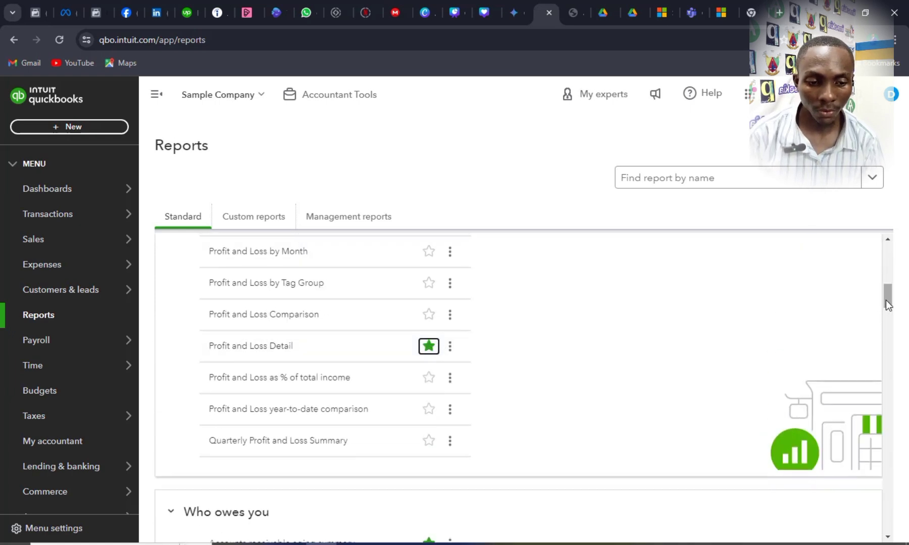
{"action": "left_click_drag", "start_coordinate": [886, 299], "coordinate": [866, 235]}
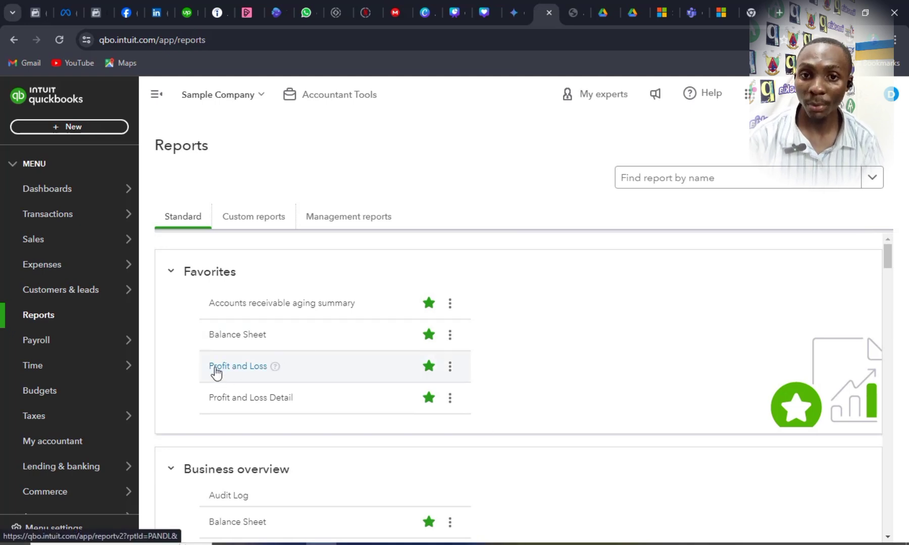
{"action": "left_click_drag", "start_coordinate": [887, 251], "coordinate": [849, 238]}
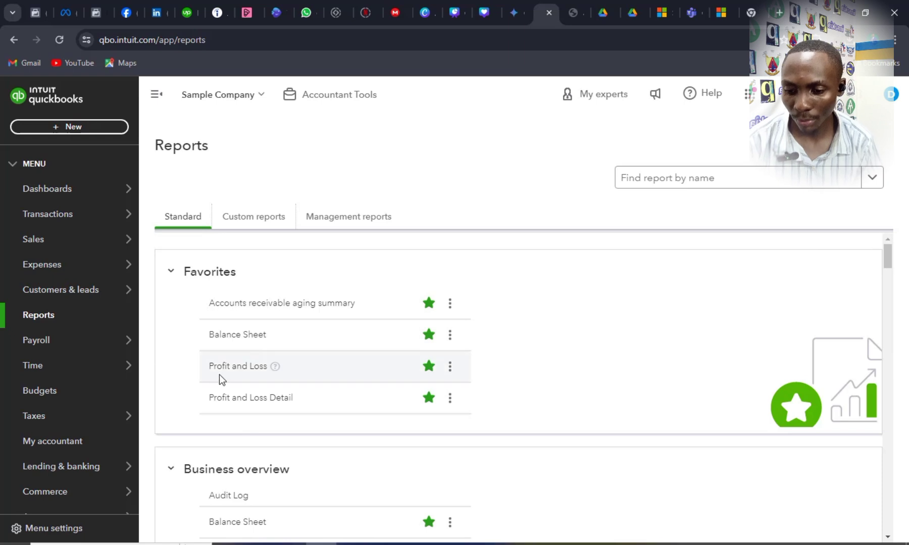
Step: Open the Profit and Loss report from the favorites and review its income lines and report period settings
{"action": "left_click", "coordinate": [243, 375]}
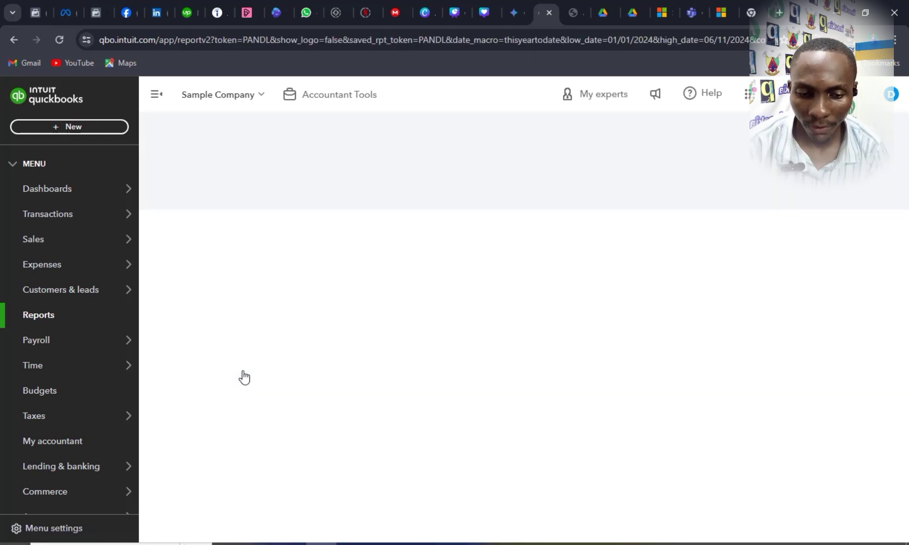
{"action": "scroll", "coordinate": [241, 377], "scroll_direction": "down", "scroll_amount": 4}
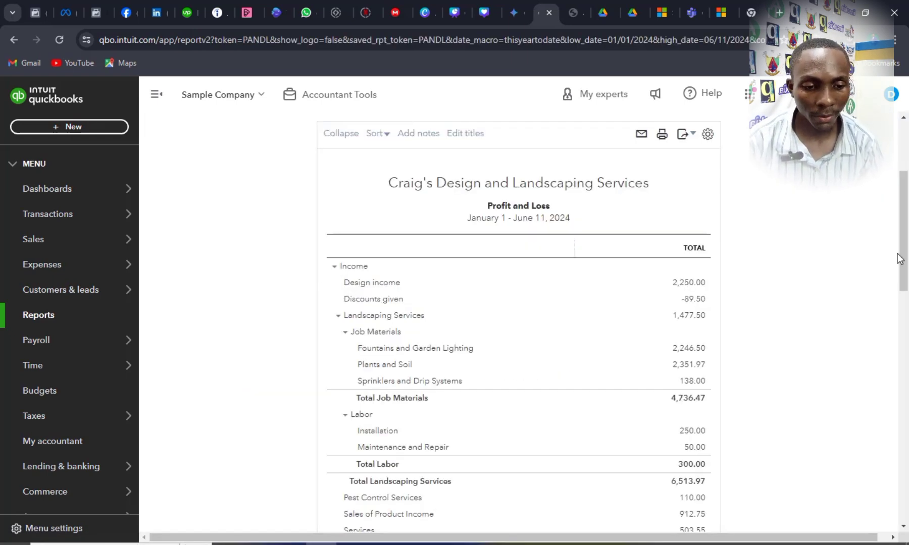
{"action": "scroll", "coordinate": [371, 210], "scroll_direction": "up", "scroll_amount": 4}
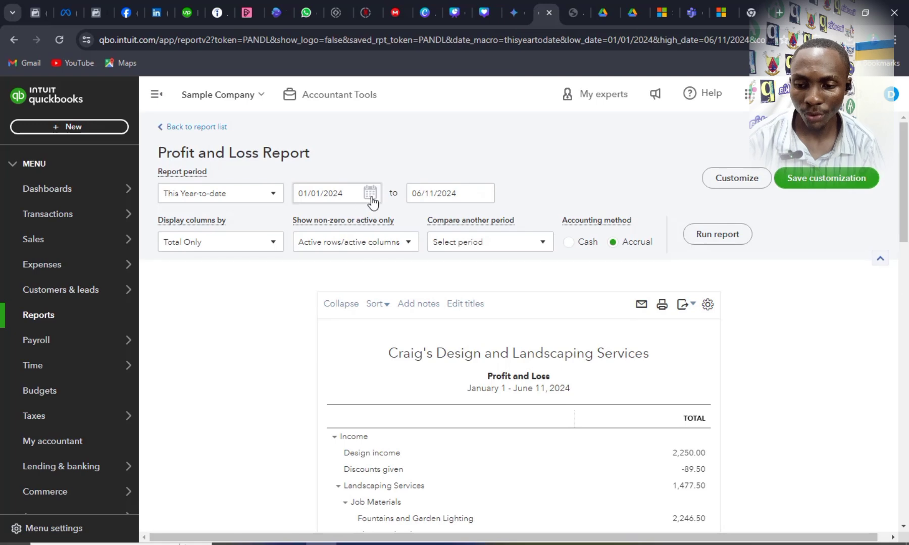
Step: Run the Profit and Loss report with the cash accounting method and review its income lines
{"action": "left_click", "coordinate": [272, 195]}
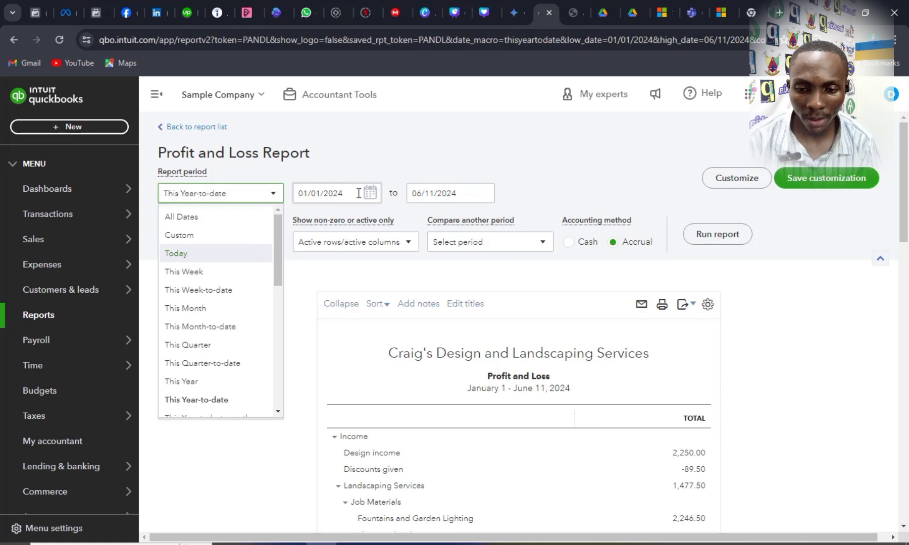
{"action": "left_click", "coordinate": [575, 189]}
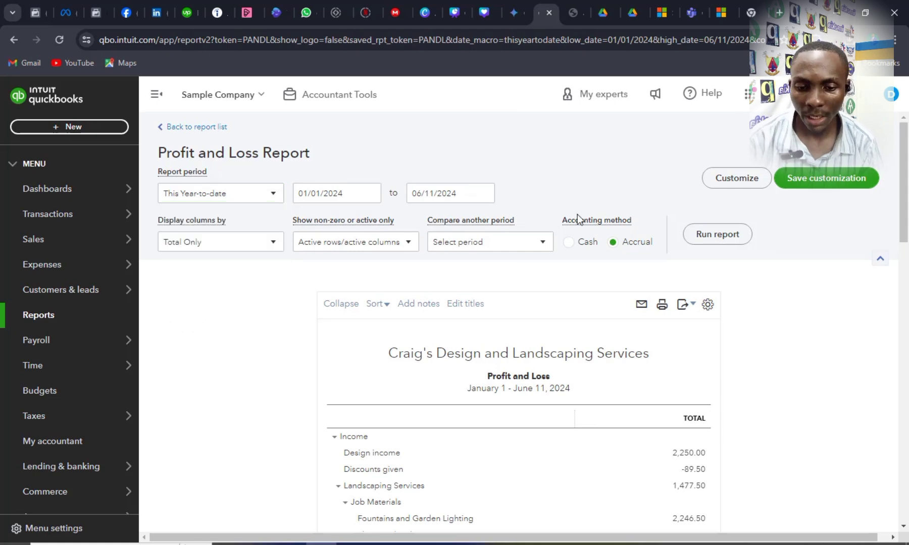
{"action": "left_click", "coordinate": [576, 243]}
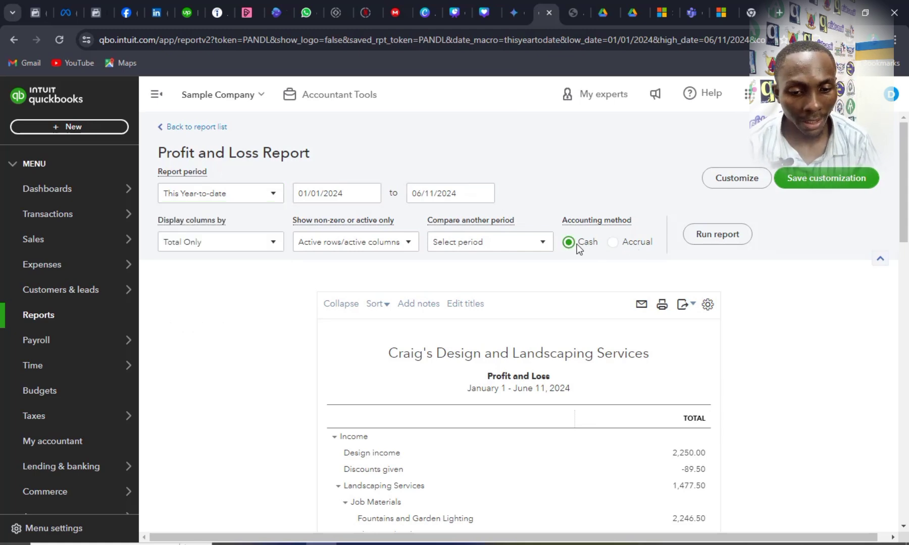
{"action": "left_click", "coordinate": [712, 238]}
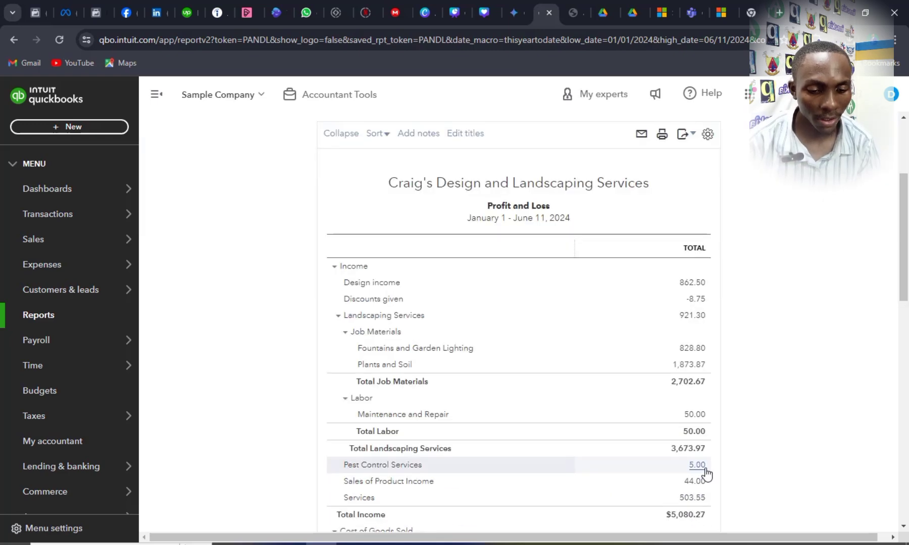
{"action": "mouse_move", "coordinate": [904, 179]}
{"action": "left_mouse_down"}
{"action": "mouse_move", "coordinate": [903, 301]}
{"action": "mouse_move", "coordinate": [895, 175]}
{"action": "left_mouse_up"}
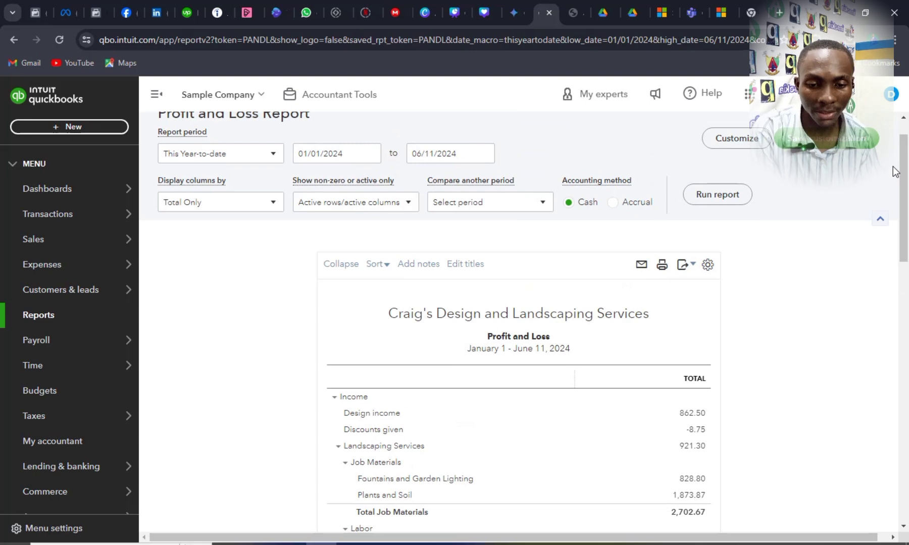
Step: Switch the Profit and Loss report to the accrual accounting method and rerun it
{"action": "left_click", "coordinate": [619, 204]}
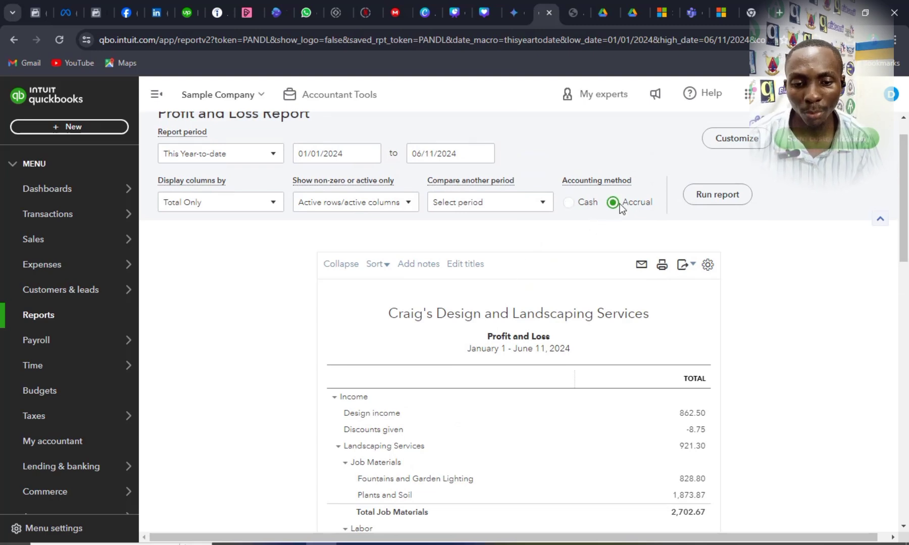
{"action": "left_click", "coordinate": [722, 195]}
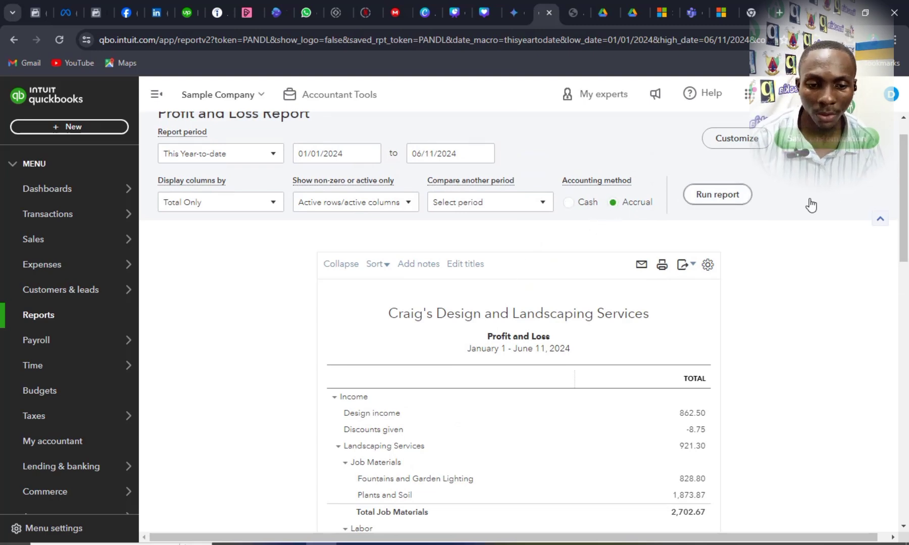
{"action": "scroll", "coordinate": [904, 202], "scroll_direction": "down", "scroll_amount": 3}
{"action": "left_click_drag", "start_coordinate": [906, 209], "coordinate": [906, 134]}
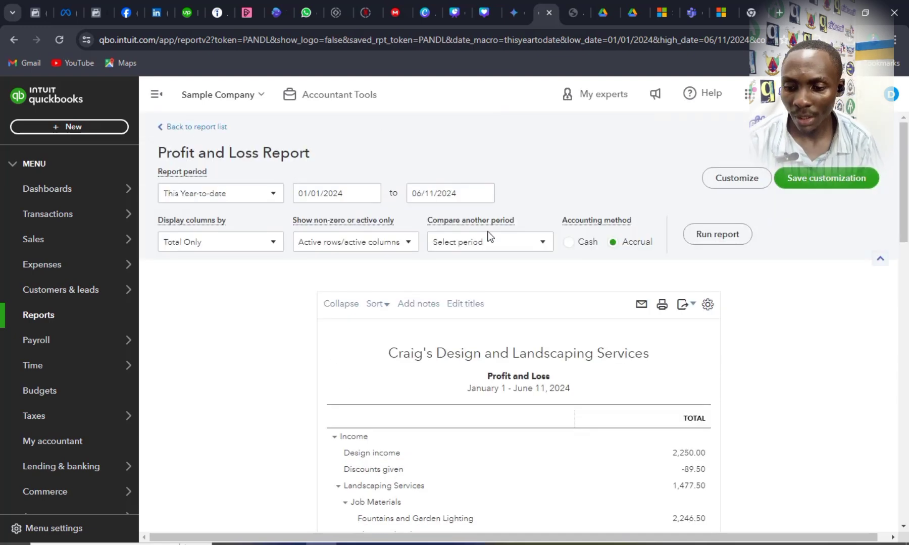
Step: Display the Profit and Loss columns by months, rerun the report and review the monthly income figures
{"action": "left_click", "coordinate": [274, 243]}
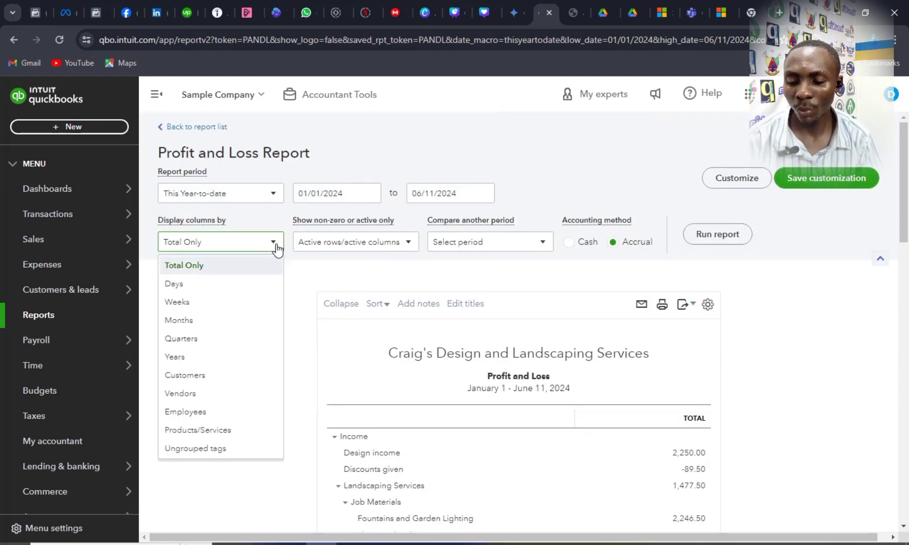
{"action": "left_click_drag", "start_coordinate": [906, 207], "coordinate": [907, 258]}
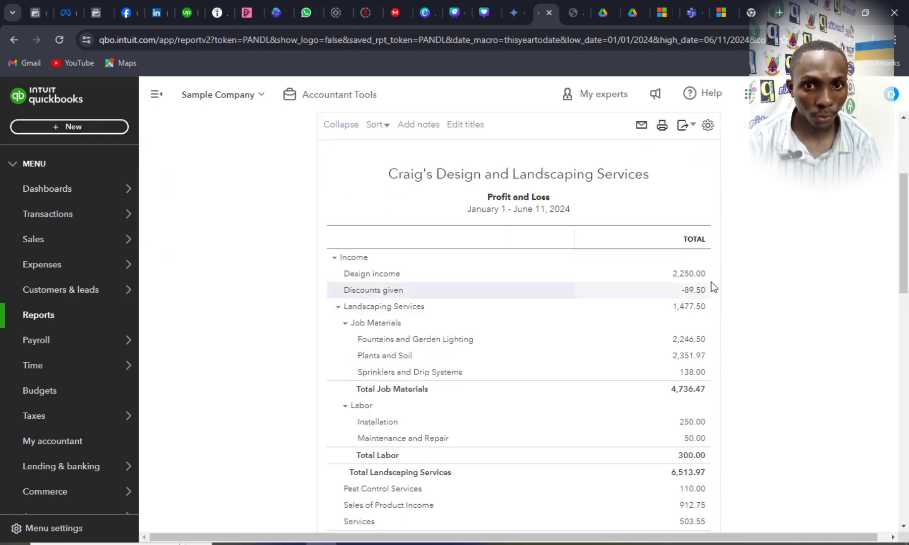
{"action": "scroll", "coordinate": [906, 214], "scroll_direction": "up", "scroll_amount": 3}
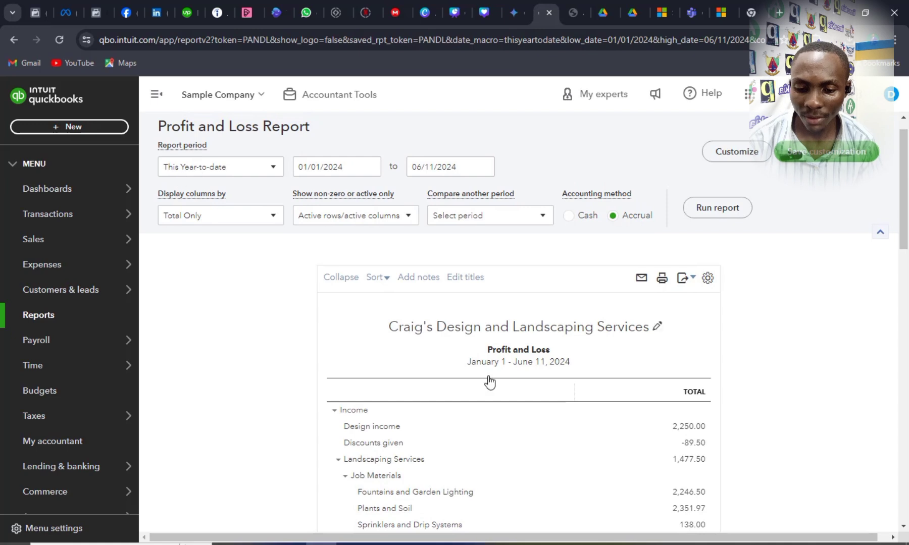
{"action": "left_click", "coordinate": [272, 216]}
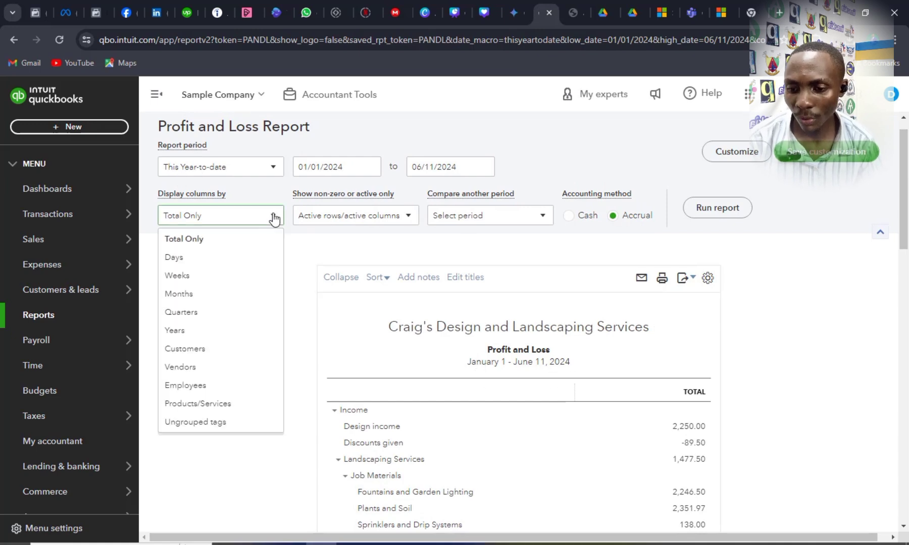
{"action": "left_click", "coordinate": [189, 301]}
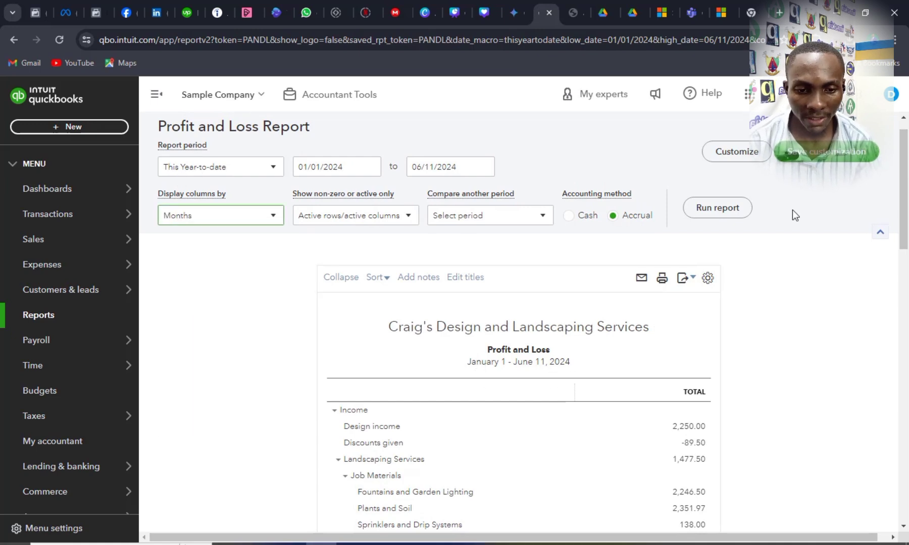
{"action": "left_click", "coordinate": [714, 215]}
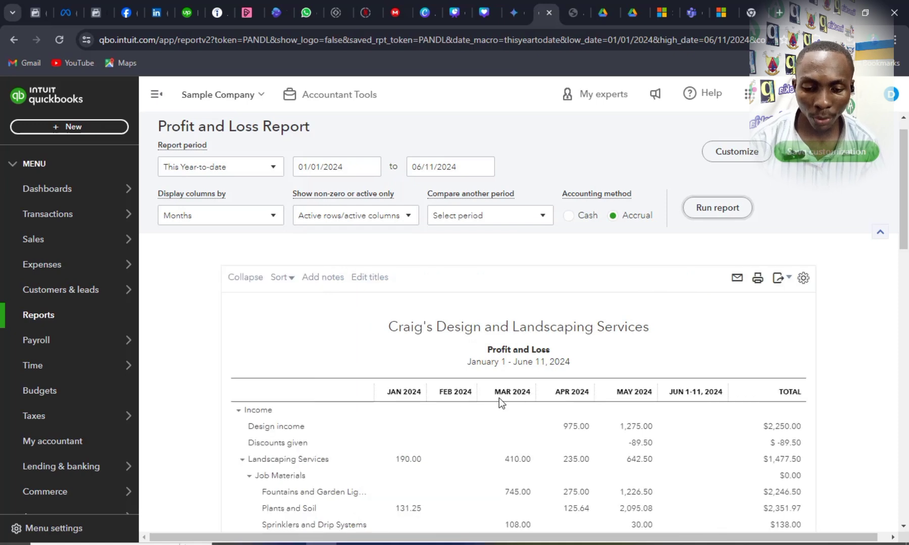
{"action": "scroll", "coordinate": [499, 398], "scroll_direction": "down", "scroll_amount": 3}
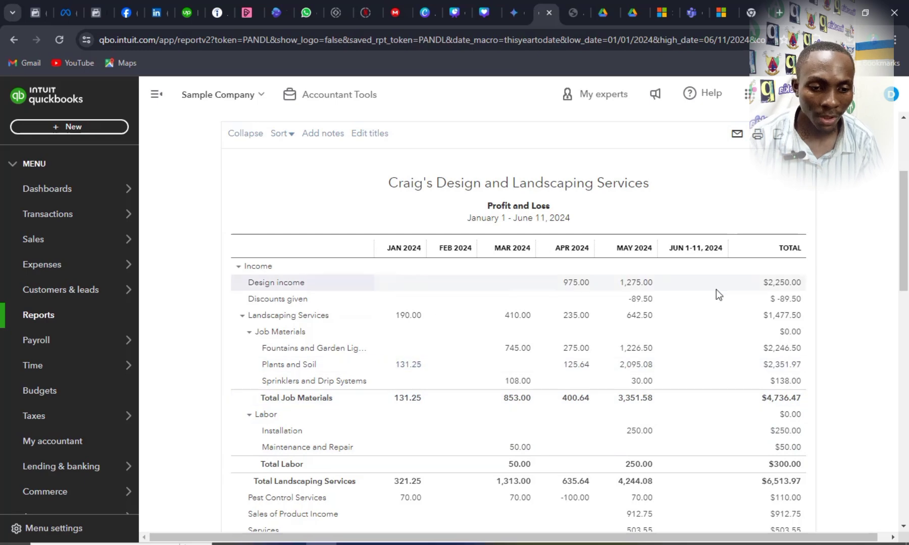
{"action": "scroll", "coordinate": [905, 164], "scroll_direction": "up", "scroll_amount": 3}
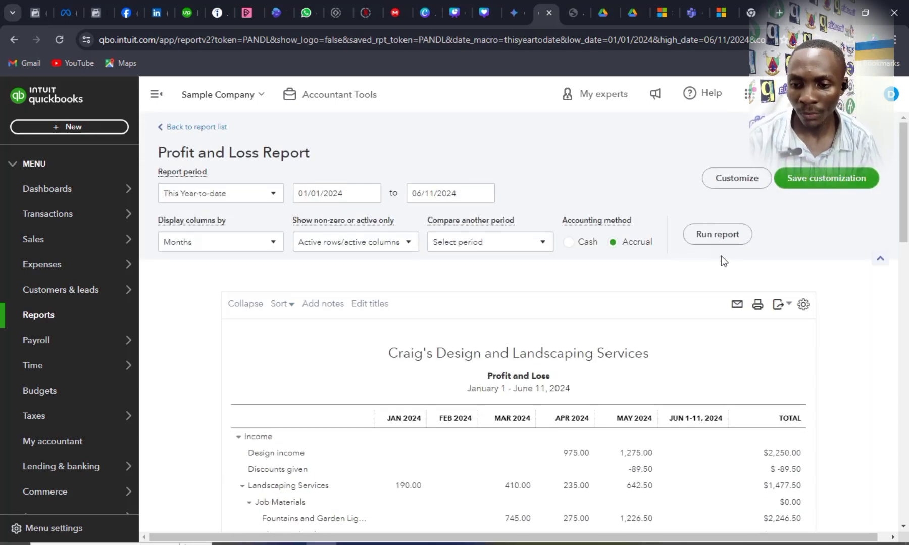
Step: Return to the report list, open the Balance Sheet report from the favorites and review its asset lines
{"action": "left_click", "coordinate": [179, 130]}
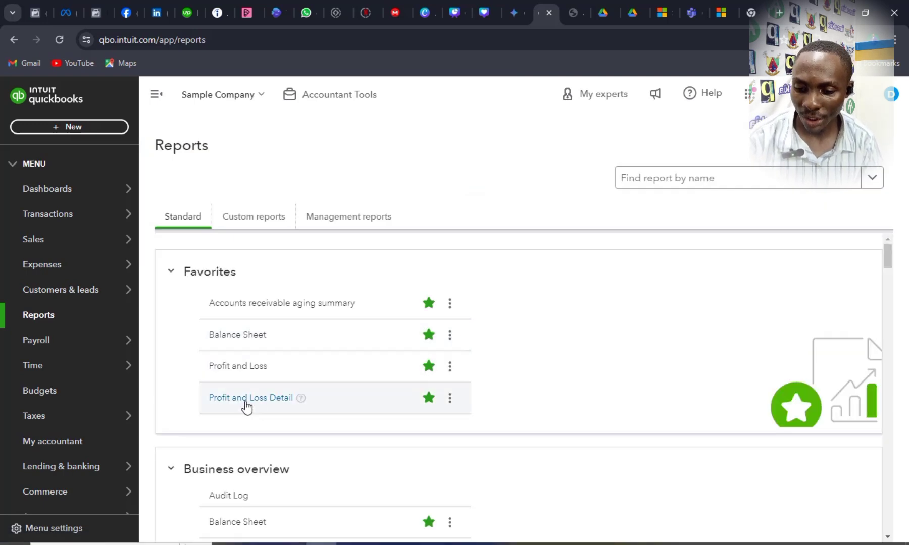
{"action": "left_click", "coordinate": [238, 335]}
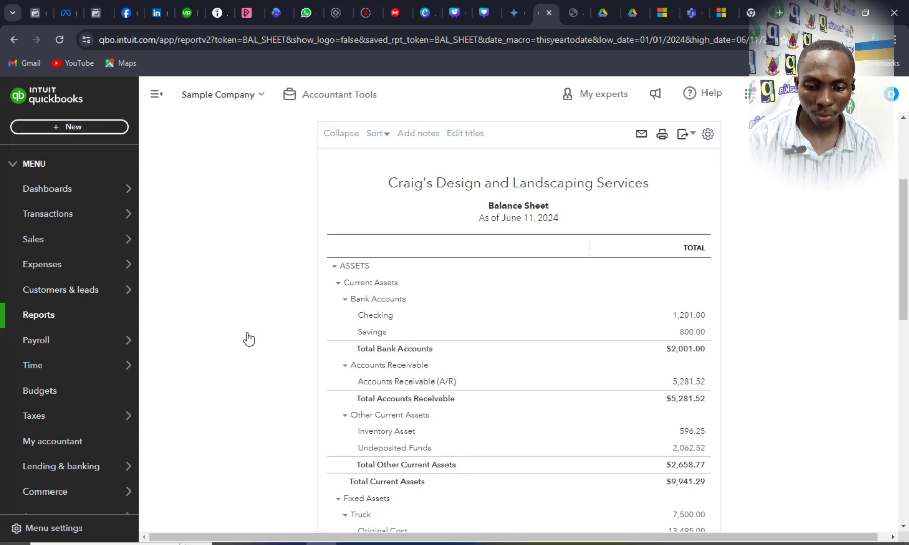
{"action": "left_click_drag", "start_coordinate": [904, 243], "coordinate": [904, 406]}
{"action": "scroll", "coordinate": [720, 299], "scroll_direction": "up", "scroll_amount": 12}
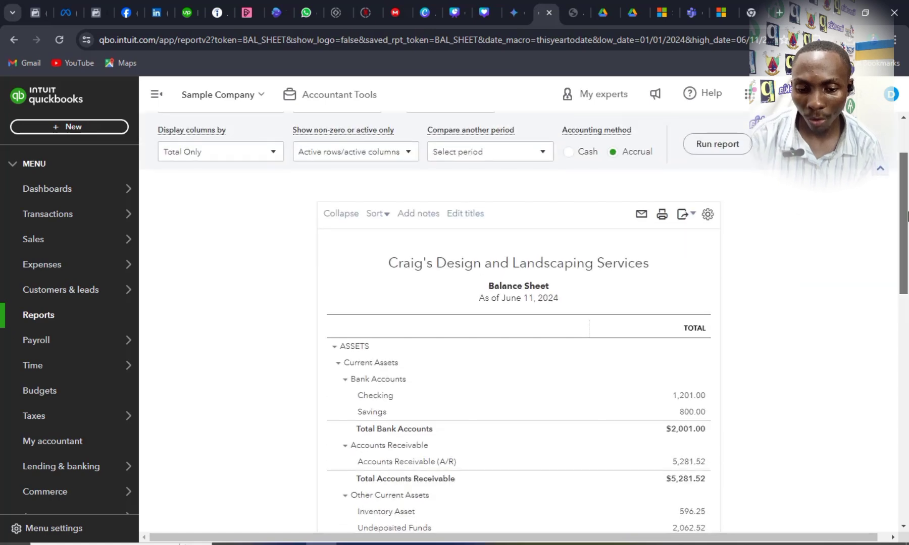
{"action": "scroll", "coordinate": [720, 299], "scroll_direction": "down", "scroll_amount": 3}
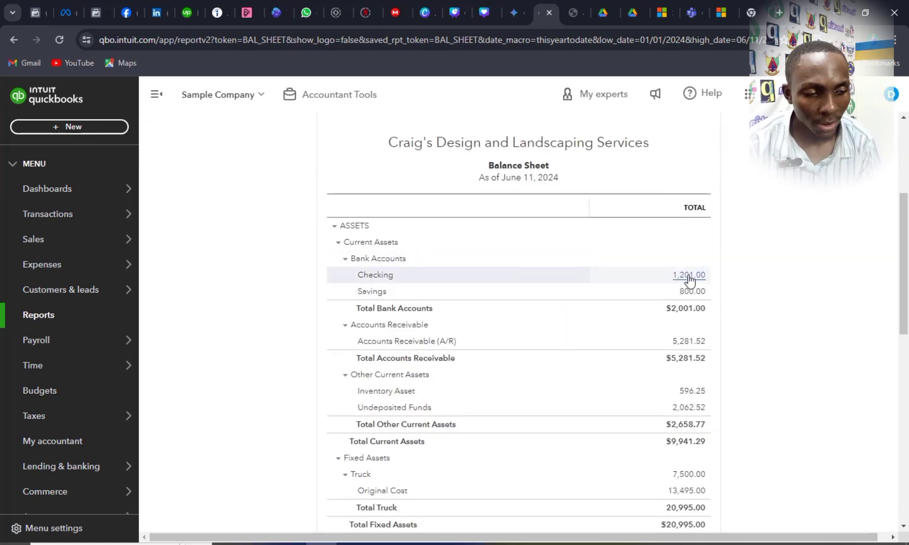
Step: Examine the transactions behind the Checking balance, and return to the Balance Sheet report and its settings
{"action": "left_click", "coordinate": [690, 276]}
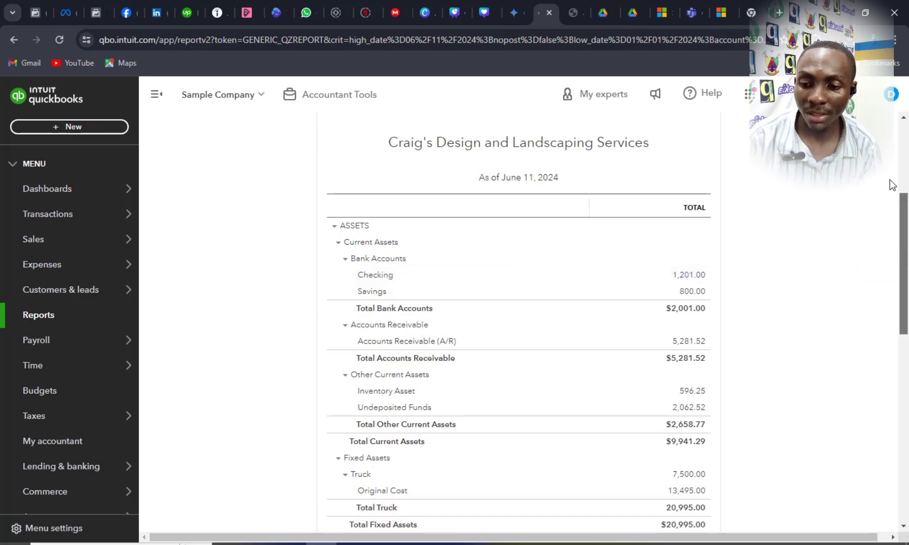
{"action": "scroll", "coordinate": [907, 257], "scroll_direction": "down", "scroll_amount": 2}
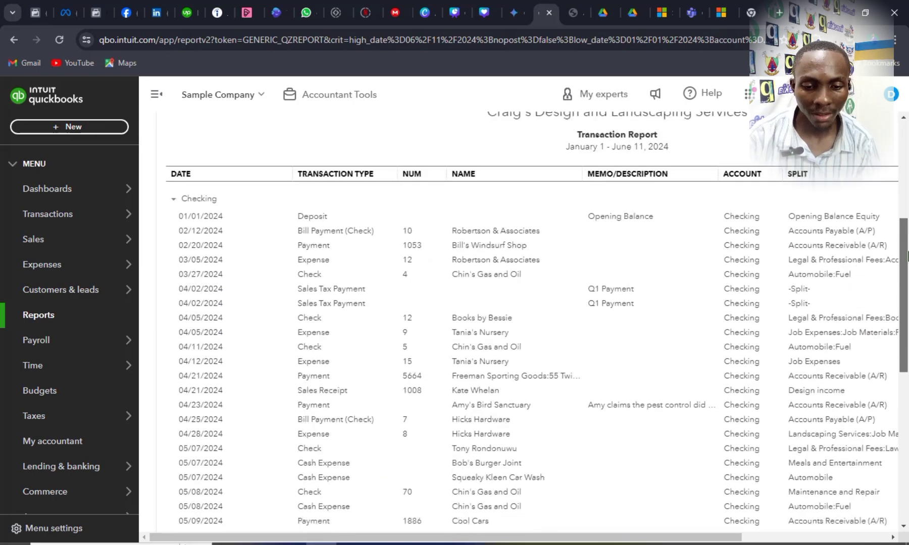
{"action": "scroll", "coordinate": [906, 257], "scroll_direction": "down", "scroll_amount": 8}
{"action": "scroll", "coordinate": [904, 202], "scroll_direction": "up", "scroll_amount": 15}
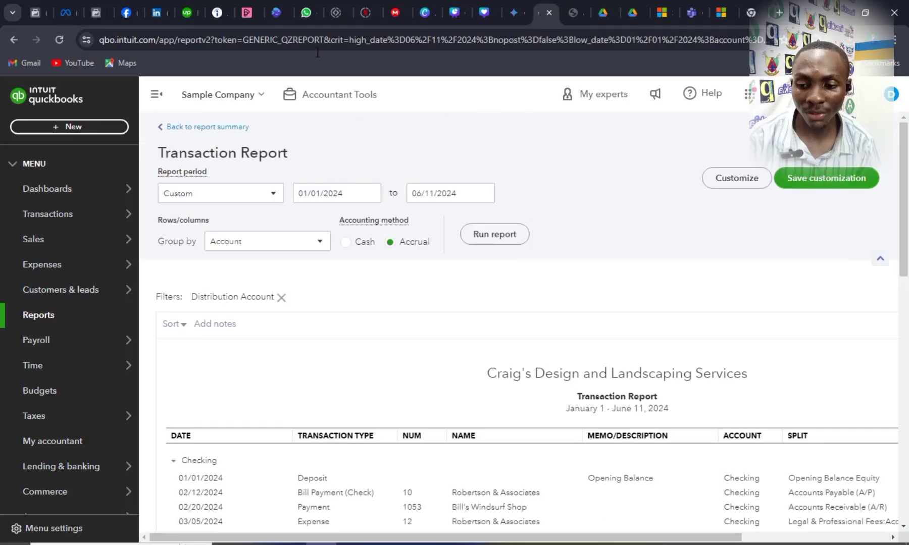
{"action": "left_click", "coordinate": [165, 131]}
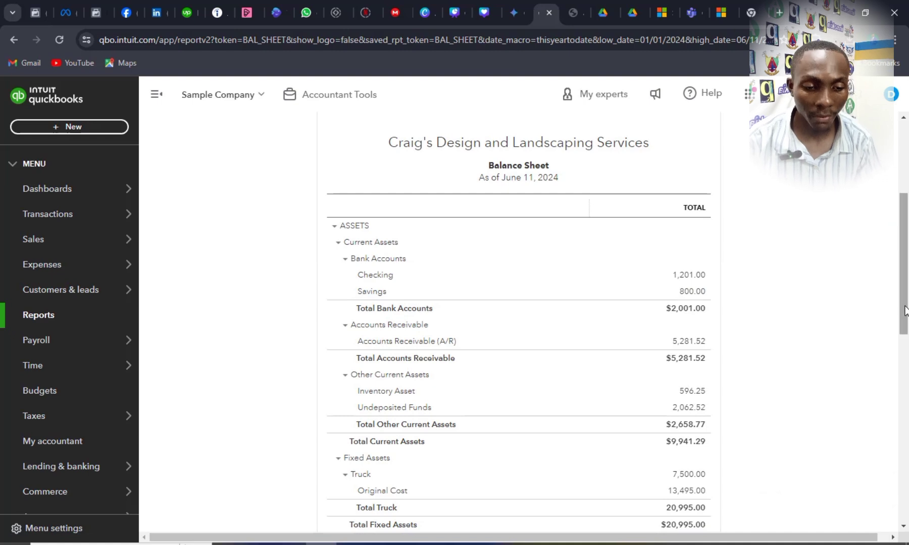
{"action": "left_click_drag", "start_coordinate": [905, 310], "coordinate": [876, 239]}
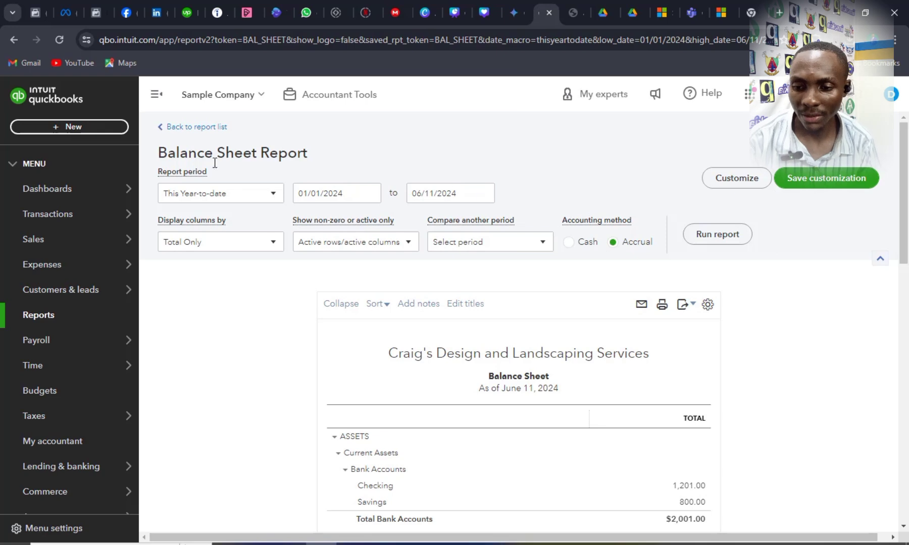
Step: Go to the management reports, open Company Overview for editing and look over its cover page settings
{"action": "left_click", "coordinate": [188, 130]}
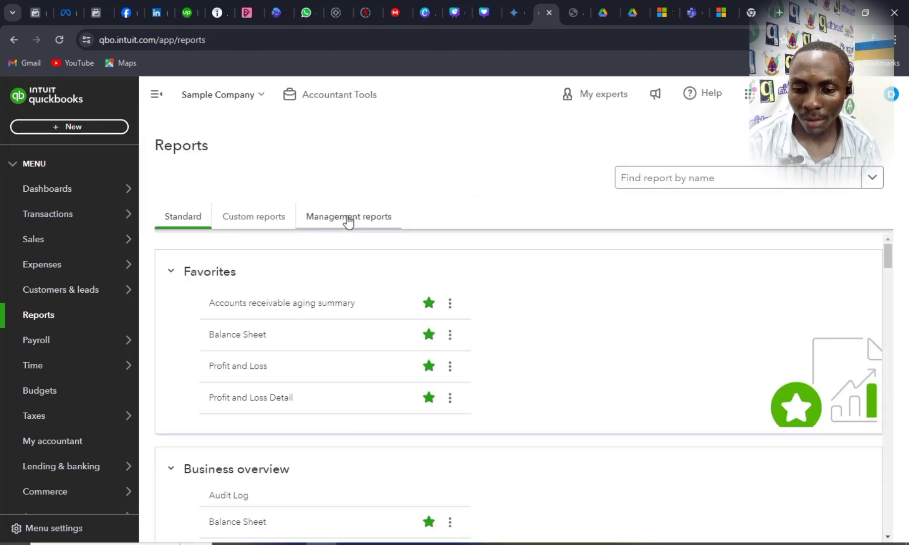
{"action": "left_click", "coordinate": [324, 220]}
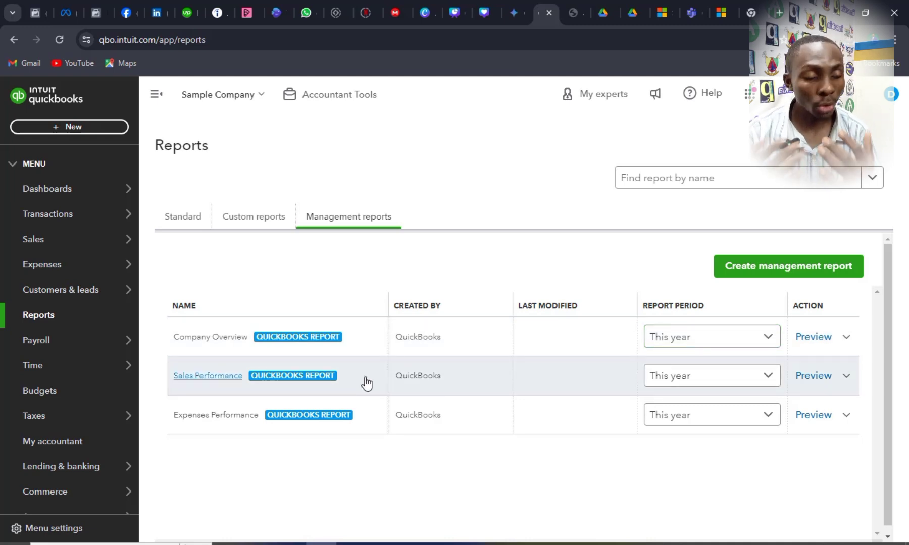
{"action": "left_click", "coordinate": [218, 342]}
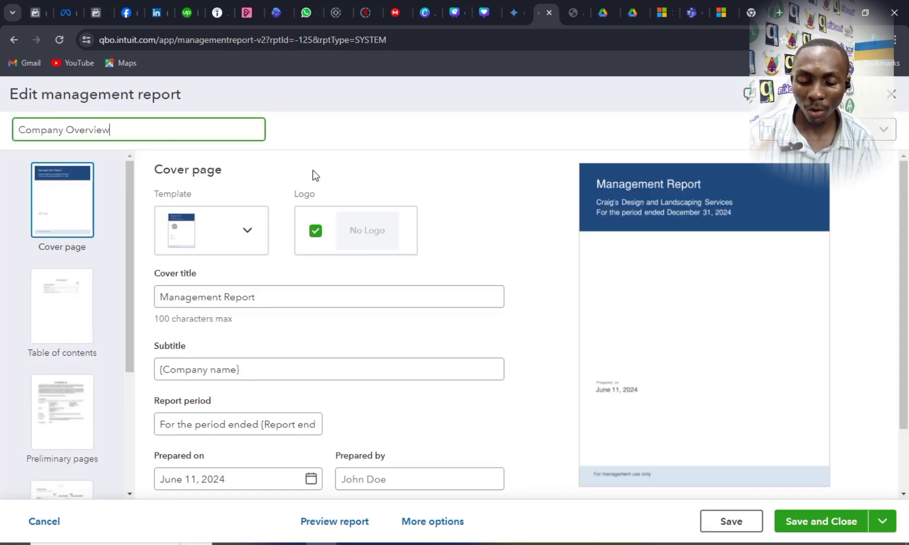
{"action": "left_click_drag", "start_coordinate": [906, 212], "coordinate": [907, 272]}
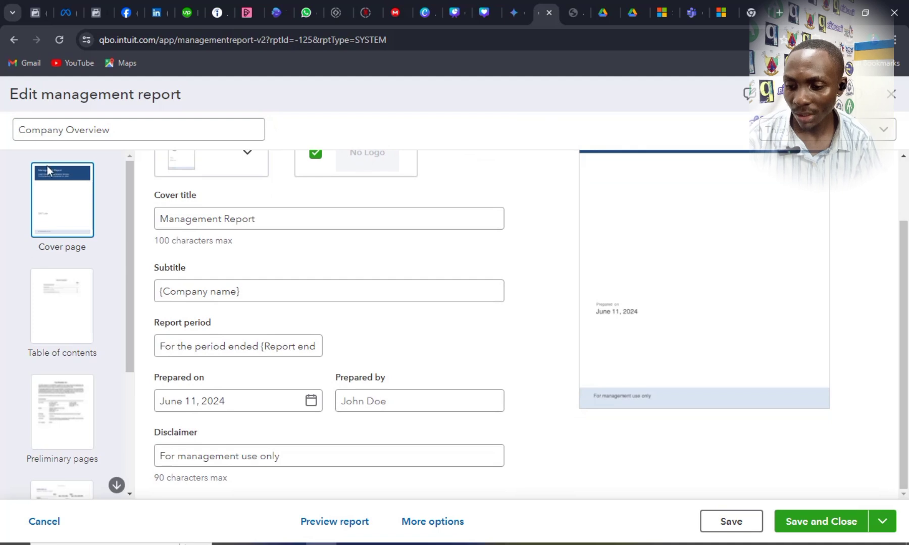
Step: Review the table of contents and preliminary pages of the Company Overview management report
{"action": "left_click", "coordinate": [51, 272]}
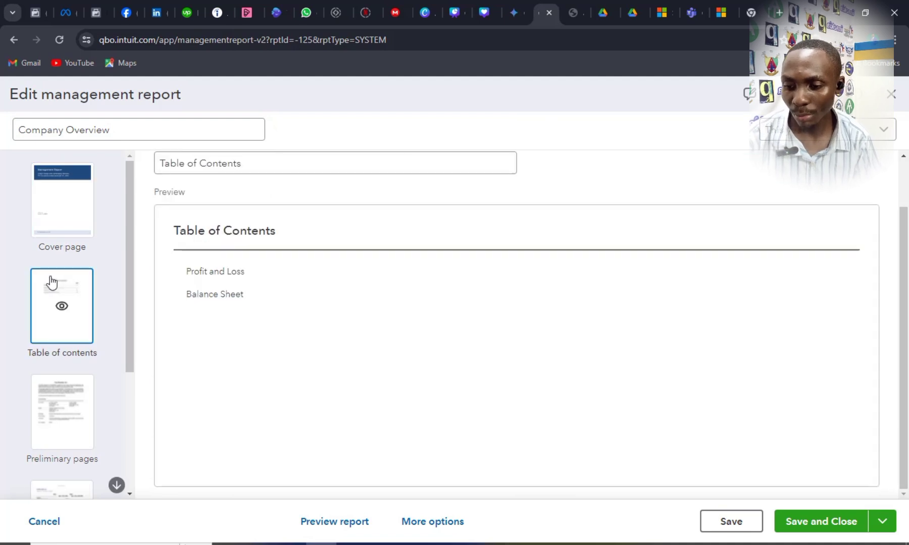
{"action": "left_click", "coordinate": [54, 388]}
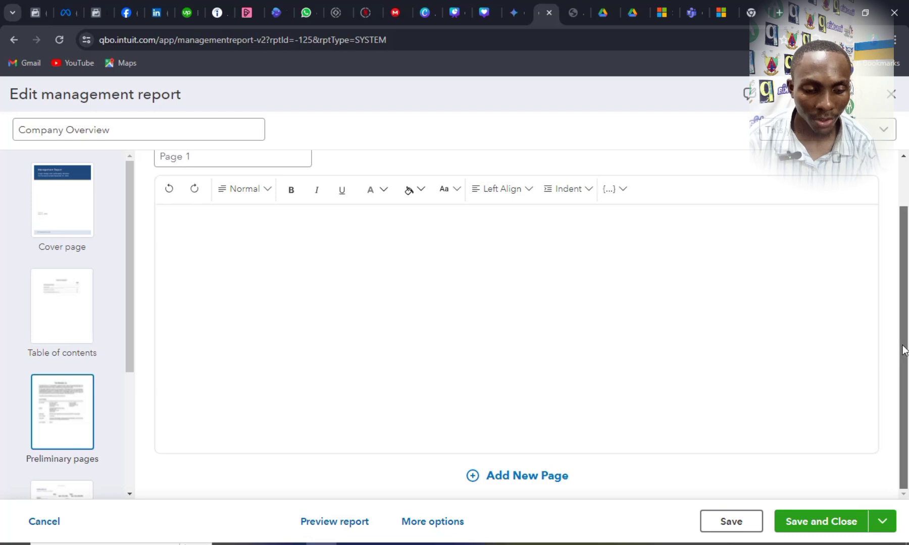
{"action": "scroll", "coordinate": [898, 347], "scroll_direction": "up", "scroll_amount": 1}
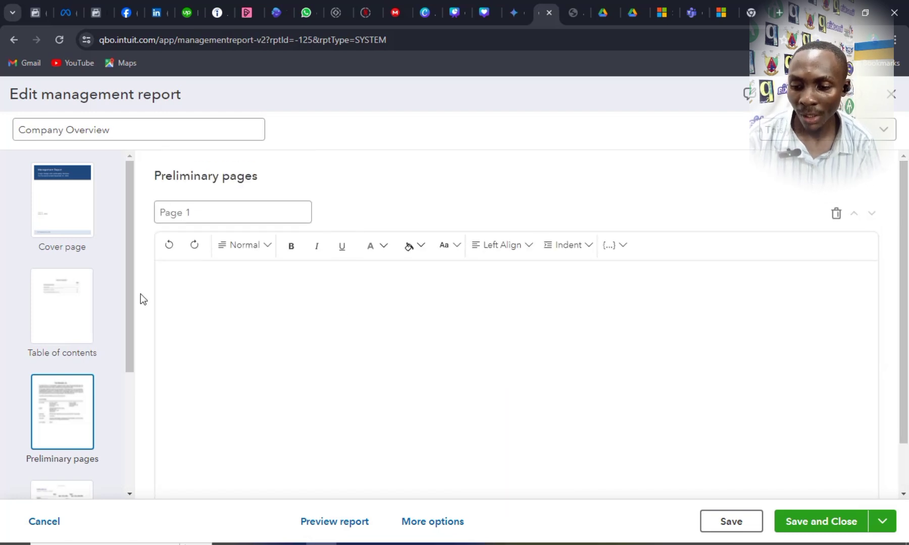
{"action": "left_click_drag", "start_coordinate": [130, 282], "coordinate": [130, 396]}
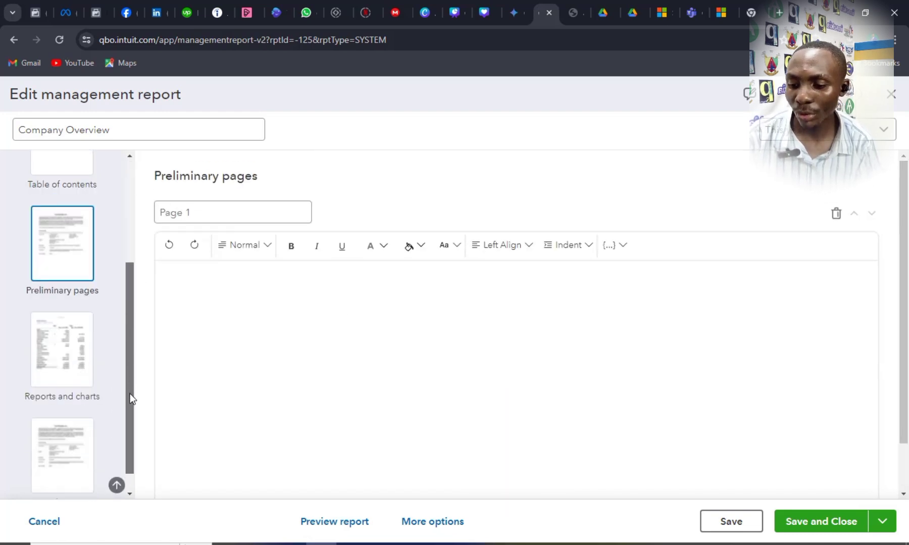
Step: Add the Statement of Cash Flows report for This year to the Reports and charts section of the Company Overview report
{"action": "left_click", "coordinate": [49, 316]}
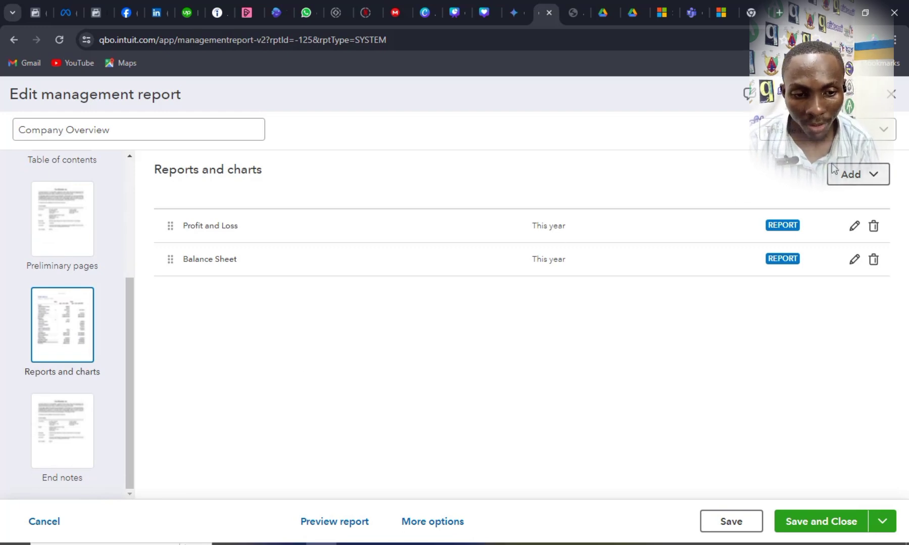
{"action": "left_click", "coordinate": [870, 175]}
{"action": "left_click", "coordinate": [859, 201]}
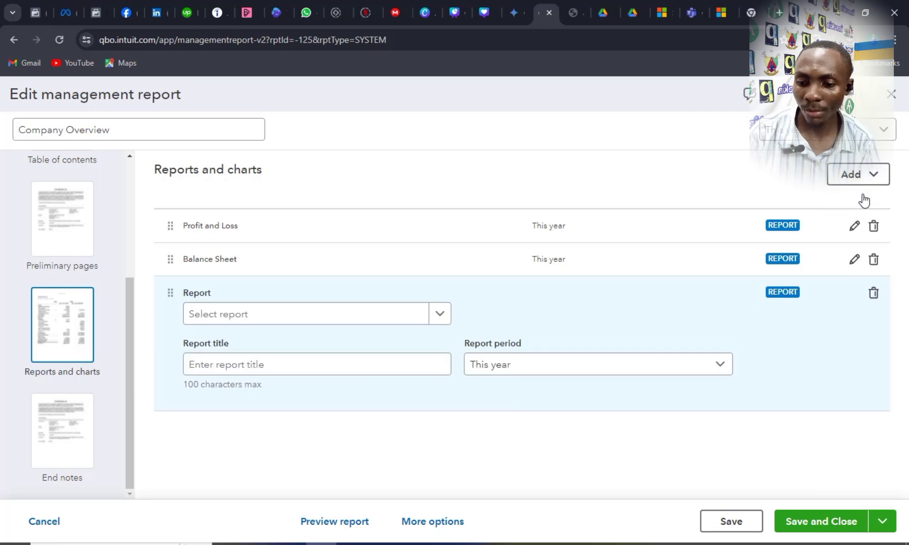
{"action": "left_click", "coordinate": [402, 319]}
{"action": "type", "text": "cash"}
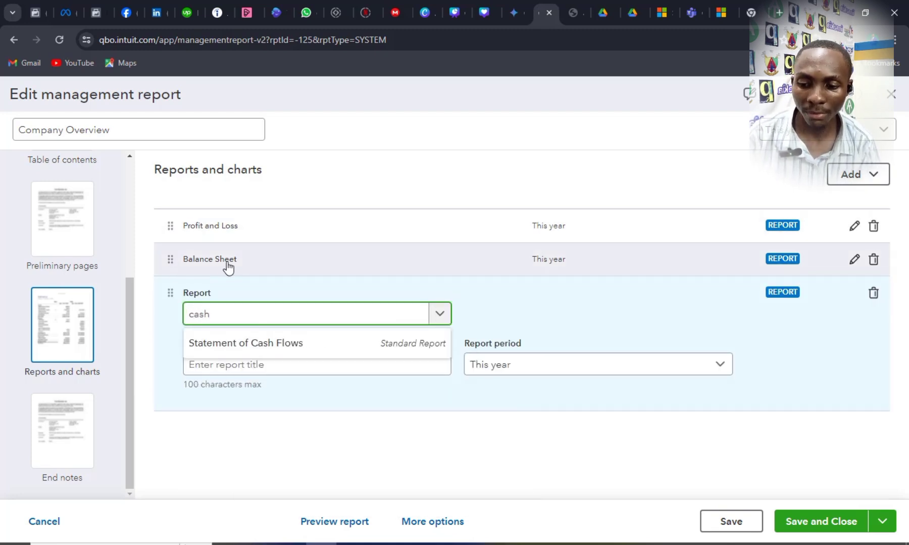
{"action": "left_click", "coordinate": [271, 344]}
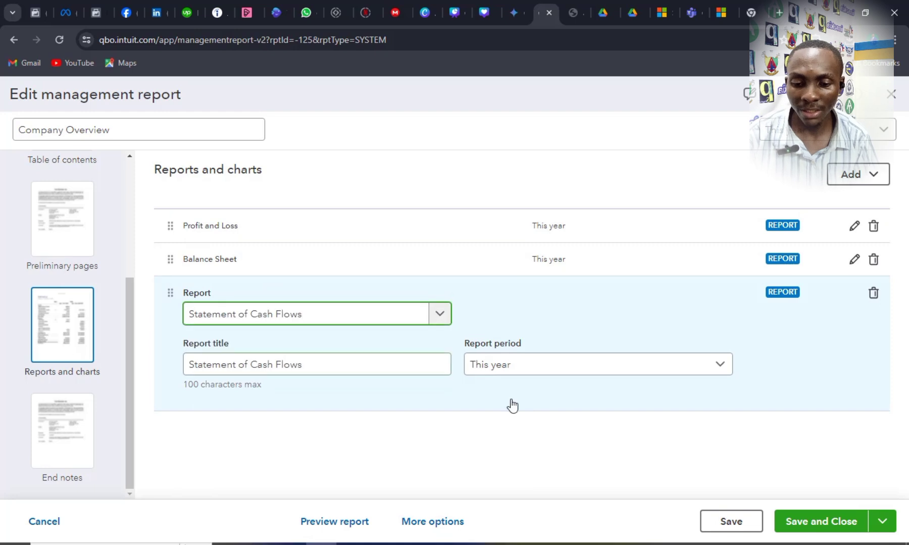
{"action": "left_click", "coordinate": [627, 462]}
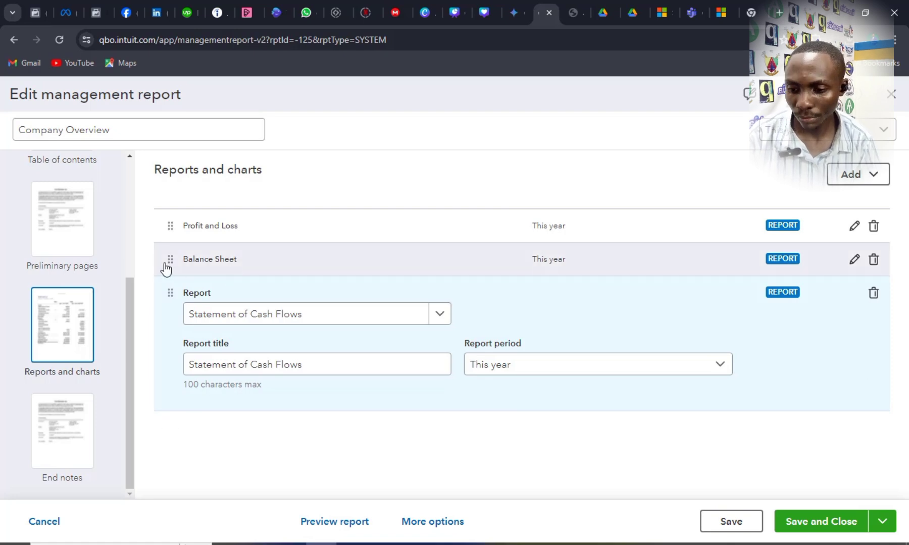
Step: Look over the End notes and Preliminary pages sections, and return to the Reports and charts list
{"action": "left_click", "coordinate": [62, 412]}
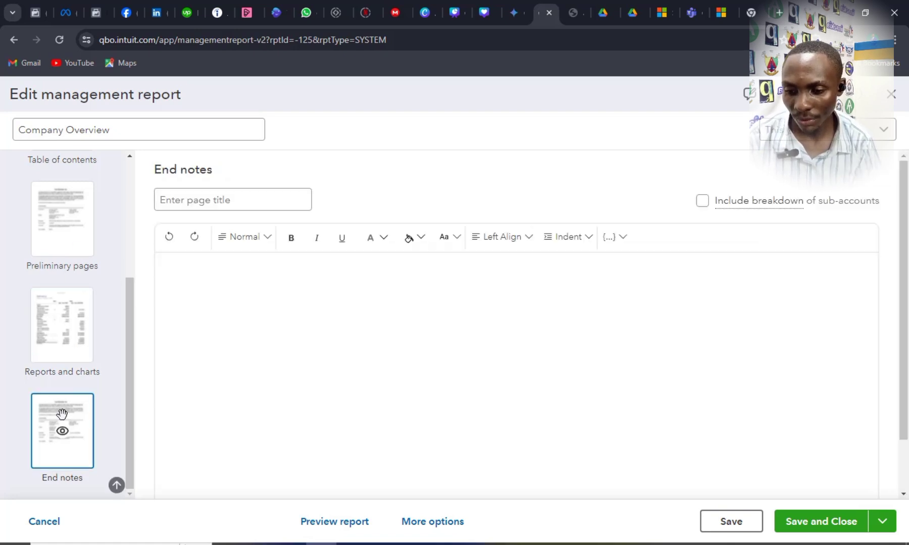
{"action": "left_click", "coordinate": [68, 325]}
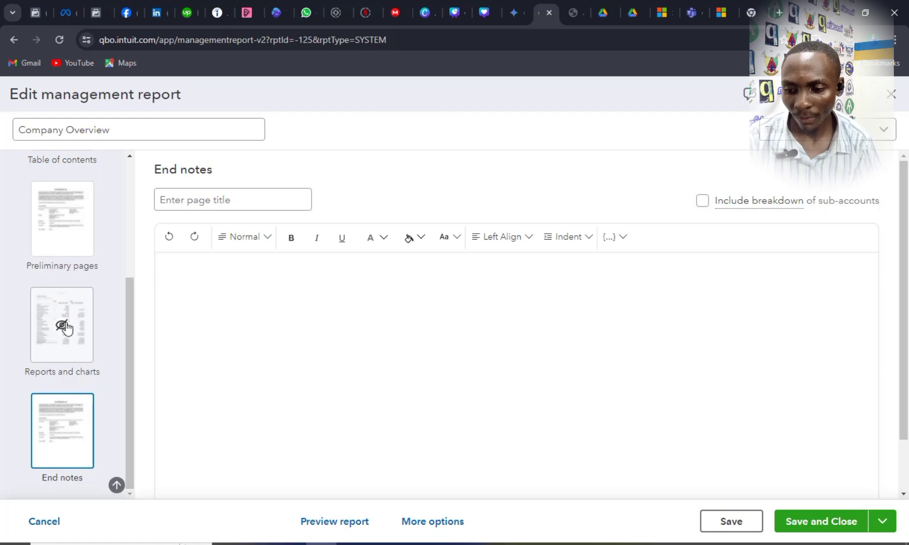
{"action": "left_click", "coordinate": [62, 325]}
{"action": "left_click", "coordinate": [79, 302]}
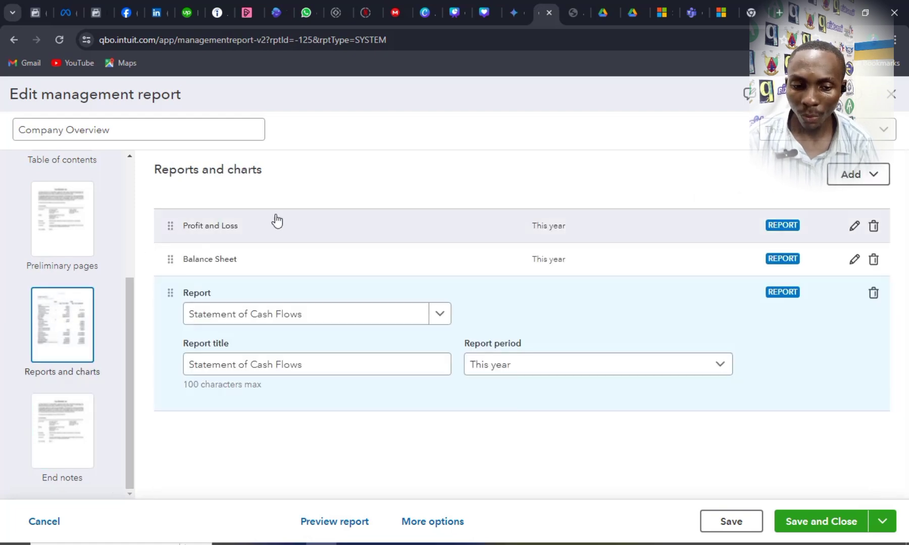
{"action": "left_click", "coordinate": [167, 225]}
{"action": "left_click", "coordinate": [167, 225]}
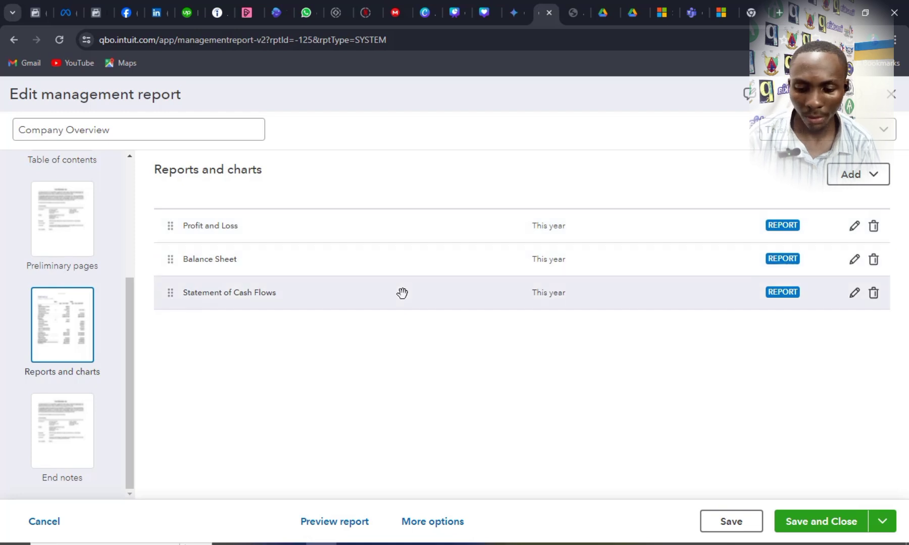
{"action": "mouse_move", "coordinate": [71, 228]}
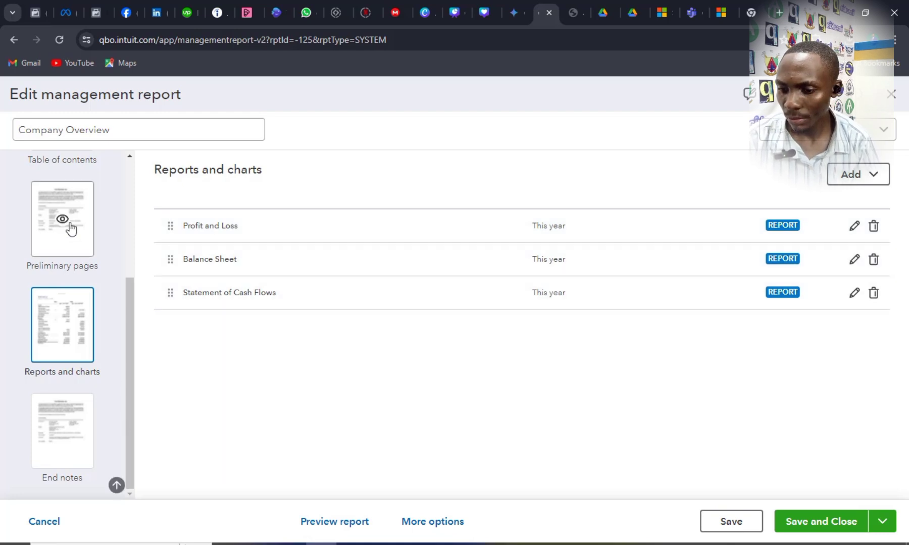
{"action": "left_click", "coordinate": [73, 233]}
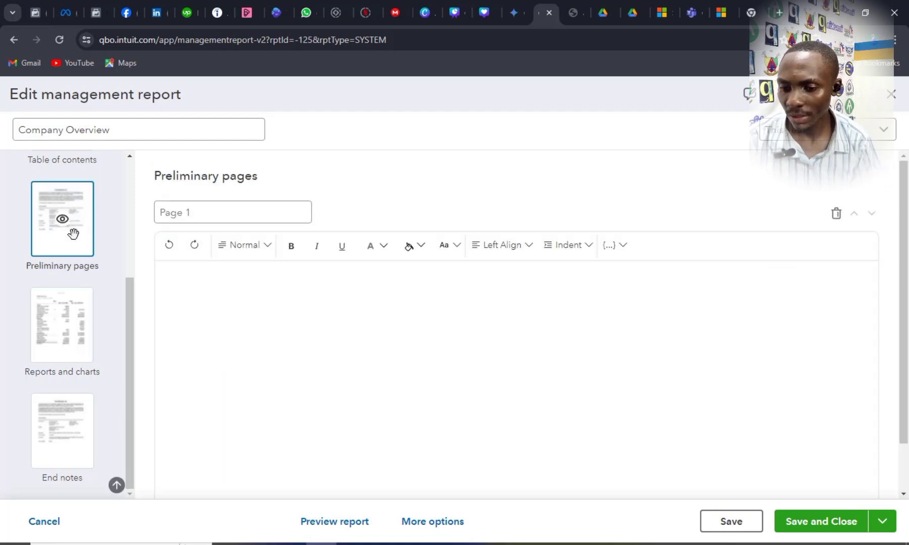
{"action": "left_click", "coordinate": [73, 335]}
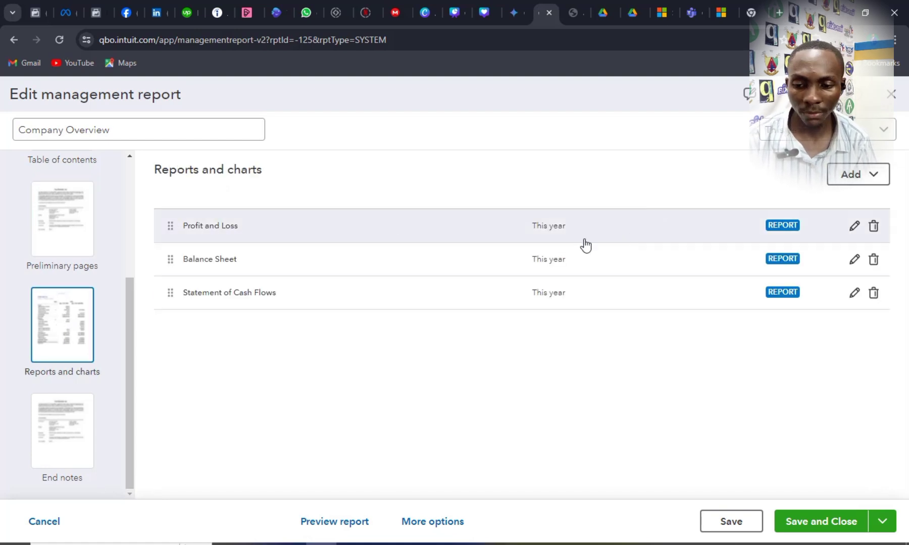
Step: Dismiss the save-as-copy prompt and export the Company Overview management report as PDF
{"action": "left_click", "coordinate": [837, 525]}
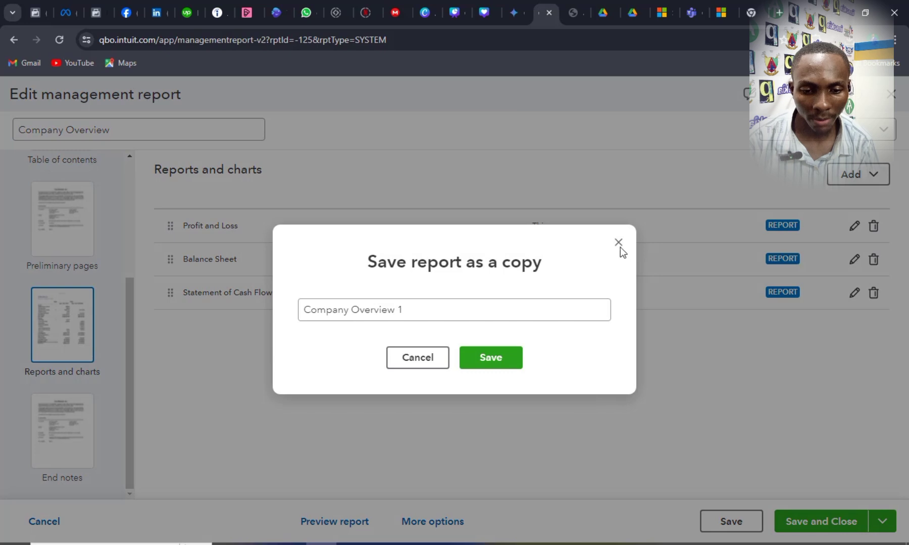
{"action": "left_click", "coordinate": [620, 245]}
{"action": "left_click", "coordinate": [879, 524]}
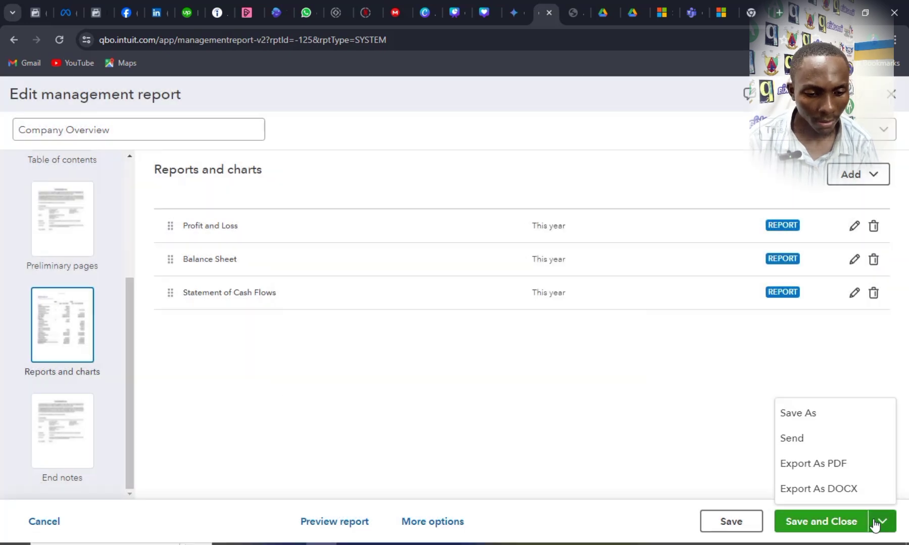
{"action": "left_click", "coordinate": [826, 471]}
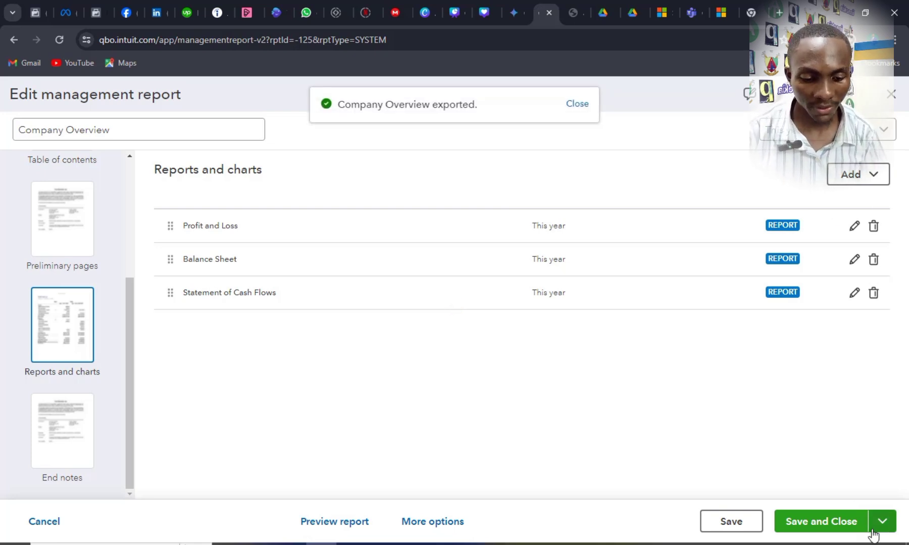
Step: Preview the management report, read from the cover page to the Profit and Loss page, and close the preview
{"action": "left_click", "coordinate": [354, 525]}
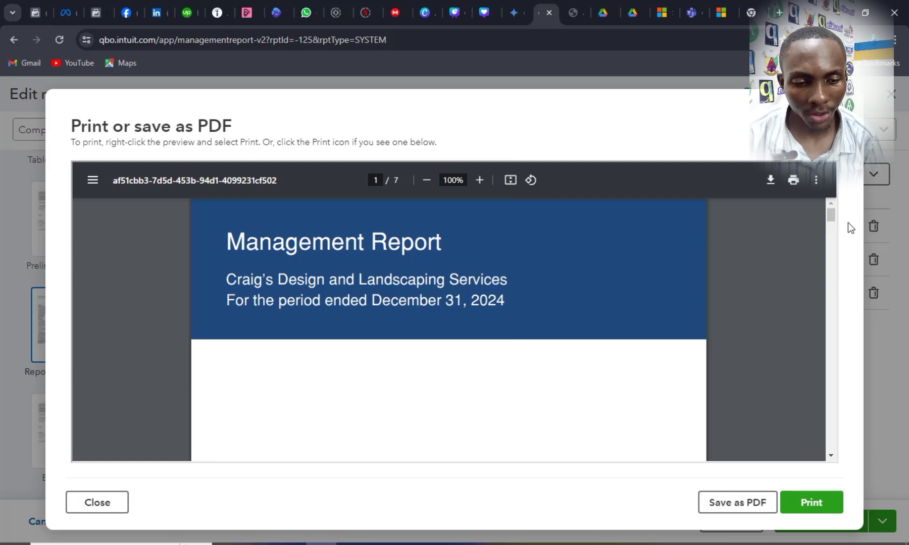
{"action": "left_click_drag", "start_coordinate": [831, 214], "coordinate": [843, 289]}
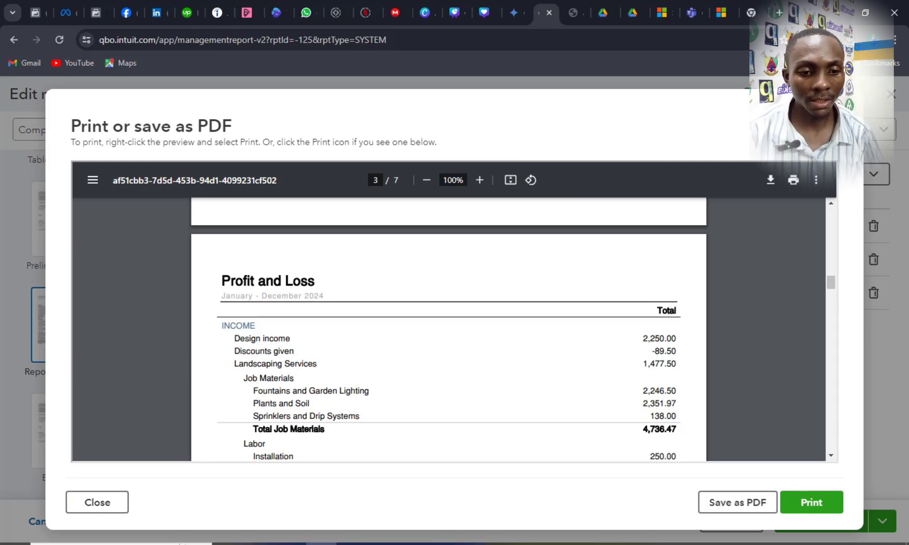
{"action": "key", "text": "Escape"}
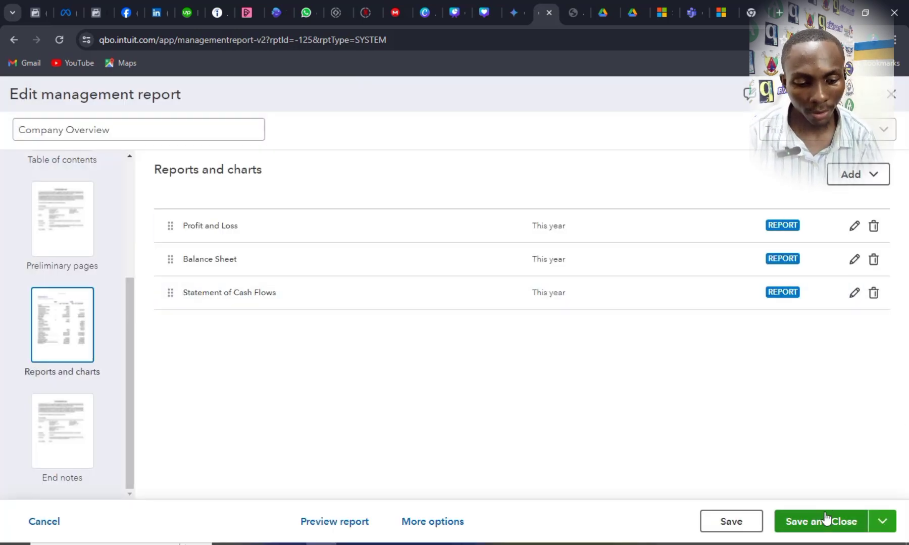
Step: Save the edited management report as a copy named Company Overview 1
{"action": "left_click", "coordinate": [826, 519]}
{"action": "left_click", "coordinate": [319, 310]}
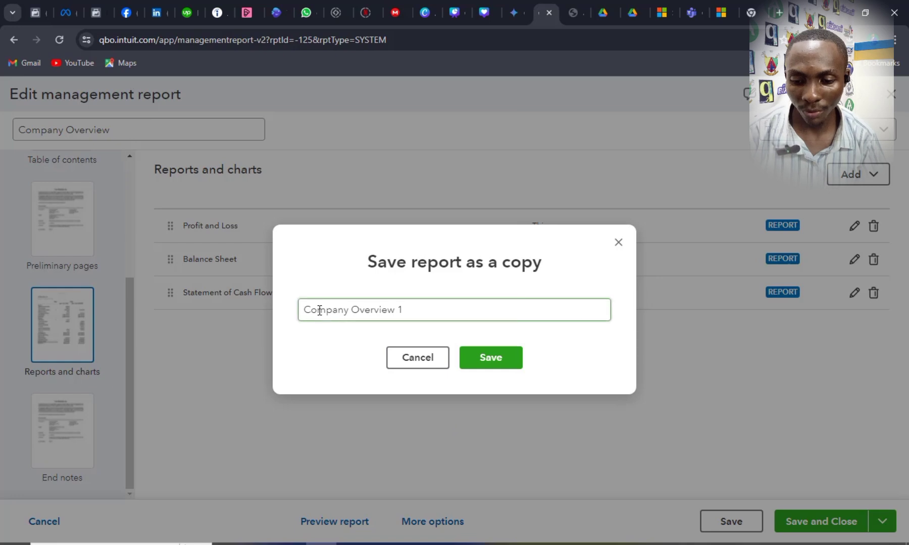
{"action": "left_click", "coordinate": [496, 362]}
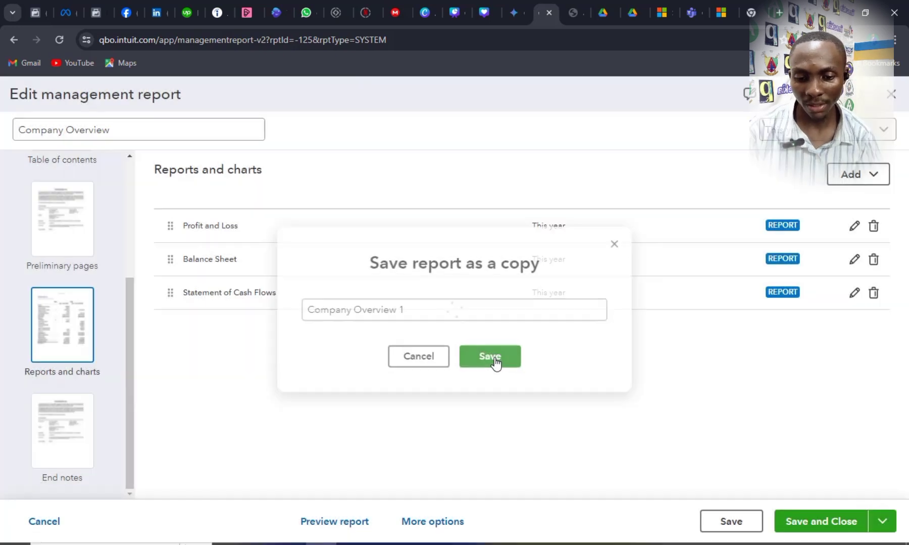